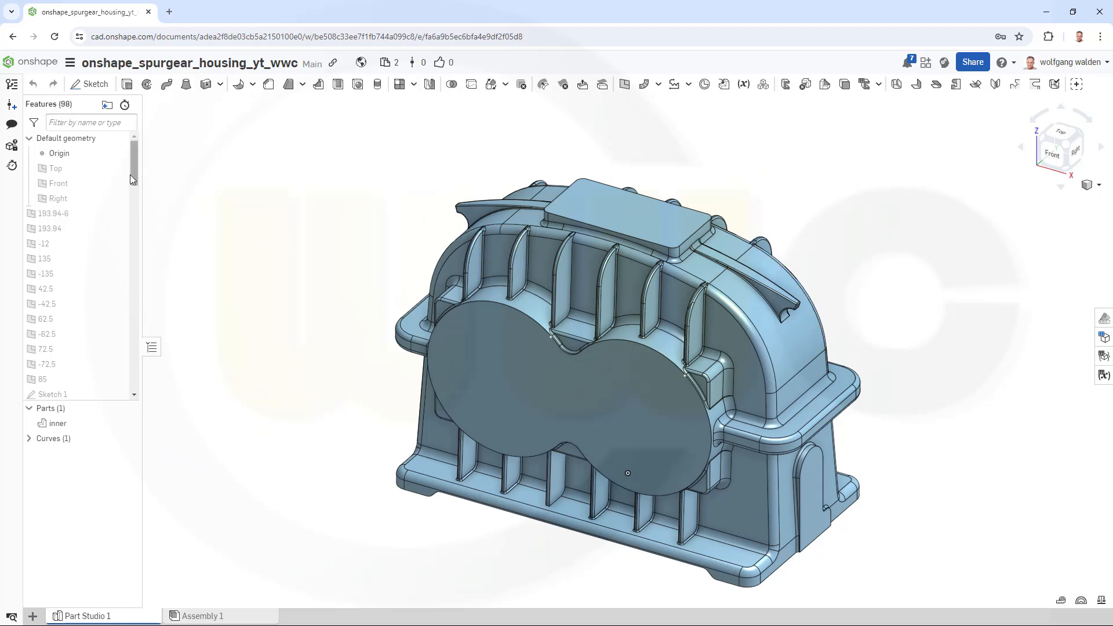
- Roll the feature history back to just after the offset plane 85
{"action": "left_click_drag", "start_coordinate": [130, 175], "coordinate": [135, 201]}
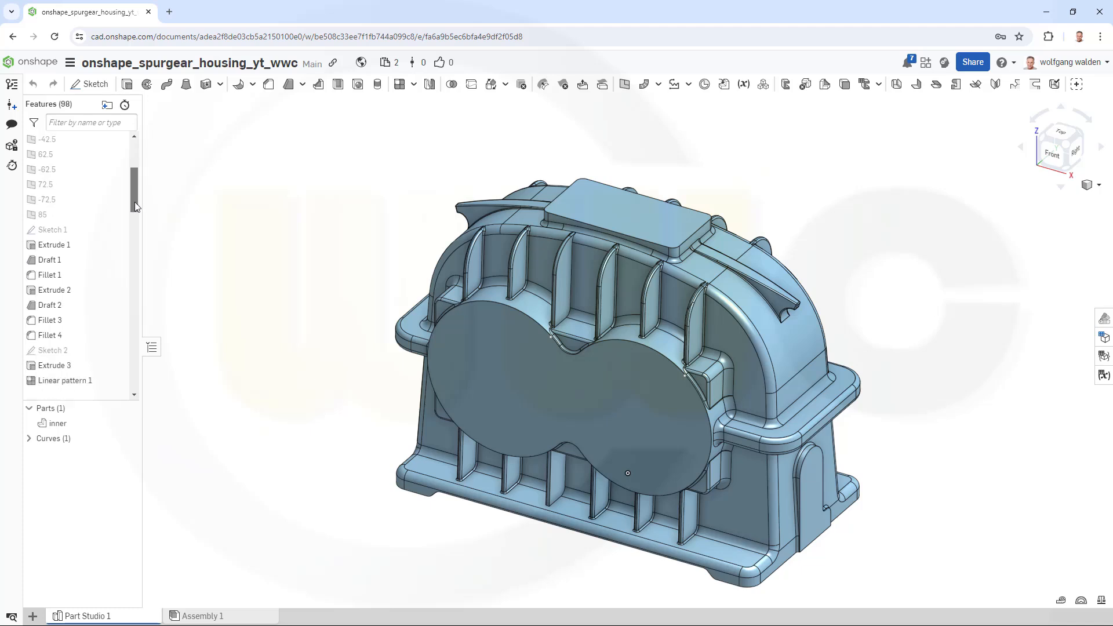
{"action": "right_click", "coordinate": [49, 215]}
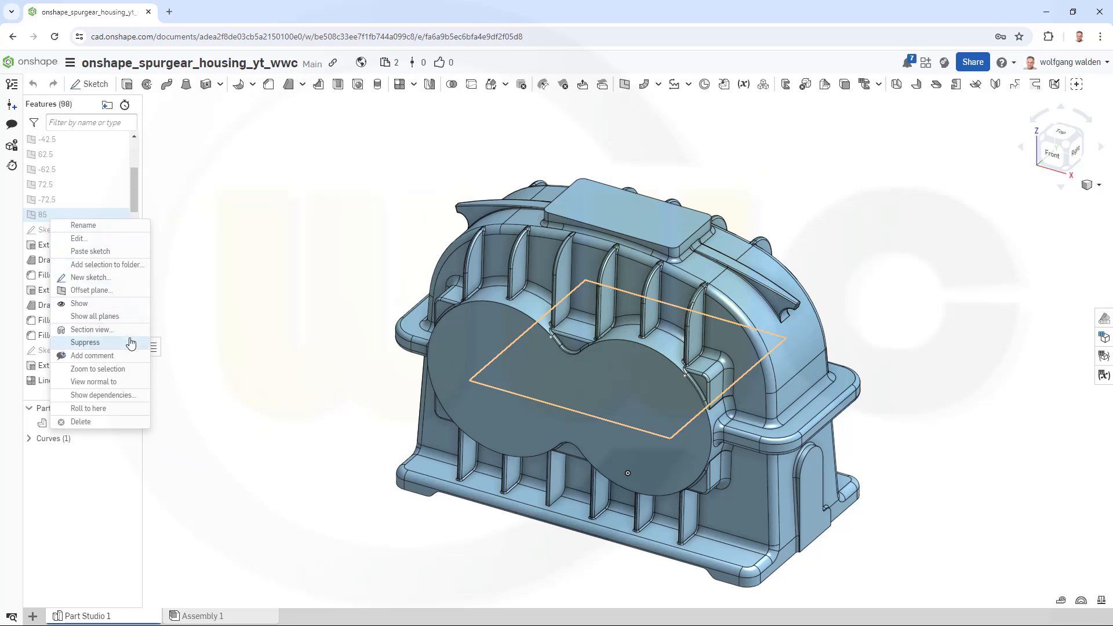
{"action": "left_click", "coordinate": [89, 409]}
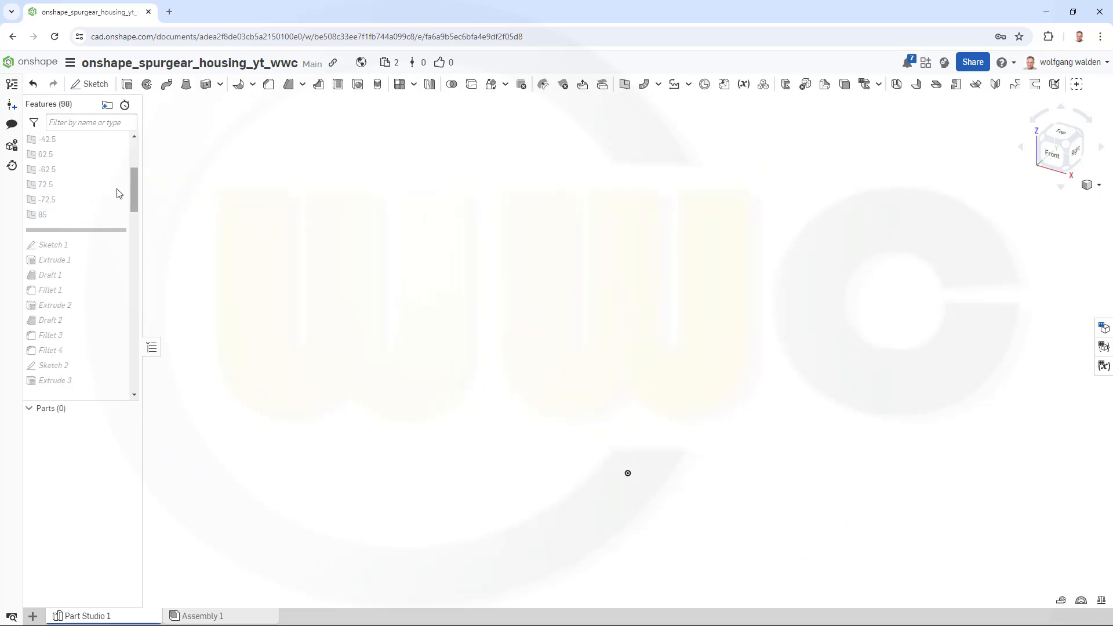
- Show all the reference planes in the part studio
{"action": "scroll", "coordinate": [87, 180], "scroll_direction": "up", "scroll_amount": 5}
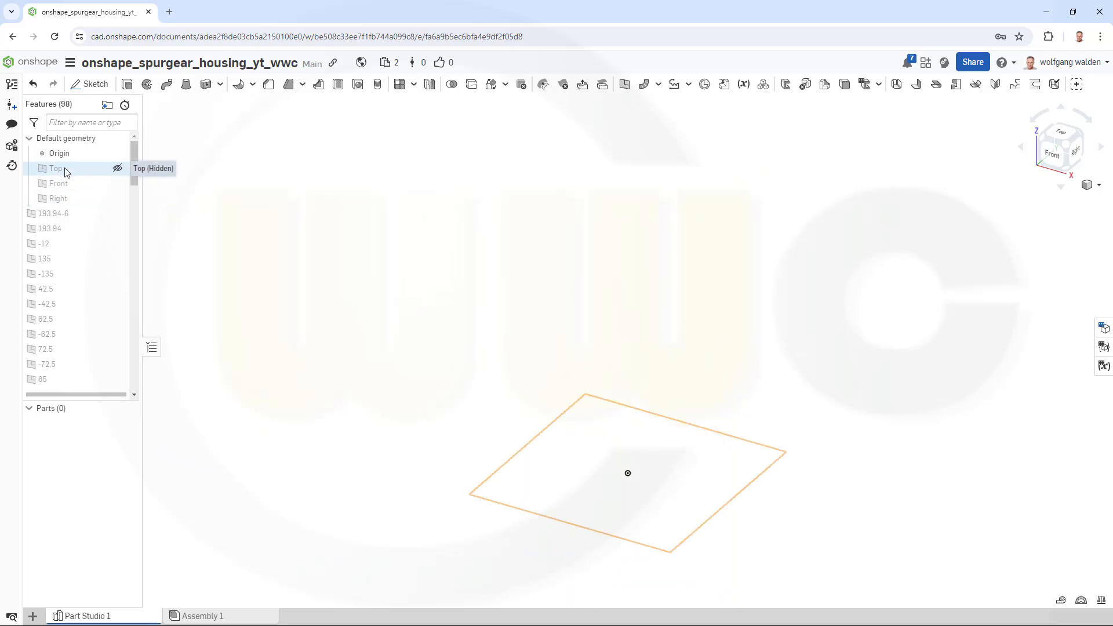
{"action": "right_click", "coordinate": [67, 170]}
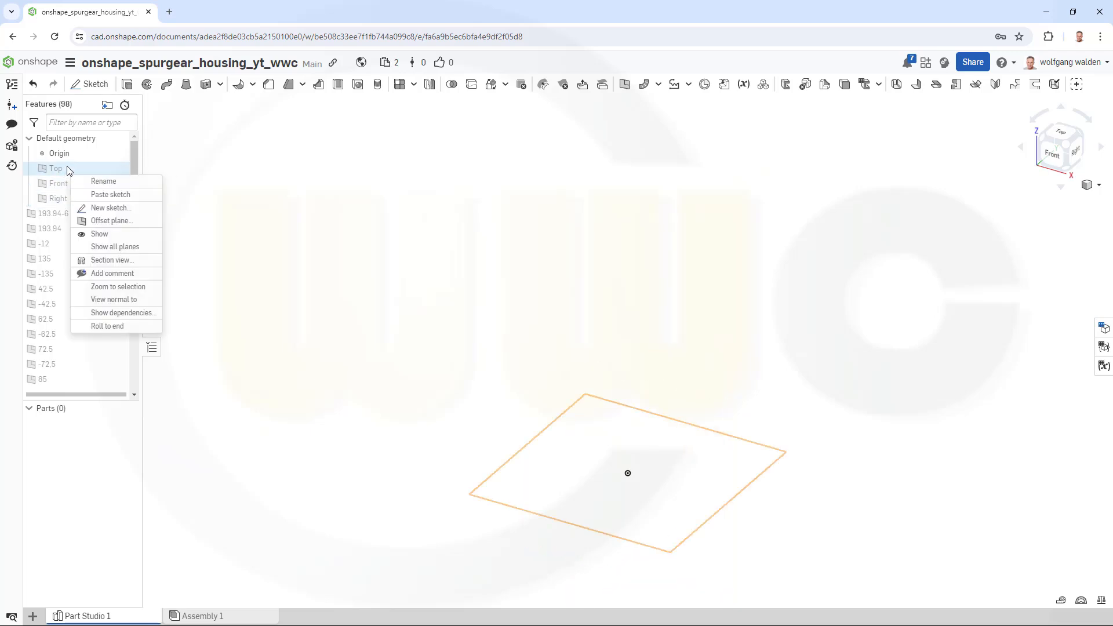
{"action": "left_click", "coordinate": [107, 247]}
{"action": "right_click_drag", "start_coordinate": [341, 253], "coordinate": [451, 255]}
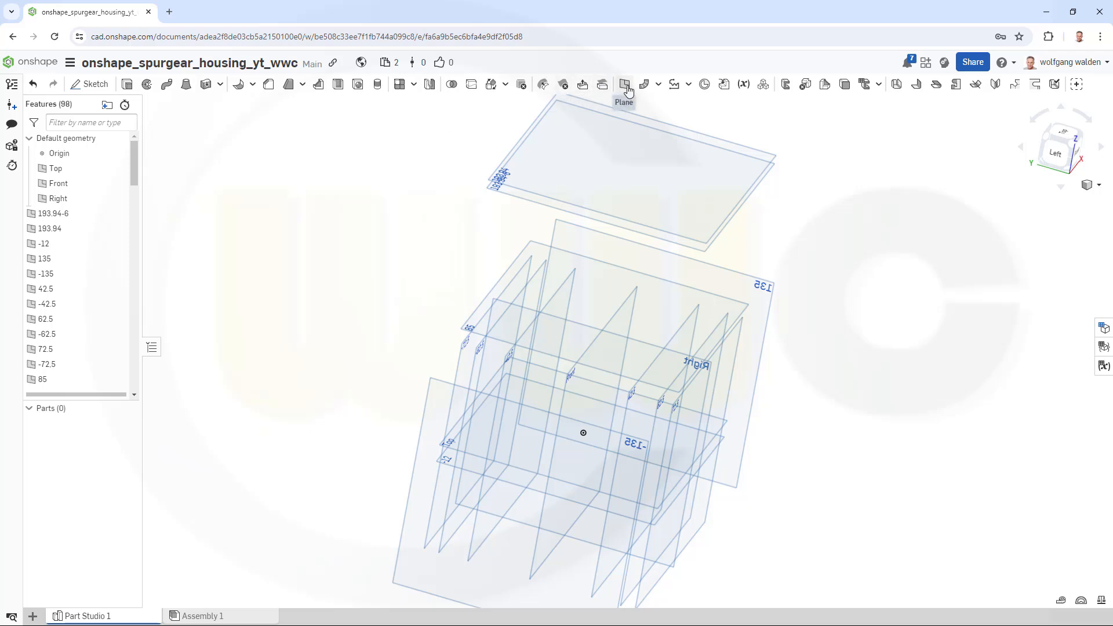
- Create a reference plane offset 21 mm from the Front plane in the default direction
{"action": "left_click", "coordinate": [625, 84]}
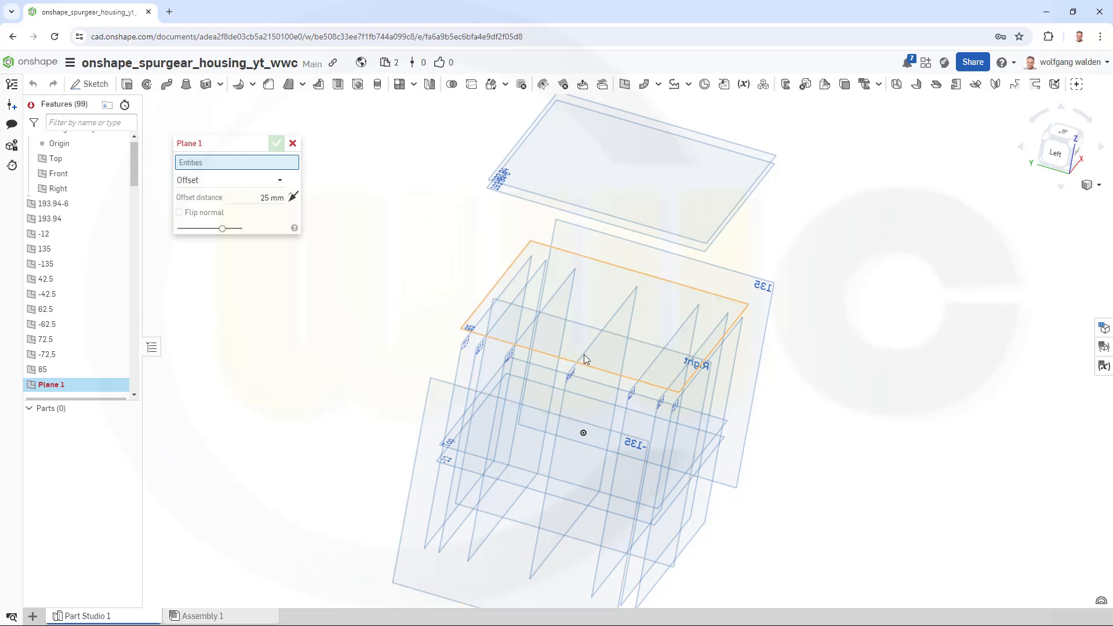
{"action": "left_click", "coordinate": [566, 394]}
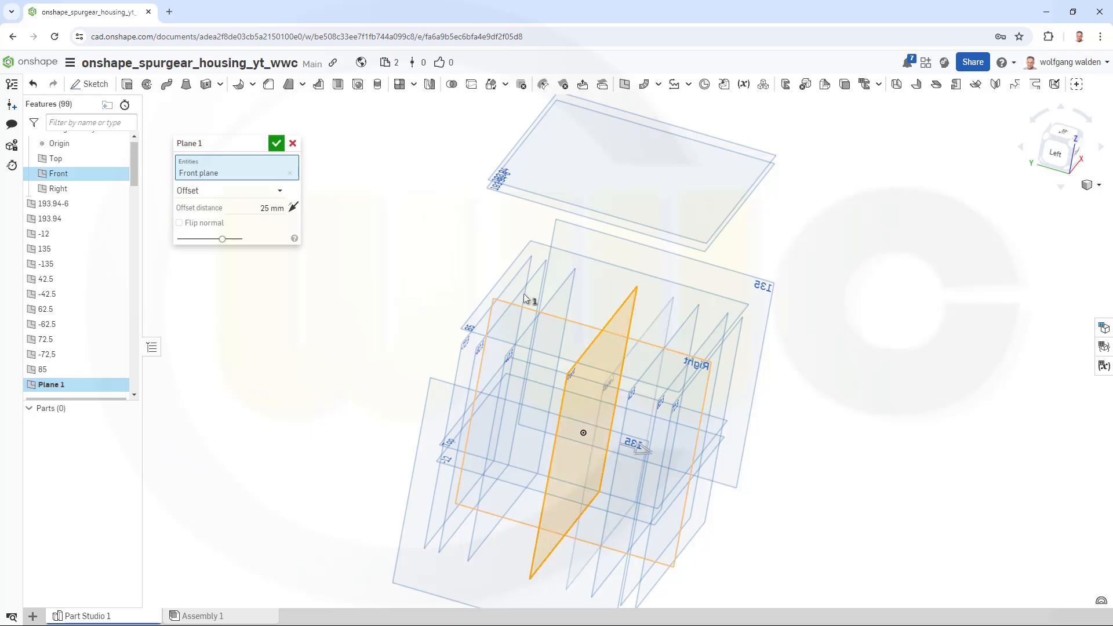
{"action": "left_click", "coordinate": [271, 208]}
{"action": "type", "text": "21"}
{"action": "left_click", "coordinate": [279, 143]}
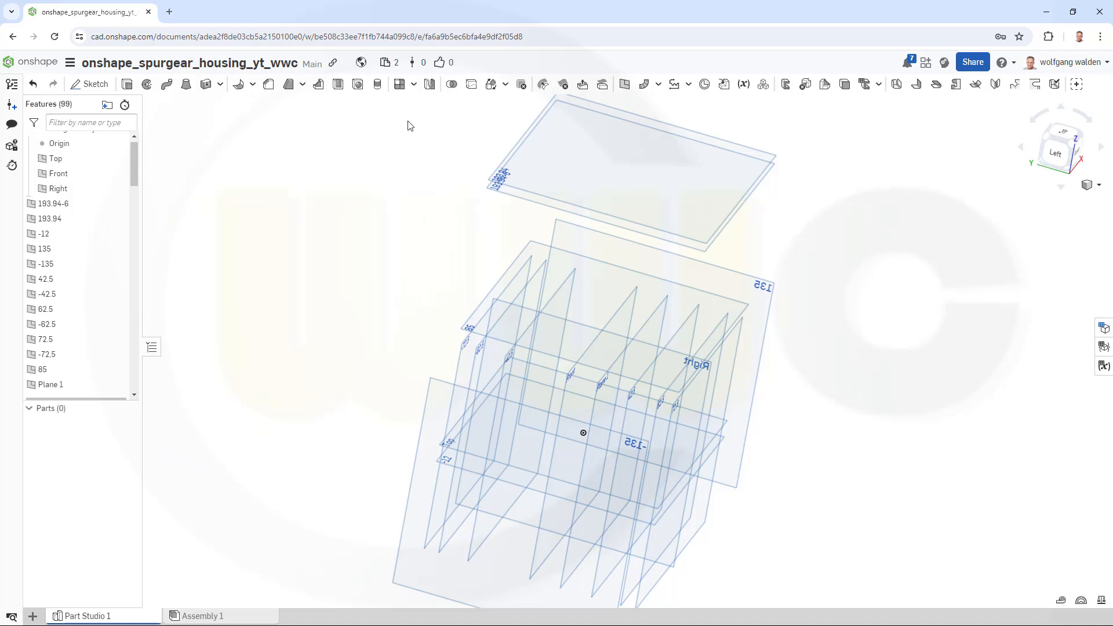
- Create a second reference plane offset 21 mm from the Front plane in the opposite direction
{"action": "left_click", "coordinate": [625, 84]}
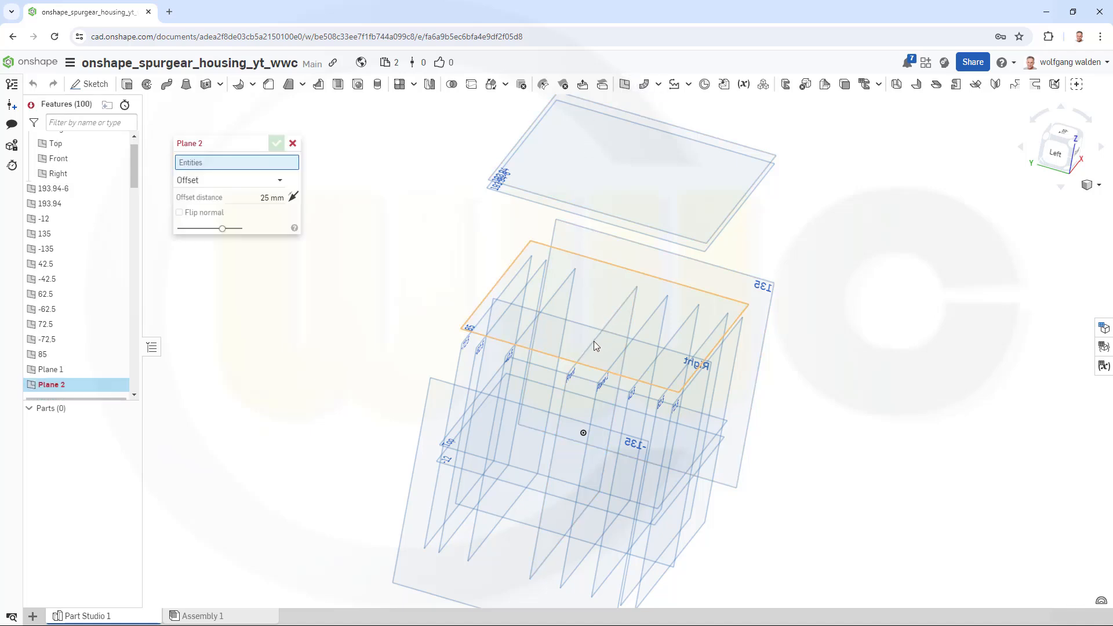
{"action": "left_click", "coordinate": [565, 399]}
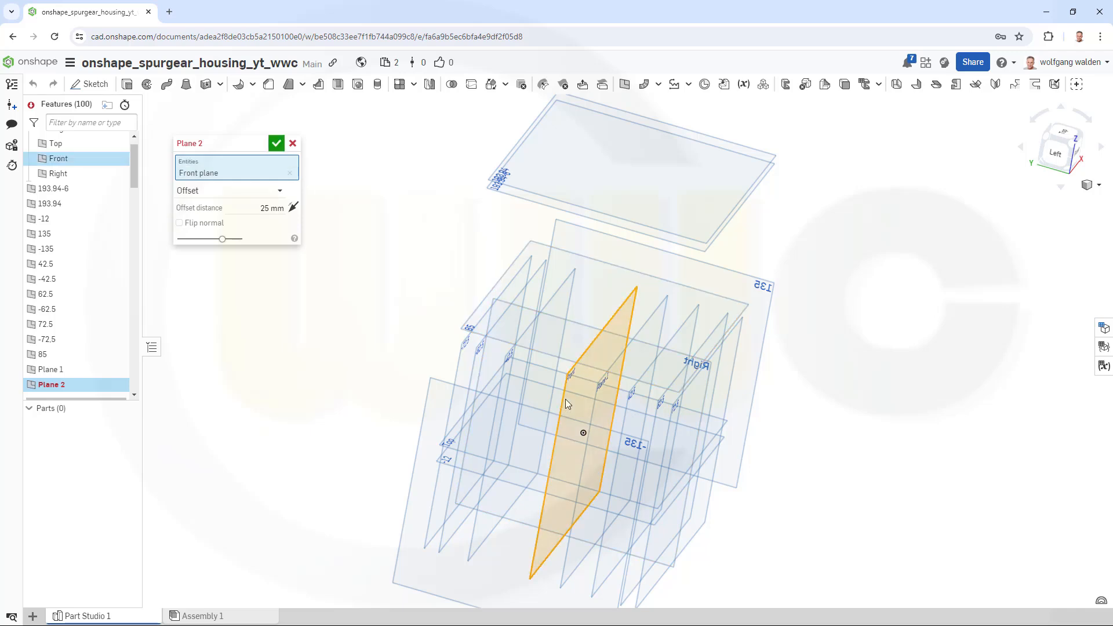
{"action": "left_click", "coordinate": [245, 204]}
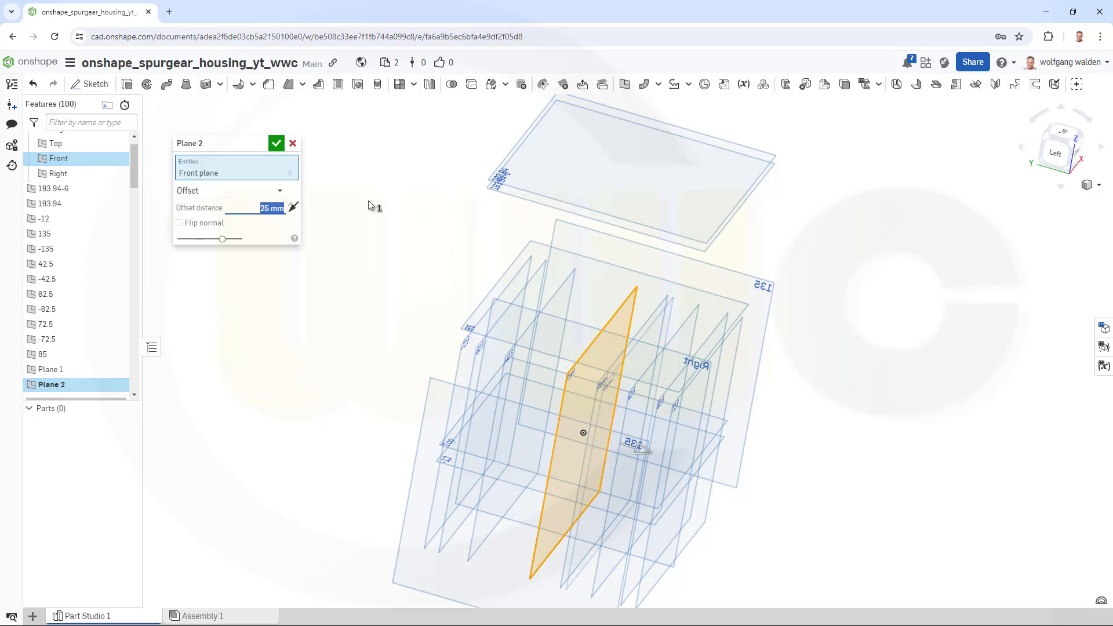
{"action": "key", "text": "BackSpace"}
{"action": "key", "text": "Return"}
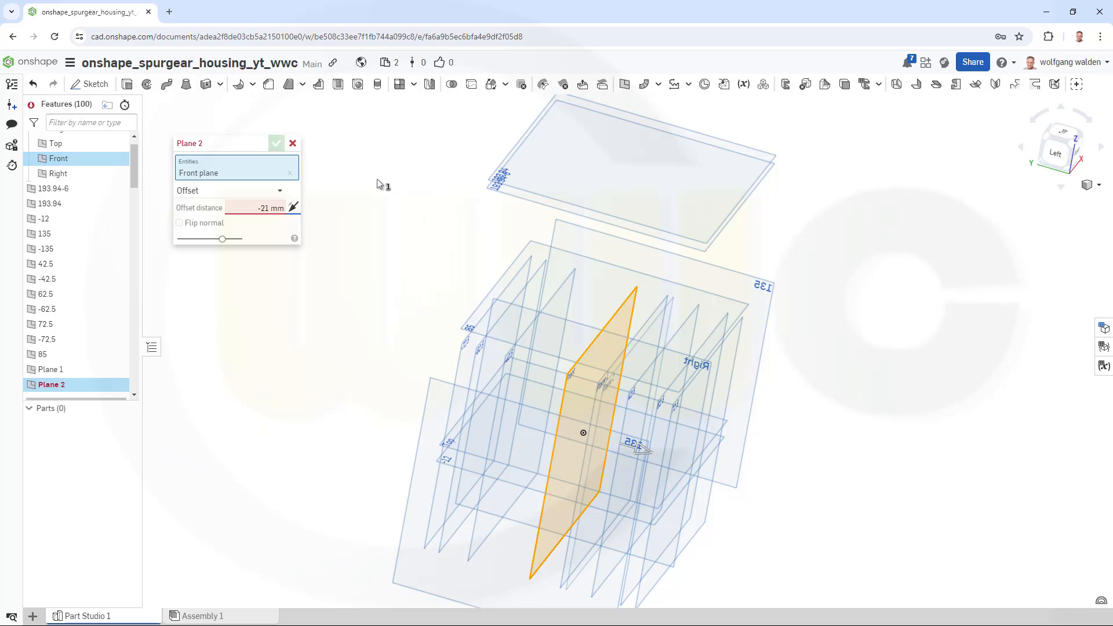
{"action": "mouse_move", "coordinate": [279, 201]}
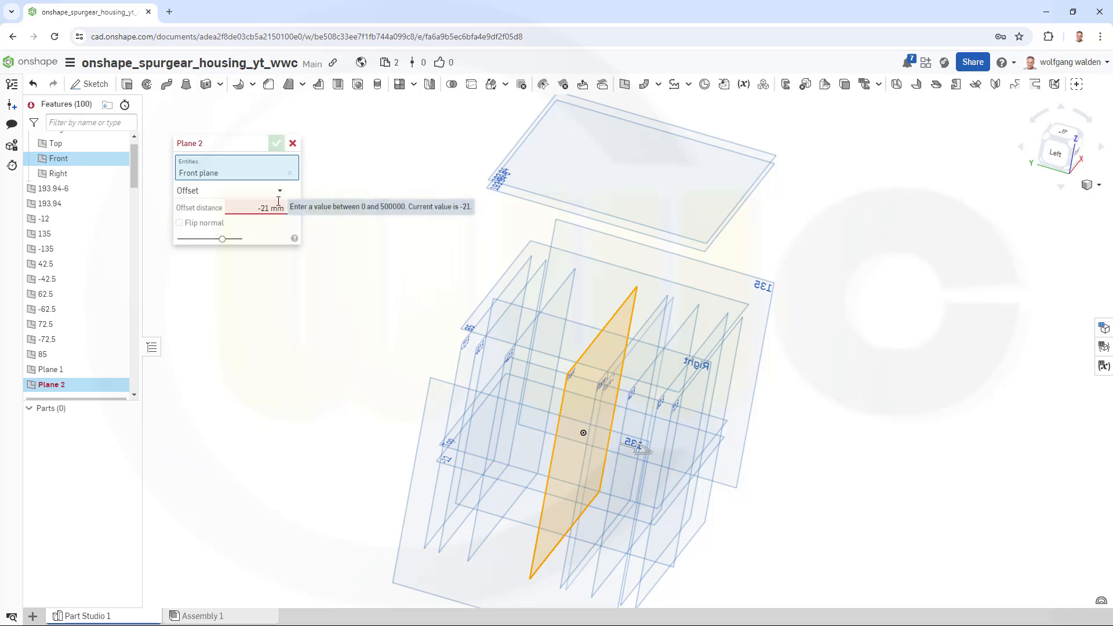
{"action": "left_click_drag", "start_coordinate": [258, 208], "coordinate": [275, 204]}
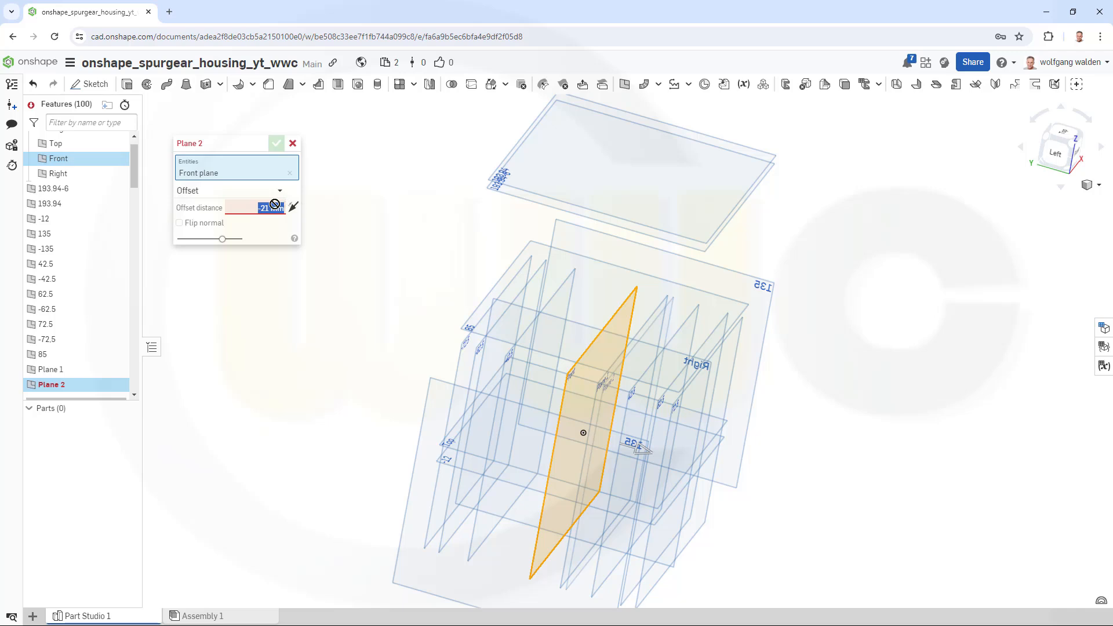
{"action": "type", "text": "21"}
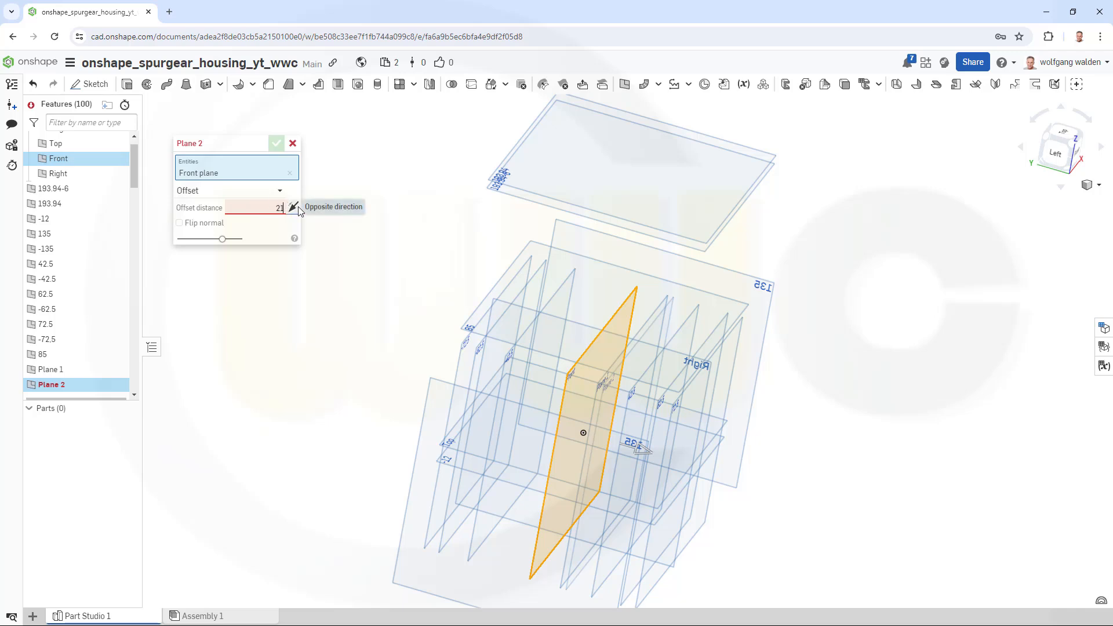
{"action": "left_click", "coordinate": [296, 207]}
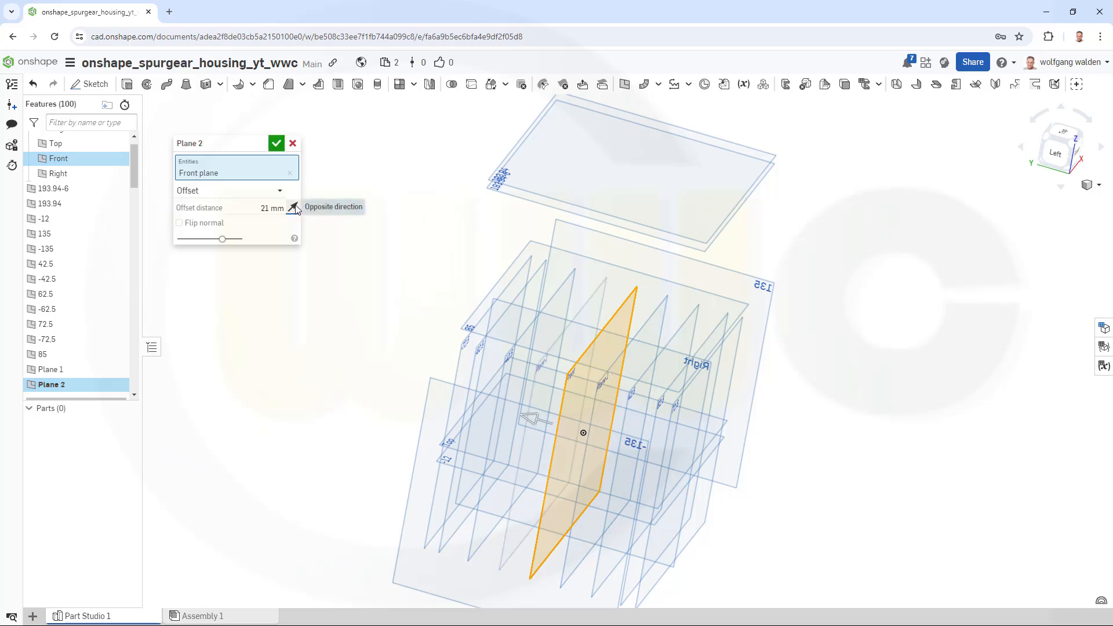
{"action": "left_click", "coordinate": [277, 145]}
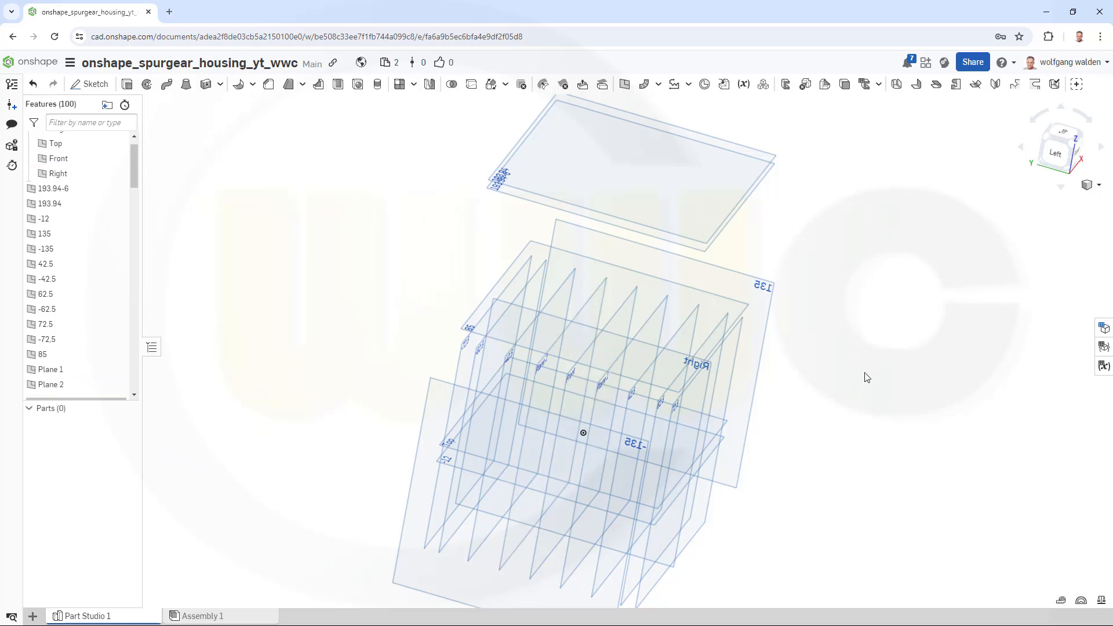
- Rename the first new offset plane, Plane 1, as 21
{"action": "right_click_drag", "start_coordinate": [866, 377], "coordinate": [179, 356]}
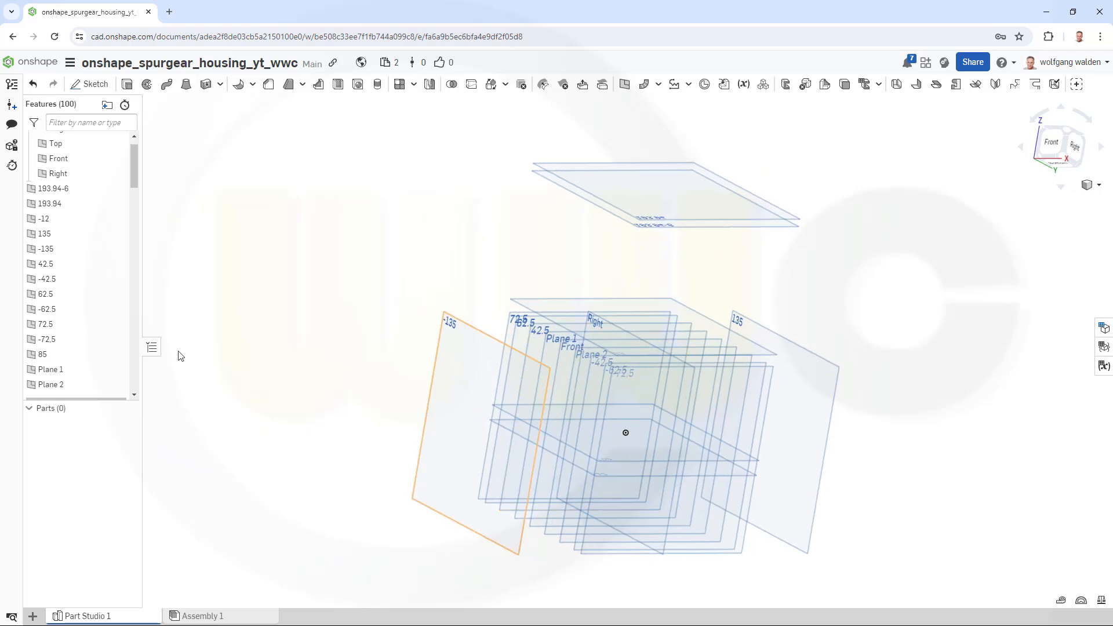
{"action": "left_click", "coordinate": [58, 371]}
{"action": "right_click", "coordinate": [58, 372]}
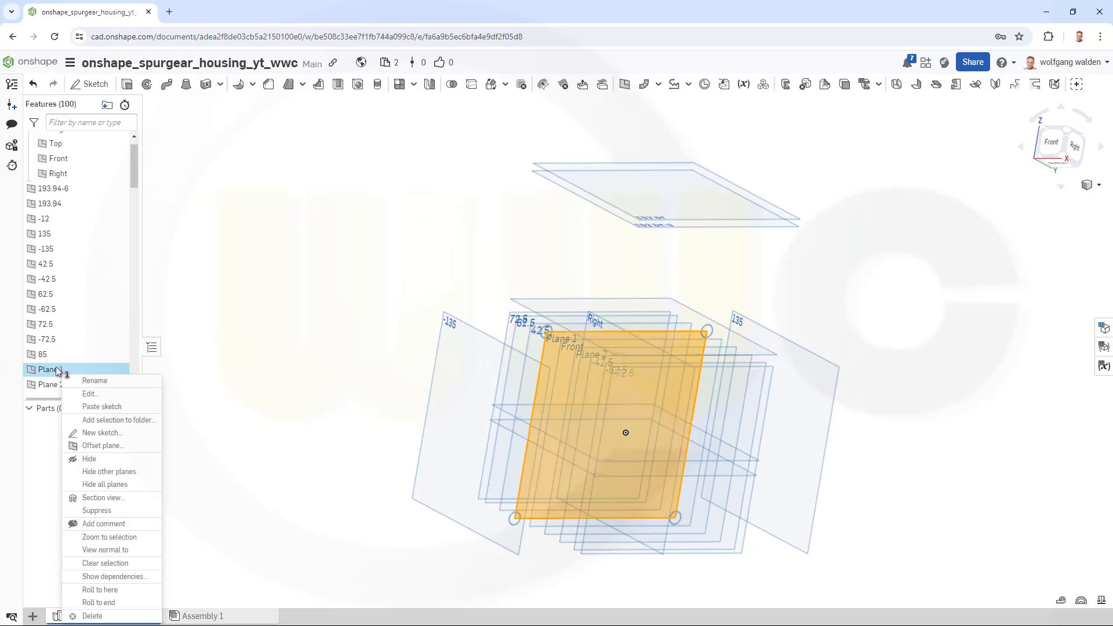
{"action": "left_click", "coordinate": [88, 380]}
{"action": "type", "text": "21"}
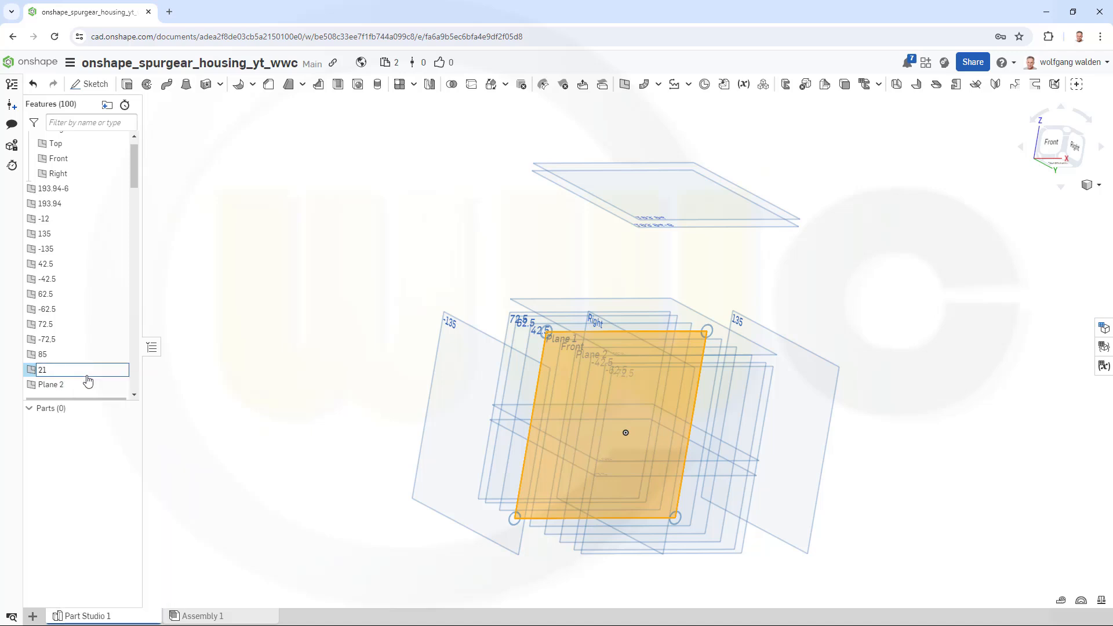
{"action": "key", "text": "Return"}
- Rename the second new offset plane, Plane 2, as -21
{"action": "left_click", "coordinate": [55, 385], "text": "shift"}
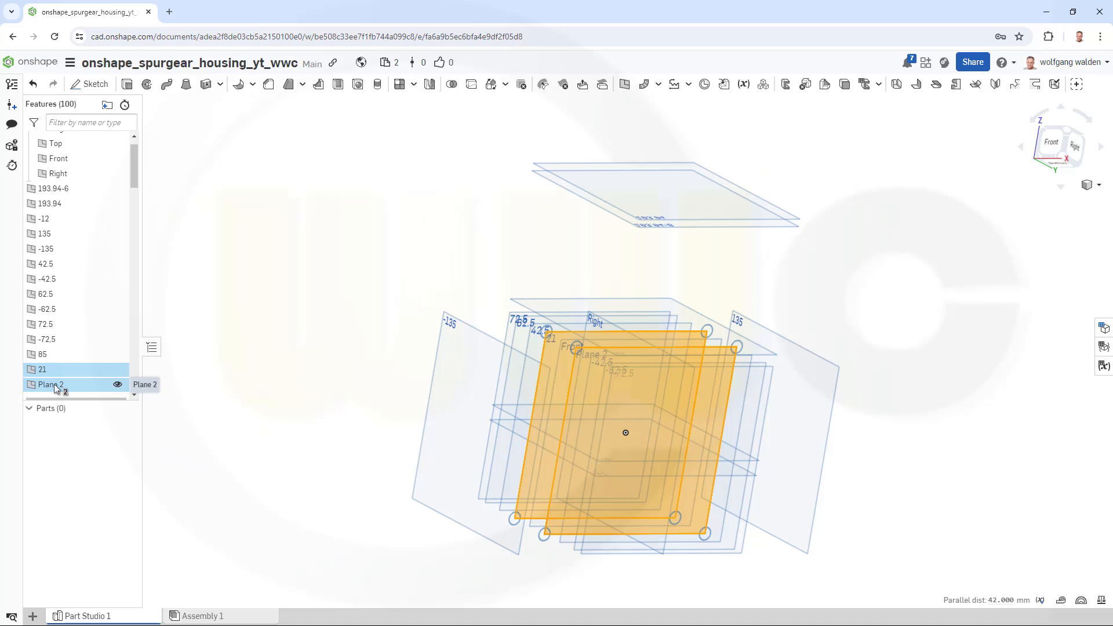
{"action": "right_click", "coordinate": [55, 385]}
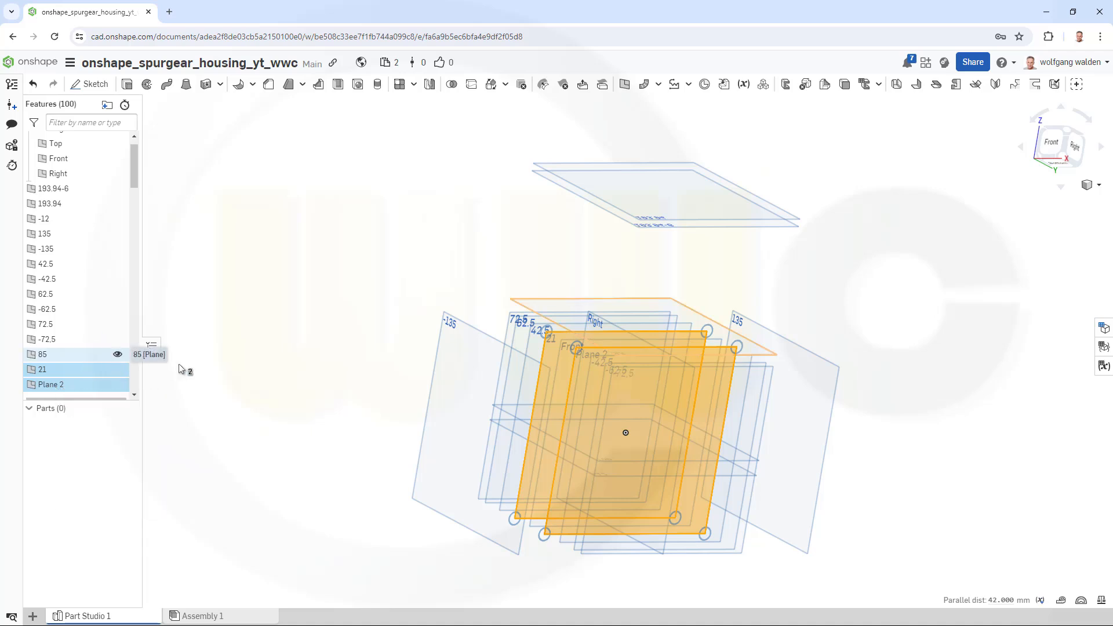
{"action": "left_click", "coordinate": [181, 369]}
{"action": "left_click", "coordinate": [56, 385]}
{"action": "right_click", "coordinate": [58, 386]}
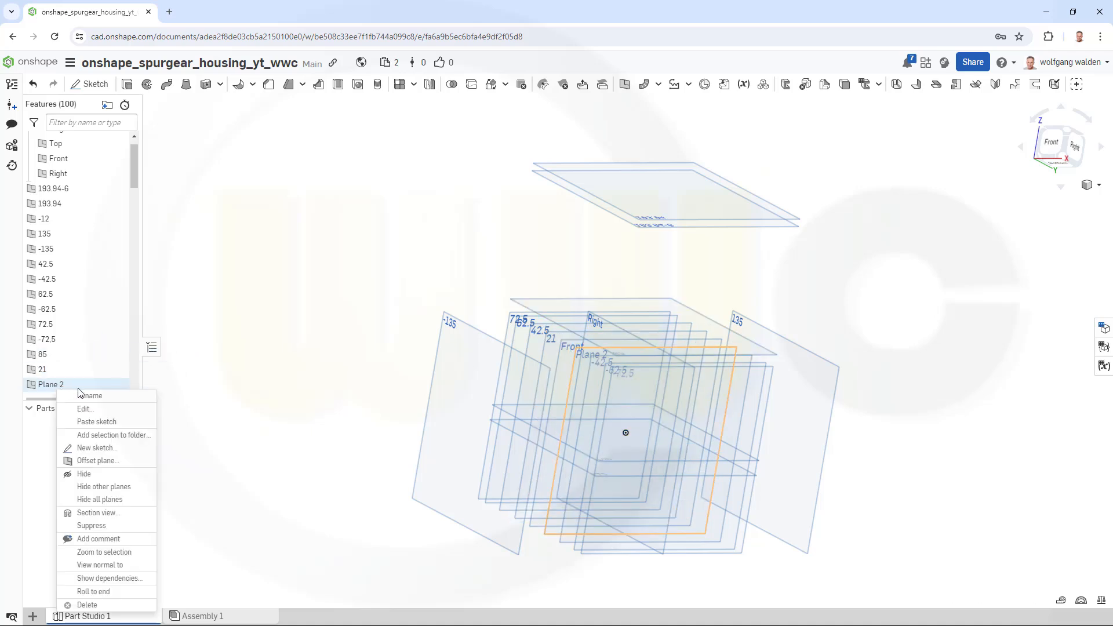
{"action": "left_click", "coordinate": [82, 395]}
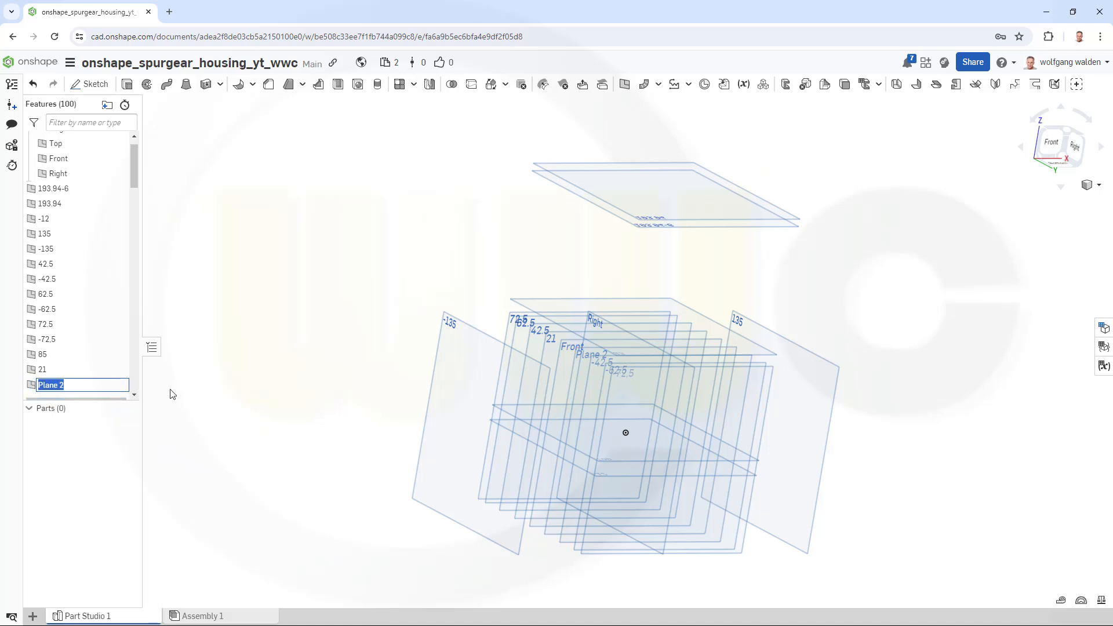
{"action": "type", "text": "-21"}
{"action": "key", "text": "Return"}
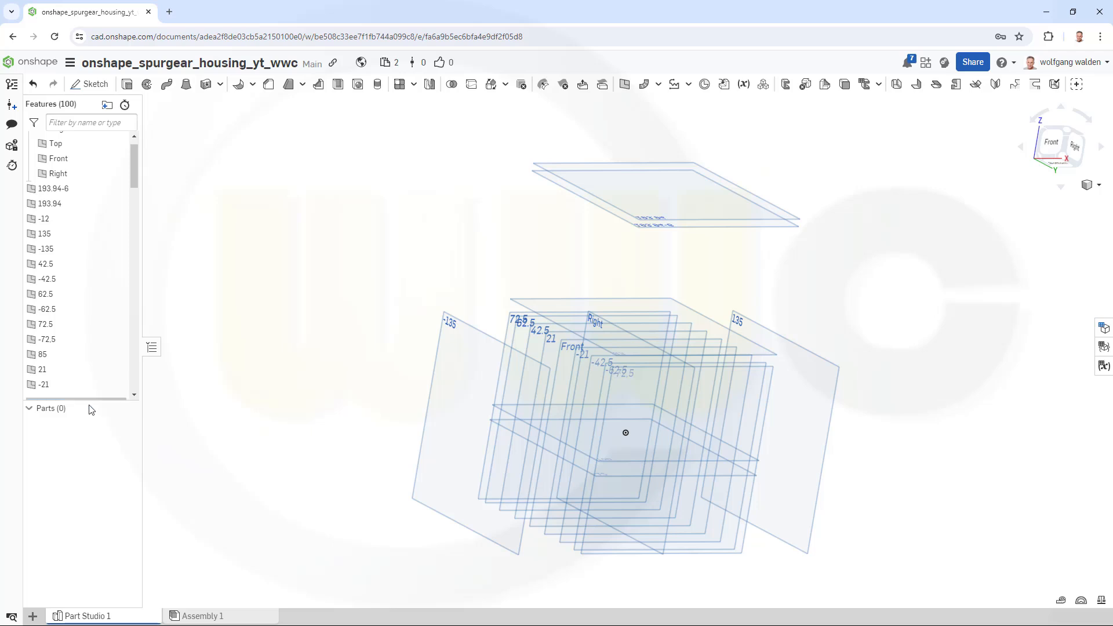
- Roll the feature history forward to just after Fillet 1
{"action": "scroll", "coordinate": [96, 386], "scroll_direction": "down", "scroll_amount": 1}
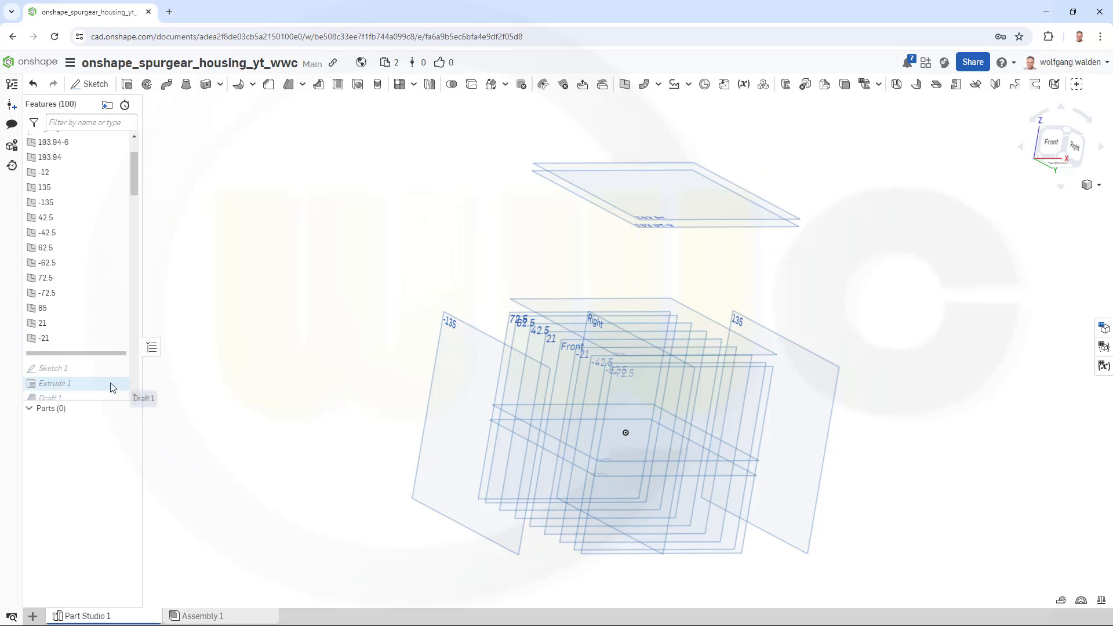
{"action": "scroll", "coordinate": [85, 362], "scroll_direction": "down", "scroll_amount": 1}
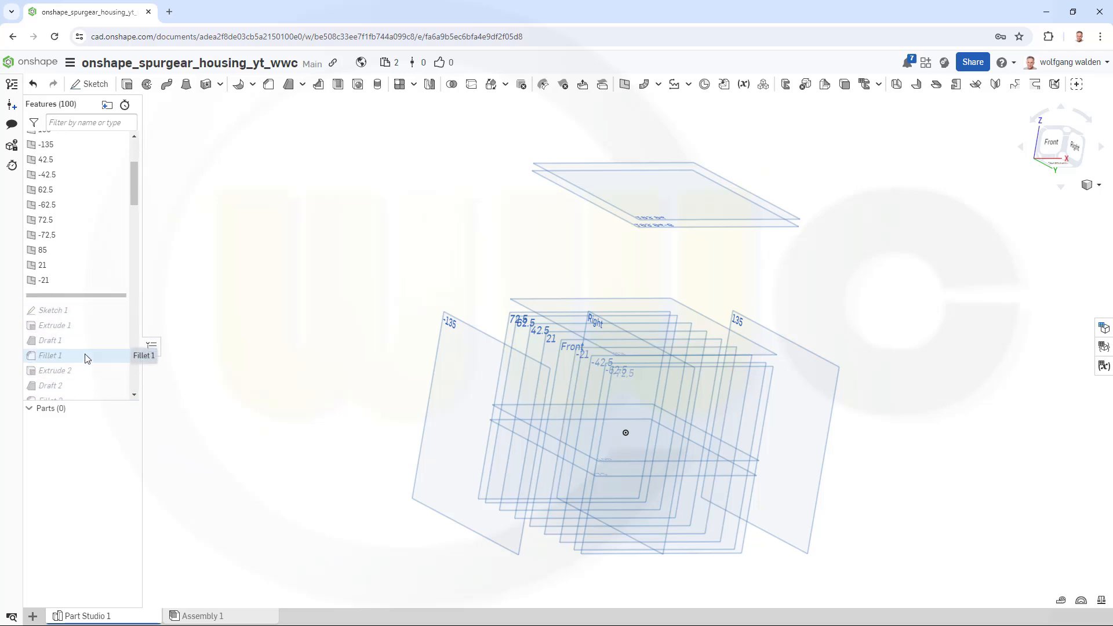
{"action": "right_click", "coordinate": [60, 355]}
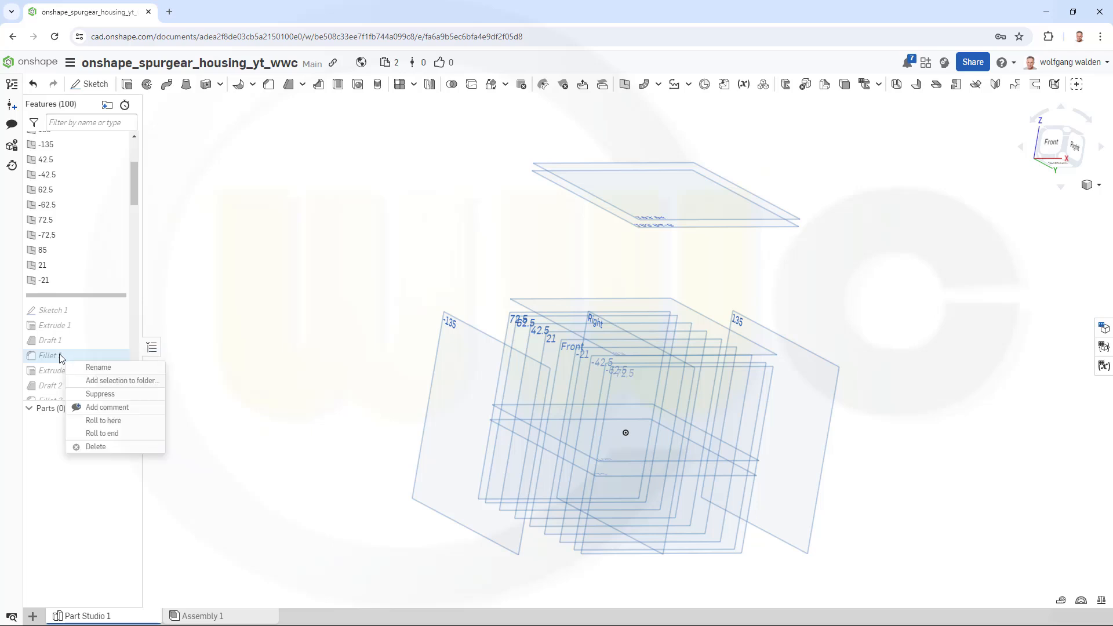
{"action": "left_click", "coordinate": [107, 421]}
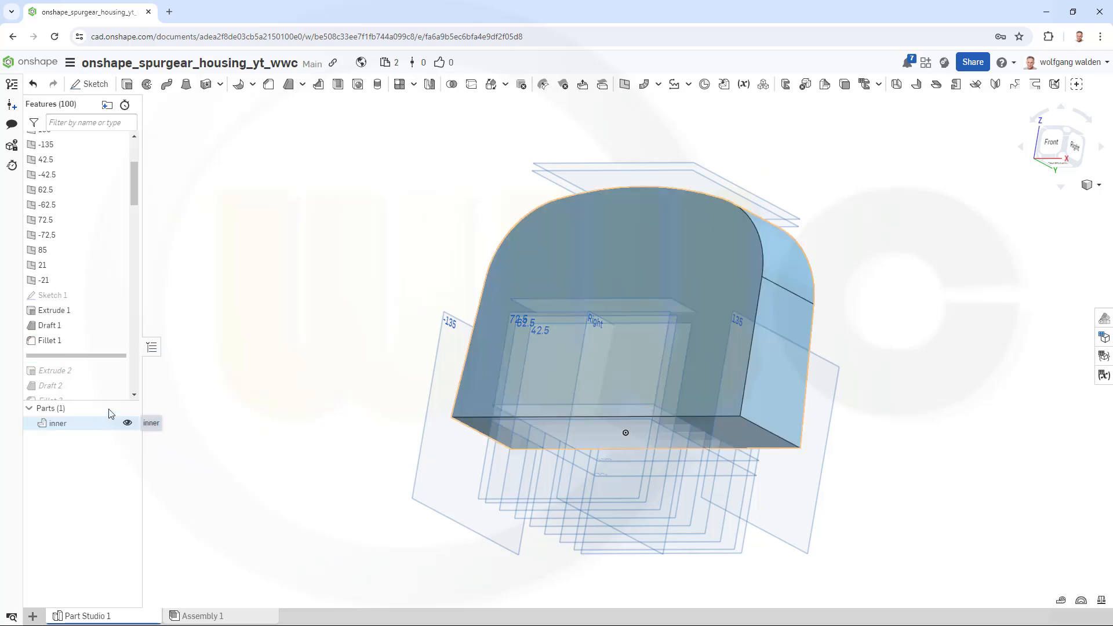
- Copy the part inner in place with the Transform feature
{"action": "right_click_drag", "start_coordinate": [298, 333], "coordinate": [191, 365]}
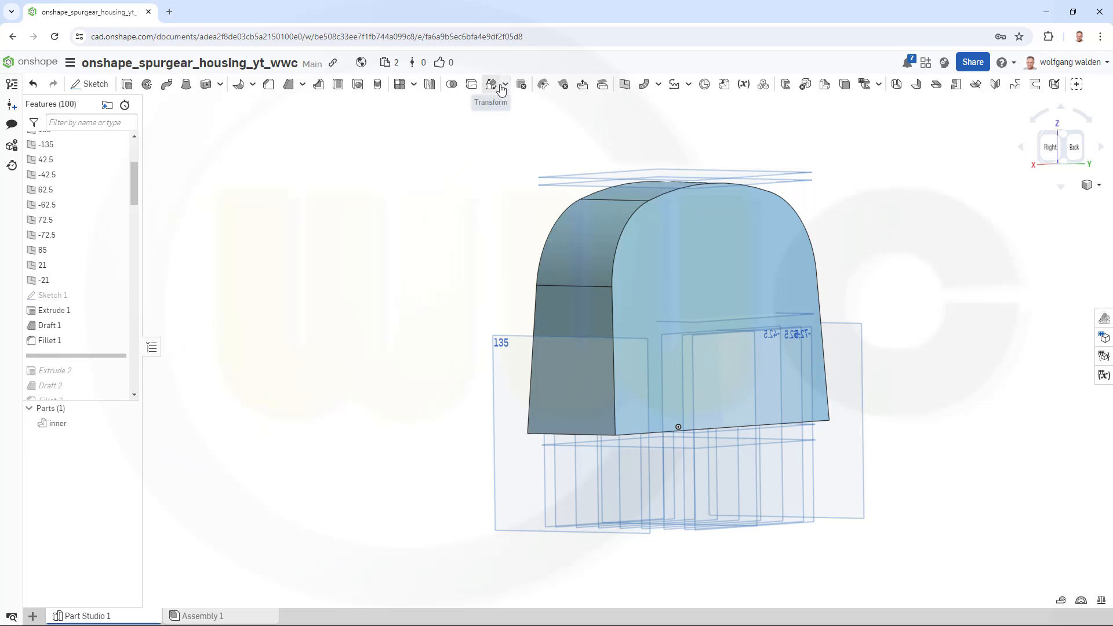
{"action": "left_click", "coordinate": [506, 85]}
{"action": "left_click", "coordinate": [513, 104]}
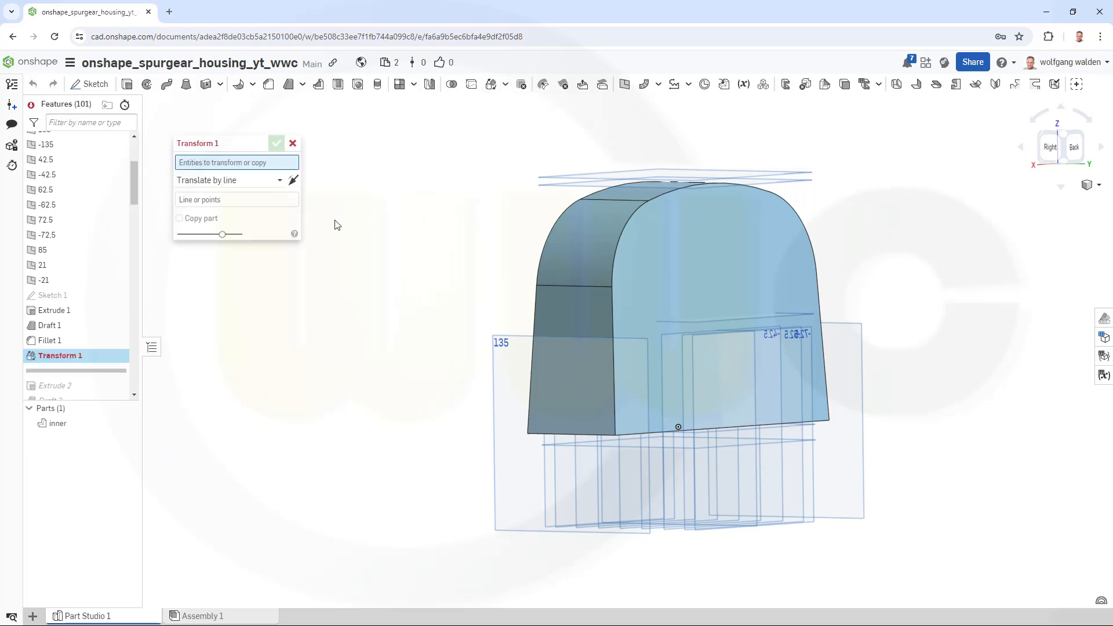
{"action": "left_click", "coordinate": [179, 218]}
{"action": "left_click", "coordinate": [281, 182]}
{"action": "left_click", "coordinate": [218, 275]}
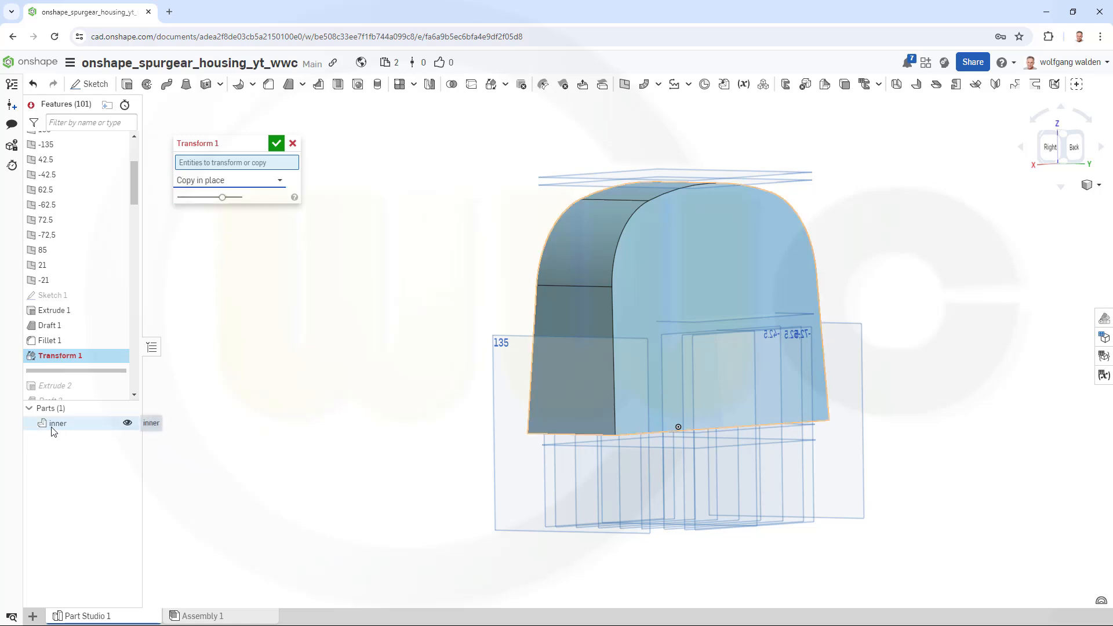
{"action": "left_click", "coordinate": [89, 423]}
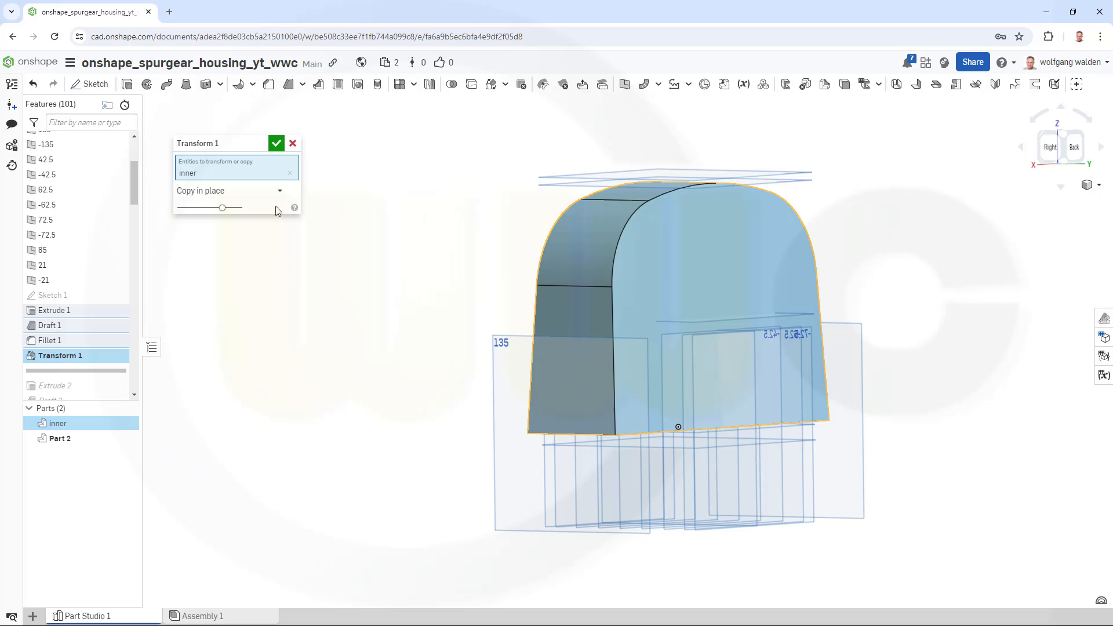
{"action": "left_click", "coordinate": [276, 144]}
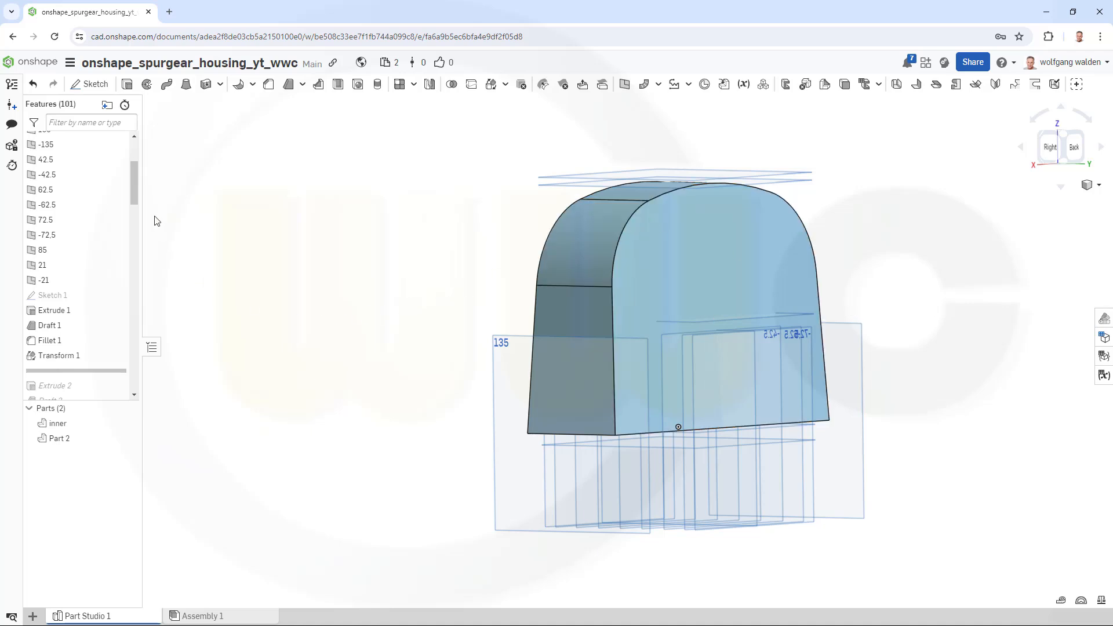
- Roll the feature history forward to its end, past Fillet 39
{"action": "left_click_drag", "start_coordinate": [135, 197], "coordinate": [116, 396]}
{"action": "right_click", "coordinate": [56, 399]}
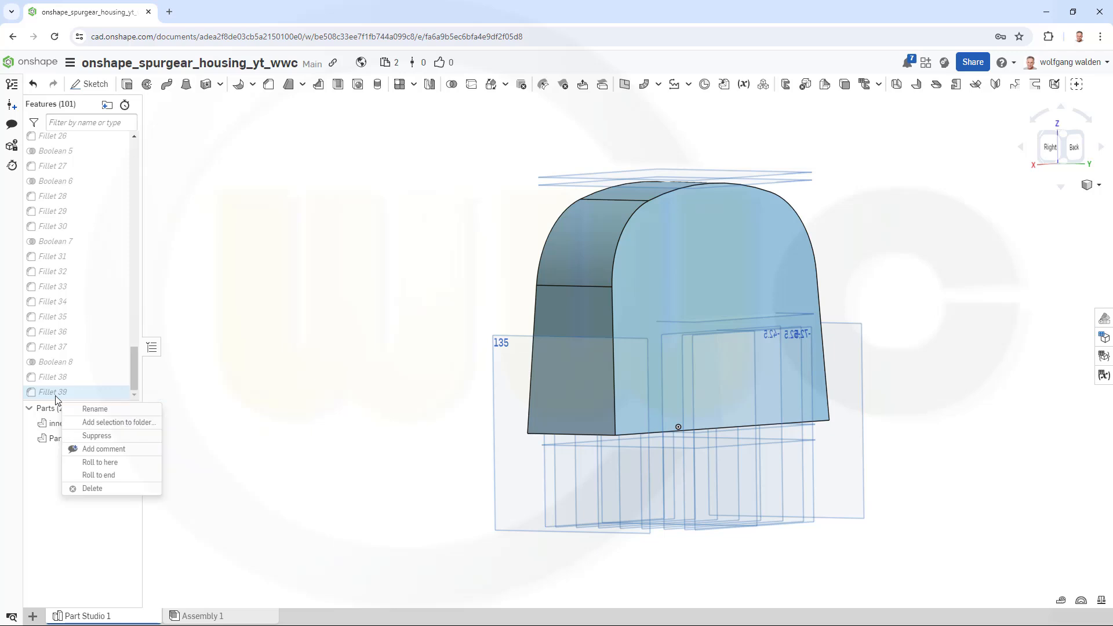
{"action": "left_click", "coordinate": [93, 476]}
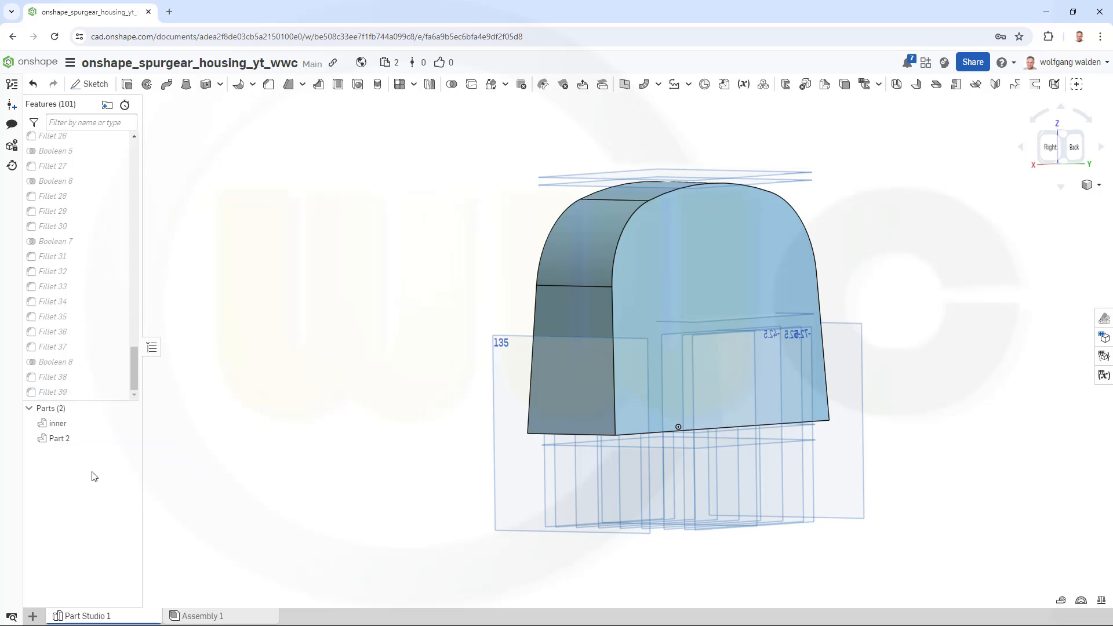
- Hide the part inner and Curve 1, keeping Part 2 shown
{"action": "left_click", "coordinate": [127, 439]}
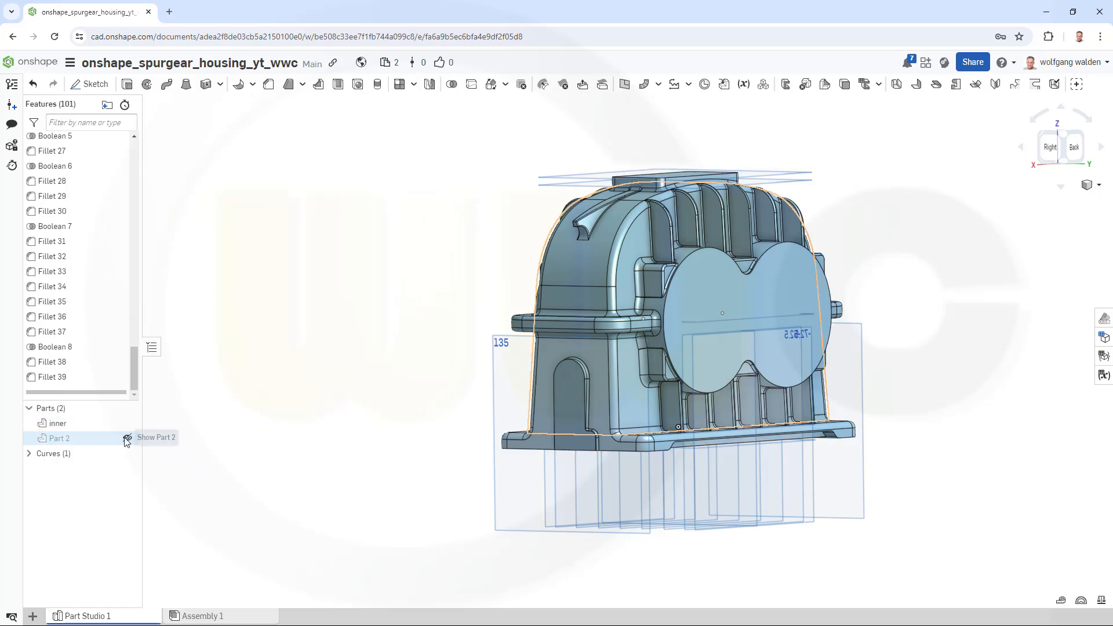
{"action": "left_click", "coordinate": [127, 439]}
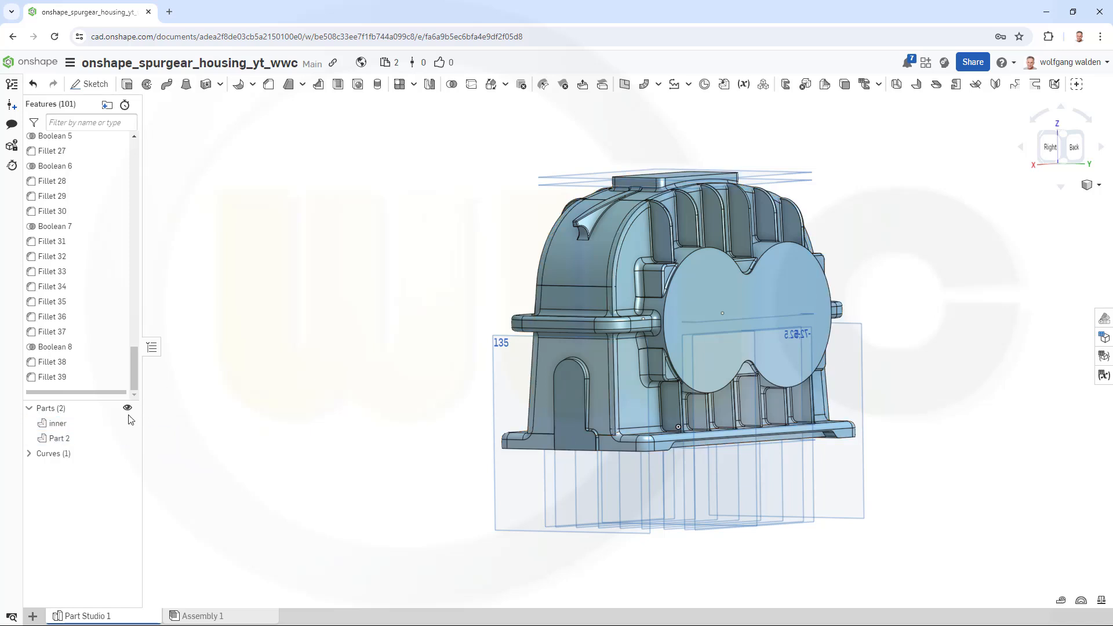
{"action": "left_click", "coordinate": [129, 423]}
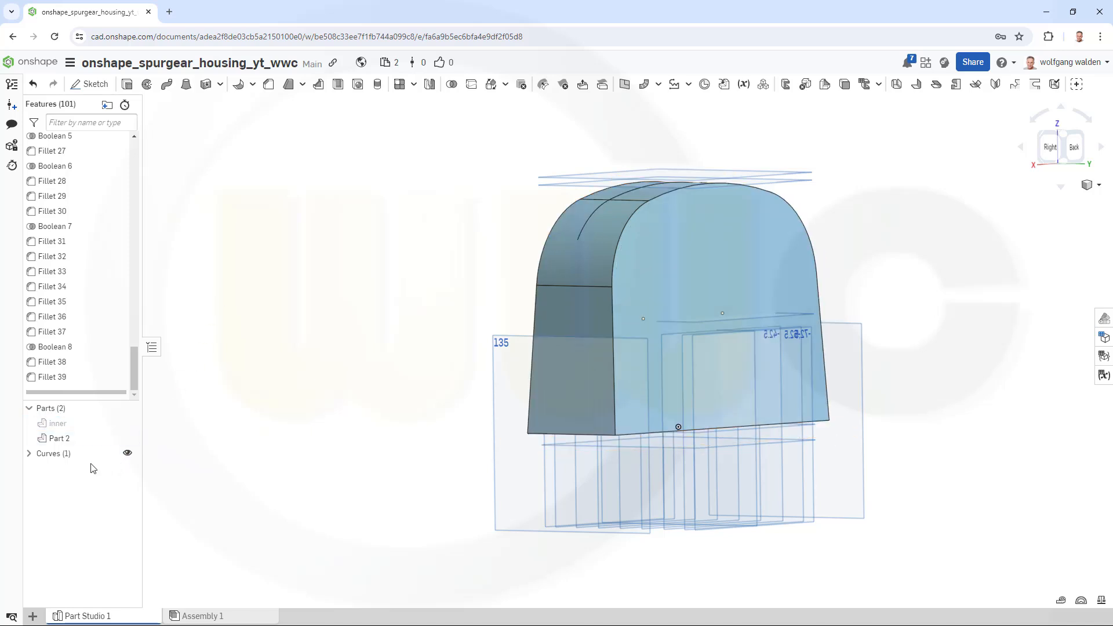
{"action": "left_click", "coordinate": [29, 453]}
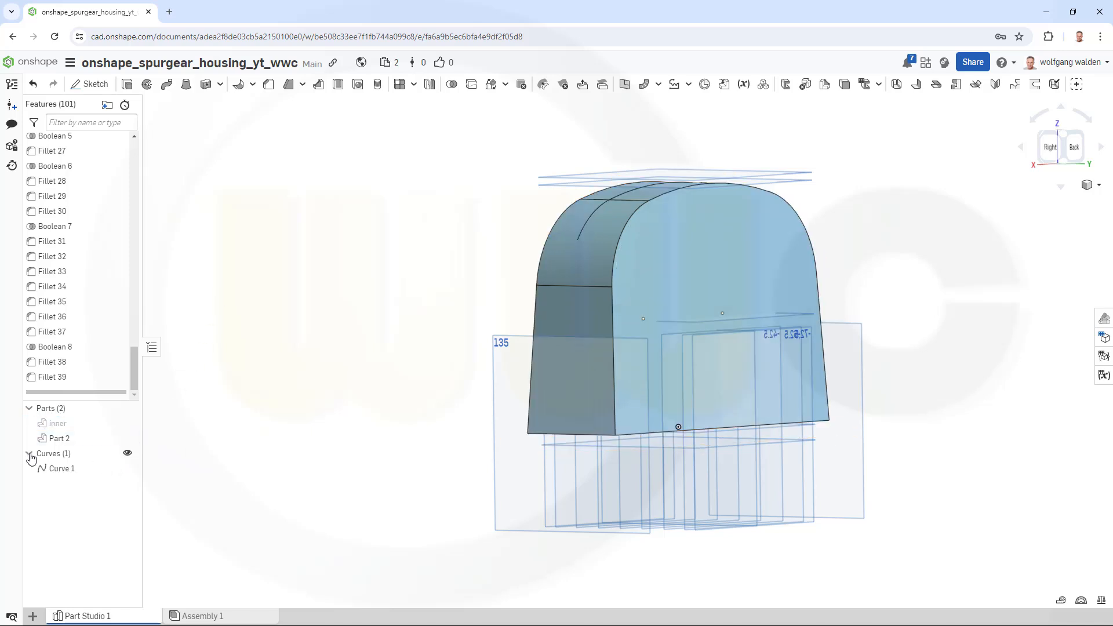
{"action": "right_click", "coordinate": [124, 469]}
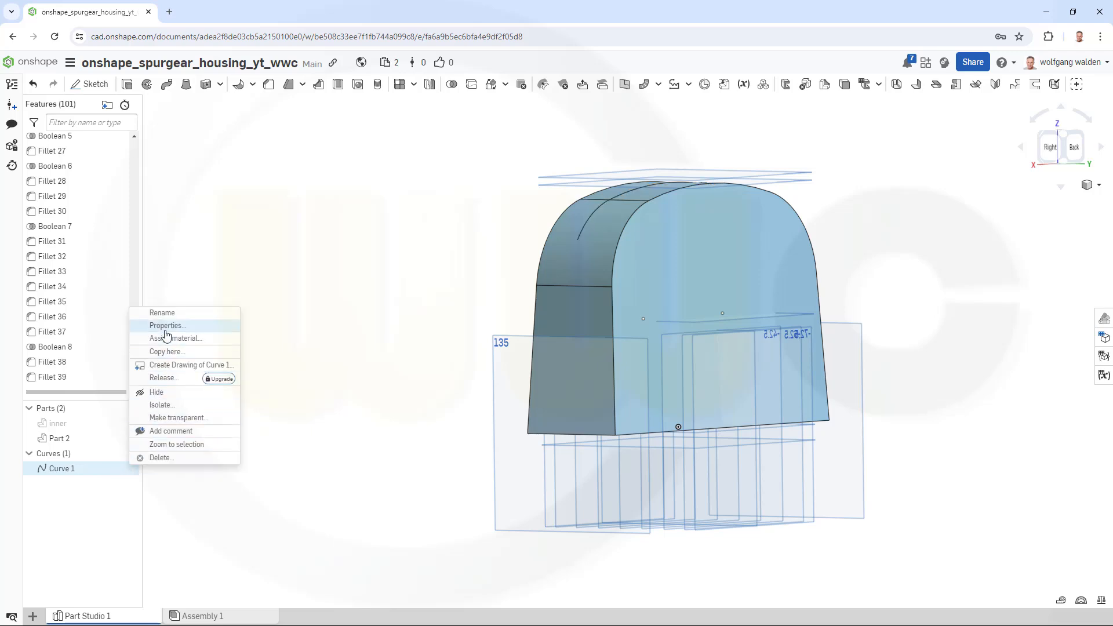
{"action": "left_click", "coordinate": [157, 392]}
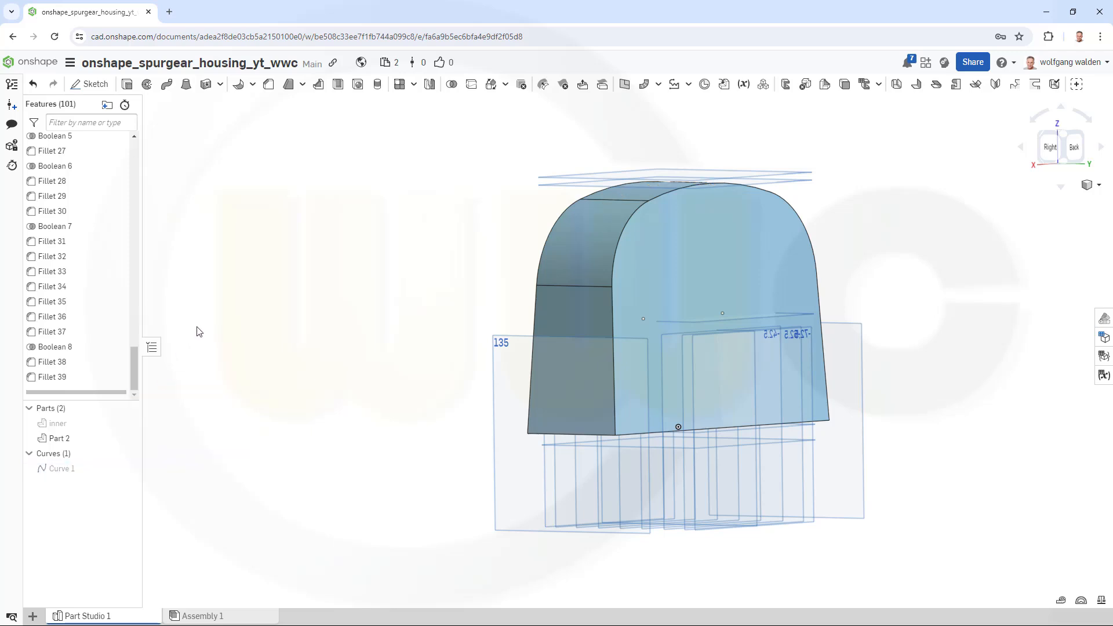
- Hide all reference planes
{"action": "right_click_drag", "start_coordinate": [377, 294], "coordinate": [386, 296]}
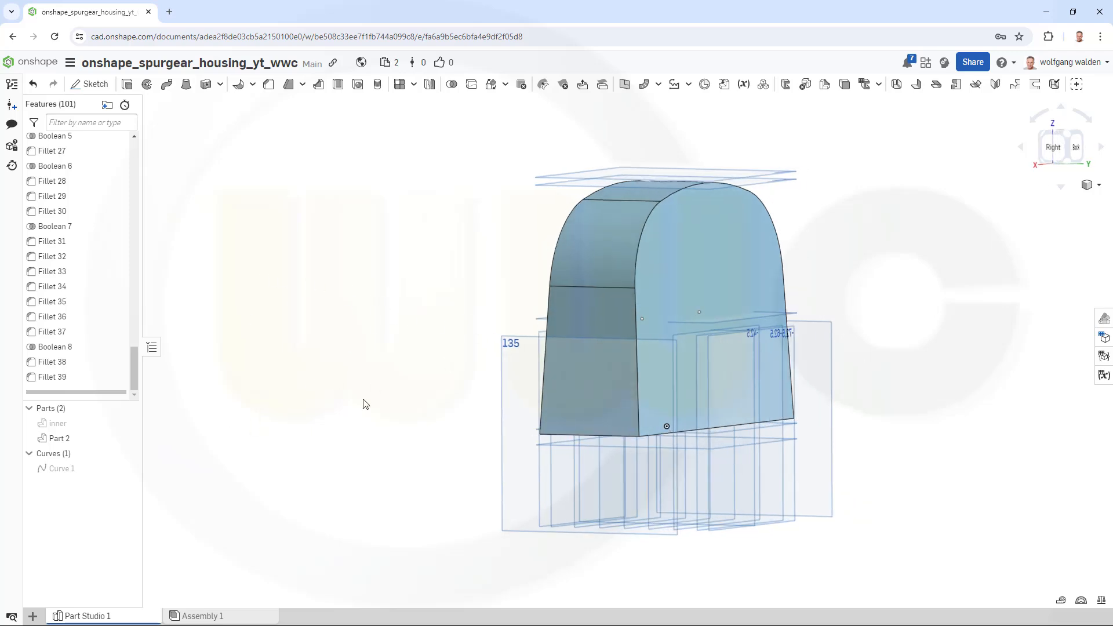
{"action": "right_click", "coordinate": [504, 430]}
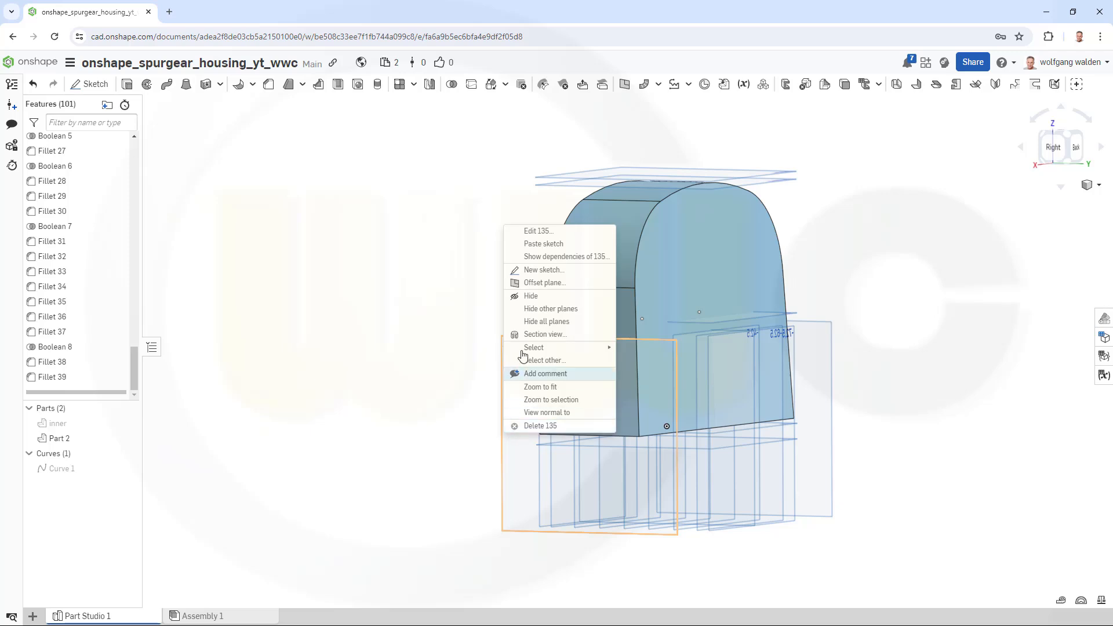
{"action": "left_click", "coordinate": [537, 322]}
{"action": "mouse_move", "coordinate": [418, 321]}
{"action": "right_mouse_down"}
{"action": "mouse_move", "coordinate": [412, 330]}
{"action": "mouse_move", "coordinate": [406, 306]}
{"action": "right_mouse_up"}
{"action": "scroll", "coordinate": [827, 159], "scroll_direction": "up", "scroll_amount": 2}
{"action": "scroll", "coordinate": [817, 192], "scroll_direction": "down", "scroll_amount": 2}
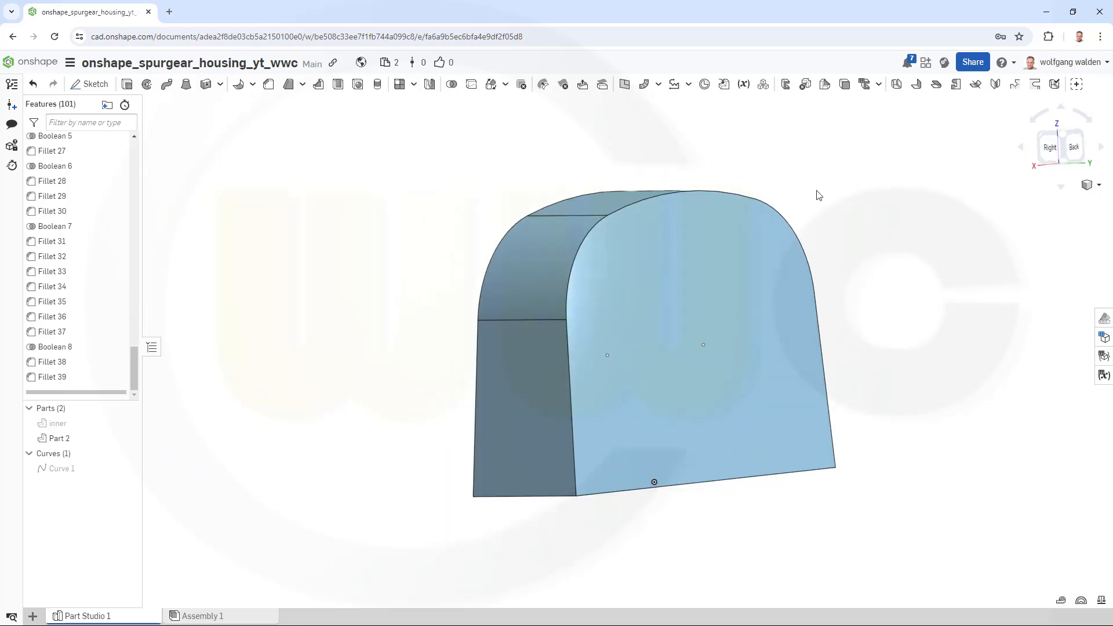
{"action": "mouse_move", "coordinate": [490, 232]}
{"action": "right_mouse_down"}
{"action": "mouse_move", "coordinate": [519, 231]}
{"action": "mouse_move", "coordinate": [551, 203]}
{"action": "mouse_move", "coordinate": [457, 244]}
{"action": "mouse_move", "coordinate": [450, 216]}
{"action": "mouse_move", "coordinate": [485, 227]}
{"action": "right_mouse_up"}
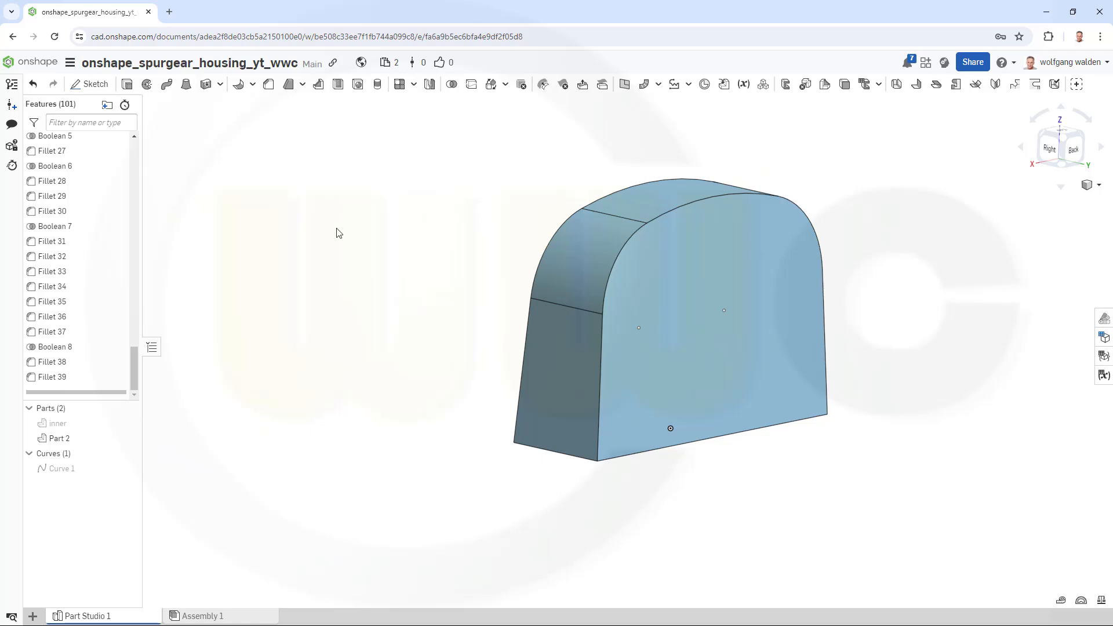
- Set up a 6 mm Thicken on one large flat face of Part 2, reversed inward to remove material
{"action": "left_click", "coordinate": [207, 85]}
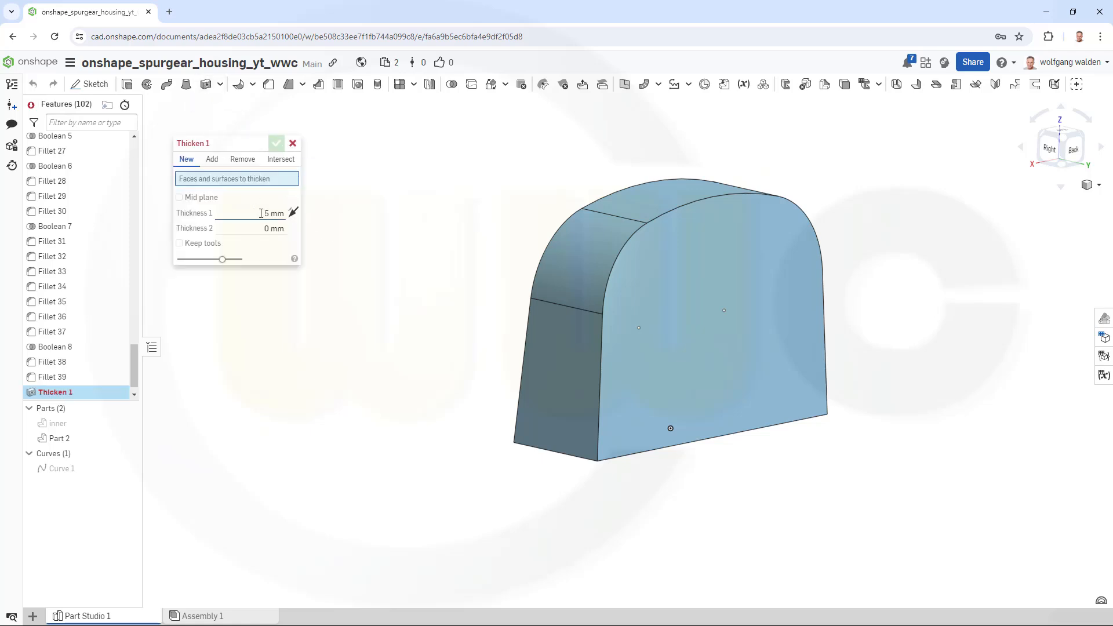
{"action": "left_click", "coordinate": [259, 213]}
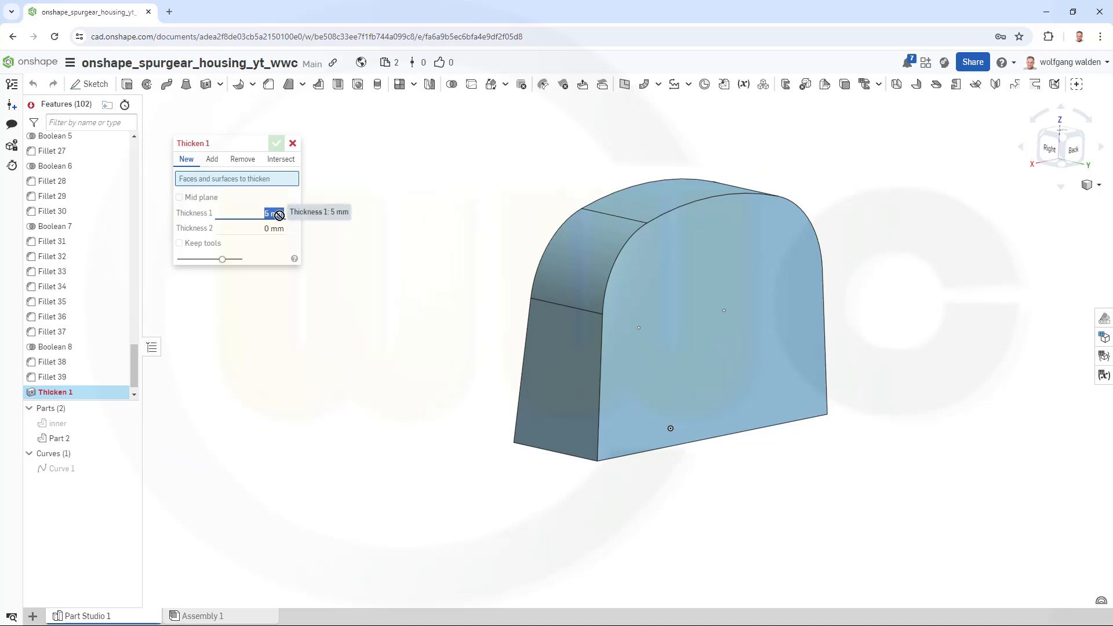
{"action": "type", "text": "6"}
{"action": "key", "text": "Return"}
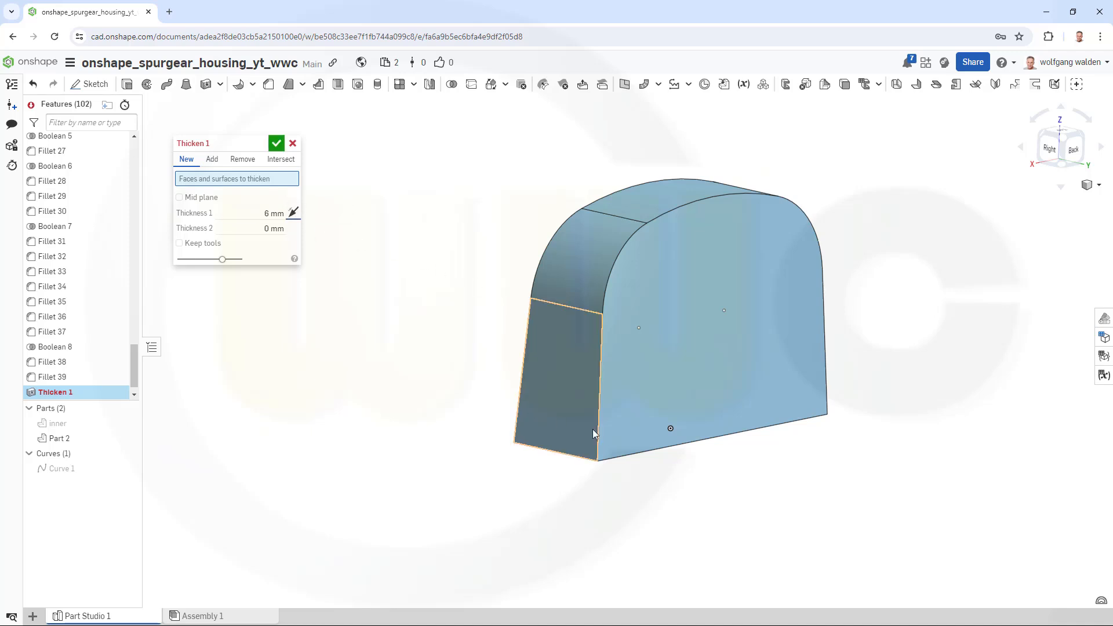
{"action": "left_click", "coordinate": [670, 338]}
{"action": "right_click_drag", "start_coordinate": [455, 422], "coordinate": [468, 393]}
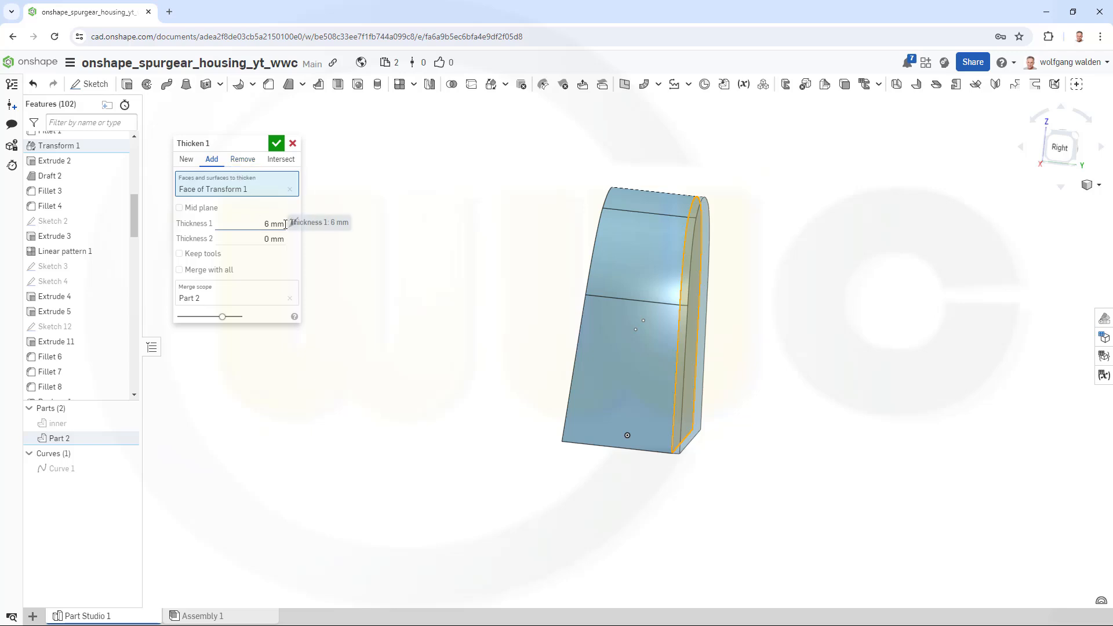
{"action": "left_click", "coordinate": [292, 231]}
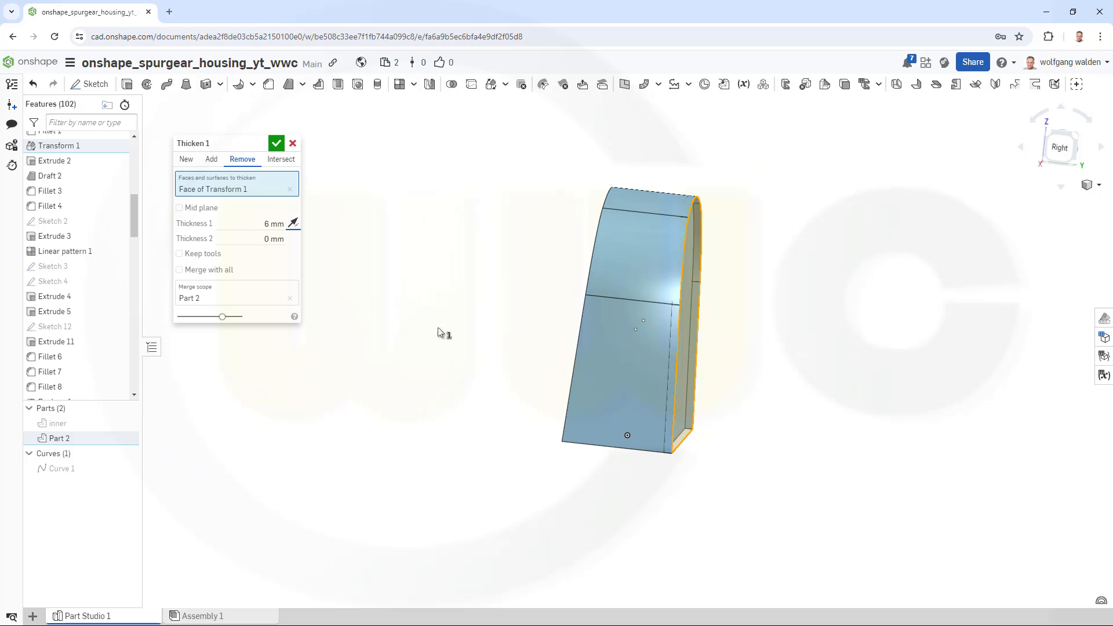
- Add the opposite large face and all side and arched outer faces, except the base, to the Thicken and apply it
{"action": "right_click_drag", "start_coordinate": [439, 333], "coordinate": [504, 334]}
{"action": "left_click", "coordinate": [521, 318]}
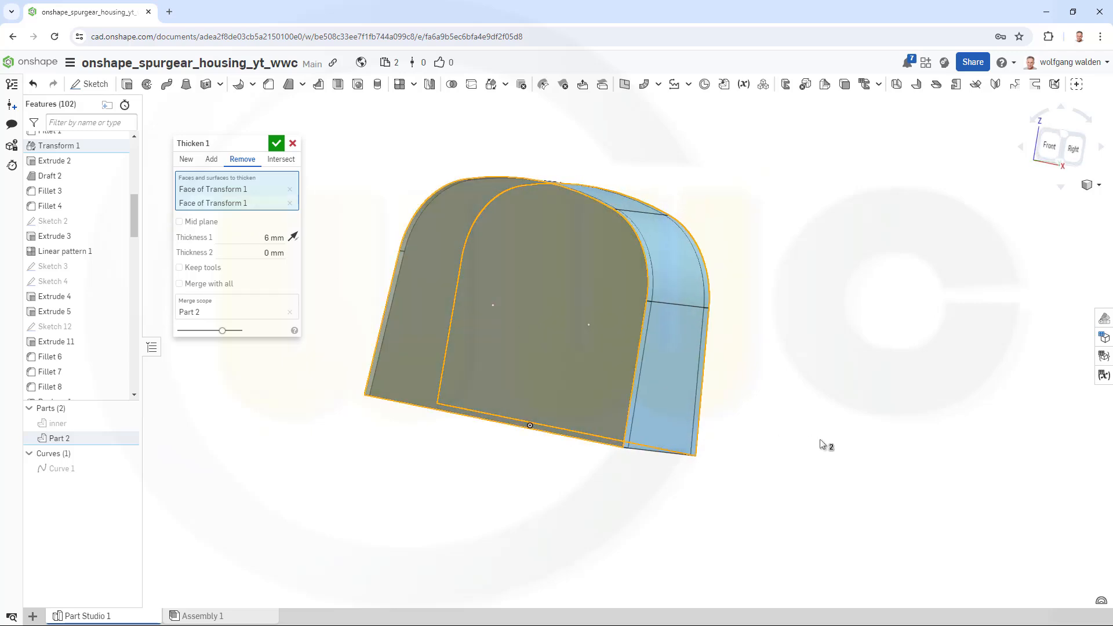
{"action": "right_click_drag", "start_coordinate": [823, 445], "coordinate": [659, 435]}
{"action": "left_click", "coordinate": [583, 299]}
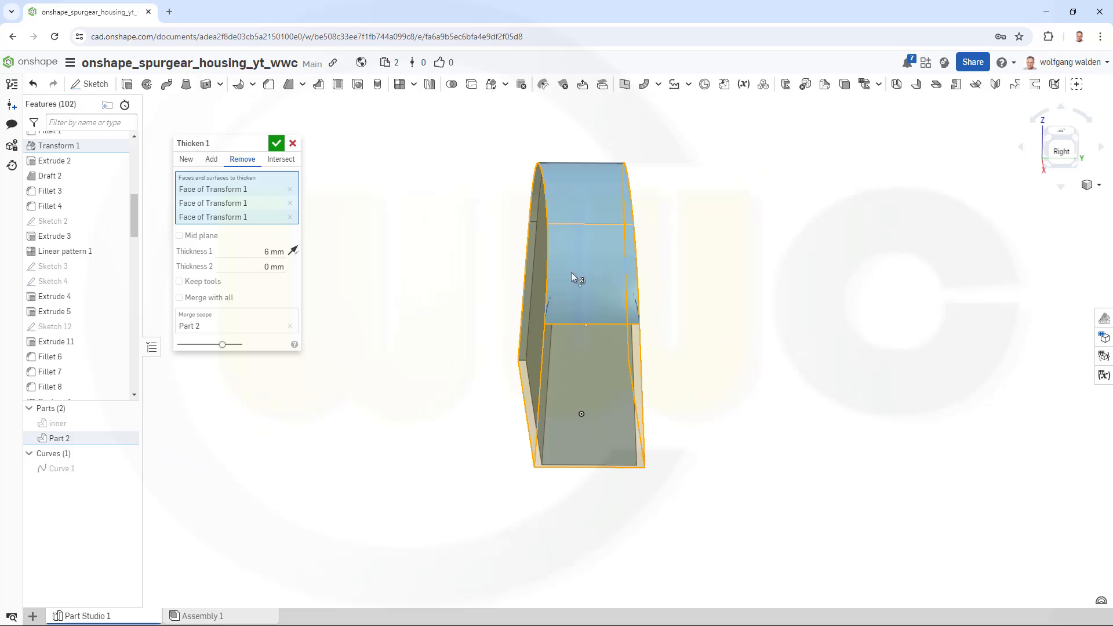
{"action": "double_click", "coordinate": [572, 272]}
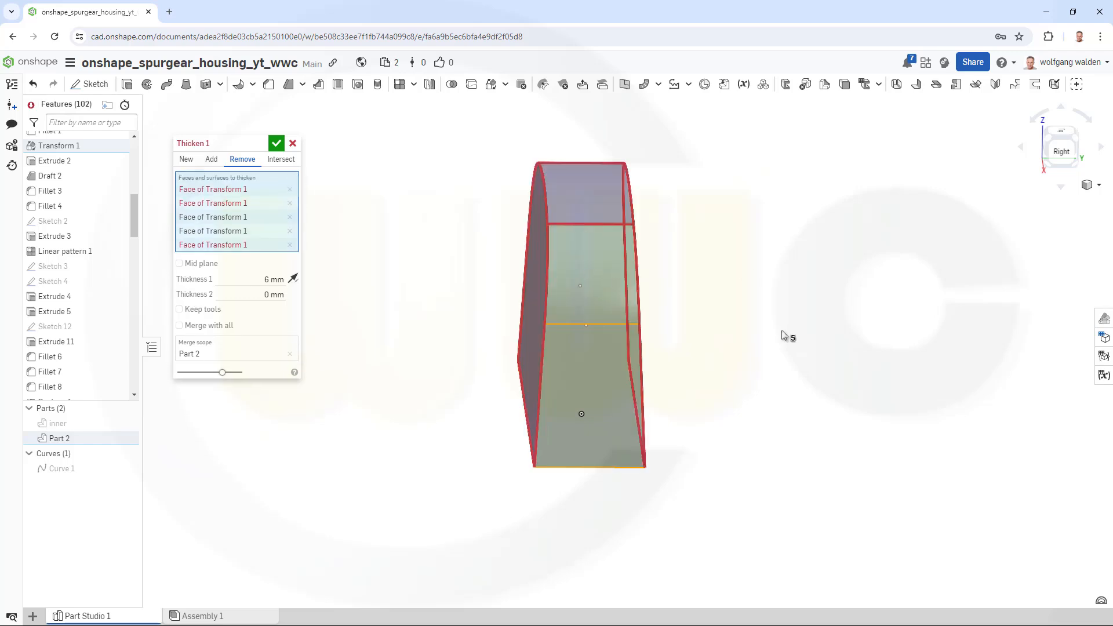
{"action": "right_click_drag", "start_coordinate": [783, 335], "coordinate": [666, 331]}
{"action": "double_click", "coordinate": [711, 255]}
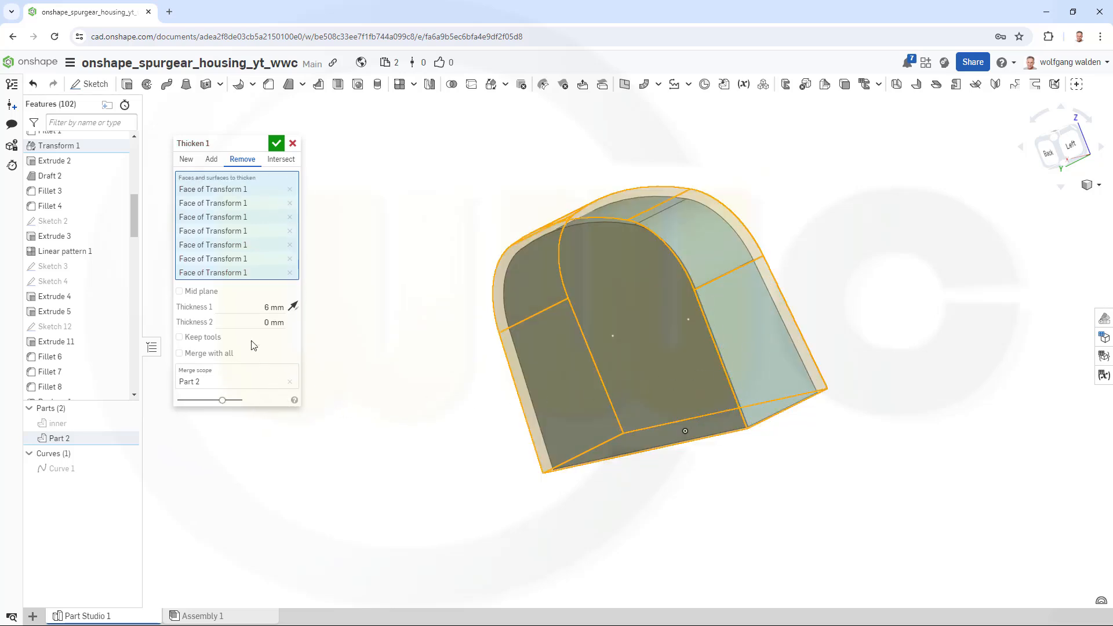
{"action": "left_click", "coordinate": [277, 144]}
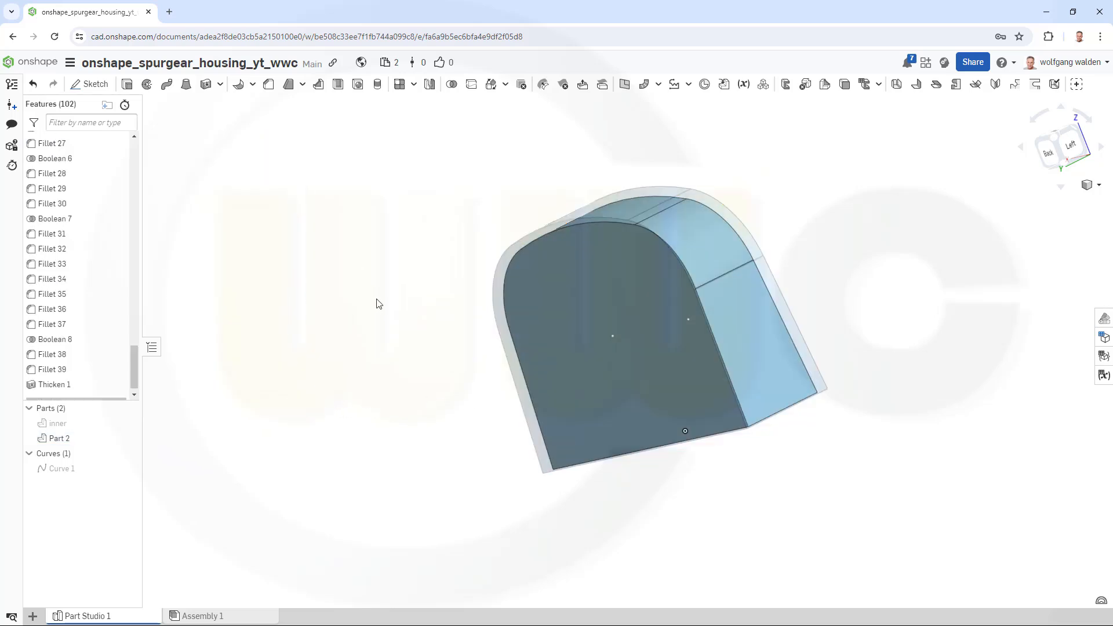
- Remove 1 mm of material from Part 2's bottom face with an inward Thicken
{"action": "right_click_drag", "start_coordinate": [455, 333], "coordinate": [374, 305]}
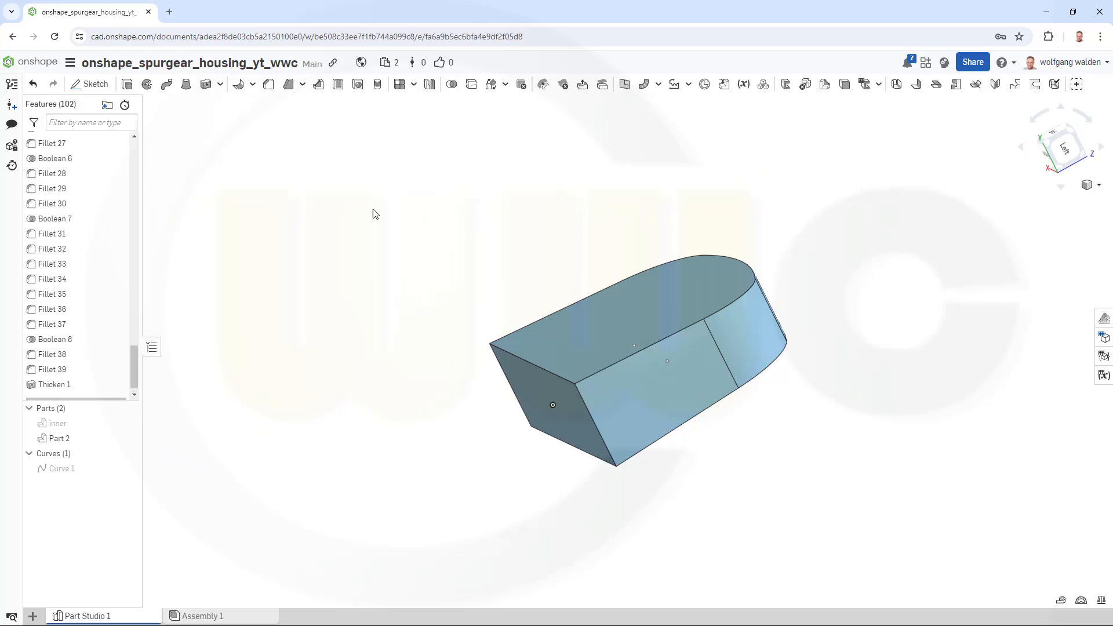
{"action": "left_click", "coordinate": [206, 84]}
{"action": "left_click", "coordinate": [258, 216]}
{"action": "type", "text": "1"}
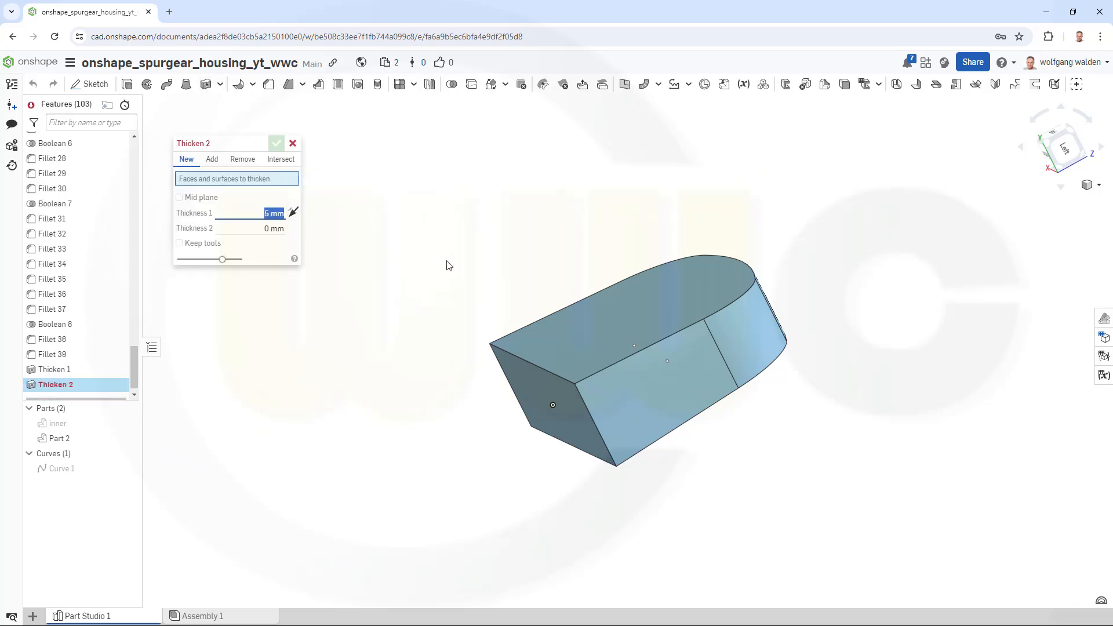
{"action": "key", "text": "Return"}
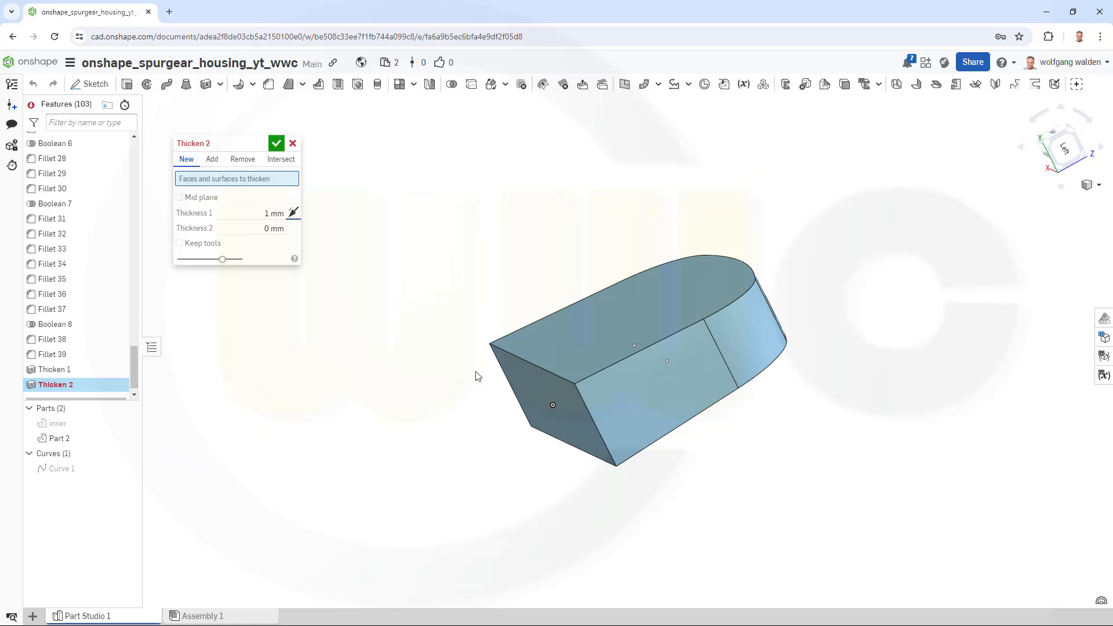
{"action": "left_click", "coordinate": [534, 391]}
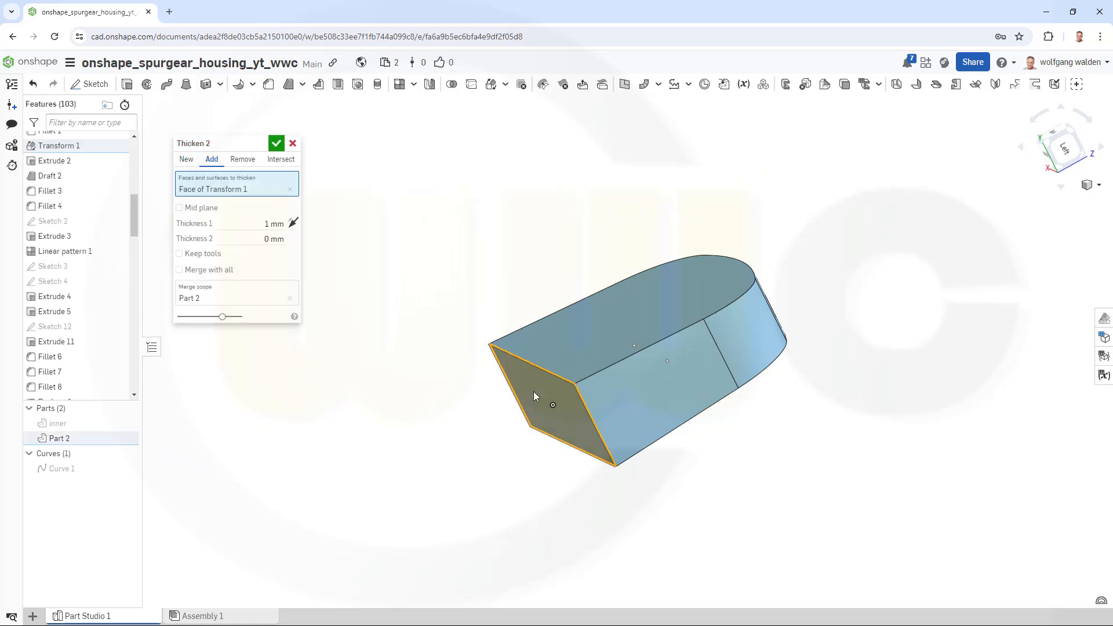
{"action": "left_click", "coordinate": [293, 224]}
{"action": "right_click_drag", "start_coordinate": [398, 373], "coordinate": [388, 376]}
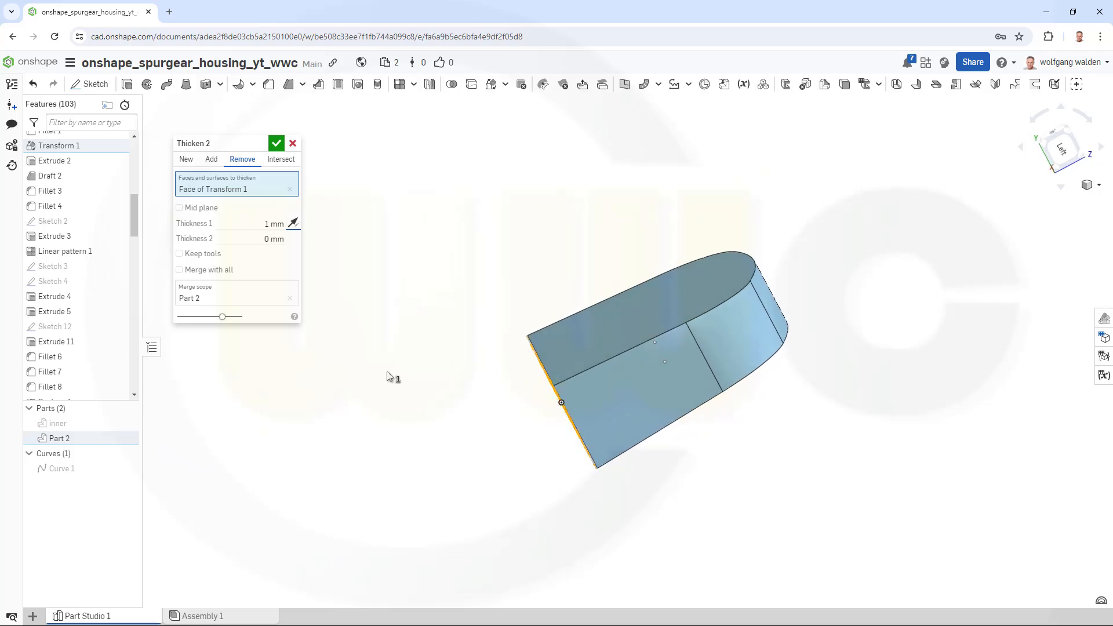
{"action": "scroll", "coordinate": [487, 401], "scroll_direction": "up", "scroll_amount": 3}
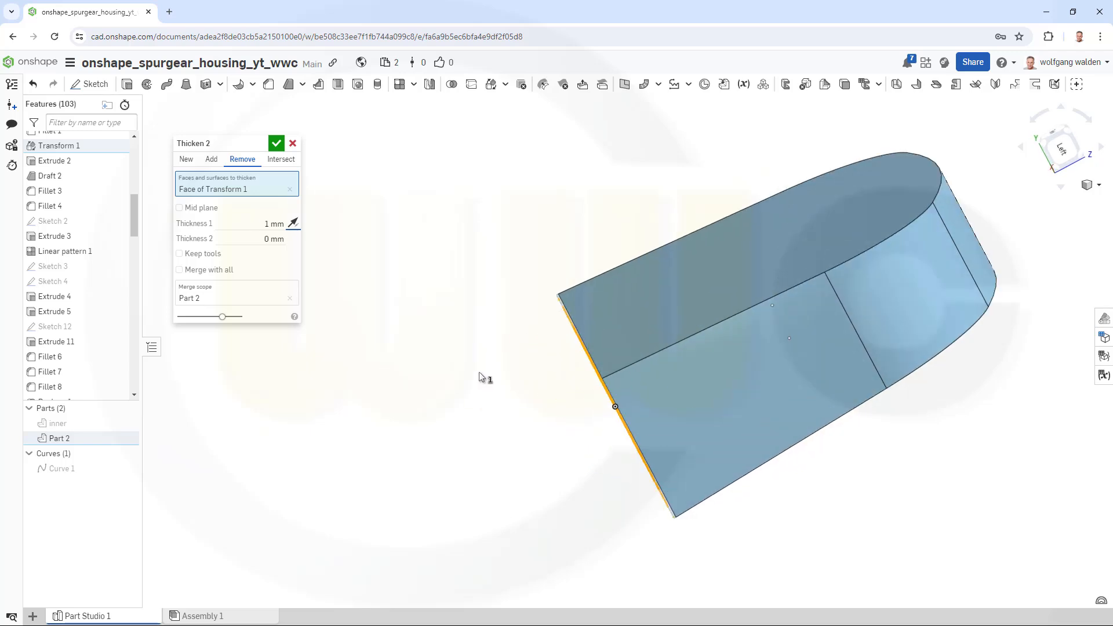
{"action": "left_click", "coordinate": [278, 146]}
- Show all sketches of the model and hide Part 2
{"action": "right_click_drag", "start_coordinate": [455, 325], "coordinate": [612, 378]}
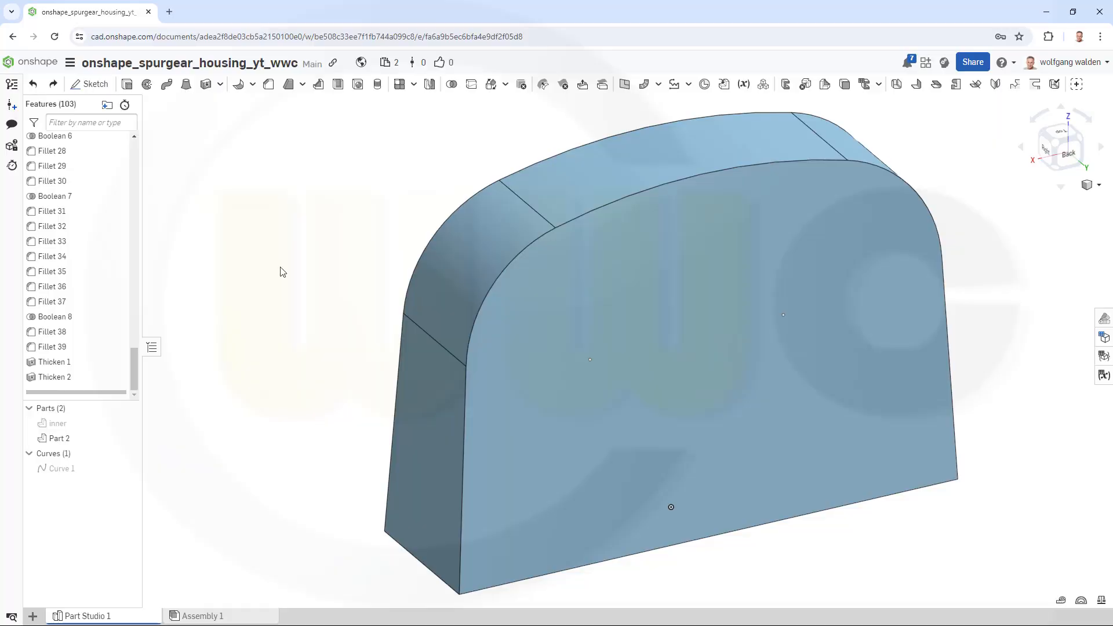
{"action": "mouse_move", "coordinate": [289, 273]}
{"action": "right_mouse_down"}
{"action": "mouse_move", "coordinate": [295, 266]}
{"action": "mouse_move", "coordinate": [300, 303]}
{"action": "mouse_move", "coordinate": [294, 276]}
{"action": "mouse_move", "coordinate": [281, 274]}
{"action": "right_mouse_up"}
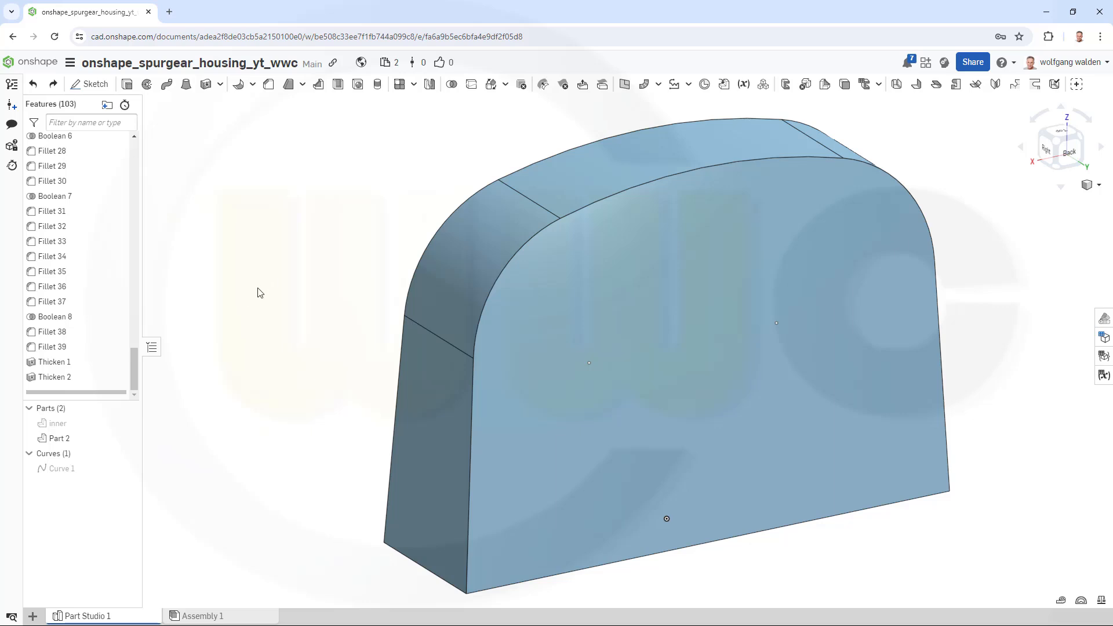
{"action": "scroll", "coordinate": [87, 227], "scroll_direction": "up", "scroll_amount": 10}
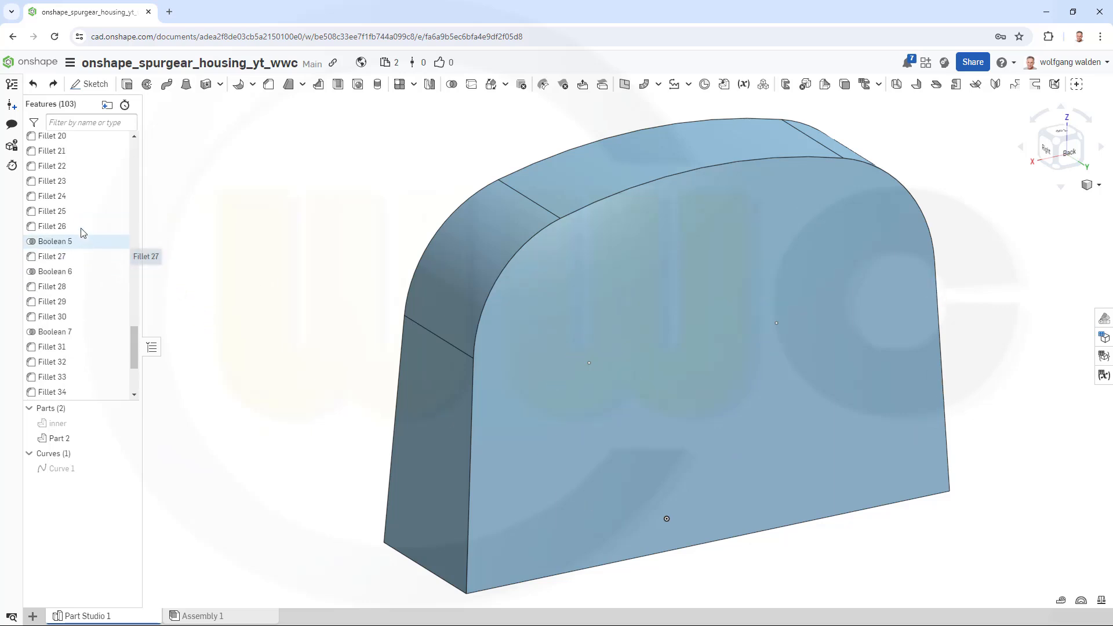
{"action": "scroll", "coordinate": [87, 229], "scroll_direction": "up", "scroll_amount": 2}
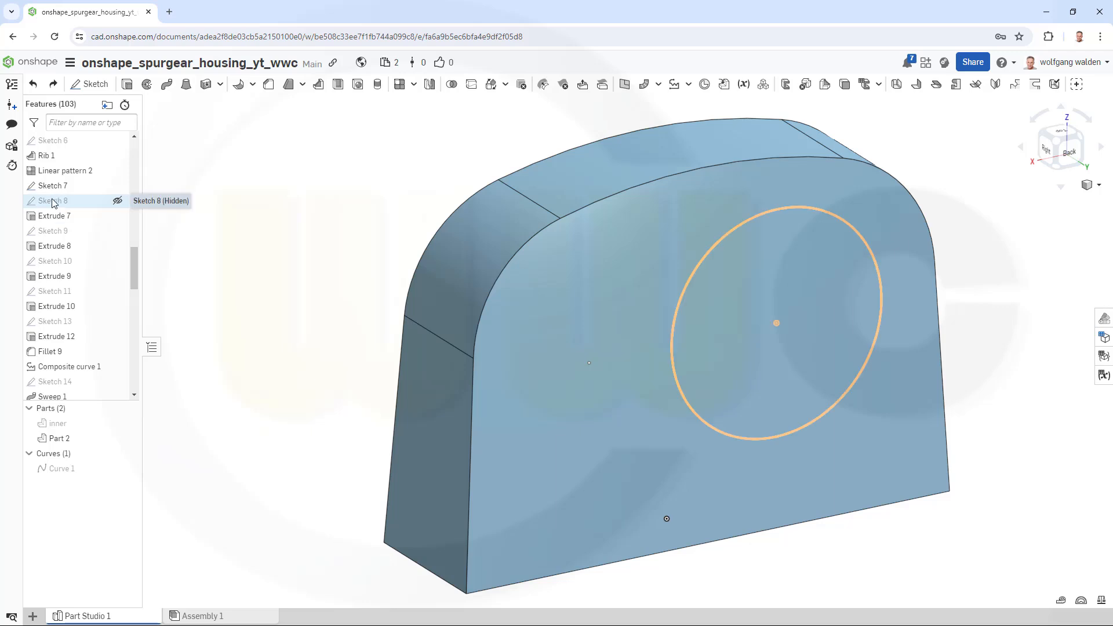
{"action": "right_click", "coordinate": [53, 204]}
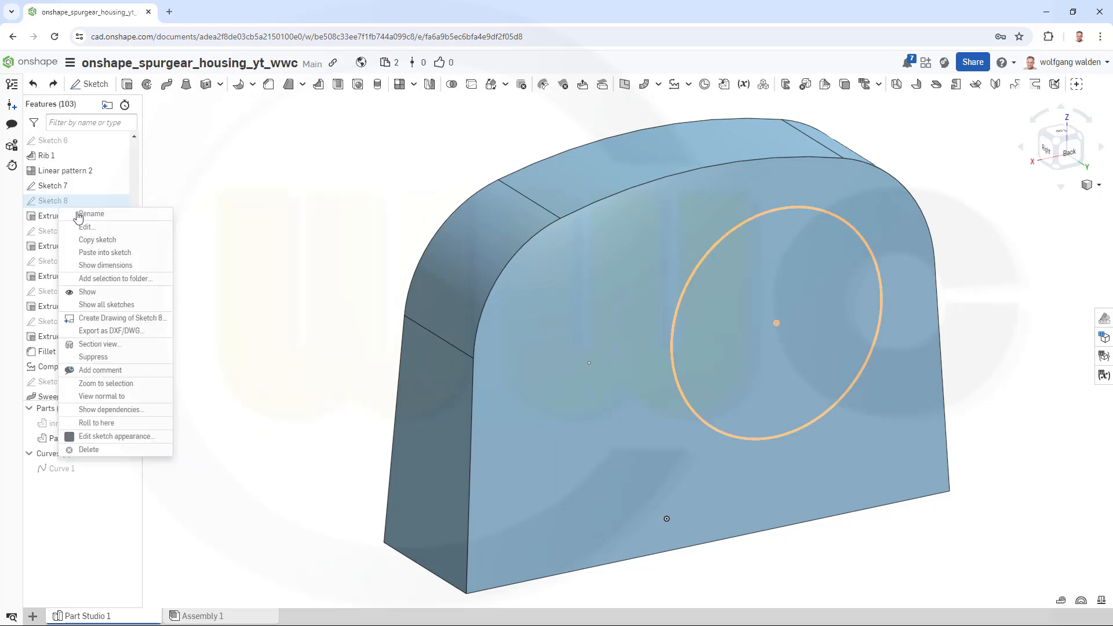
{"action": "left_click", "coordinate": [110, 306]}
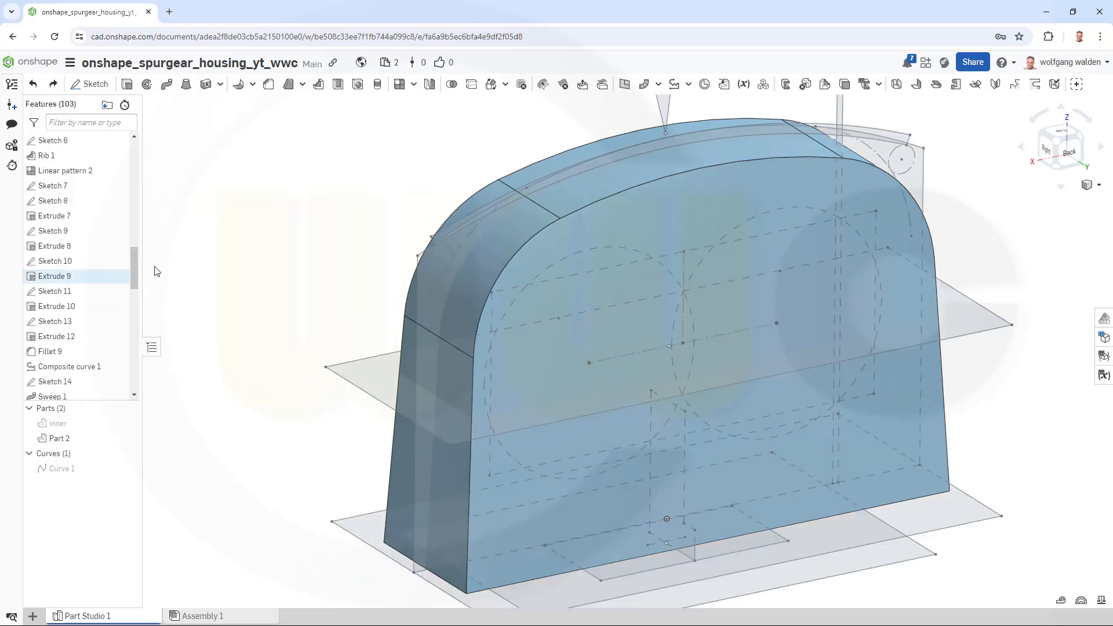
{"action": "left_click", "coordinate": [127, 439]}
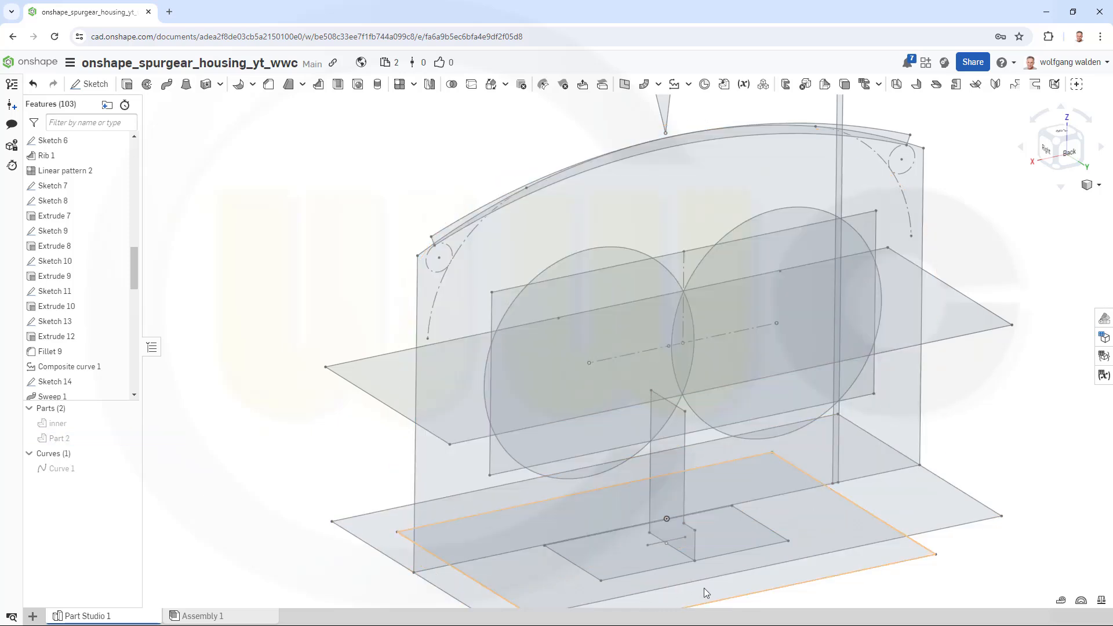
- Copy Sketch 11 with the small base rectangle and paste it onto the Top plane as a new sketch
{"action": "left_click", "coordinate": [739, 550]}
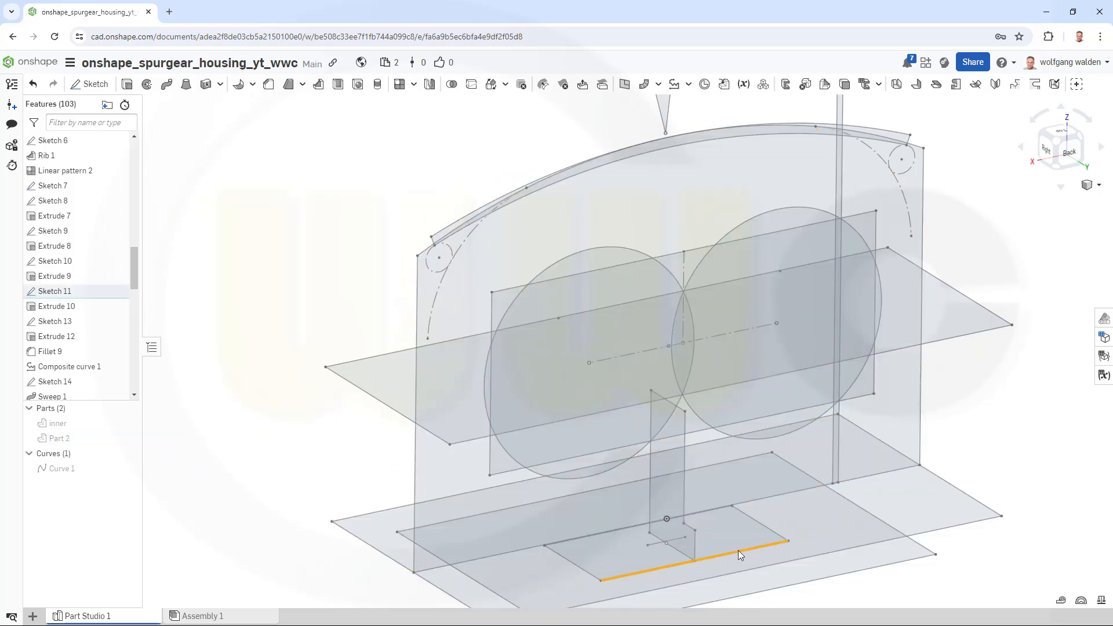
{"action": "right_click", "coordinate": [71, 294]}
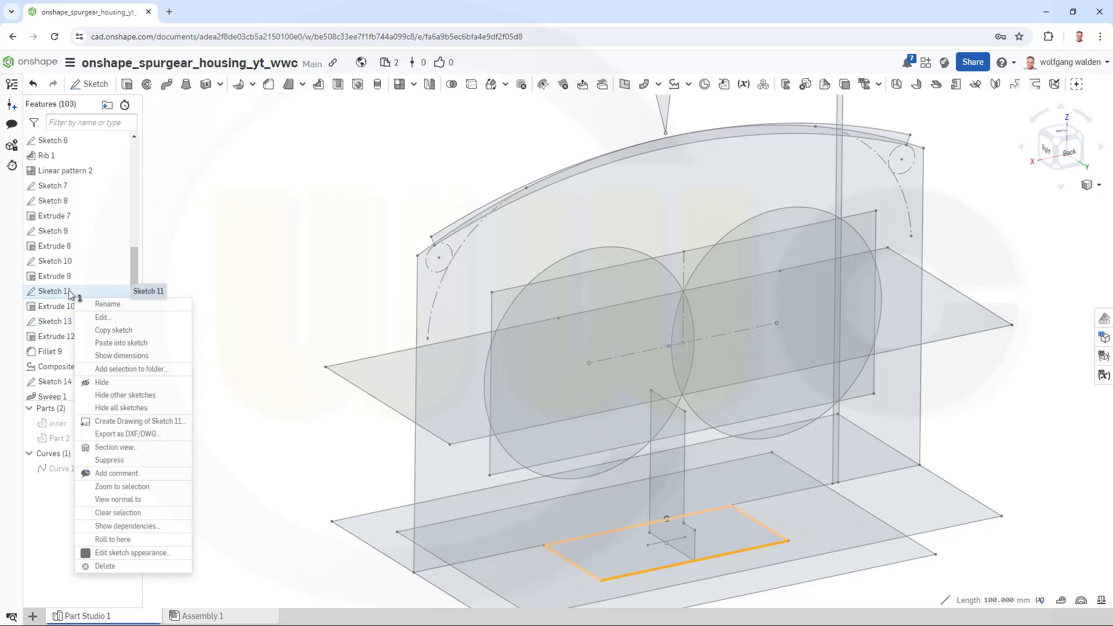
{"action": "left_click", "coordinate": [114, 331]}
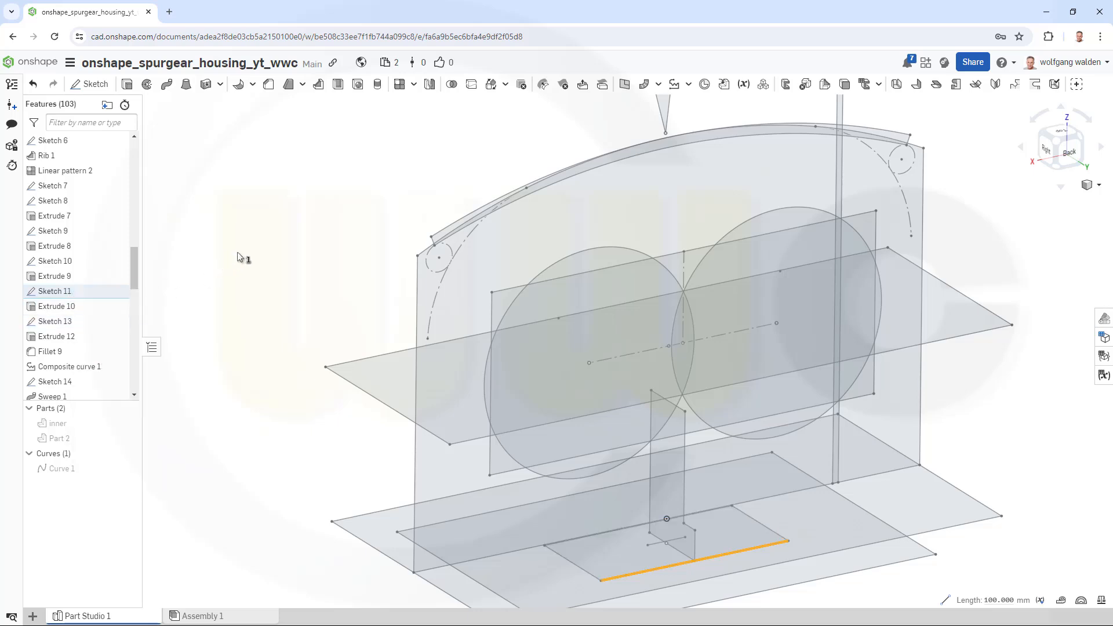
{"action": "right_click", "coordinate": [288, 237]}
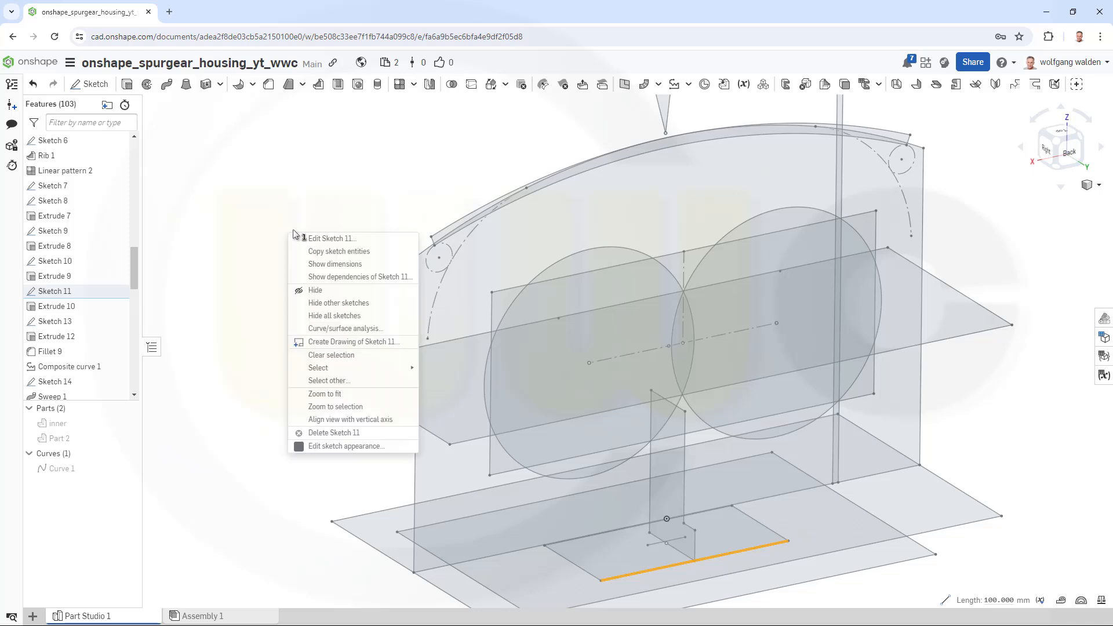
{"action": "right_click", "coordinate": [312, 196]}
{"action": "left_click", "coordinate": [304, 161]}
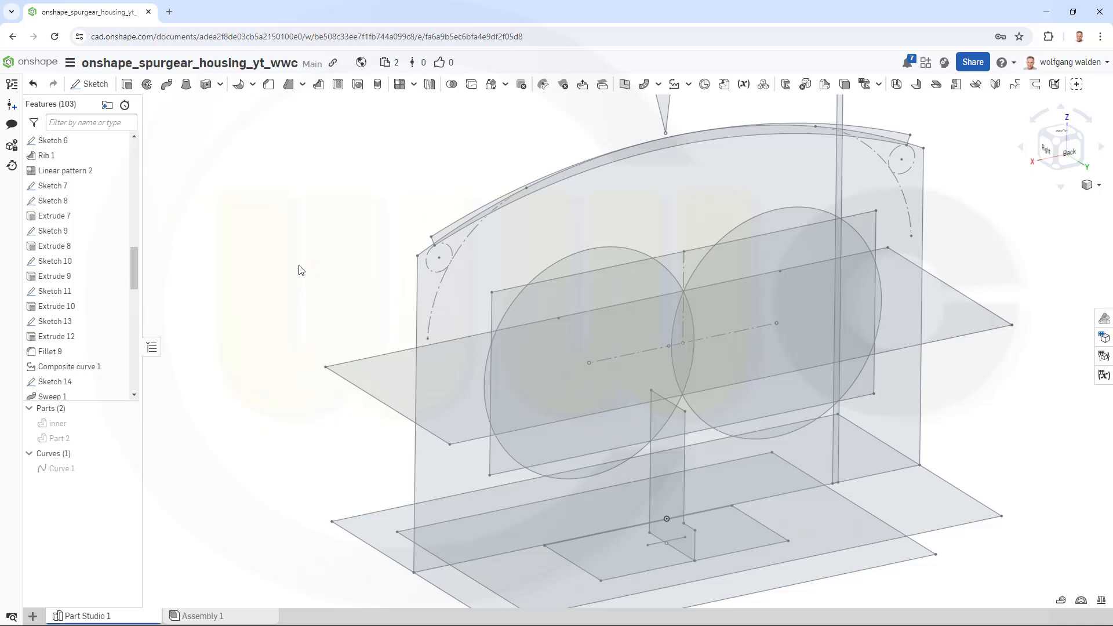
{"action": "left_click_drag", "start_coordinate": [132, 257], "coordinate": [133, 162]}
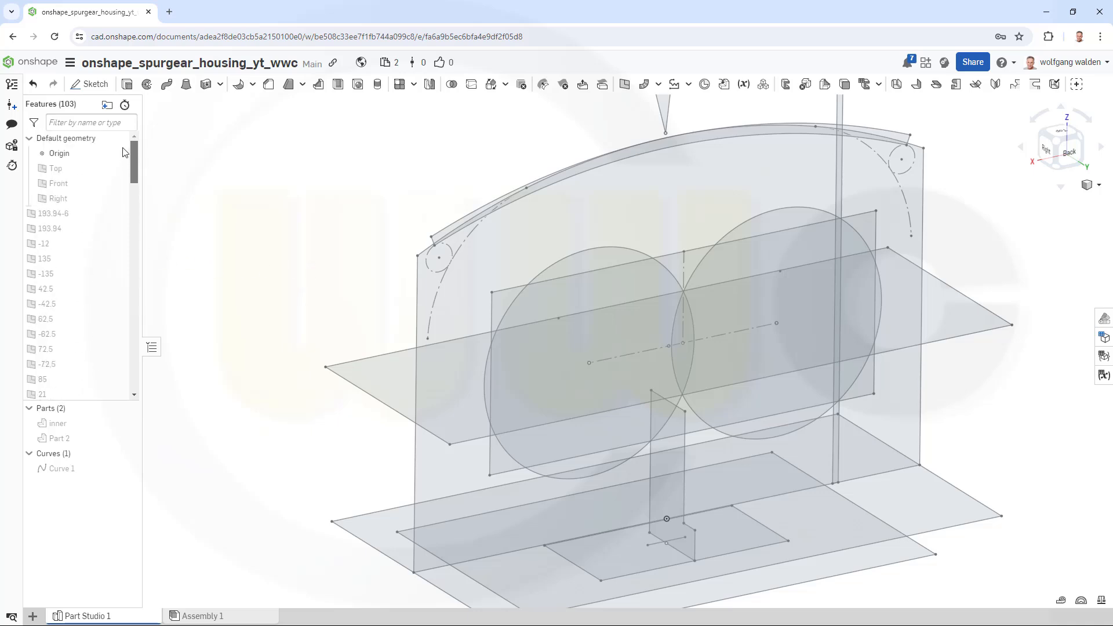
{"action": "right_click", "coordinate": [61, 169]}
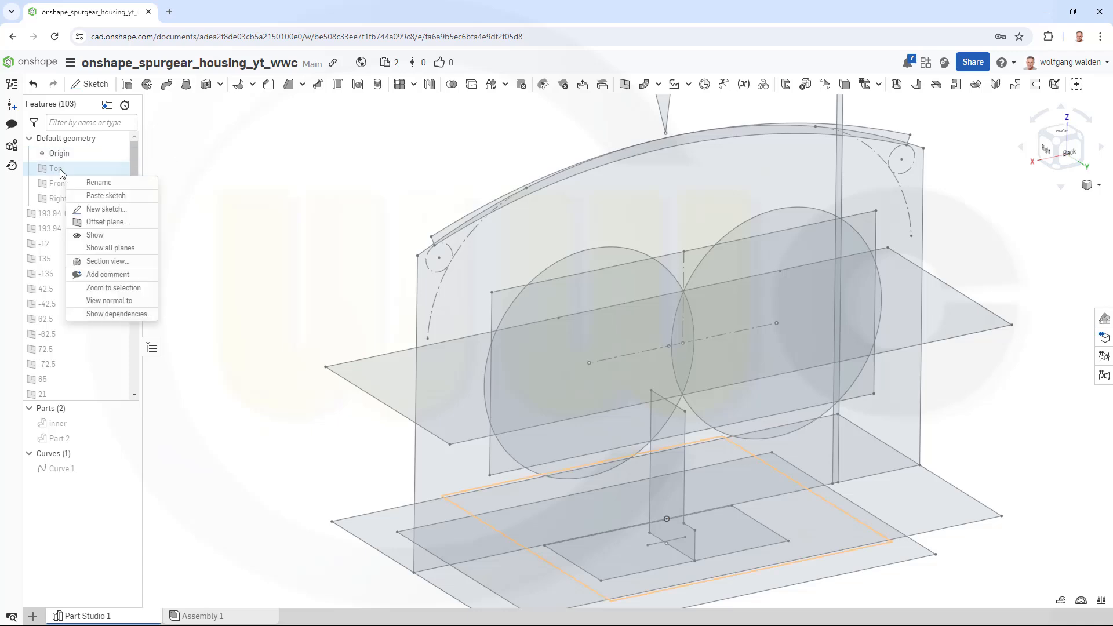
{"action": "left_click", "coordinate": [105, 195]}
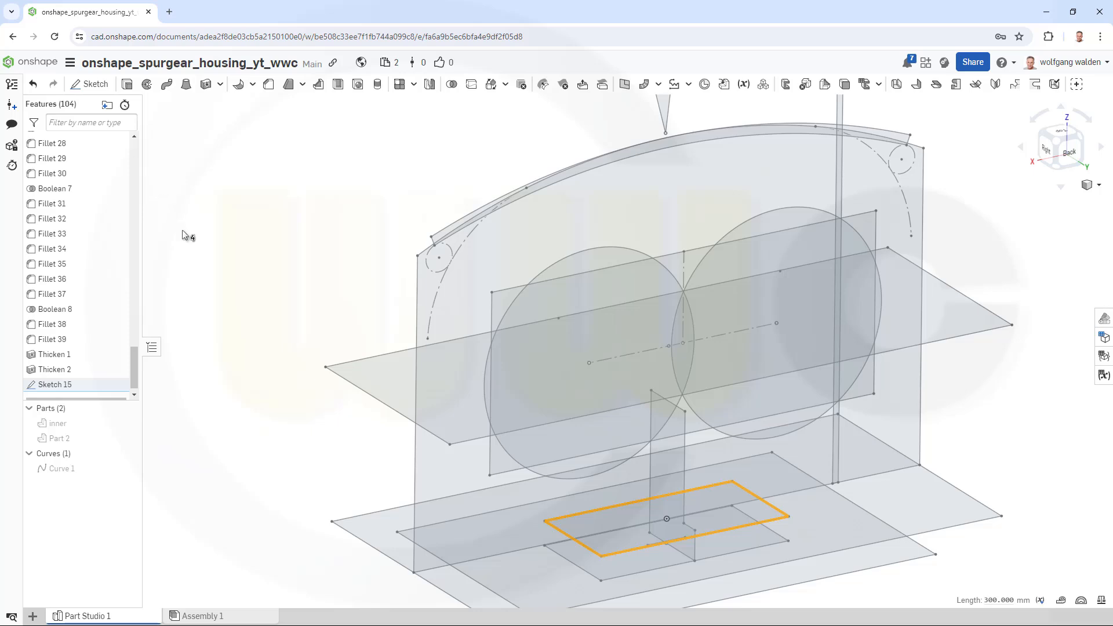
{"action": "left_click", "coordinate": [215, 235]}
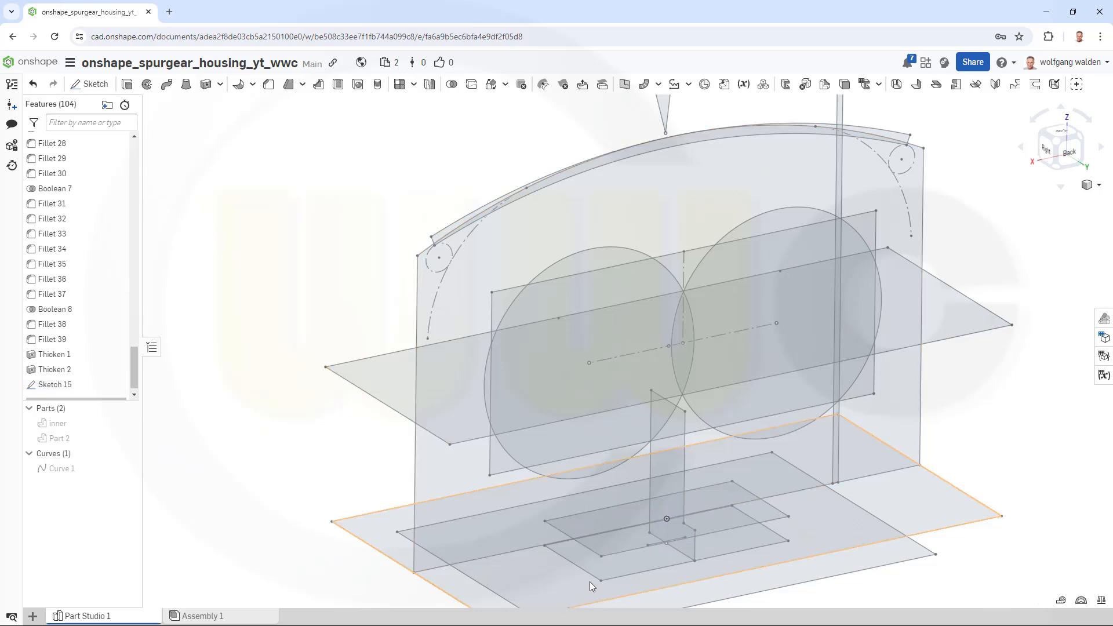
- Edit the pasted Sketch 15 and set its rectangle to 80 mm long and 30 mm wide
{"action": "scroll", "coordinate": [79, 336], "scroll_direction": "down", "scroll_amount": 1}
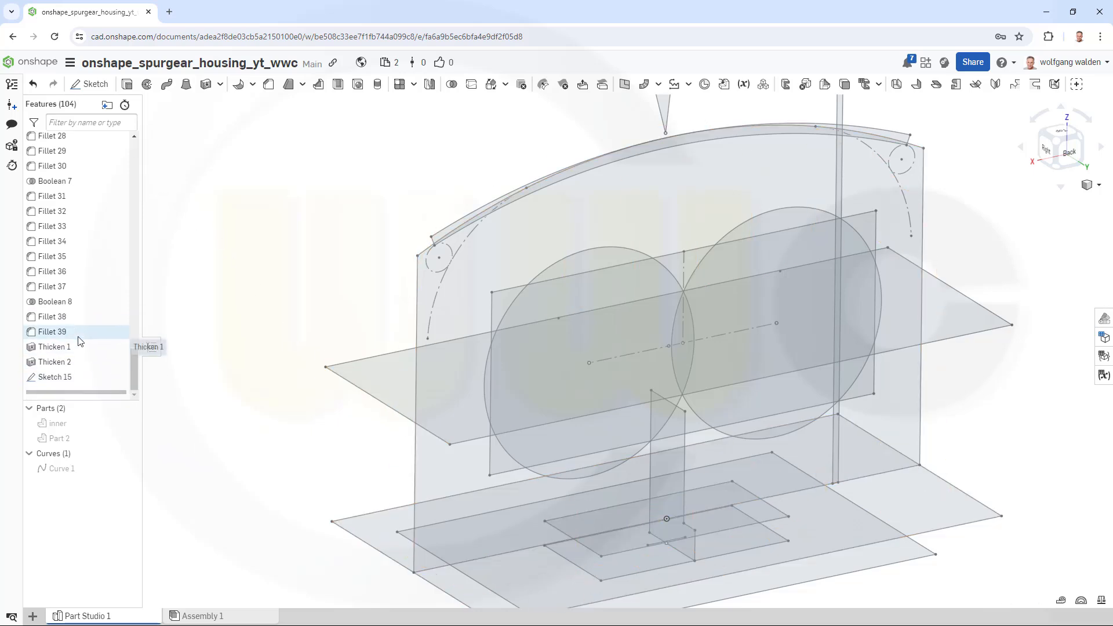
{"action": "double_click", "coordinate": [67, 377]}
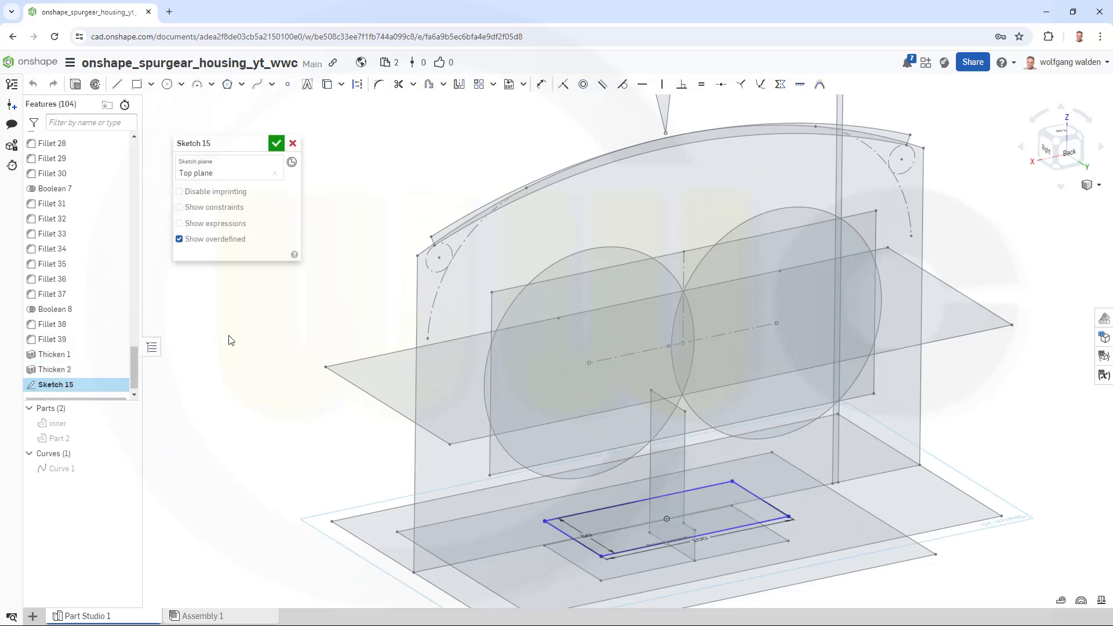
{"action": "left_click", "coordinate": [1058, 134]}
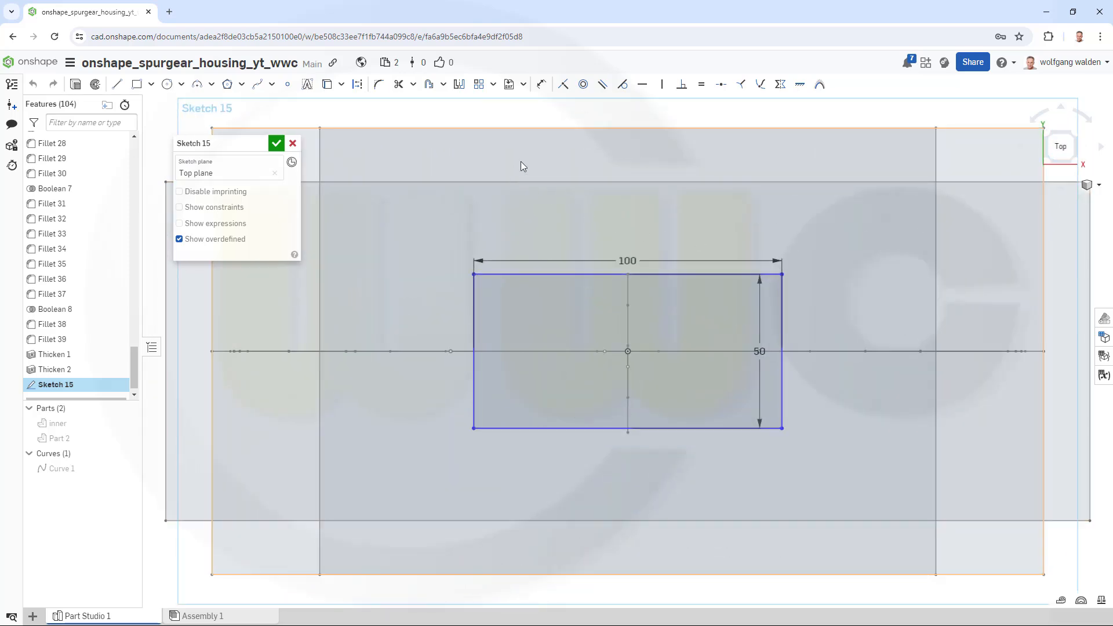
{"action": "double_click", "coordinate": [628, 261]}
{"action": "type", "text": "80"}
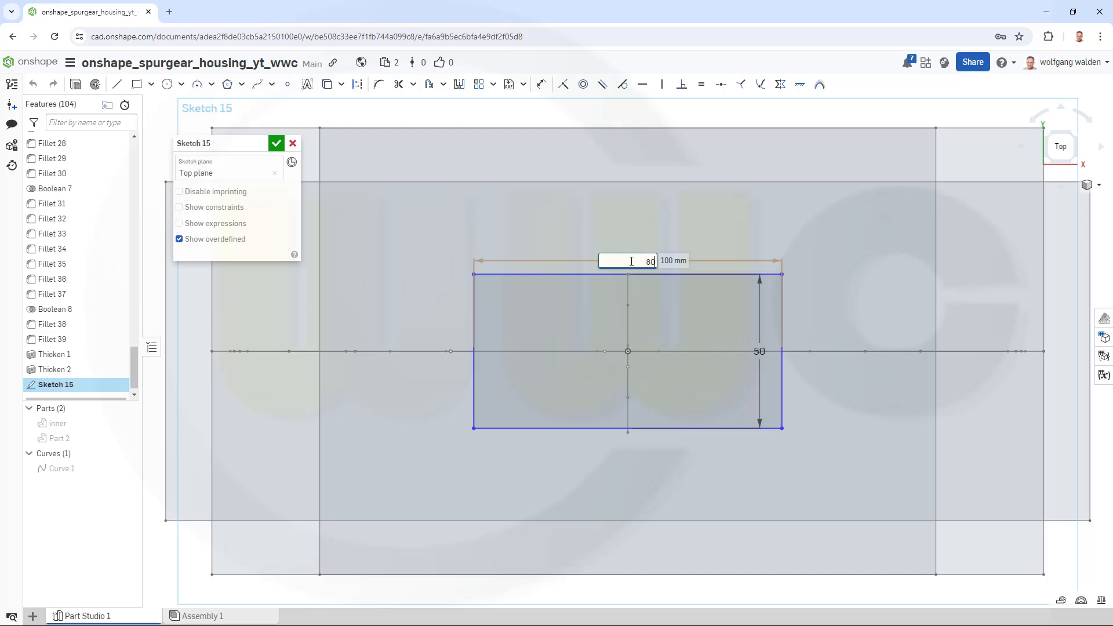
{"action": "key", "text": "Return"}
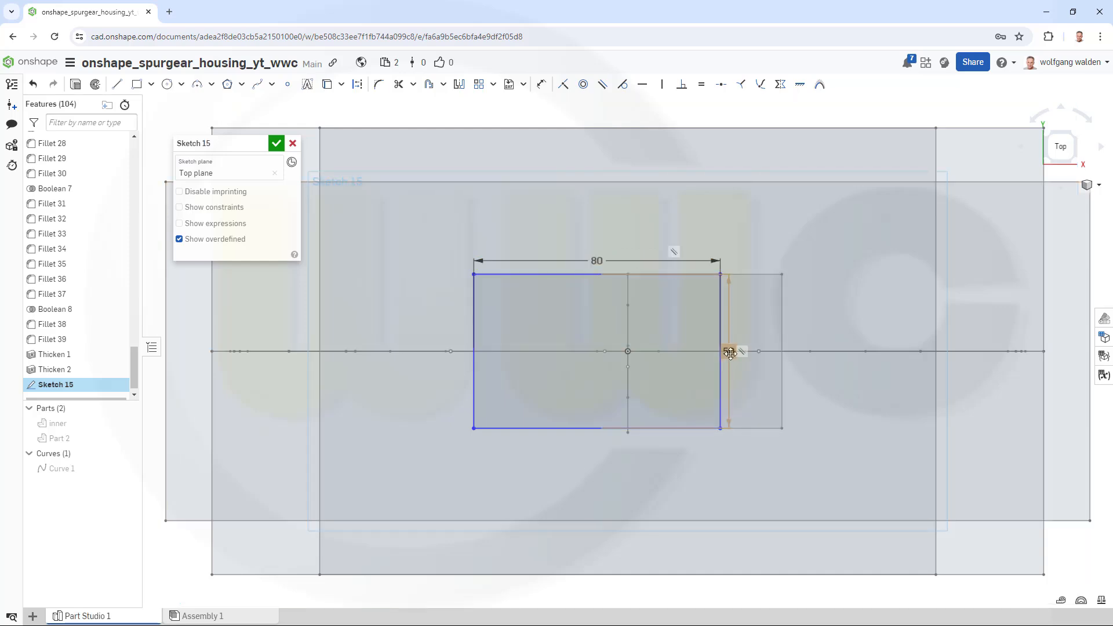
{"action": "double_click", "coordinate": [731, 352]}
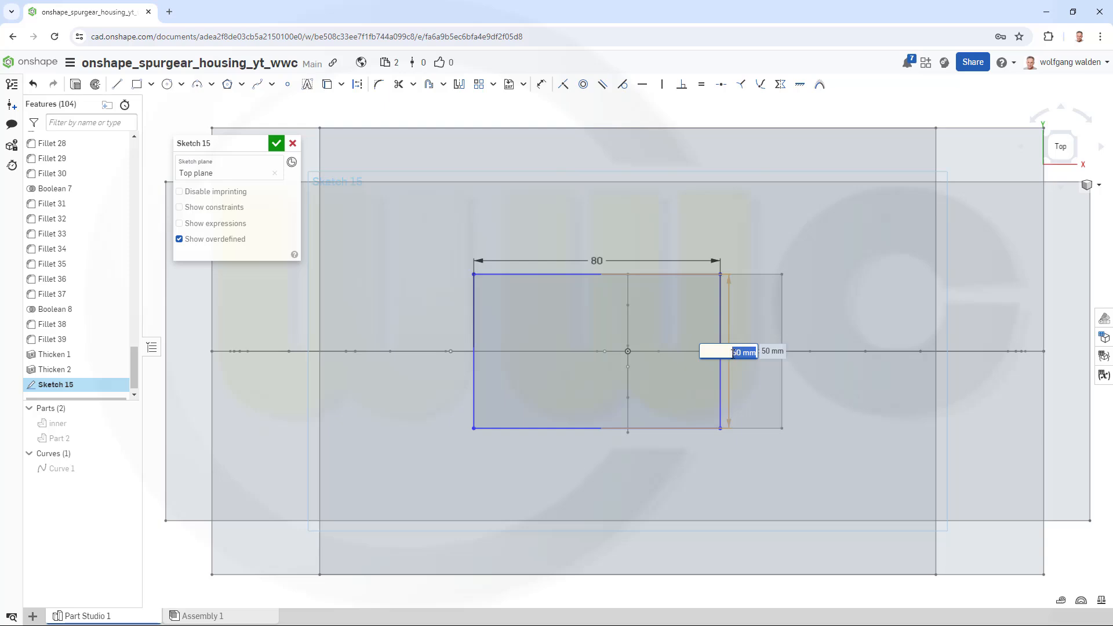
{"action": "type", "text": "30"}
{"action": "key", "text": "Return"}
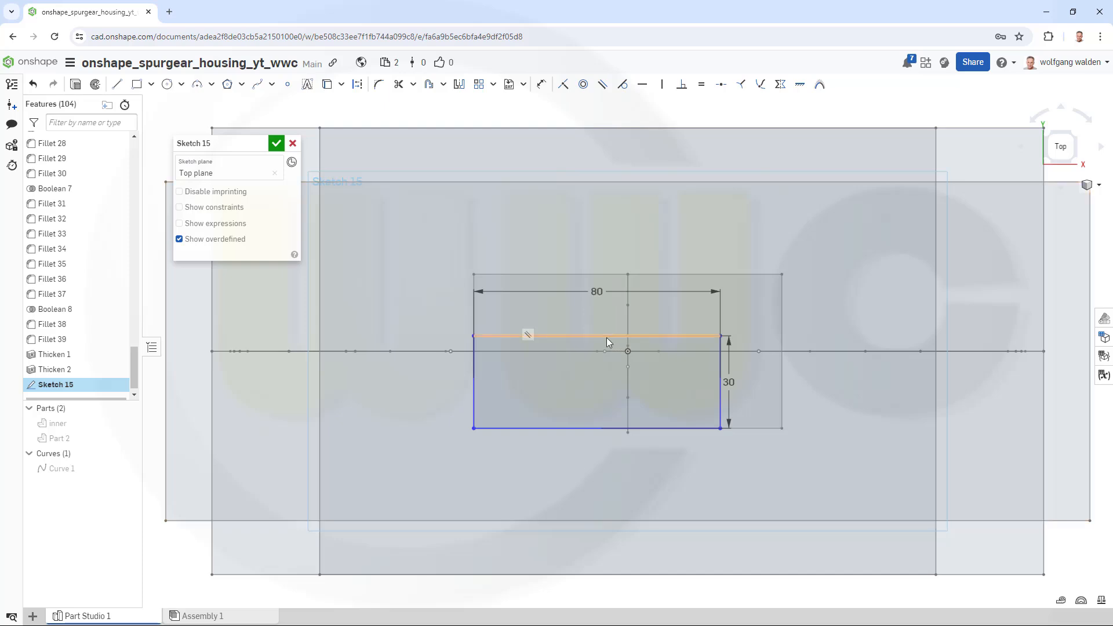
- Move the rectangle roughly over the origin and make its two short sides symmetric about the vertical centre line
{"action": "left_click_drag", "start_coordinate": [607, 338], "coordinate": [631, 287]}
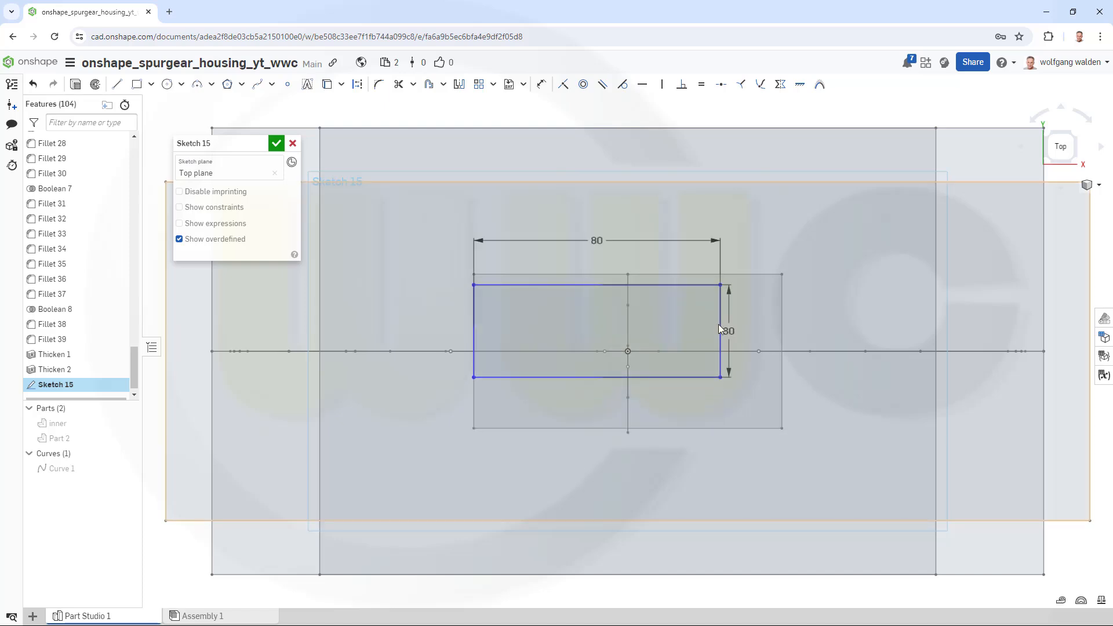
{"action": "left_click_drag", "start_coordinate": [722, 324], "coordinate": [771, 326]}
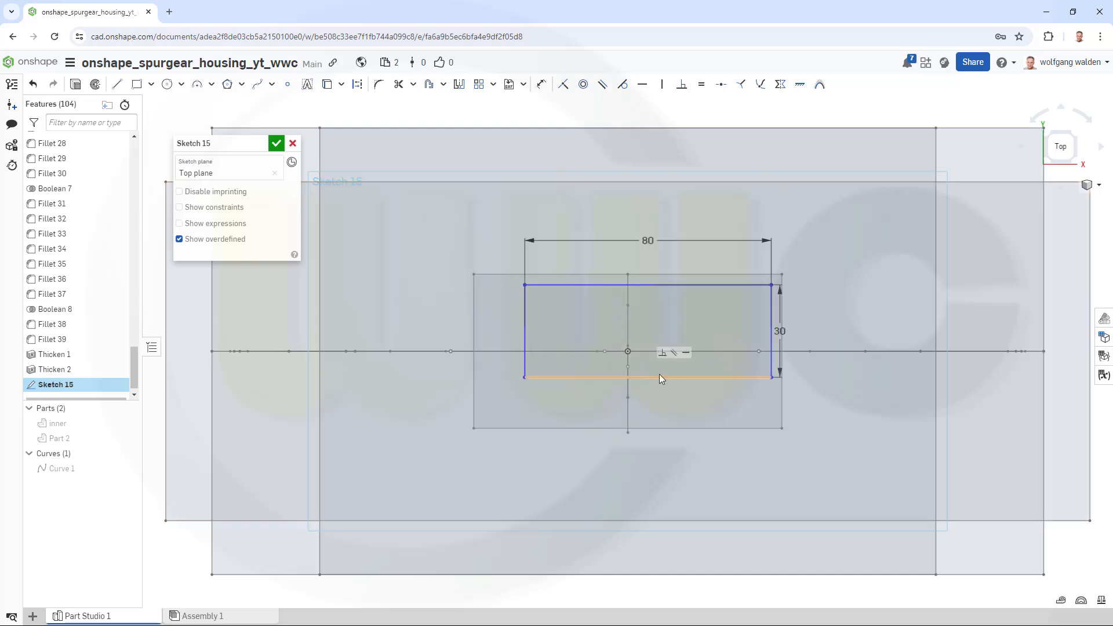
{"action": "left_click_drag", "start_coordinate": [659, 375], "coordinate": [652, 393]}
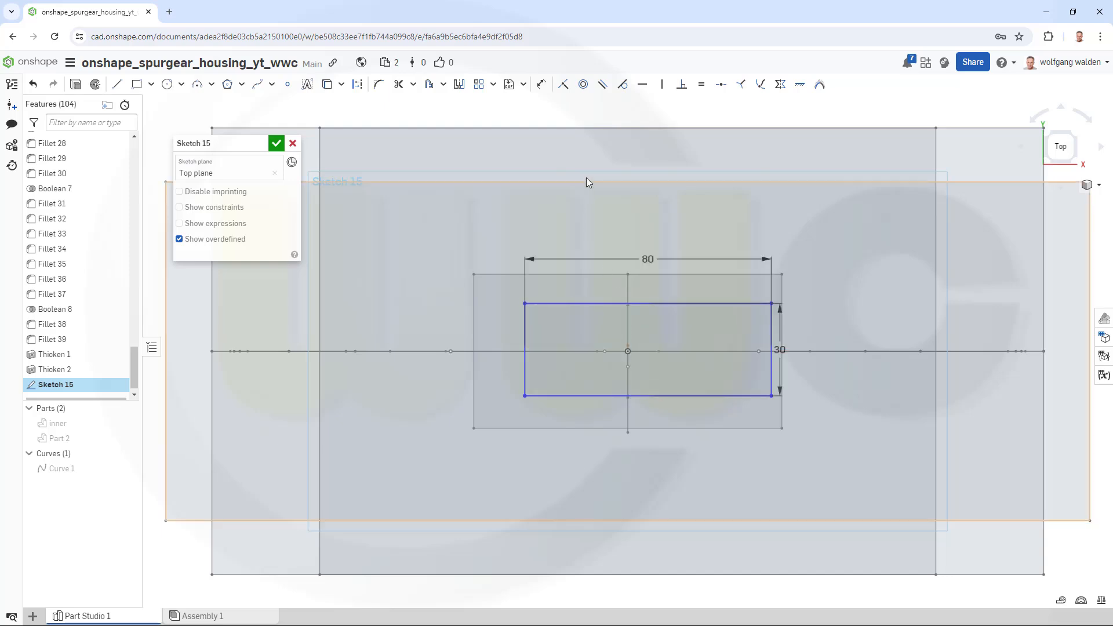
{"action": "left_click", "coordinate": [781, 84]}
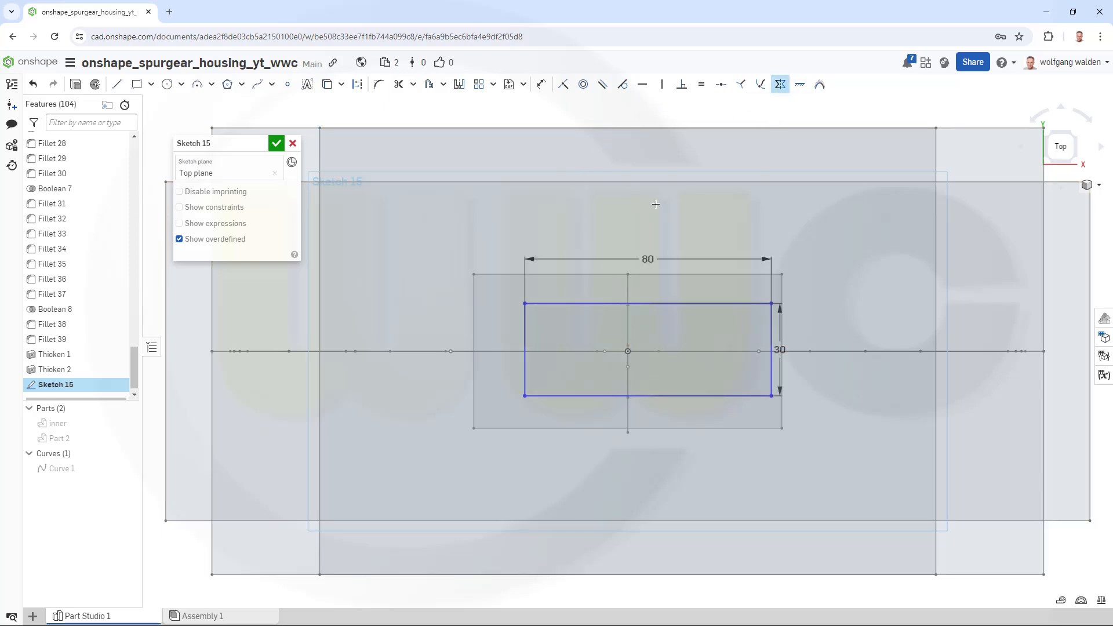
{"action": "left_click", "coordinate": [526, 333]}
{"action": "left_click", "coordinate": [770, 329]}
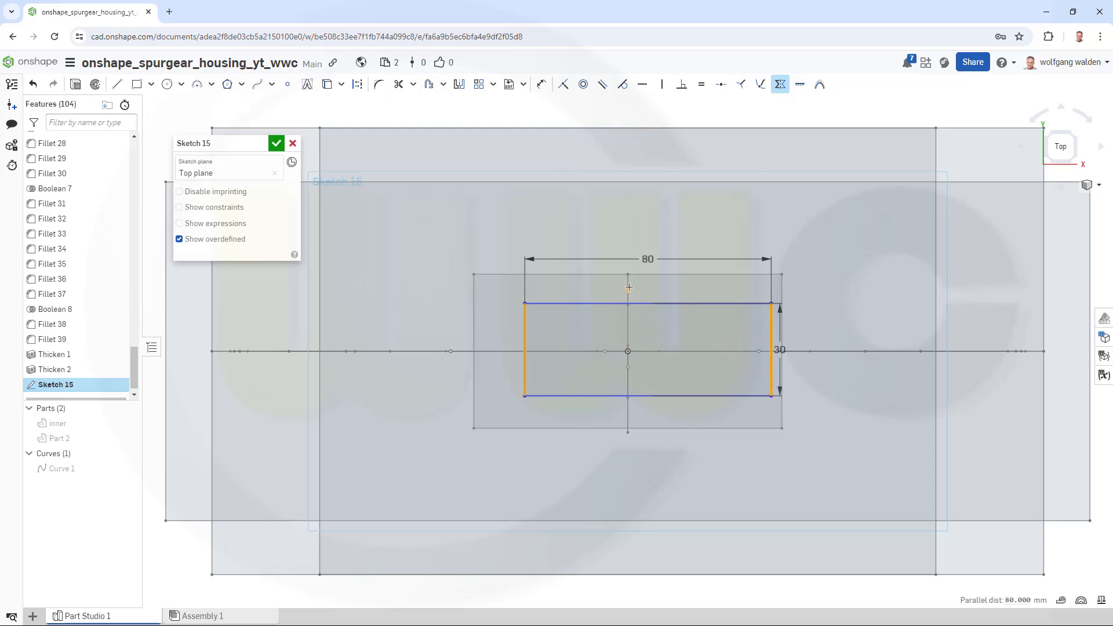
{"action": "left_click", "coordinate": [628, 331]}
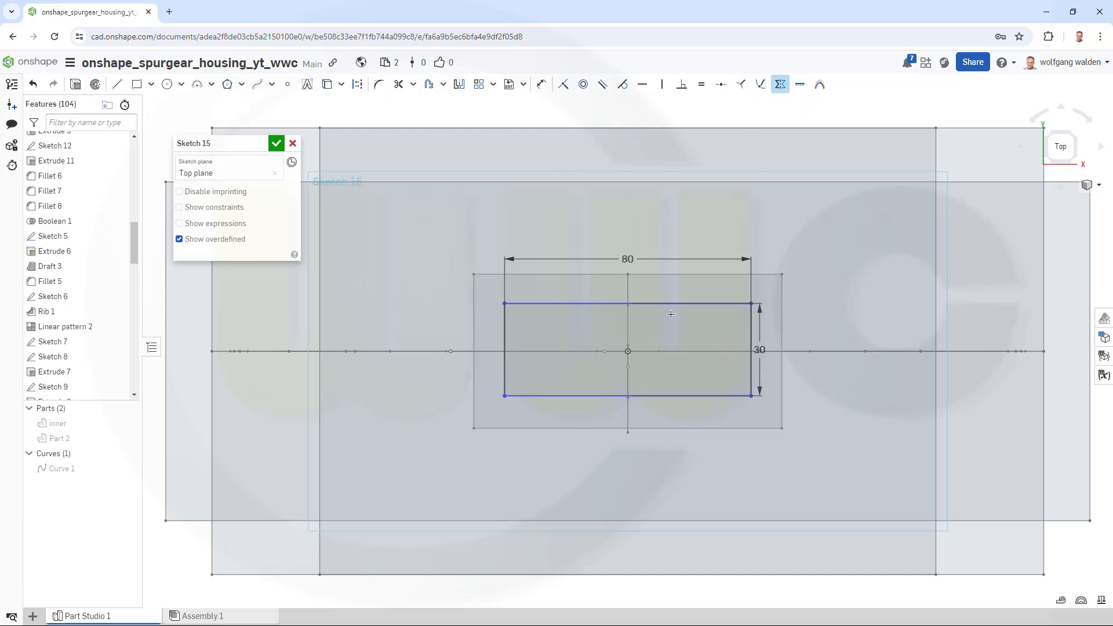
- Make the rectangle's two long sides symmetric about the horizontal centre line and finish Sketch 15
{"action": "left_click", "coordinate": [656, 303]}
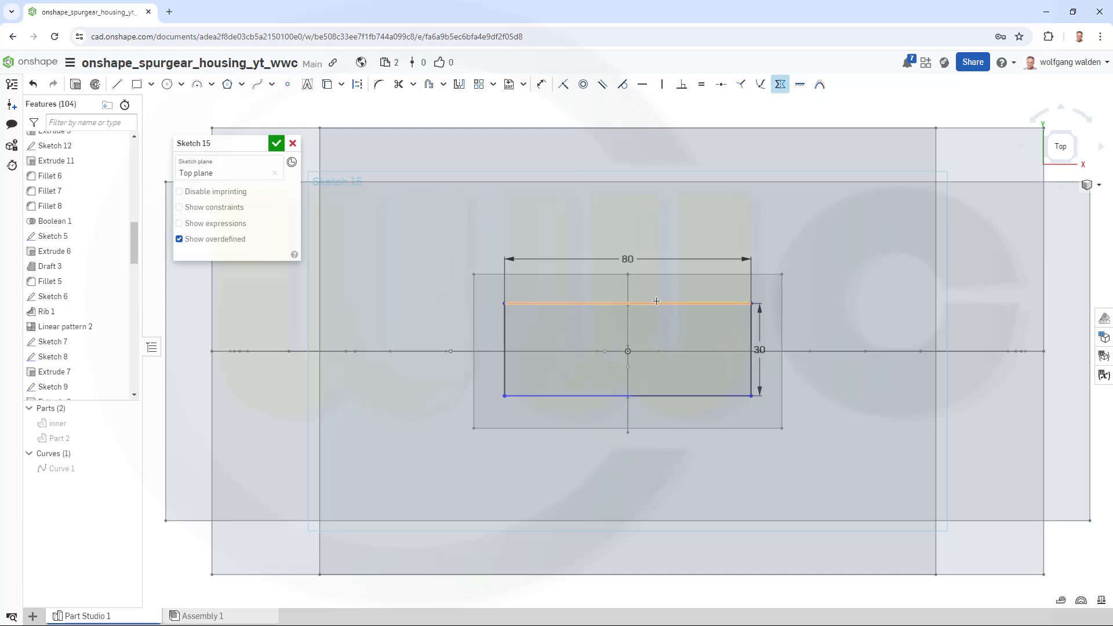
{"action": "left_click", "coordinate": [649, 396]}
{"action": "left_click", "coordinate": [679, 350]}
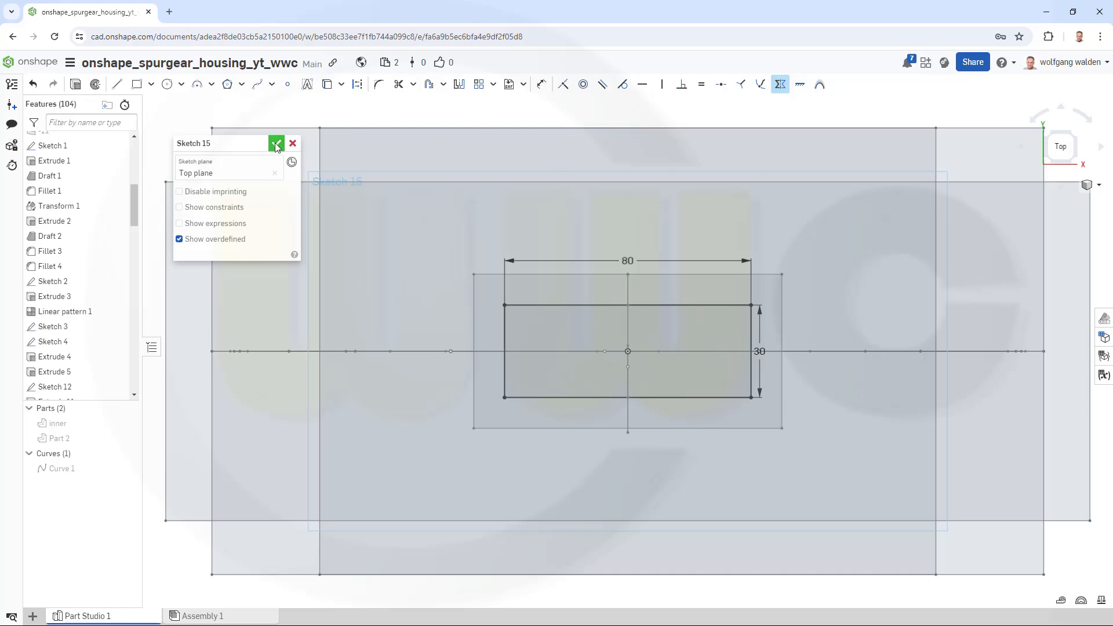
{"action": "left_click", "coordinate": [275, 143]}
- Show all planes of the model in an angled front view
{"action": "mouse_move", "coordinate": [419, 264]}
{"action": "right_mouse_down"}
{"action": "mouse_move", "coordinate": [441, 308]}
{"action": "mouse_move", "coordinate": [433, 233]}
{"action": "mouse_move", "coordinate": [451, 200]}
{"action": "mouse_move", "coordinate": [485, 228]}
{"action": "mouse_move", "coordinate": [455, 207]}
{"action": "mouse_move", "coordinate": [460, 227]}
{"action": "mouse_move", "coordinate": [464, 215]}
{"action": "right_mouse_up"}
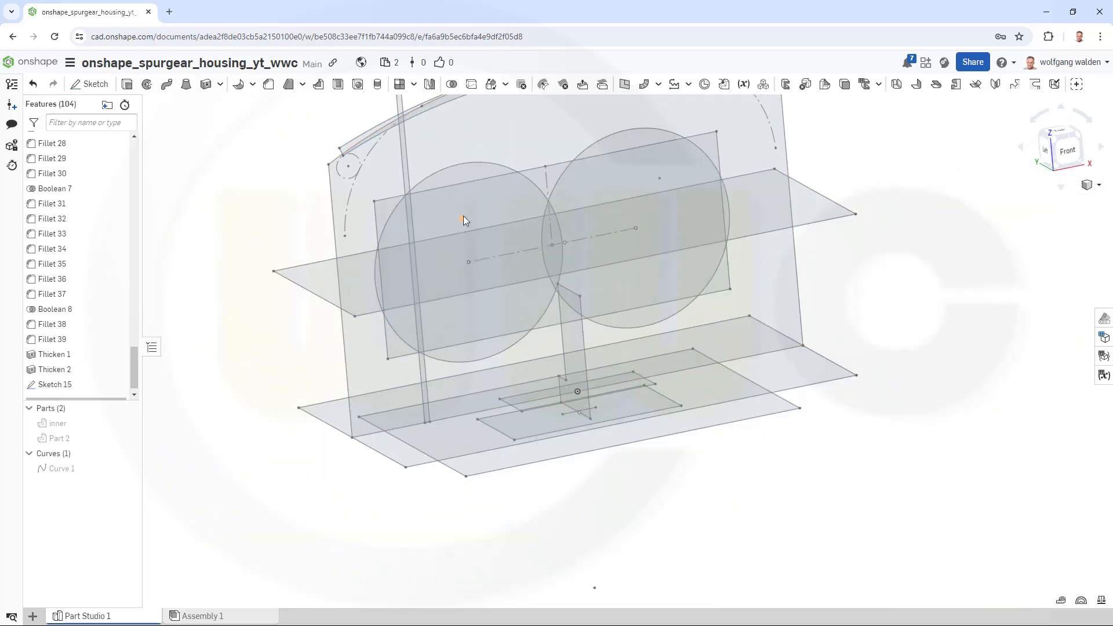
{"action": "middle_click_drag", "start_coordinate": [462, 223], "coordinate": [478, 370]}
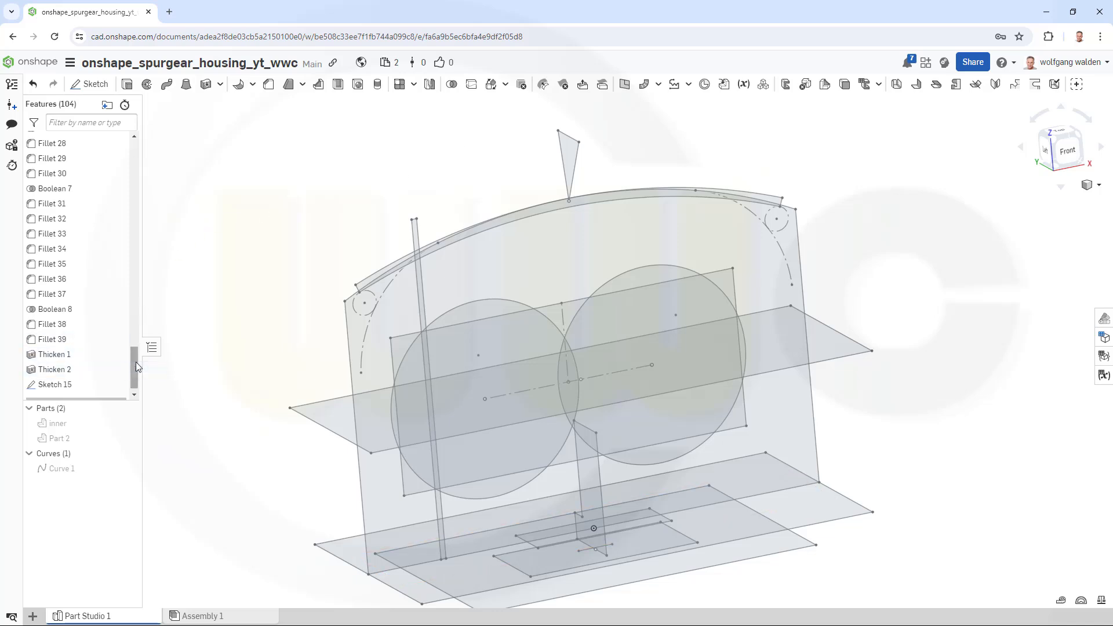
{"action": "left_click_drag", "start_coordinate": [135, 362], "coordinate": [152, 126]}
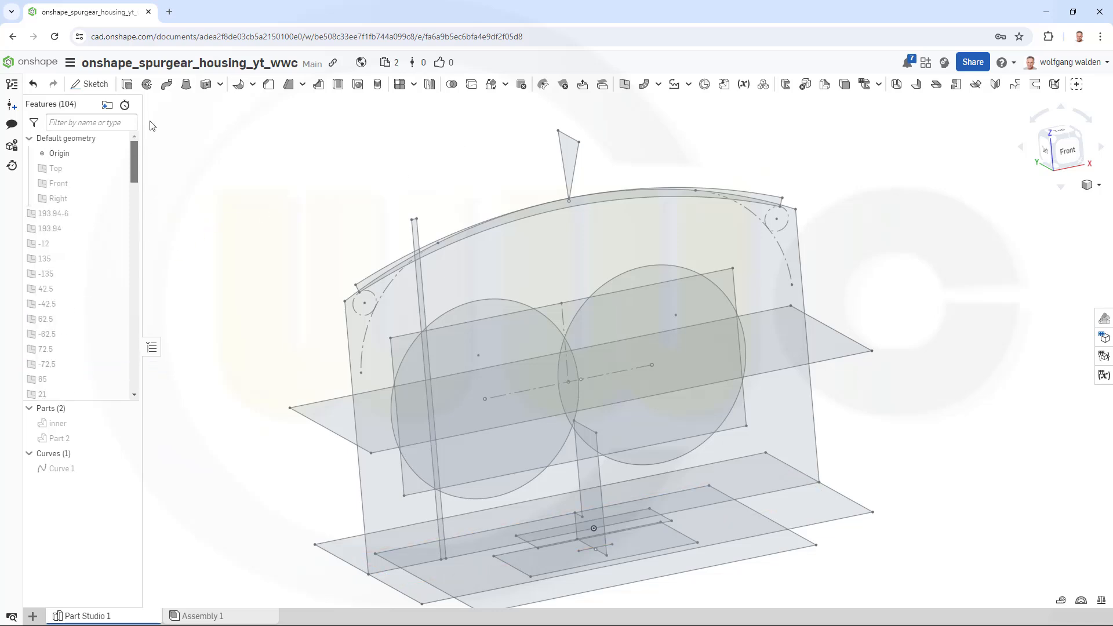
{"action": "right_click", "coordinate": [61, 186]}
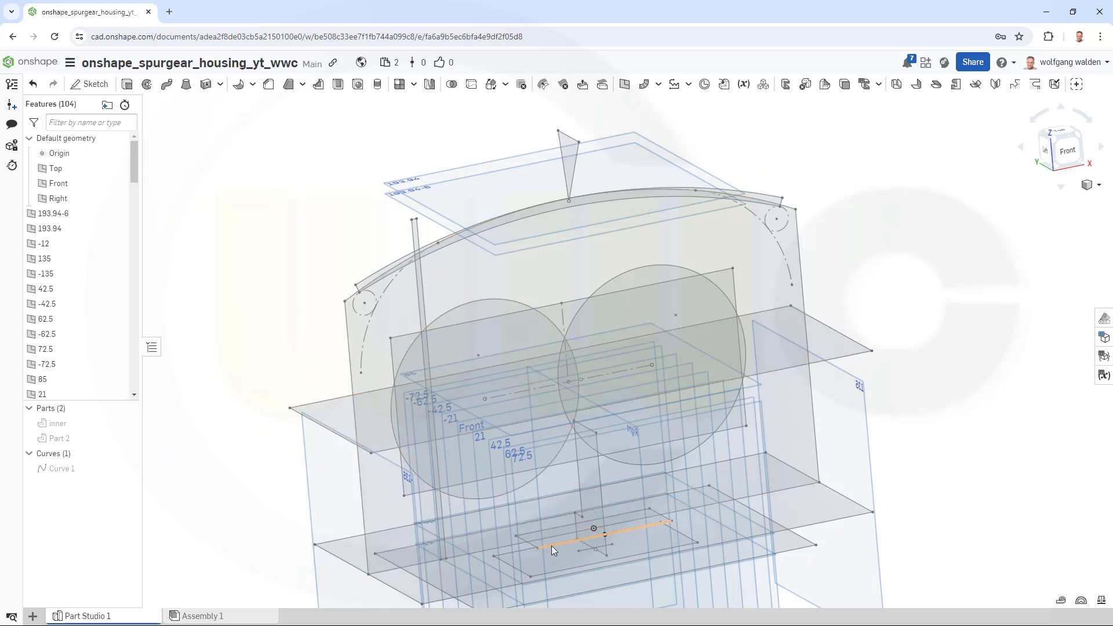
- Extrude the Sketch 15 rectangle as a new solid up to the 193.94 plane, without an end offset distance
{"action": "scroll", "coordinate": [100, 380], "scroll_direction": "down", "scroll_amount": 20}
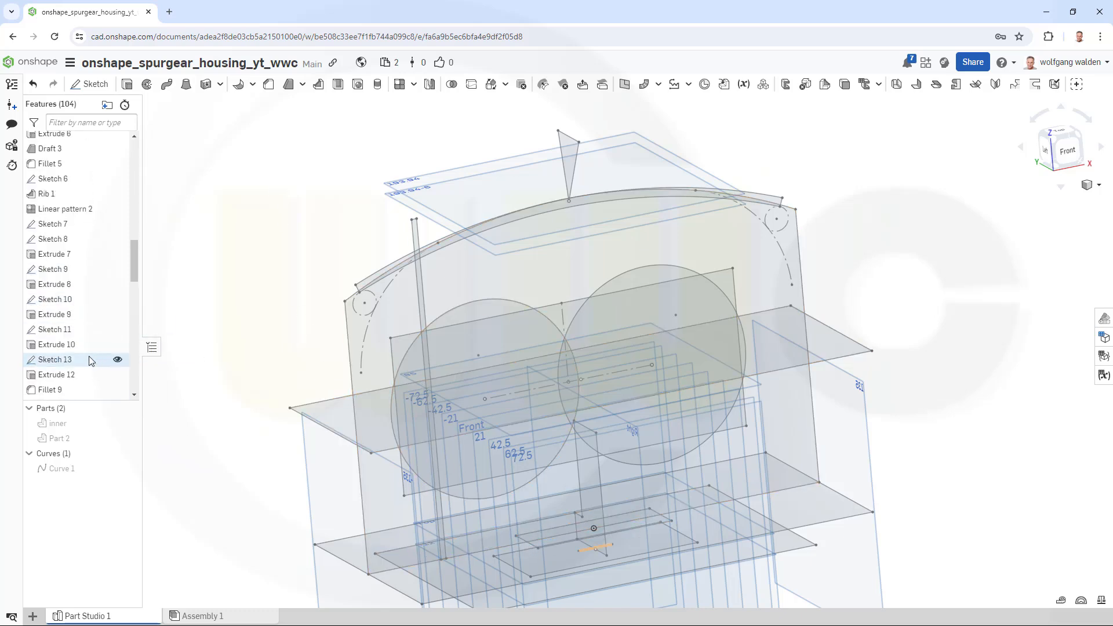
{"action": "left_click", "coordinate": [82, 380]}
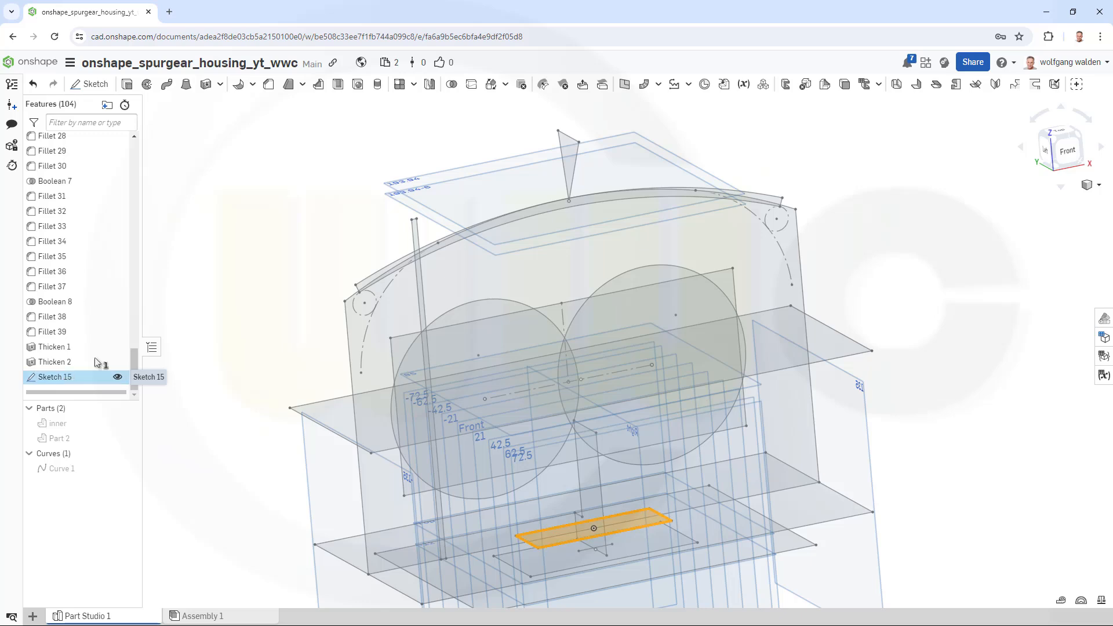
{"action": "left_click", "coordinate": [127, 86]}
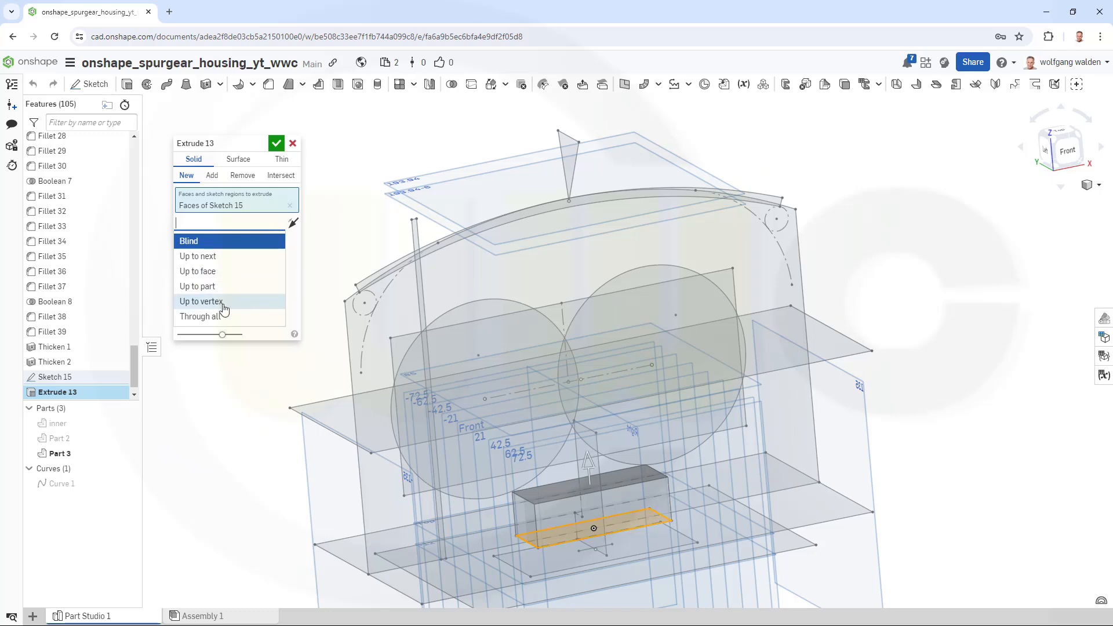
{"action": "left_click", "coordinate": [221, 271]}
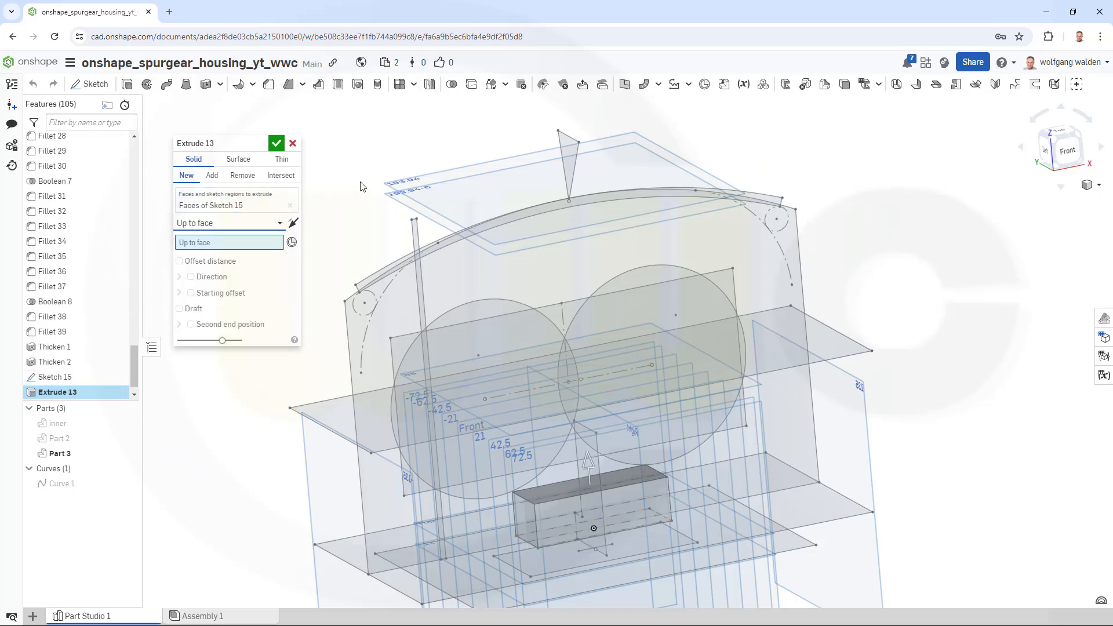
{"action": "left_click", "coordinate": [425, 173]}
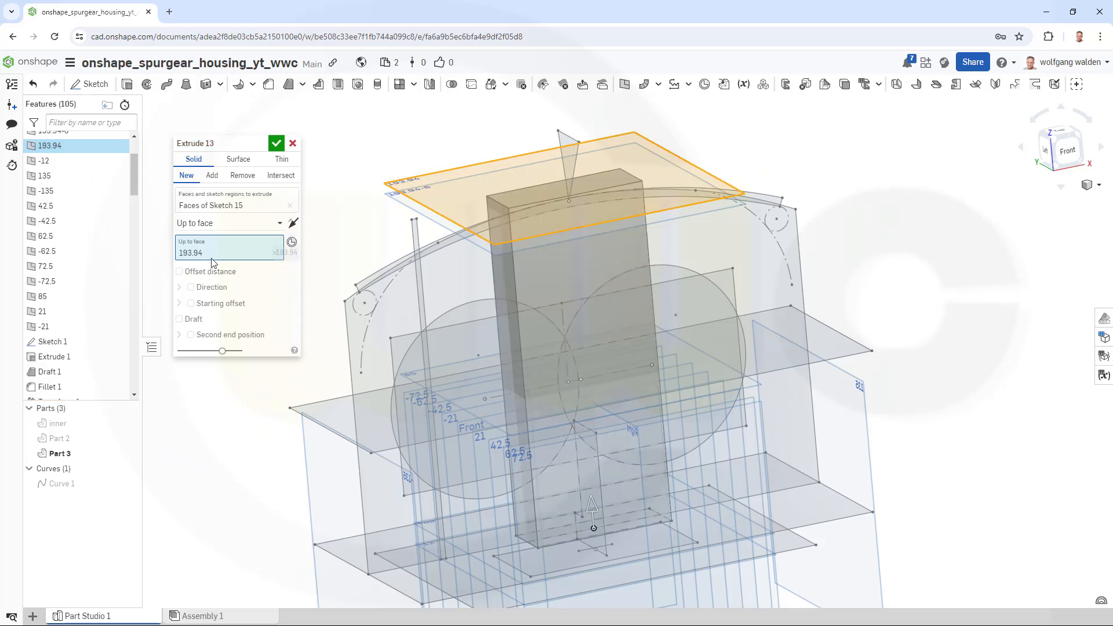
{"action": "left_click", "coordinate": [180, 272]}
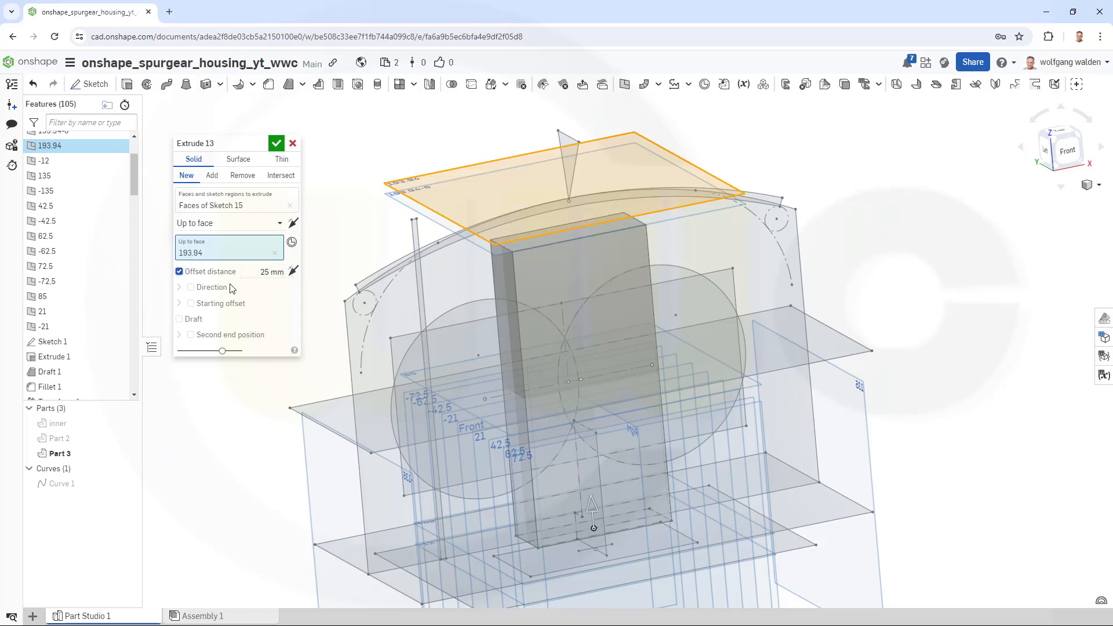
{"action": "left_click", "coordinate": [180, 271]}
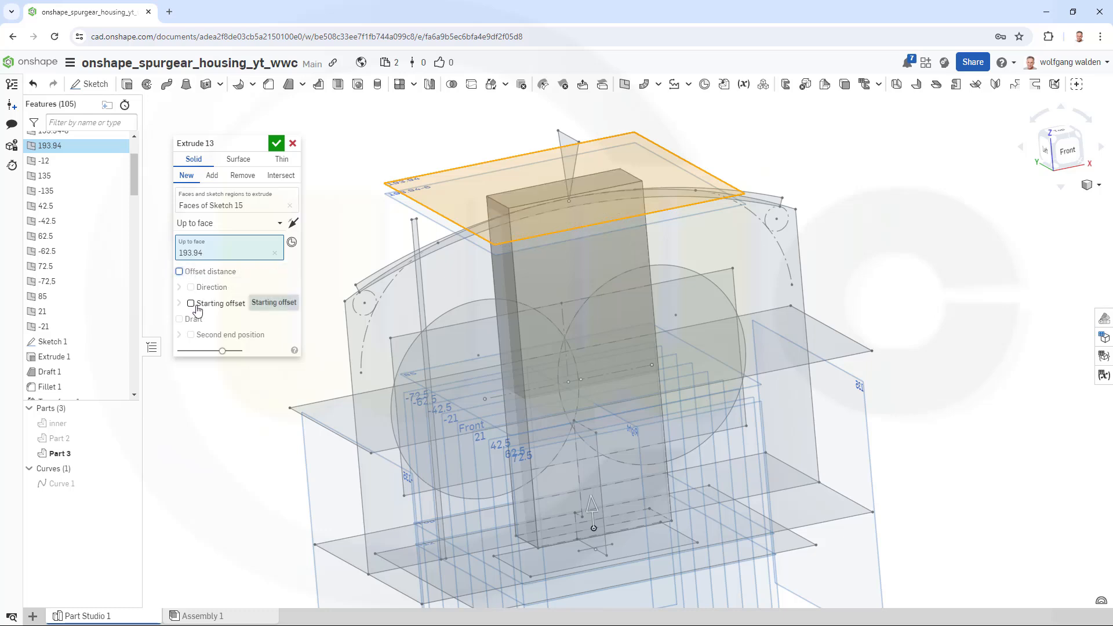
- Give the extrusion a blind starting offset of 1 mm and finish it
{"action": "left_click", "coordinate": [192, 304]}
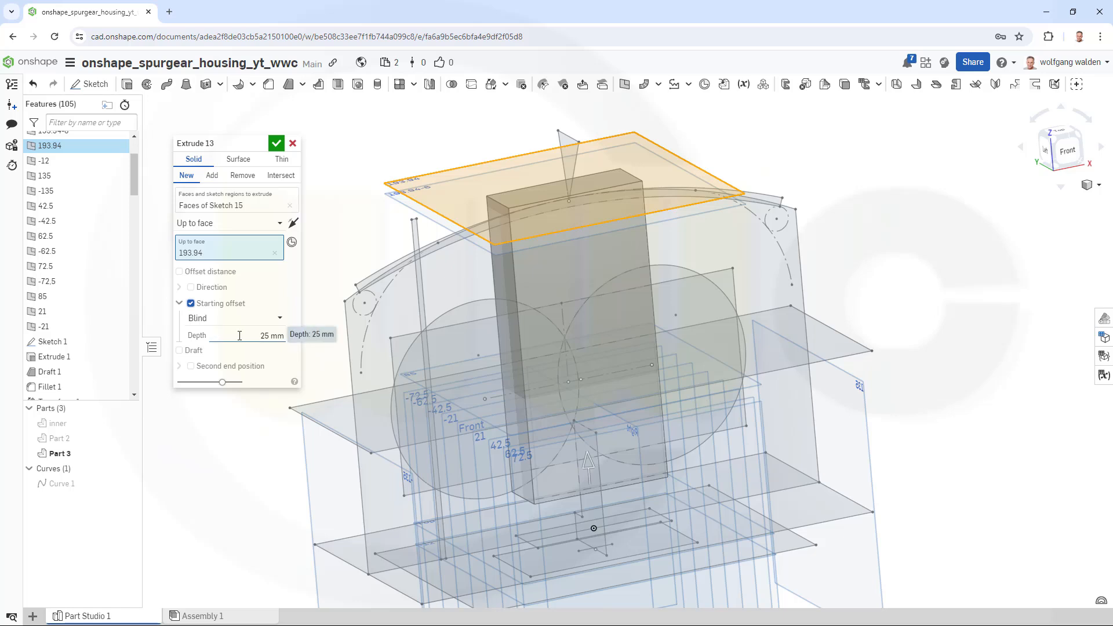
{"action": "left_click", "coordinate": [268, 336]}
{"action": "type", "text": "10"}
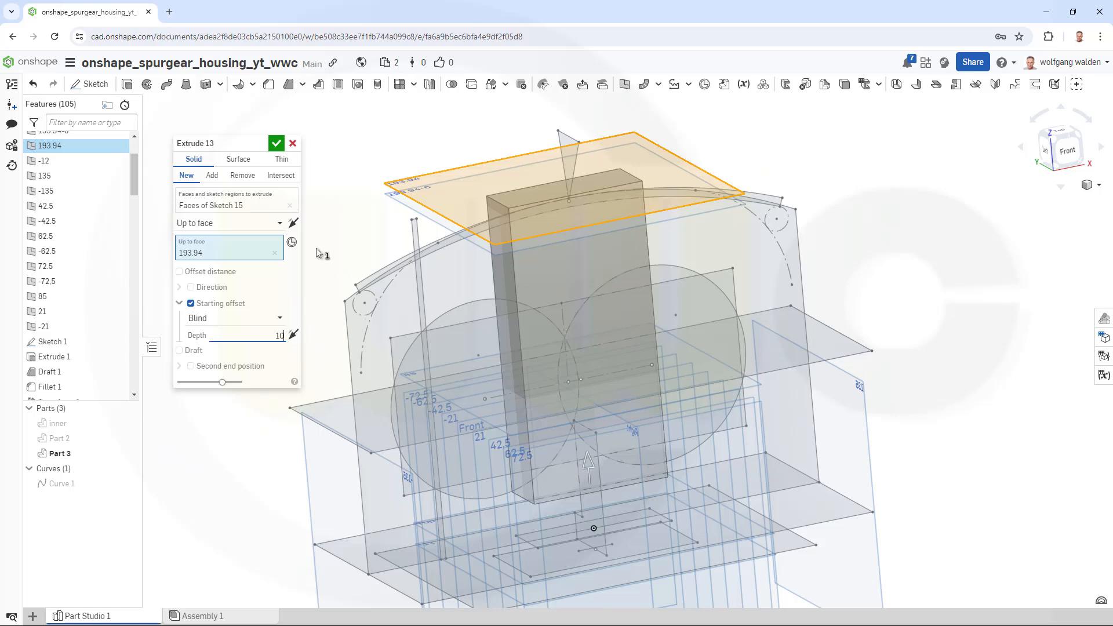
{"action": "key", "text": "Return"}
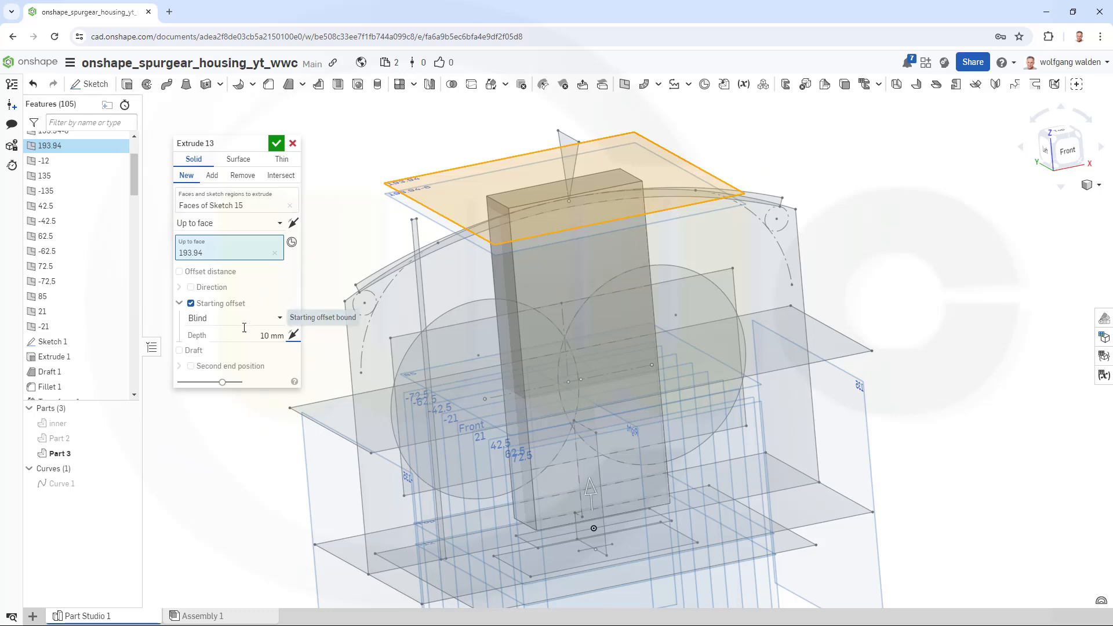
{"action": "left_click", "coordinate": [290, 336]}
{"action": "type", "text": "1"}
{"action": "key", "text": "Return"}
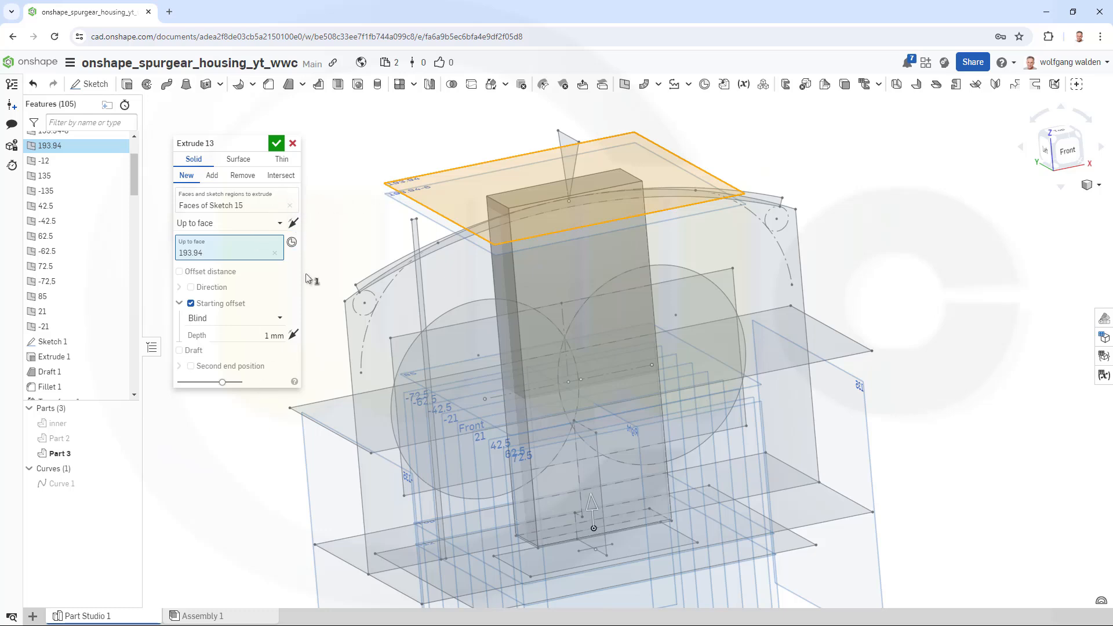
{"action": "left_click", "coordinate": [277, 144]}
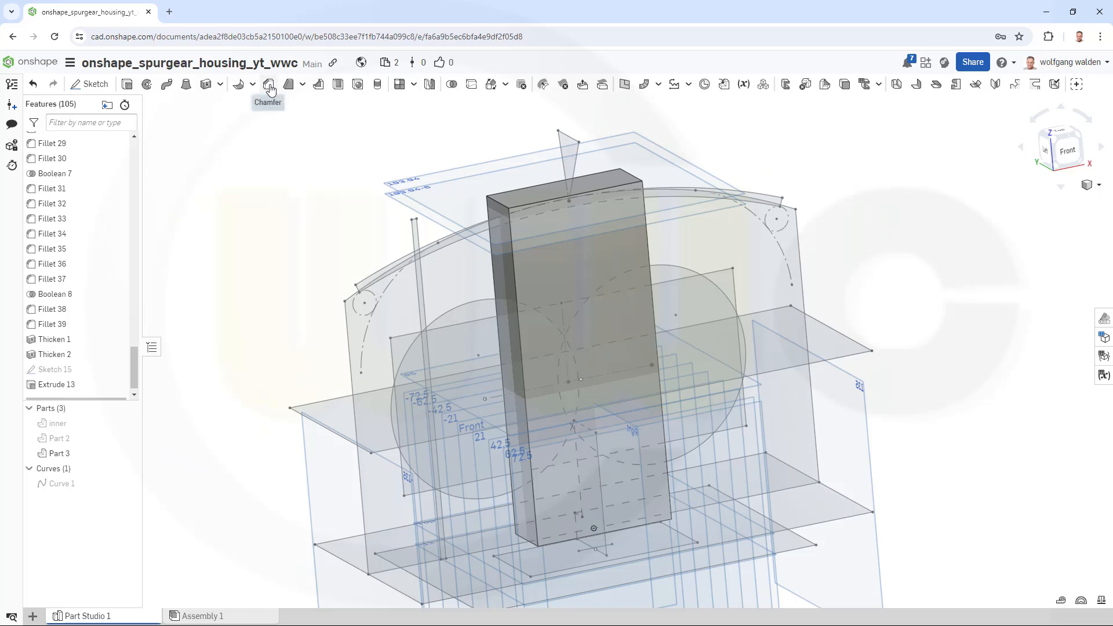
- Fillet the four long vertical edges of the new block with a 5 mm radius
{"action": "left_click", "coordinate": [253, 84]}
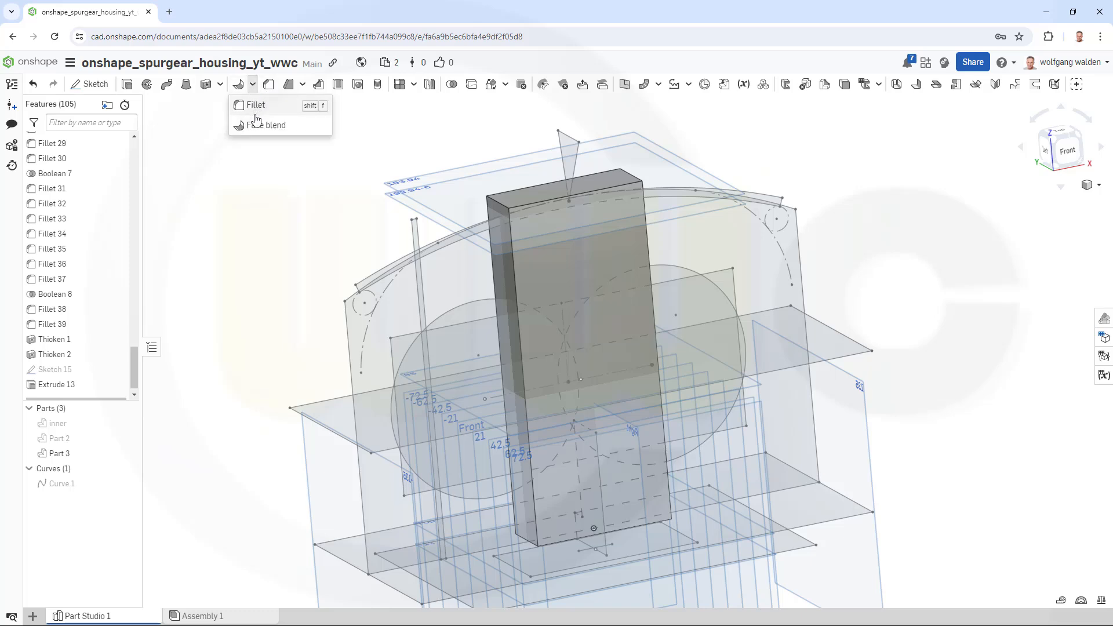
{"action": "left_click", "coordinate": [255, 107]}
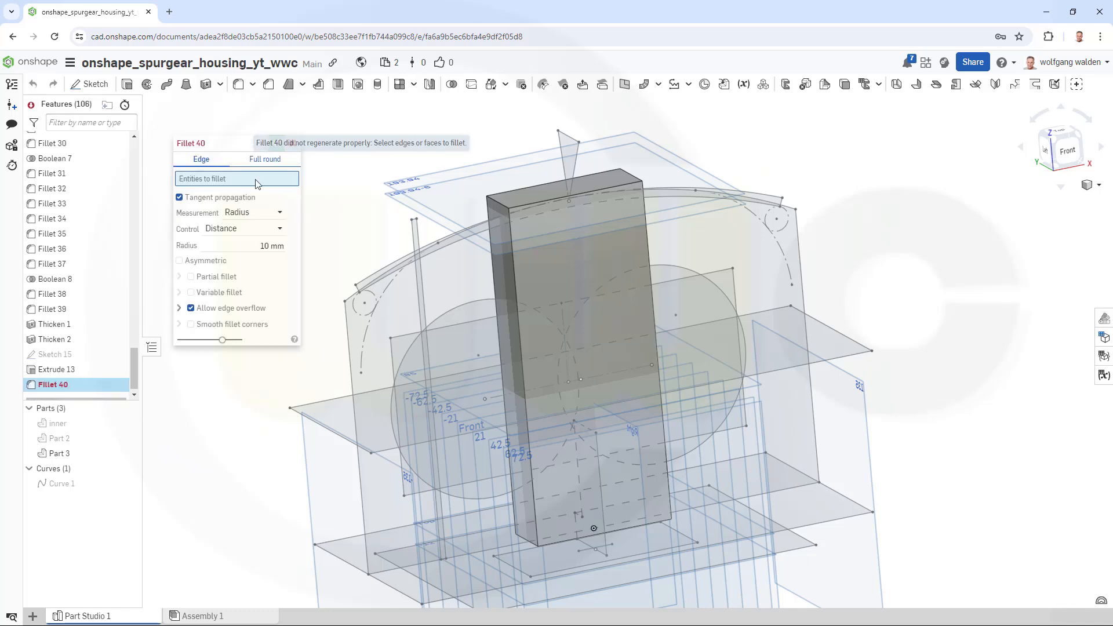
{"action": "left_click", "coordinate": [253, 245]}
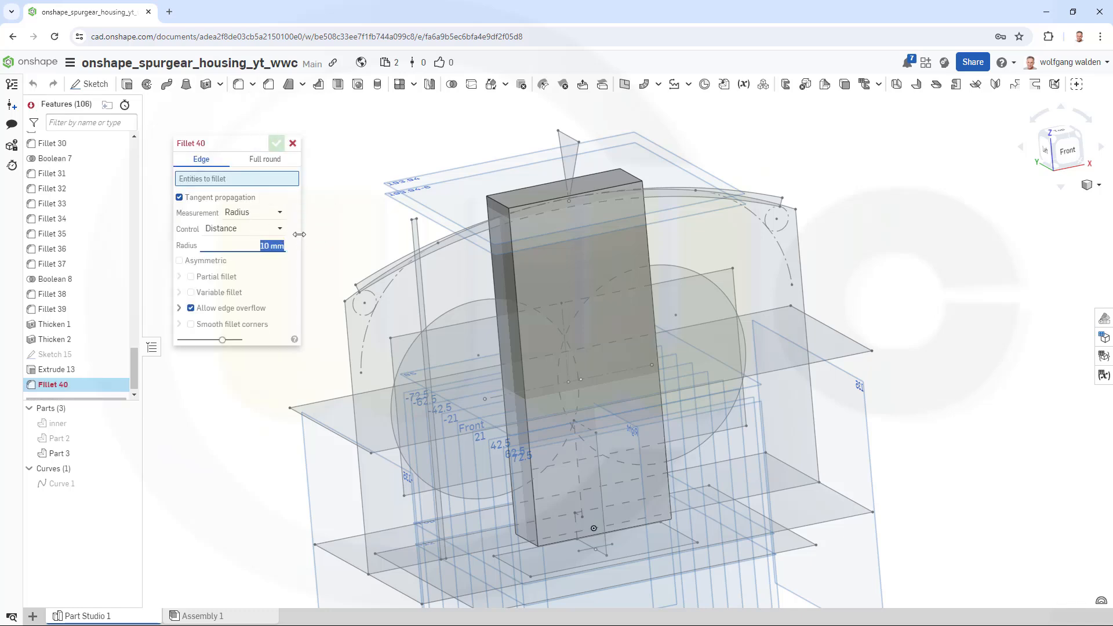
{"action": "type", "text": "5"}
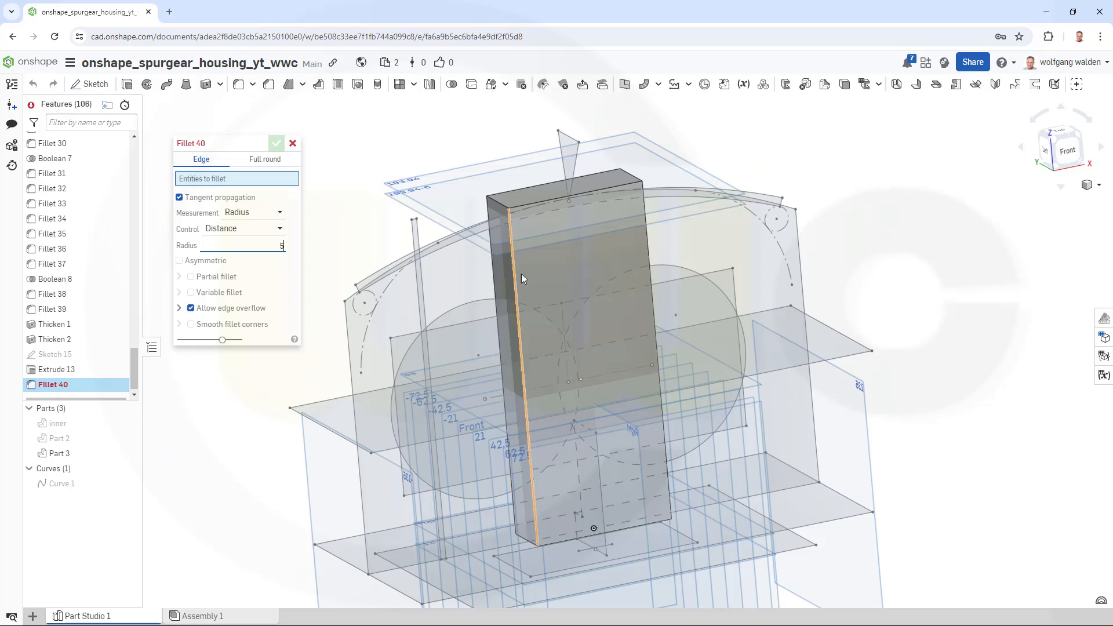
{"action": "left_click", "coordinate": [504, 280]}
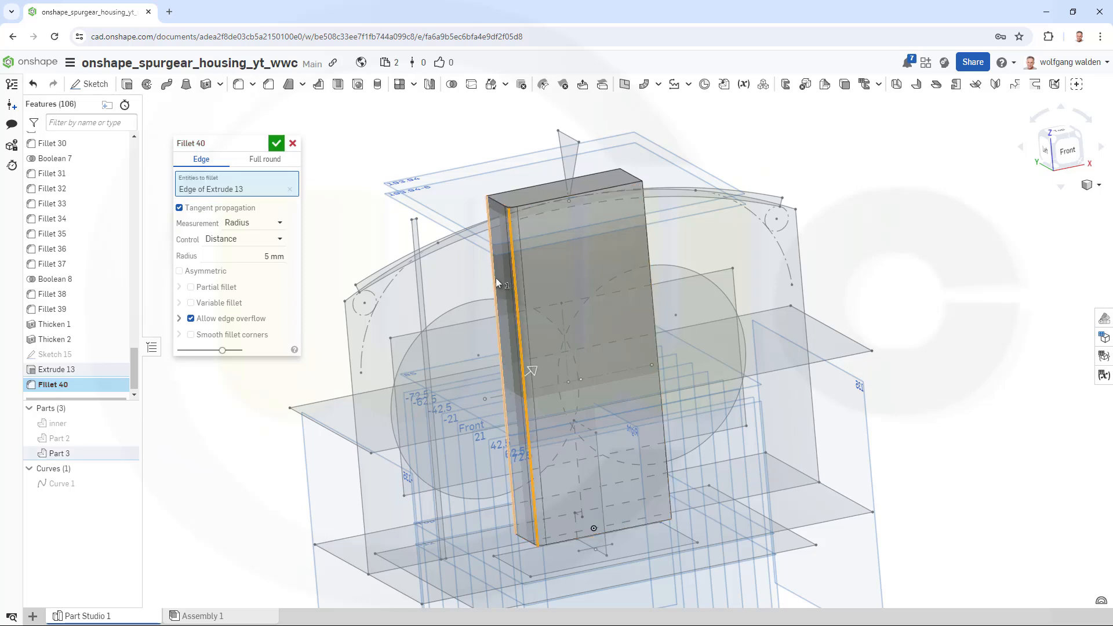
{"action": "left_click", "coordinate": [496, 278]}
{"action": "left_click", "coordinate": [645, 234]}
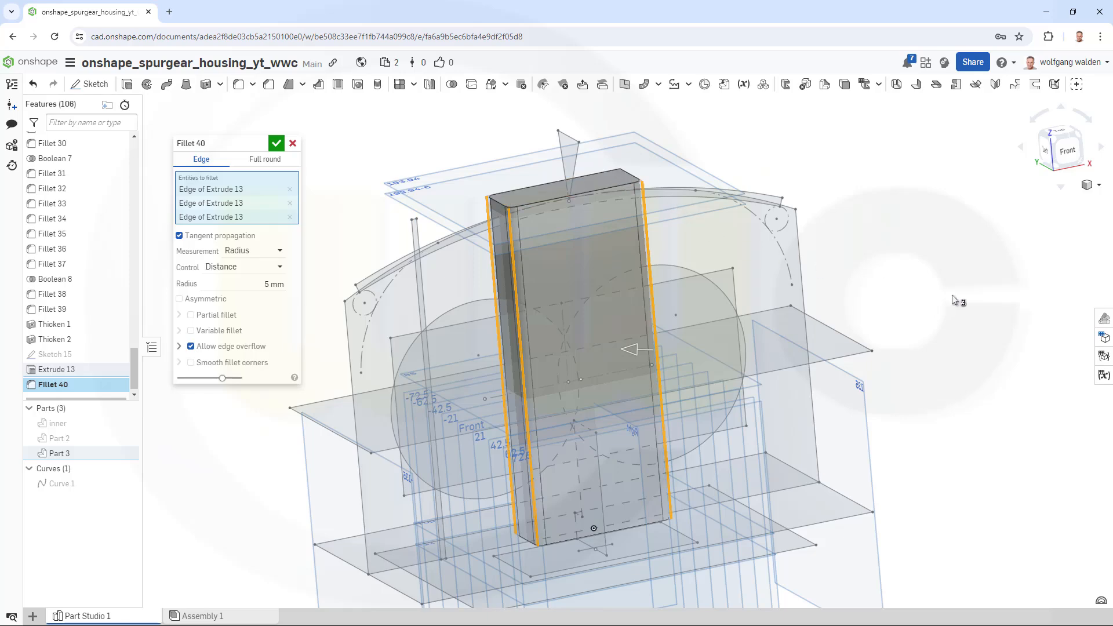
{"action": "right_click_drag", "start_coordinate": [624, 185], "coordinate": [645, 252]}
{"action": "left_click", "coordinate": [633, 249]}
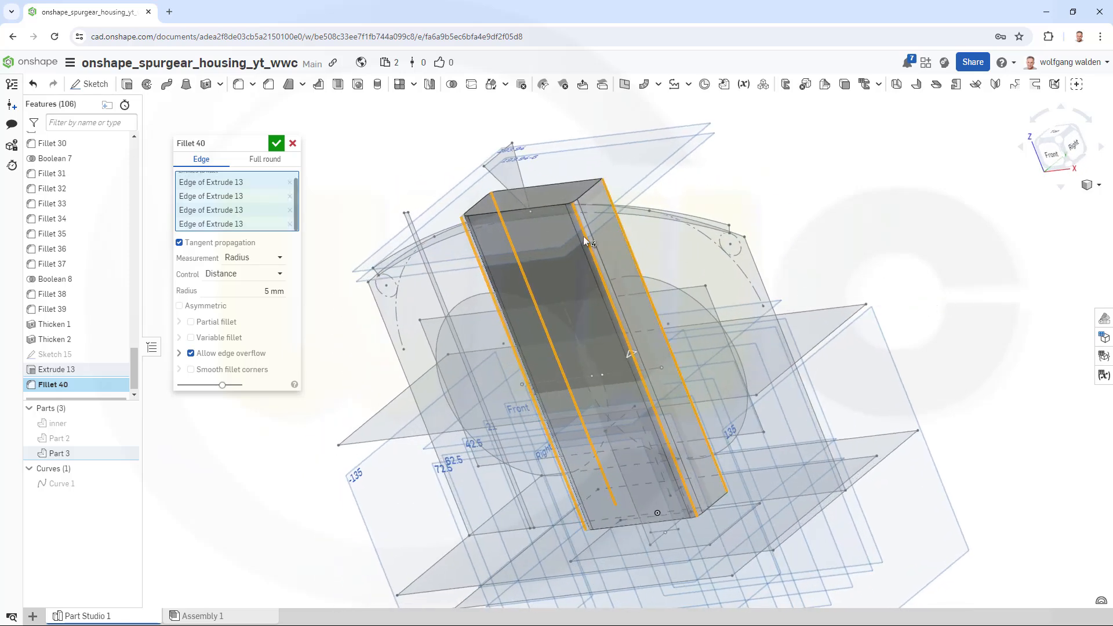
{"action": "left_click", "coordinate": [276, 144]}
- Identify the sketch that holds the two gear centre points, Sketch 7, and hide all other sketches
{"action": "right_click_drag", "start_coordinate": [458, 299], "coordinate": [510, 401]}
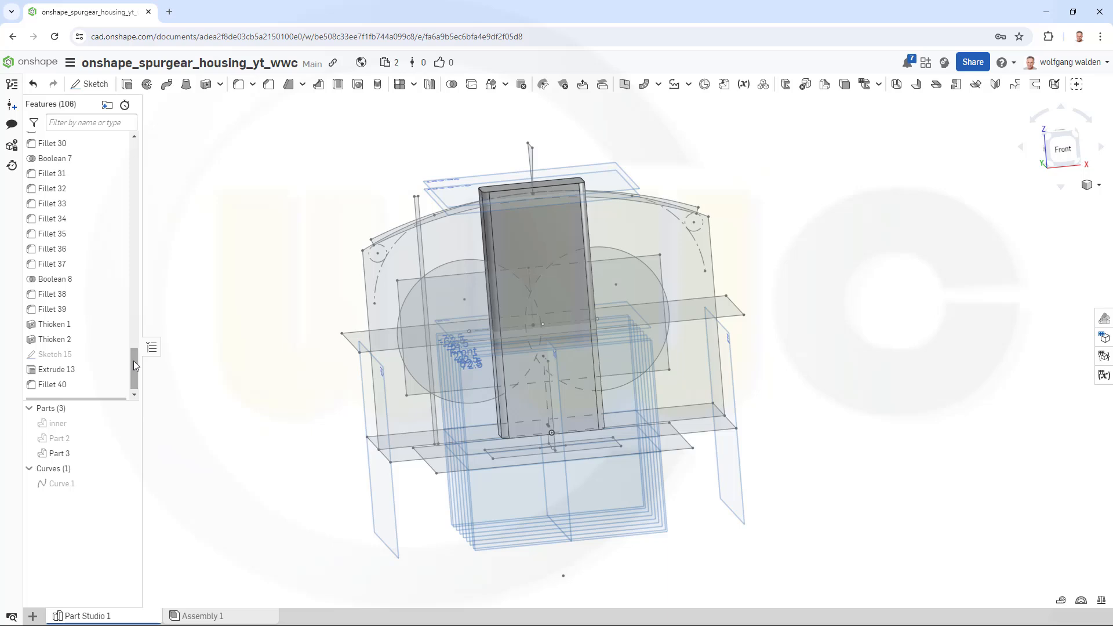
{"action": "left_click_drag", "start_coordinate": [133, 361], "coordinate": [134, 381]}
{"action": "scroll", "coordinate": [476, 360], "scroll_direction": "up", "scroll_amount": 5}
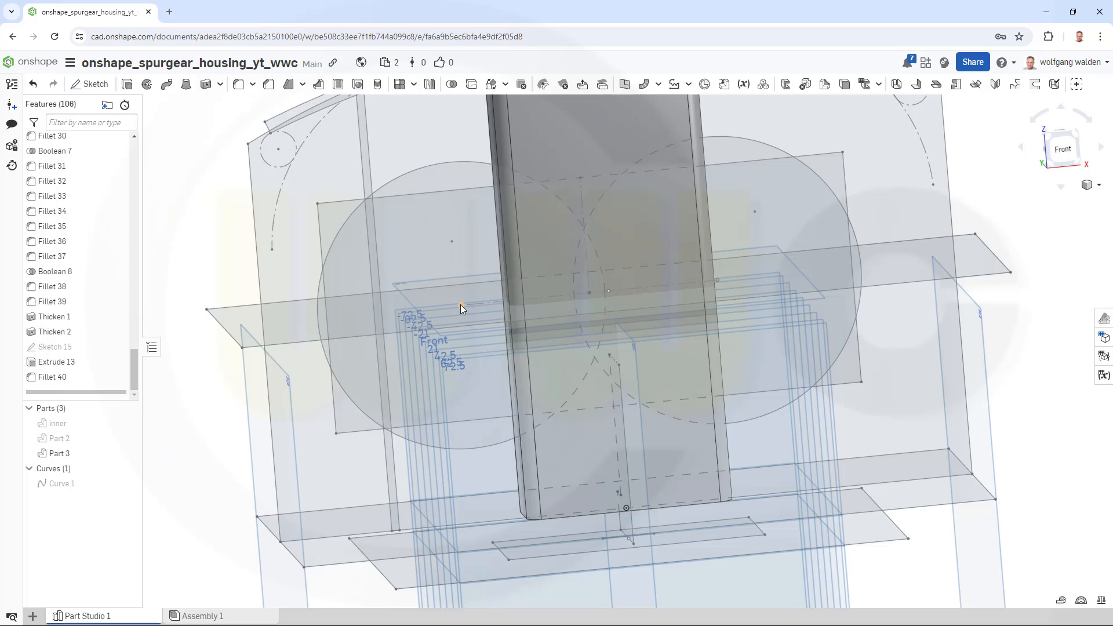
{"action": "left_click", "coordinate": [460, 305]}
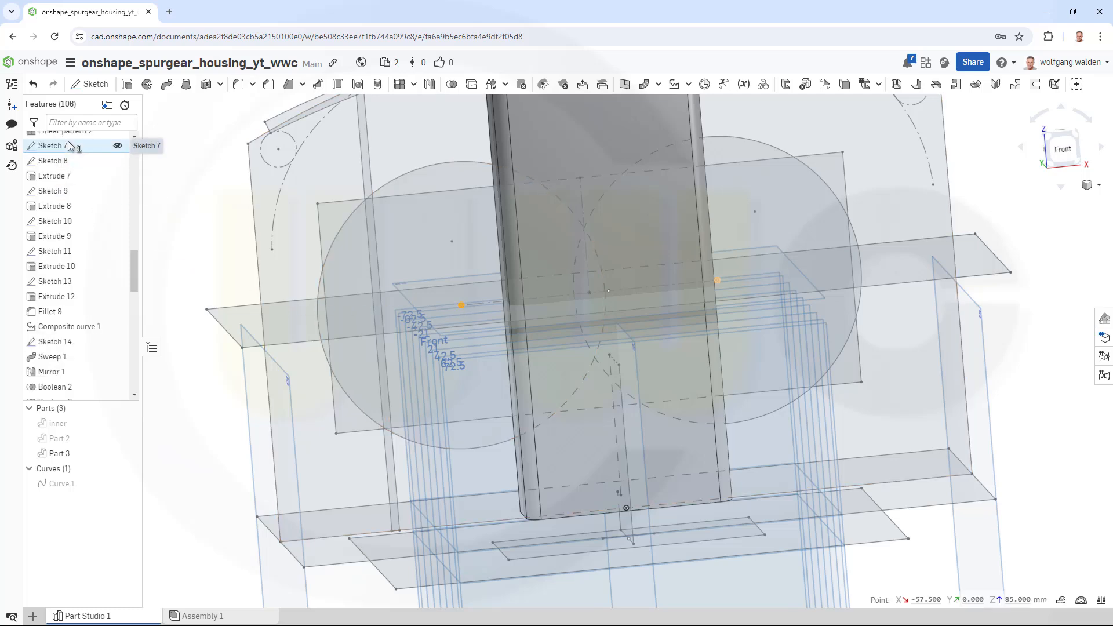
{"action": "left_click", "coordinate": [117, 146]}
{"action": "left_click", "coordinate": [118, 146]}
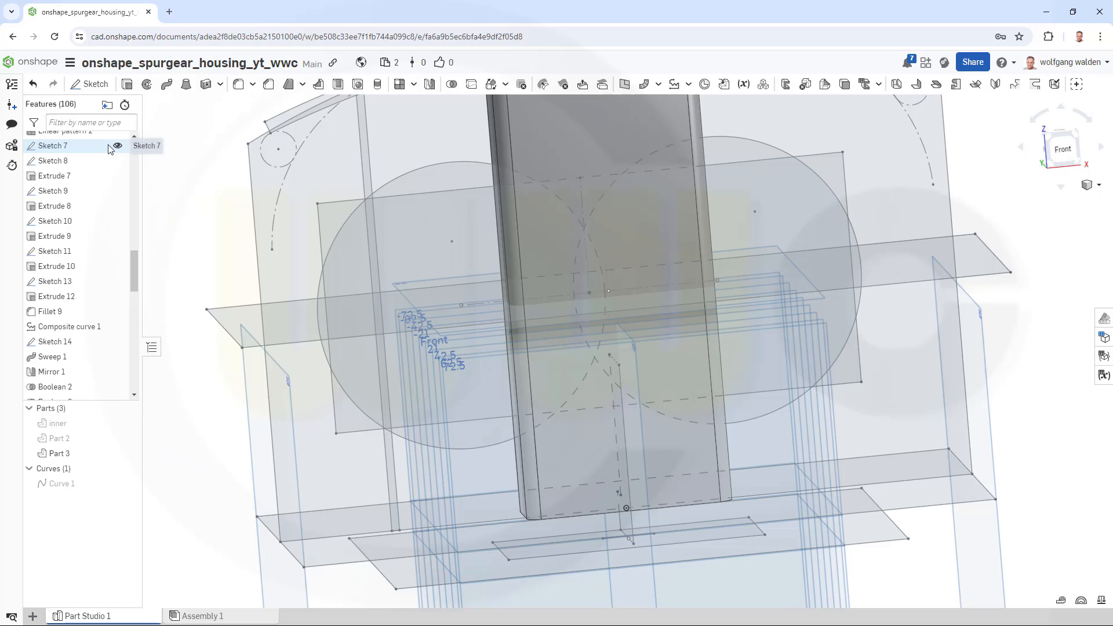
{"action": "right_click", "coordinate": [89, 151]}
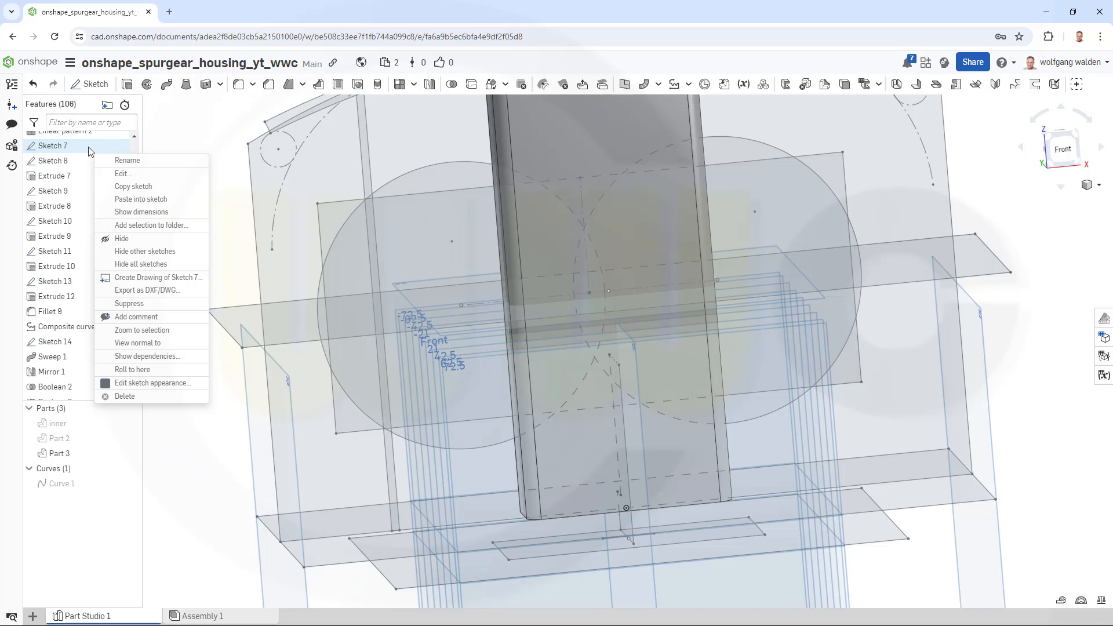
{"action": "left_click", "coordinate": [139, 254]}
{"action": "right_click_drag", "start_coordinate": [358, 298], "coordinate": [323, 273]}
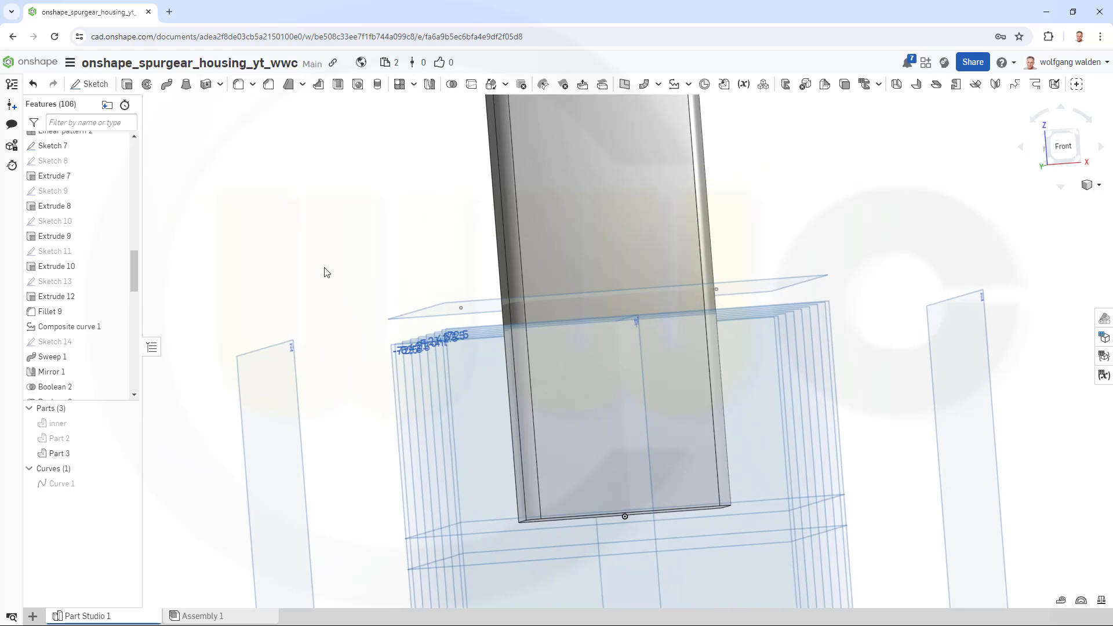
- Start a new sketch on the Front plane in front view and hide Part 3
{"action": "left_click", "coordinate": [89, 84]}
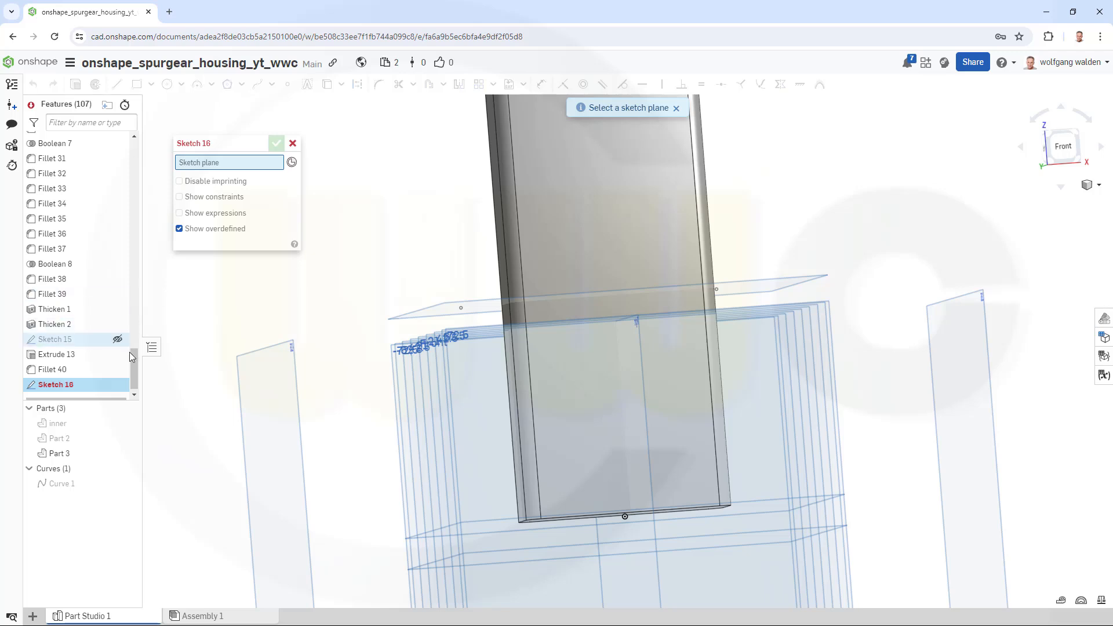
{"action": "left_click_drag", "start_coordinate": [137, 352], "coordinate": [137, 145]}
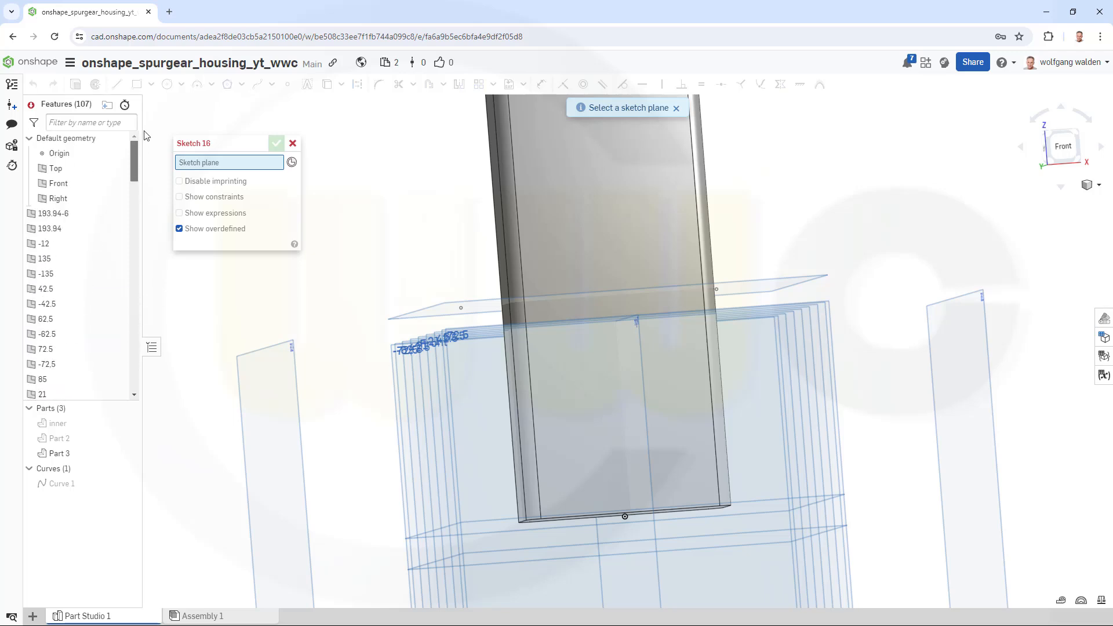
{"action": "left_click", "coordinate": [64, 185]}
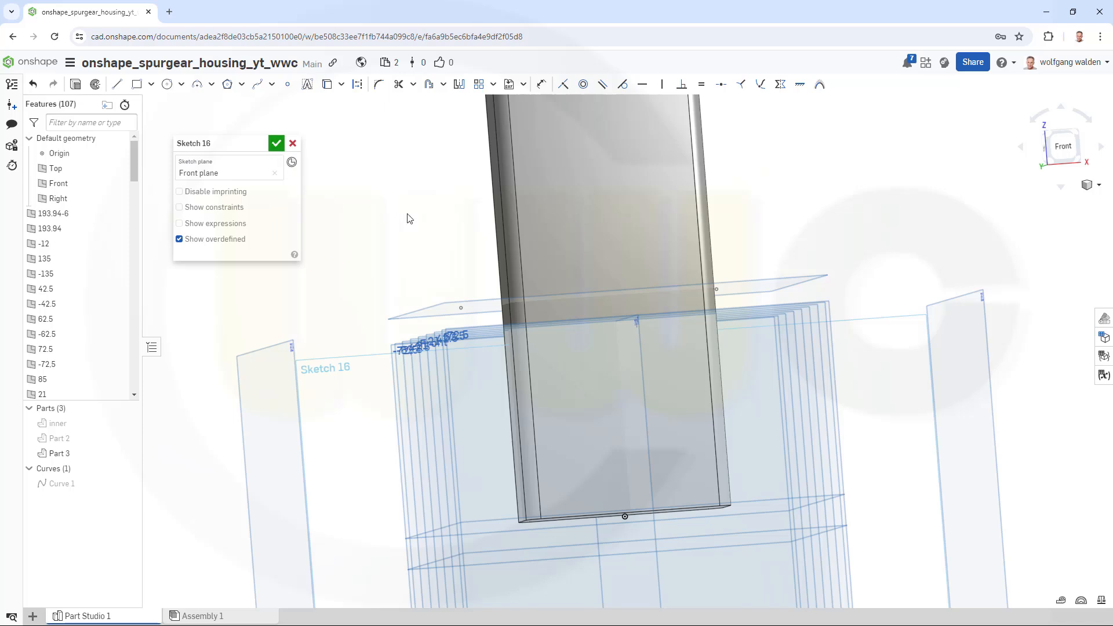
{"action": "left_click", "coordinate": [1059, 157]}
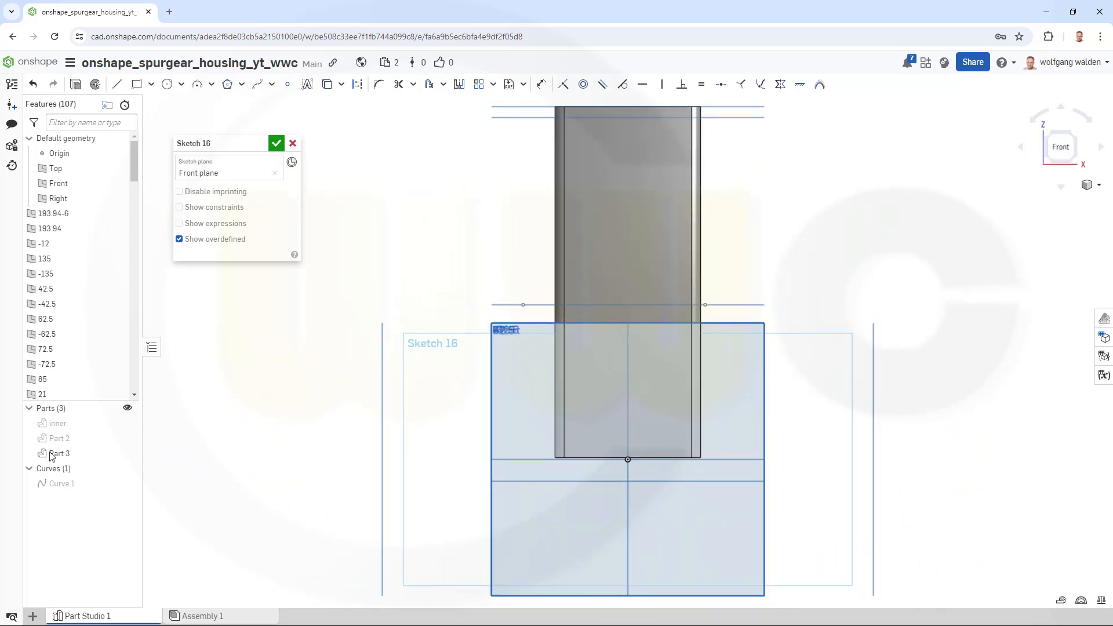
{"action": "left_click", "coordinate": [126, 453]}
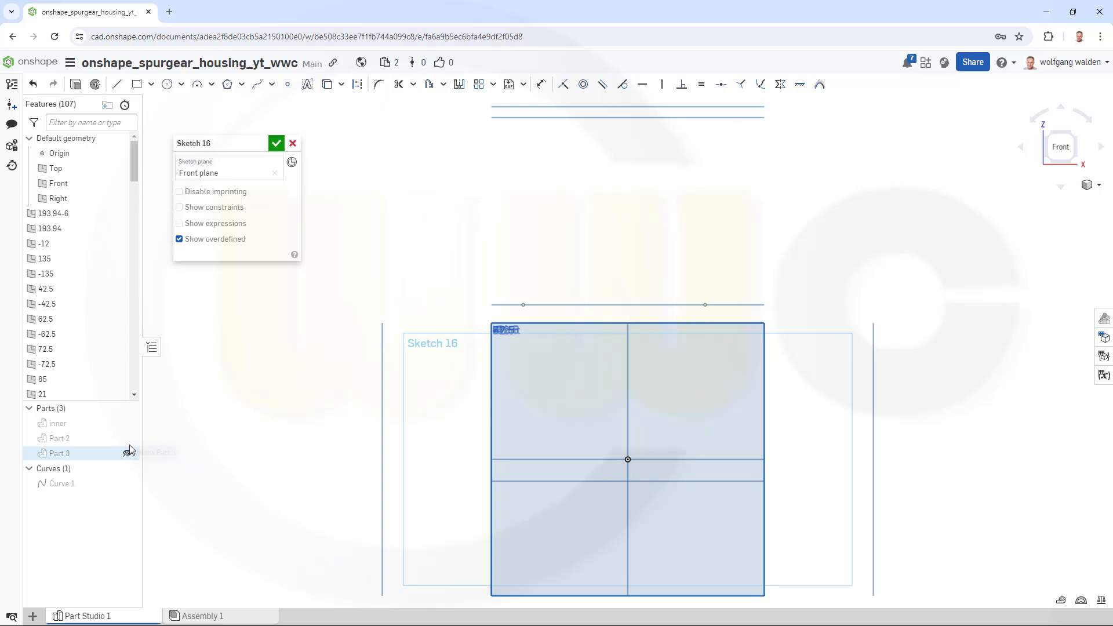
{"action": "right_click_drag", "start_coordinate": [397, 450], "coordinate": [406, 452]}
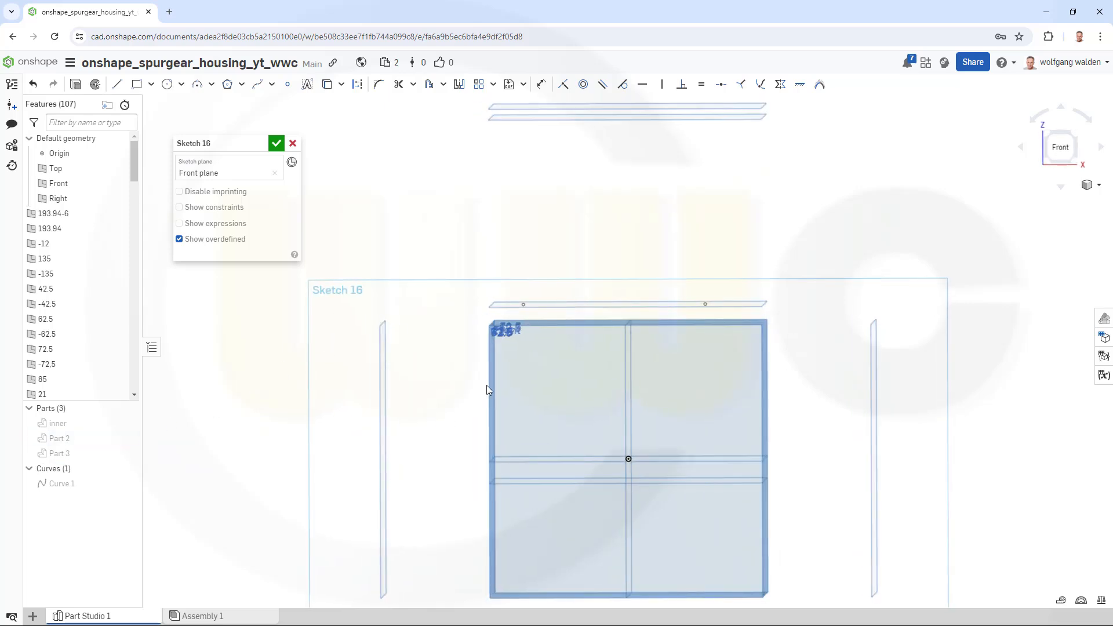
{"action": "left_click", "coordinate": [357, 84]}
{"action": "left_click", "coordinate": [525, 308]}
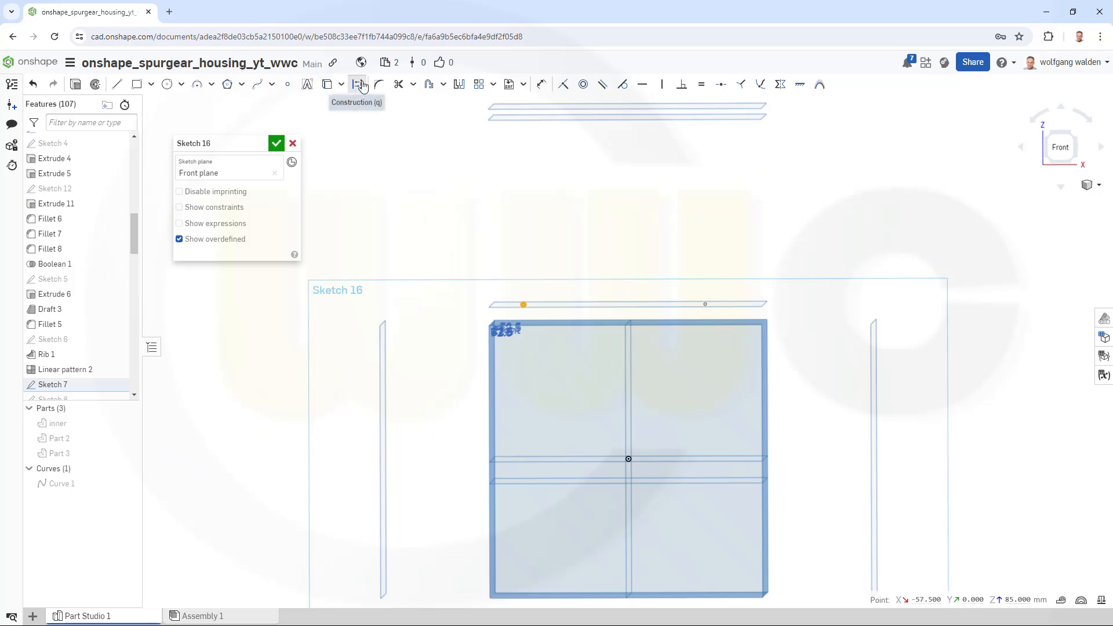
{"action": "left_click", "coordinate": [705, 304]}
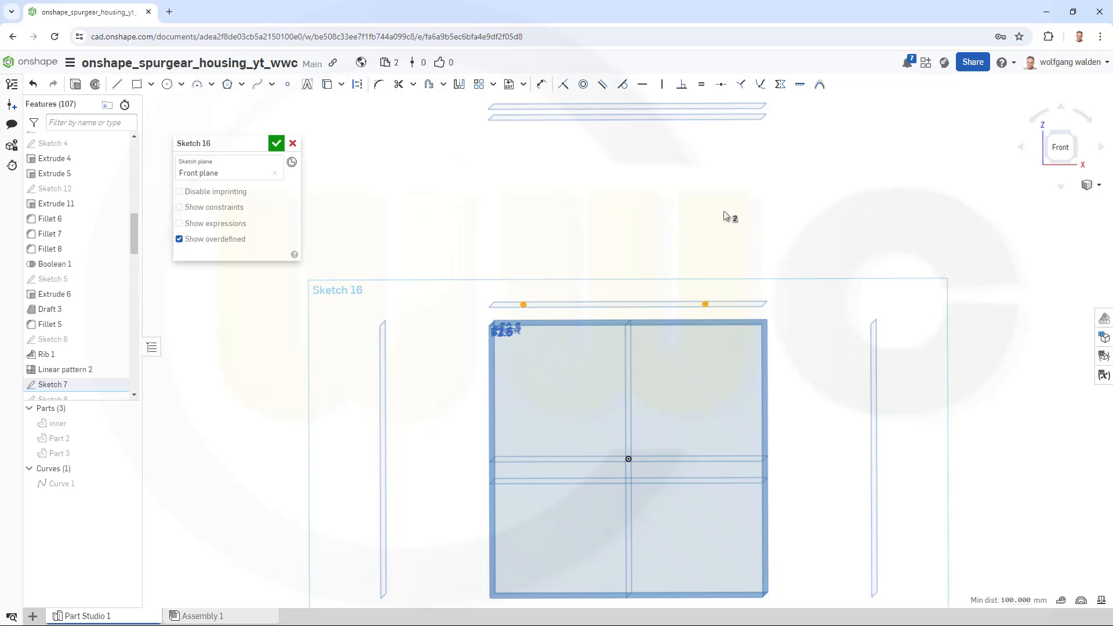
- Draw an 80 mm diameter circle centred on the left gear centre point of Sketch 7
{"action": "left_click", "coordinate": [168, 85]}
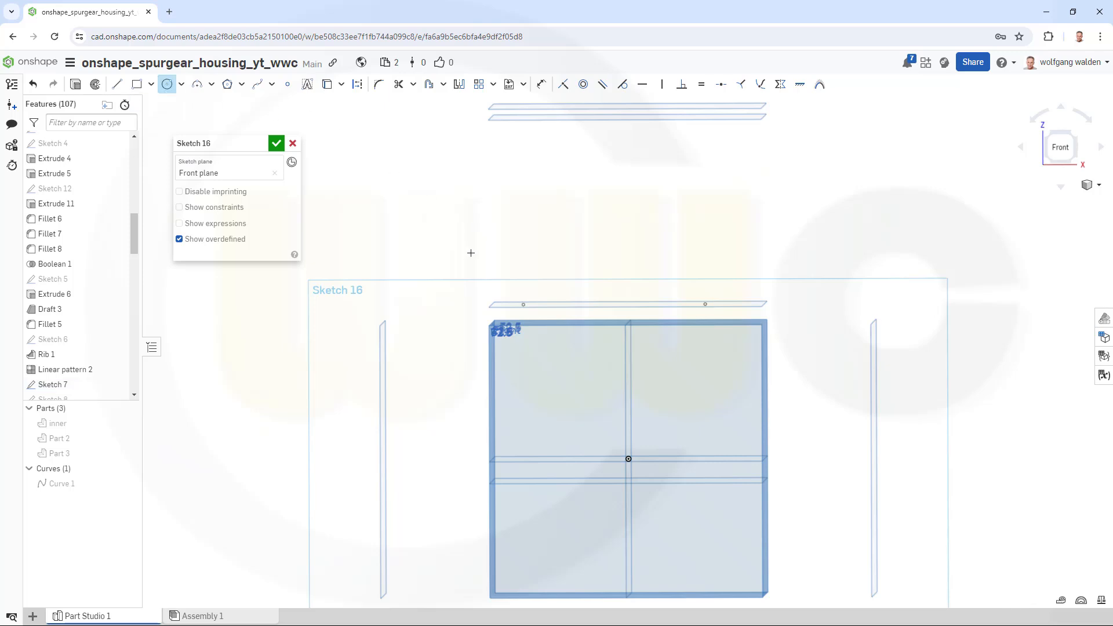
{"action": "left_click", "coordinate": [127, 423]}
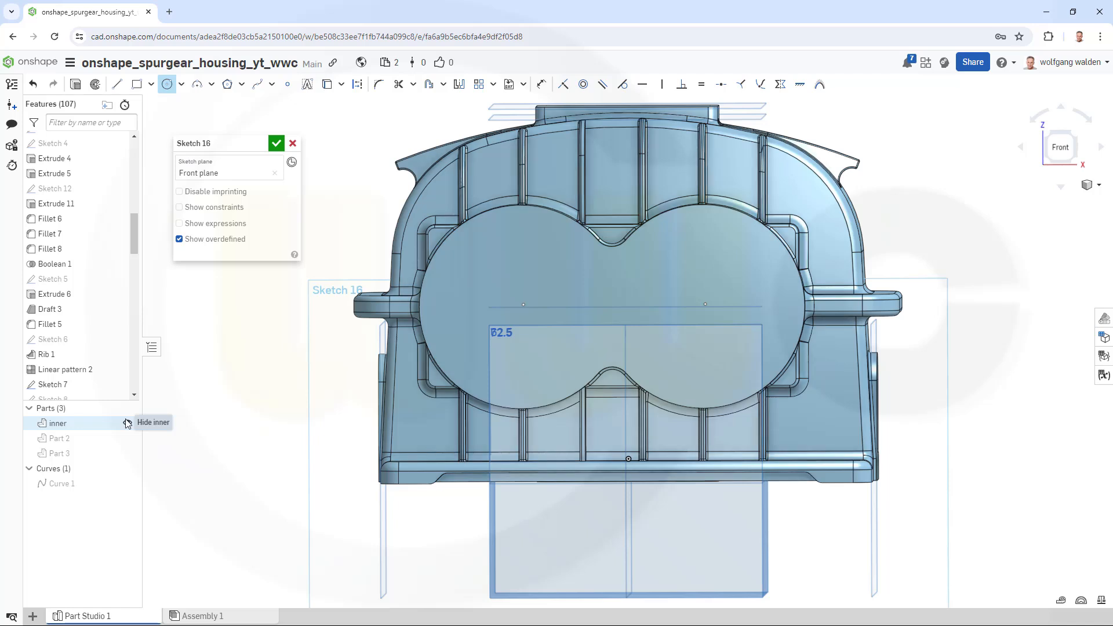
{"action": "left_click", "coordinate": [128, 423]}
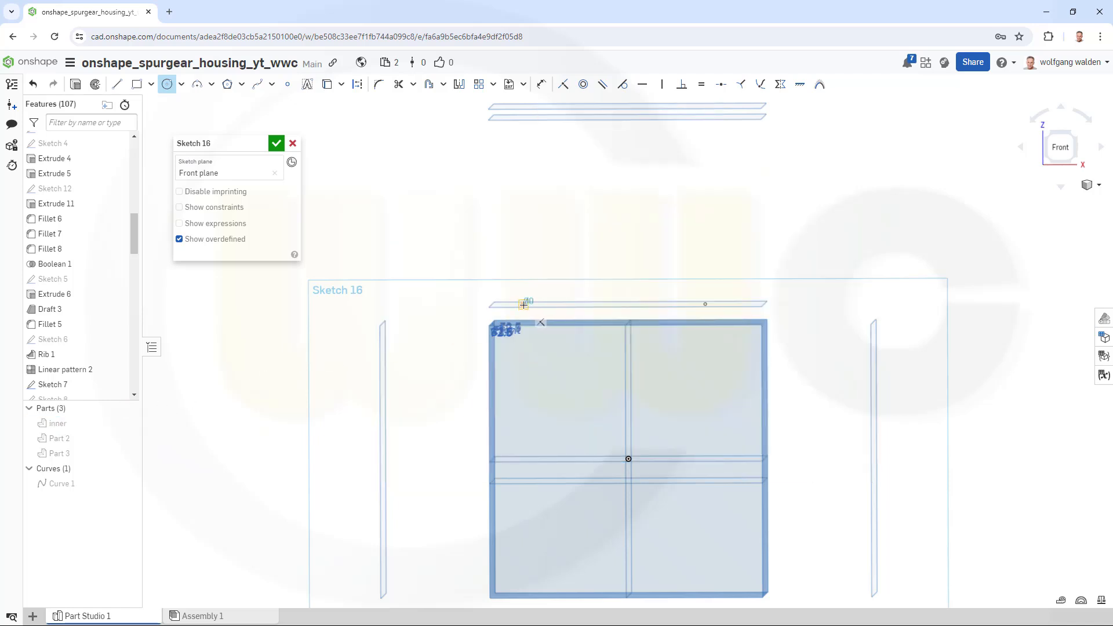
{"action": "left_click", "coordinate": [524, 305]}
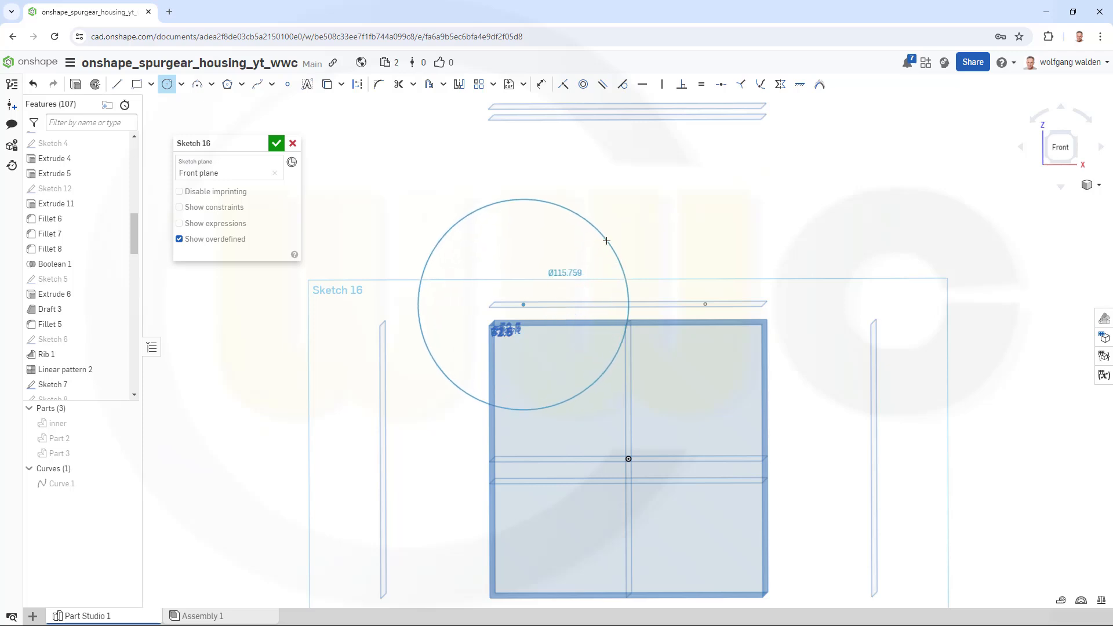
{"action": "left_click", "coordinate": [607, 240]}
{"action": "type", "text": "80"}
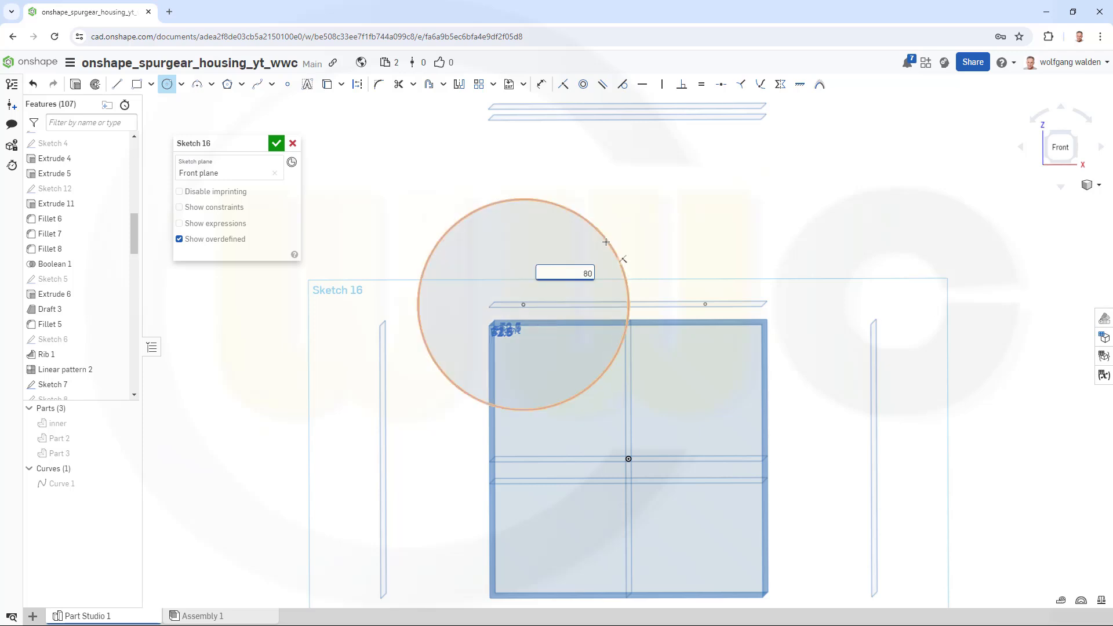
{"action": "key", "text": "Return"}
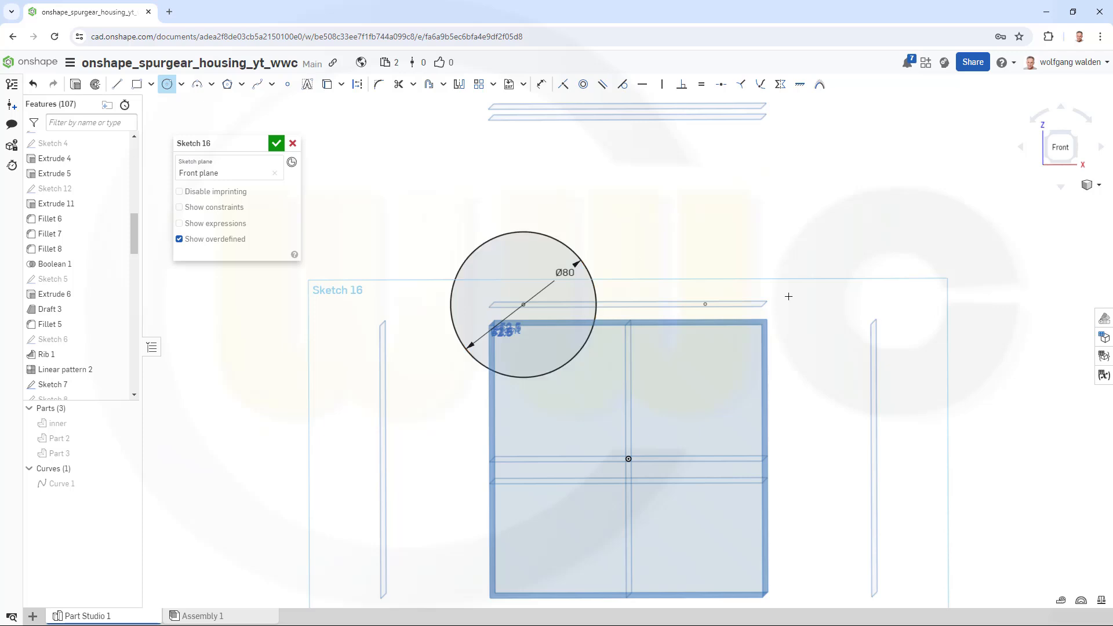
- Draw an 85 mm diameter circle centred on the right gear centre point and finish the sketch
{"action": "left_click", "coordinate": [705, 305]}
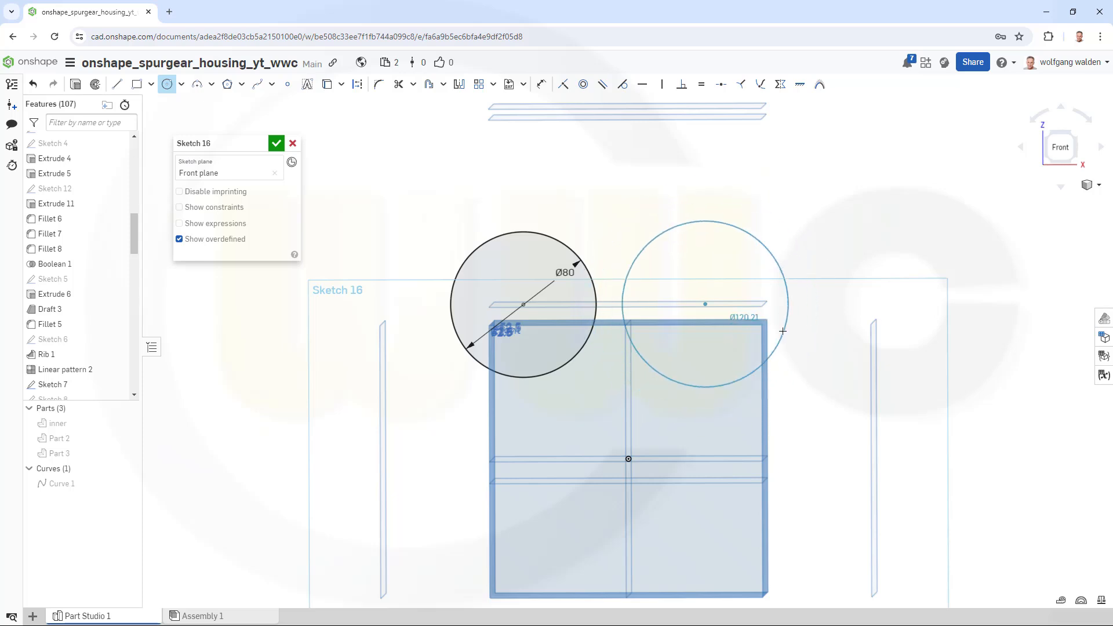
{"action": "left_click", "coordinate": [782, 246]}
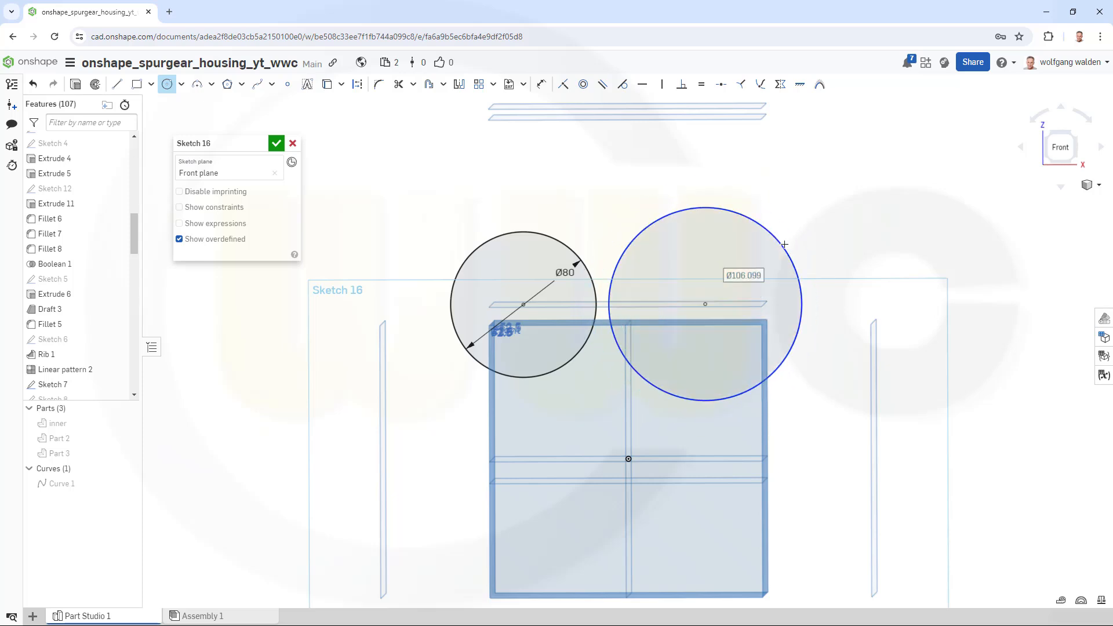
{"action": "type", "text": "85"}
{"action": "key", "text": "Return"}
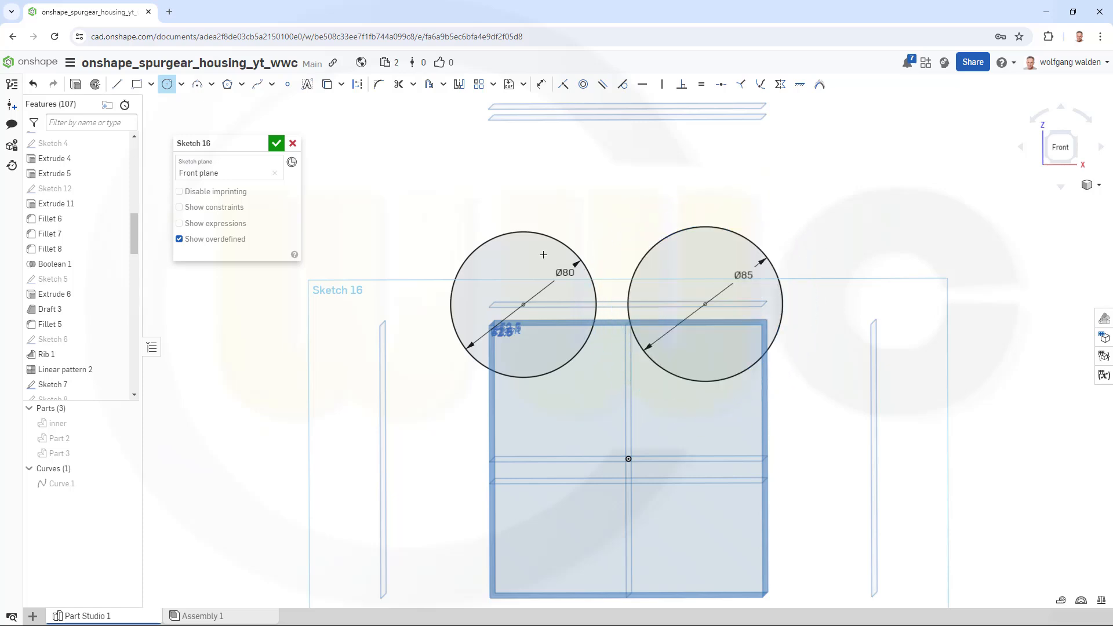
{"action": "key", "text": "Escape"}
{"action": "mouse_move", "coordinate": [404, 381]}
{"action": "right_mouse_down"}
{"action": "mouse_move", "coordinate": [497, 391]}
{"action": "mouse_move", "coordinate": [486, 398]}
{"action": "right_mouse_up"}
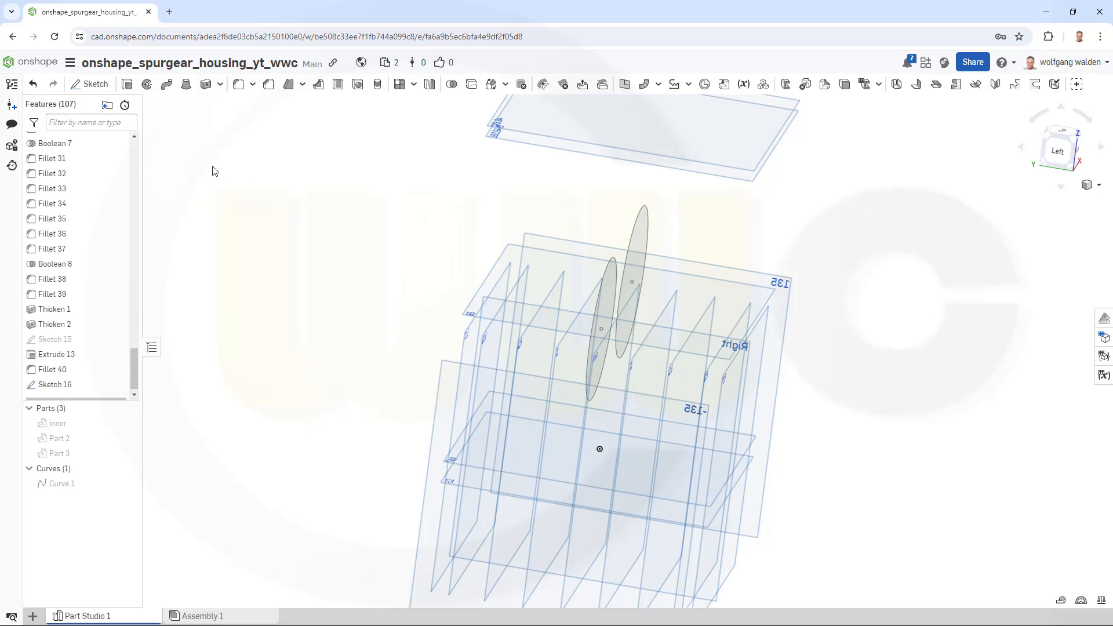
- Start a new solid extrusion and set both its first and second end positions to Up to face
{"action": "left_click", "coordinate": [127, 84]}
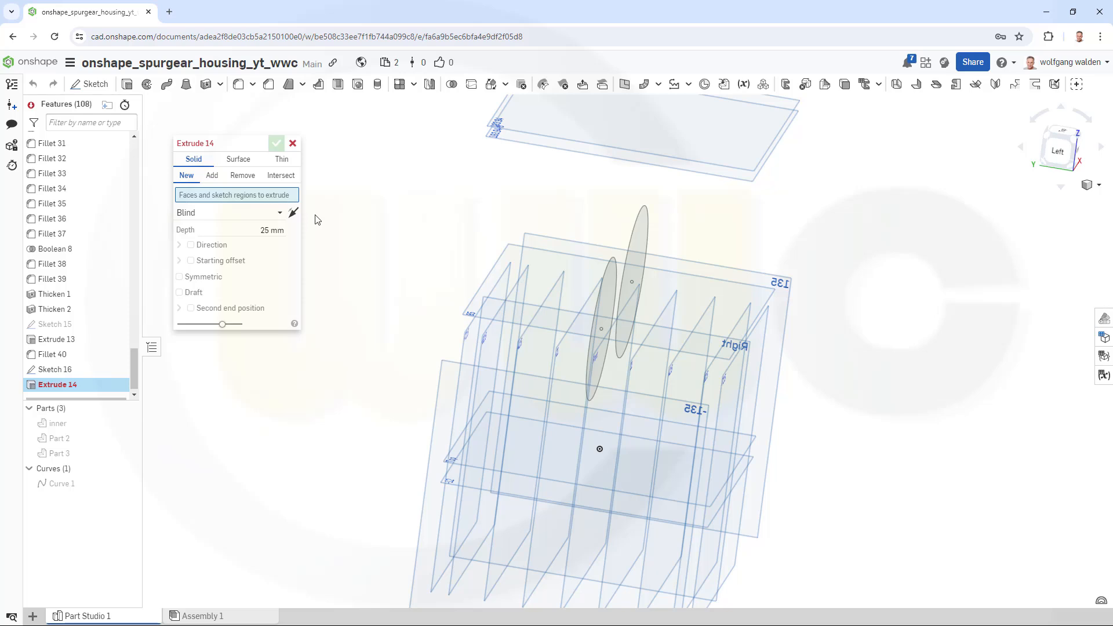
{"action": "left_click", "coordinate": [280, 213]}
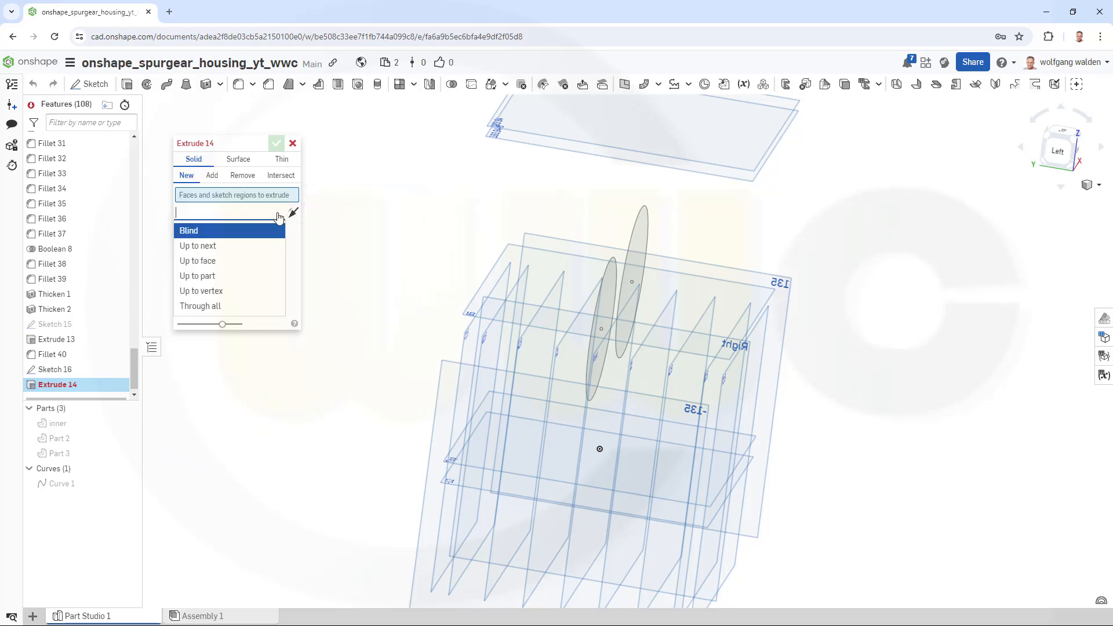
{"action": "left_click", "coordinate": [222, 262]}
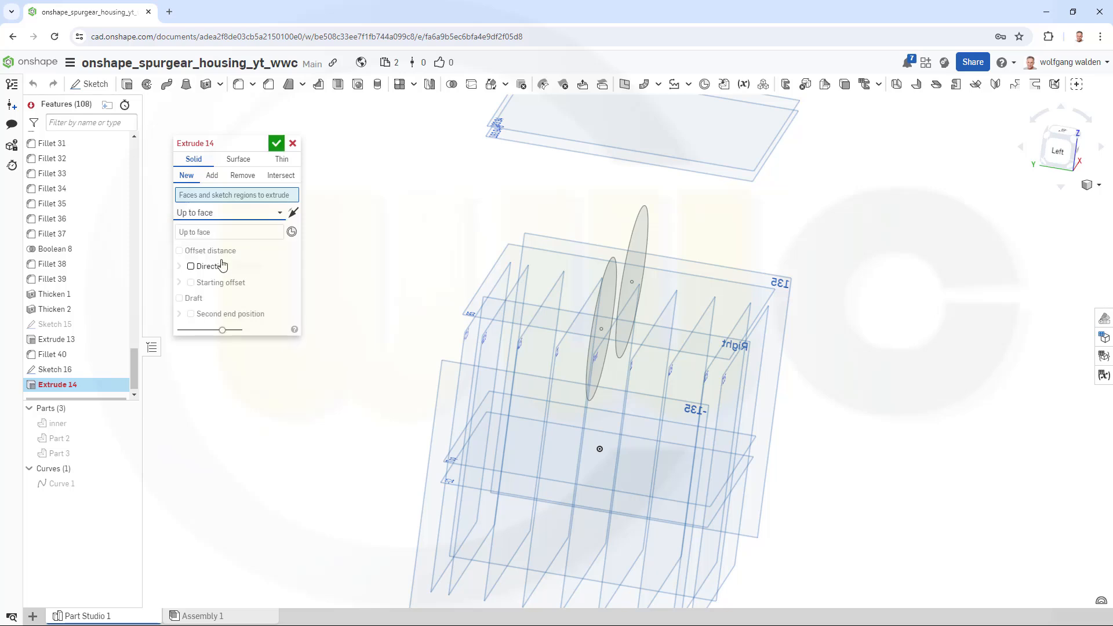
{"action": "left_click", "coordinate": [190, 314]}
{"action": "left_click", "coordinate": [281, 329]}
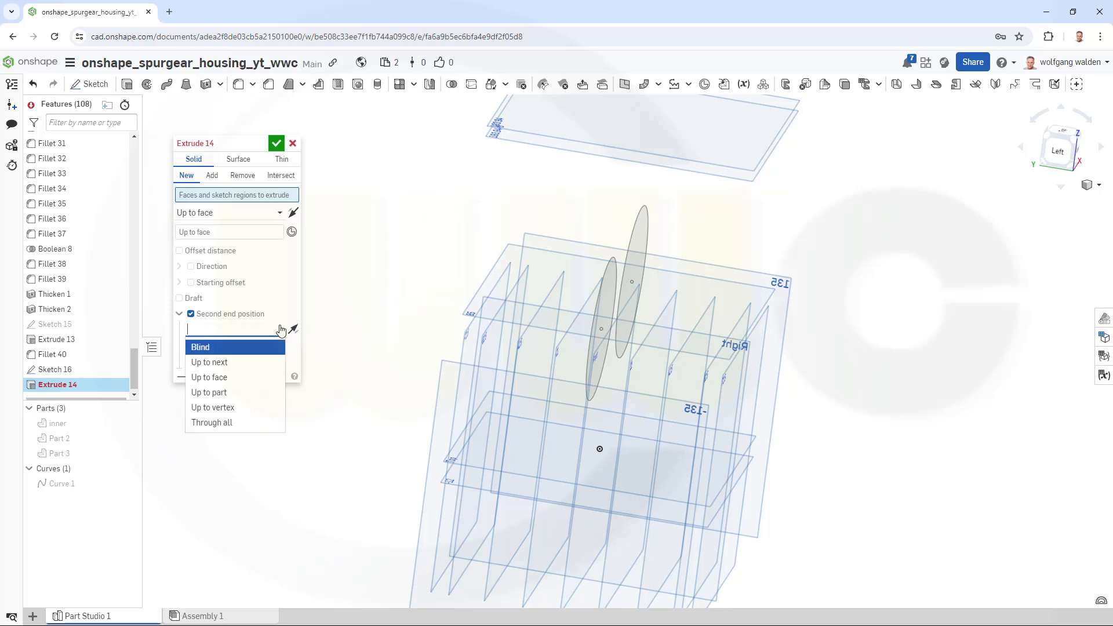
{"action": "left_click", "coordinate": [218, 377]}
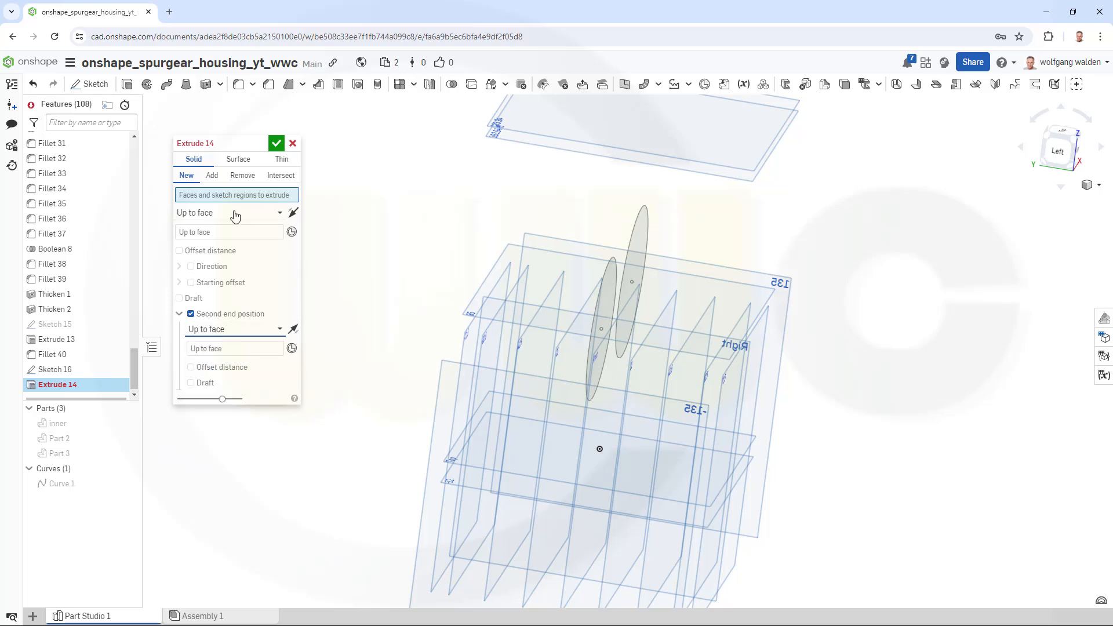
- Extrude both circles of Sketch 16 up to plane 72.5 in one direction and plane -72.5 in the other
{"action": "left_click", "coordinate": [610, 297]}
{"action": "left_click", "coordinate": [642, 260]}
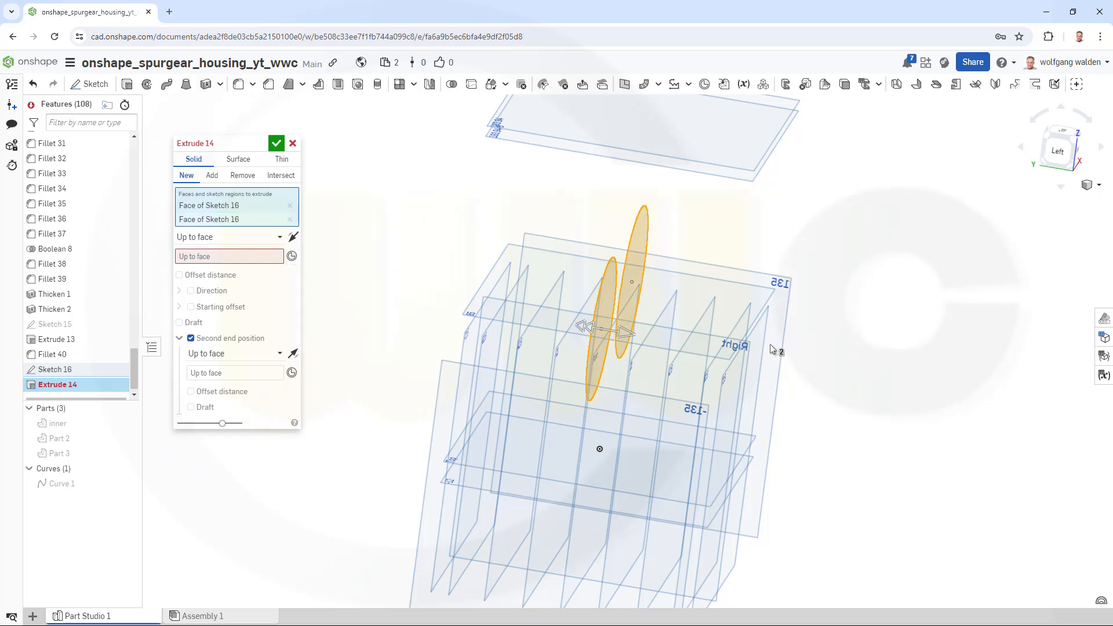
{"action": "left_click", "coordinate": [252, 261]}
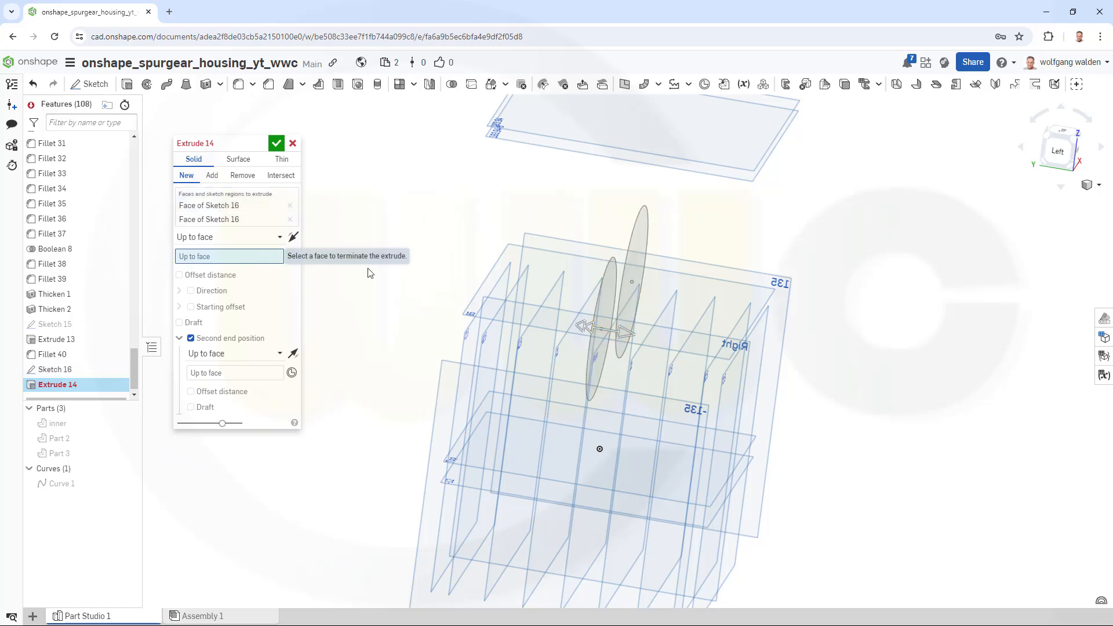
{"action": "left_click", "coordinate": [761, 374]}
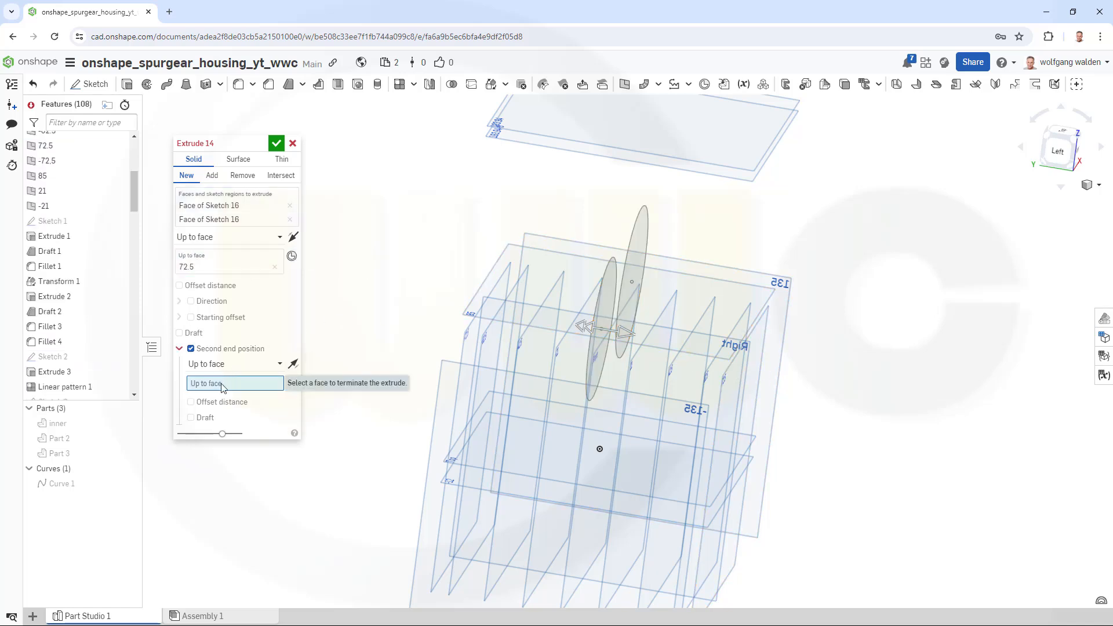
{"action": "left_click", "coordinate": [462, 353]}
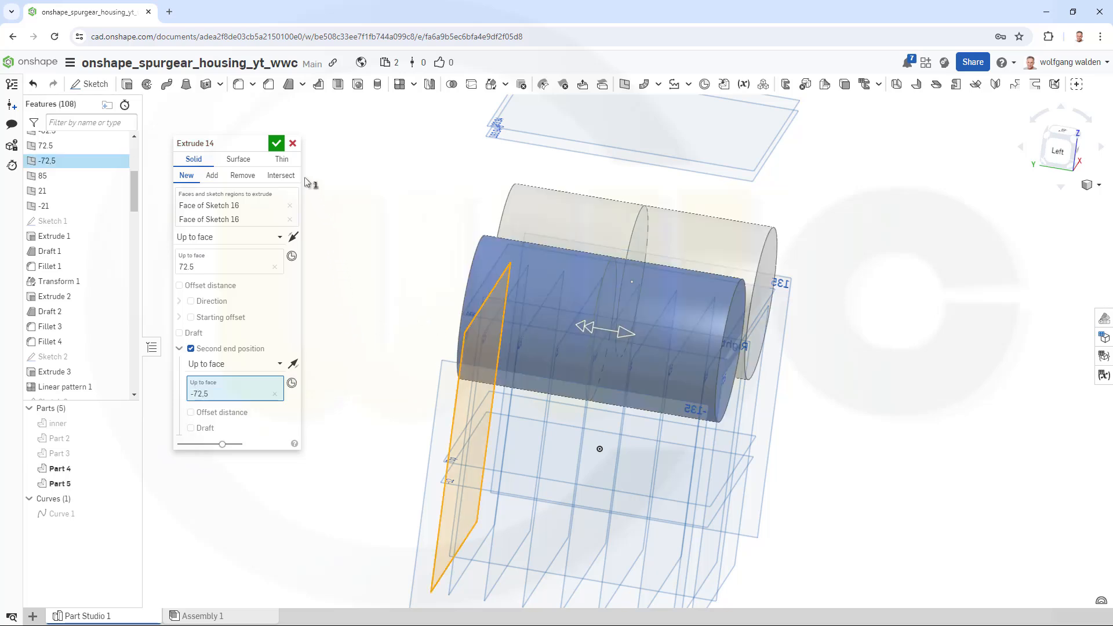
{"action": "left_click", "coordinate": [277, 143]}
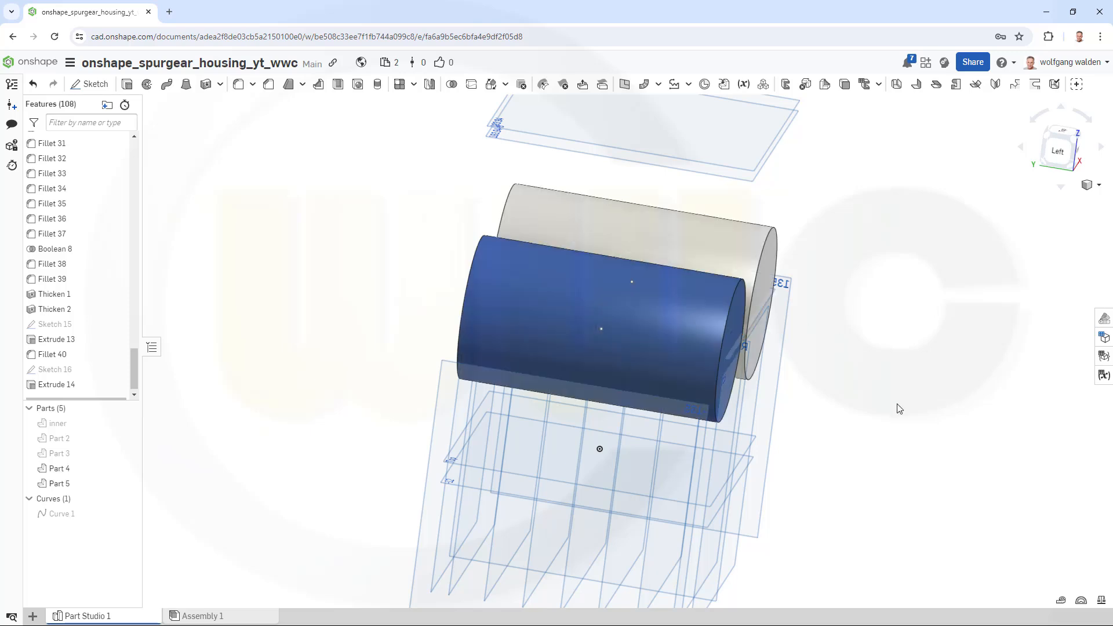
- Show Part 3 and Part 2 together with the two new cylinders
{"action": "right_click_drag", "start_coordinate": [897, 405], "coordinate": [836, 390]}
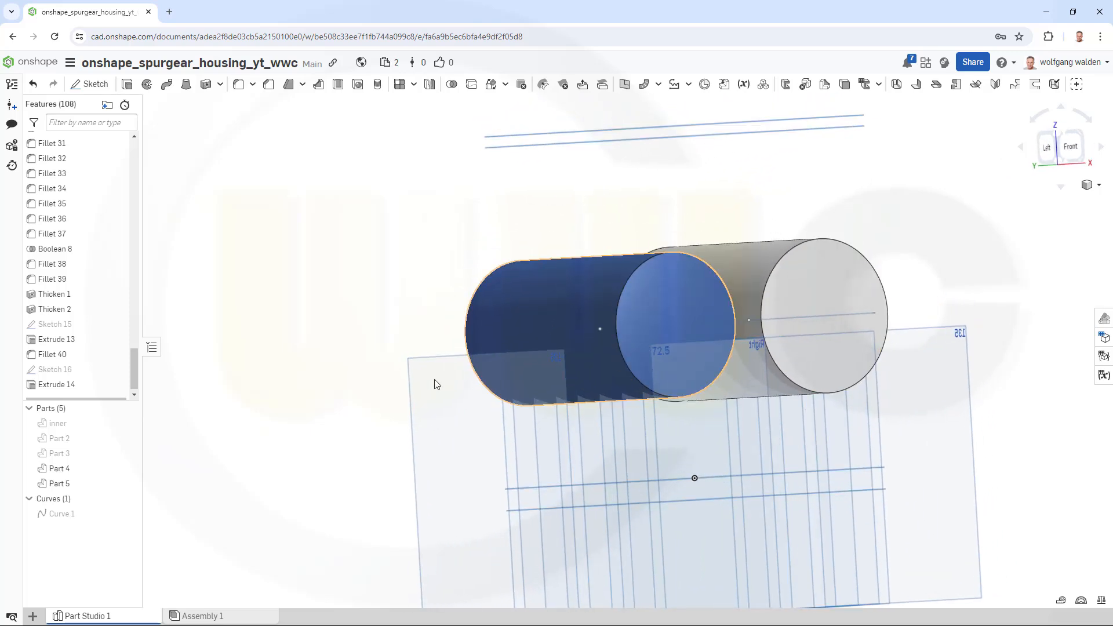
{"action": "scroll", "coordinate": [308, 376], "scroll_direction": "down", "scroll_amount": 1}
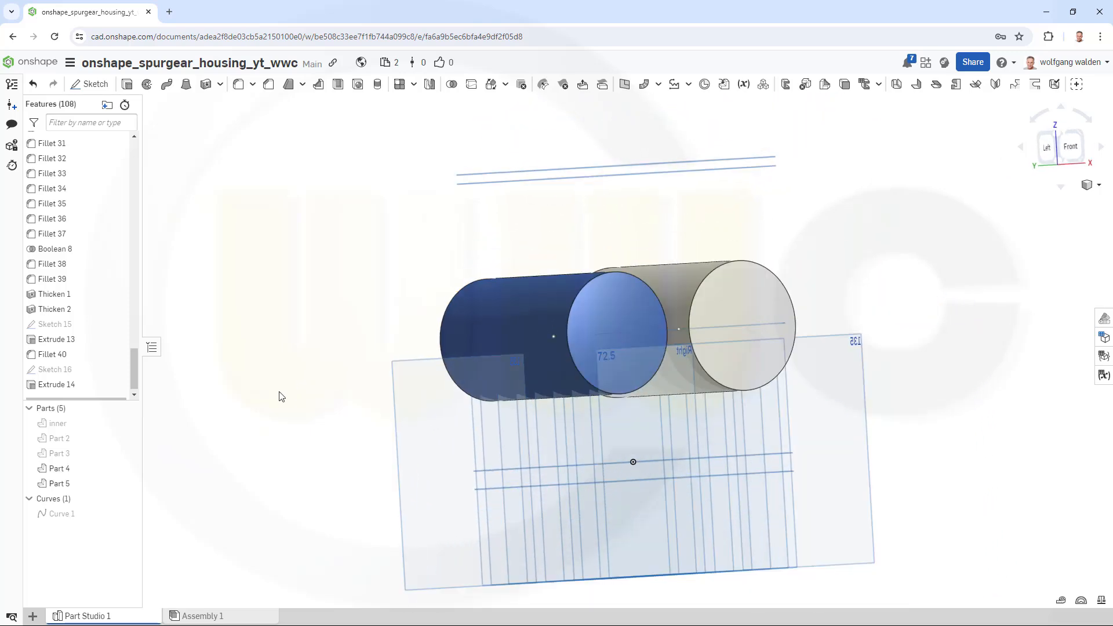
{"action": "left_click", "coordinate": [127, 453]}
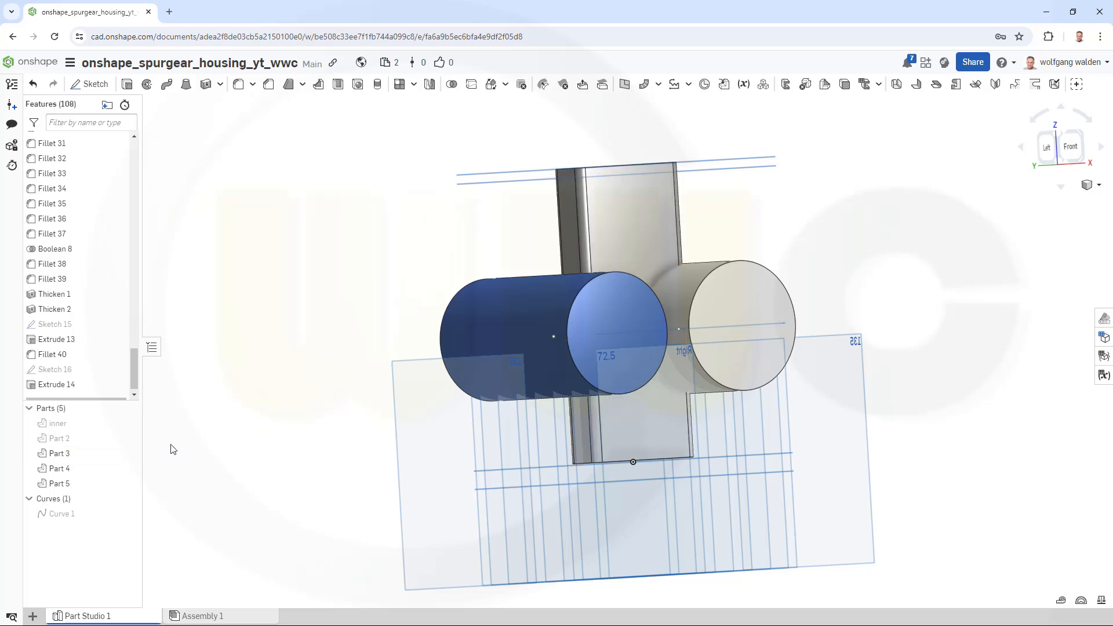
{"action": "left_click", "coordinate": [127, 438]}
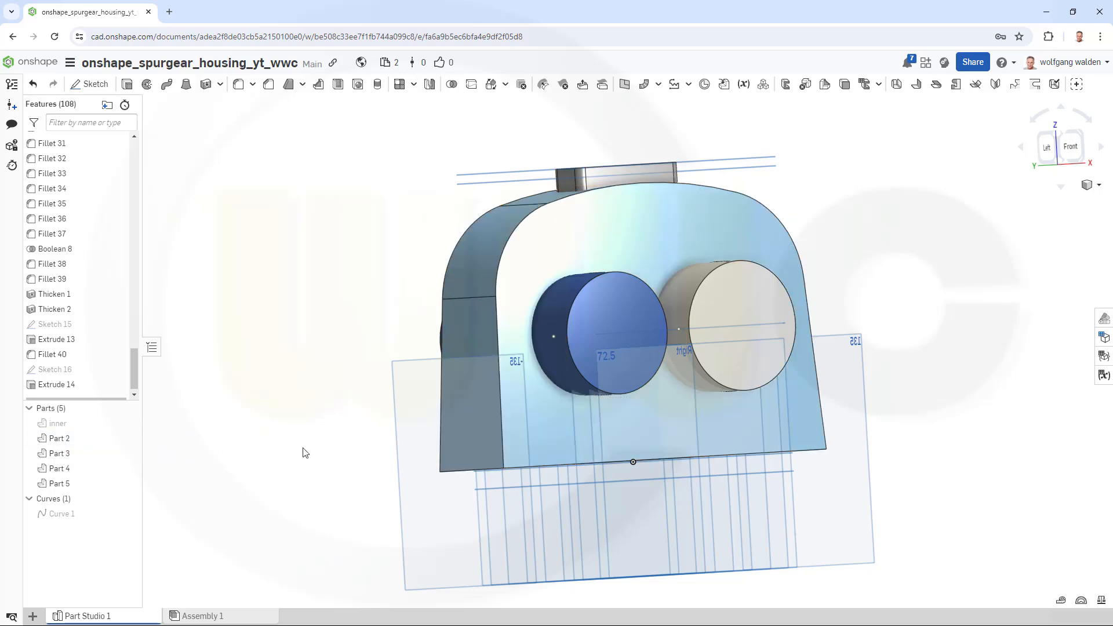
{"action": "mouse_move", "coordinate": [303, 450]}
{"action": "right_mouse_down"}
{"action": "mouse_move", "coordinate": [321, 472]}
{"action": "mouse_move", "coordinate": [379, 469]}
{"action": "mouse_move", "coordinate": [323, 460]}
{"action": "mouse_move", "coordinate": [316, 443]}
{"action": "mouse_move", "coordinate": [330, 464]}
{"action": "mouse_move", "coordinate": [387, 472]}
{"action": "mouse_move", "coordinate": [318, 462]}
{"action": "right_mouse_up"}
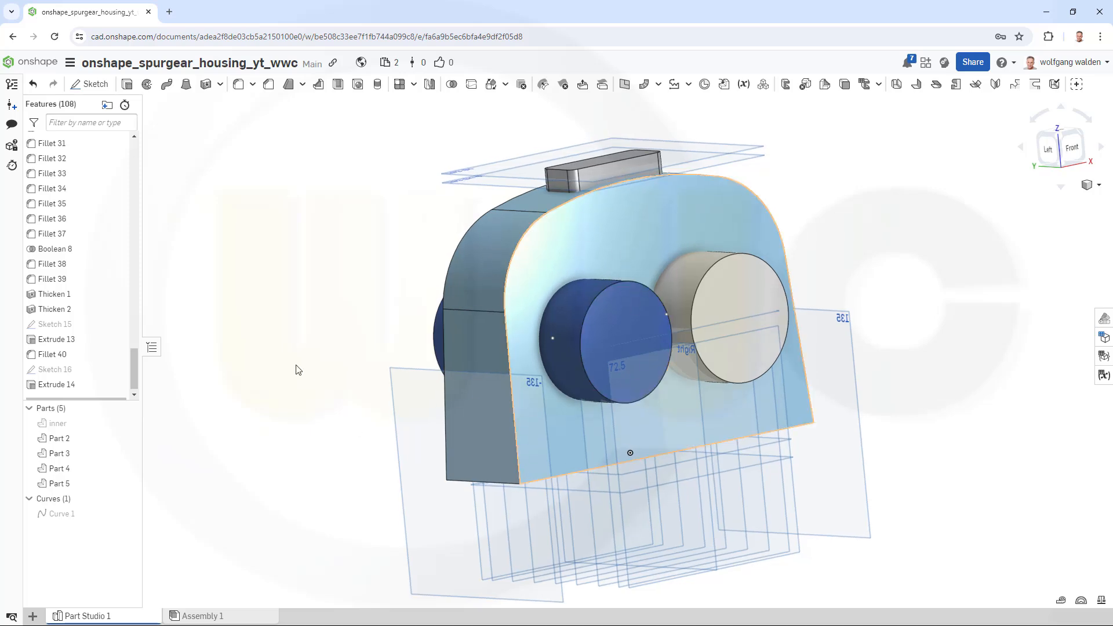
- Hide Part 3, Part 4 and Part 5 so that only Part 2 stays visible
{"action": "left_click", "coordinate": [127, 453]}
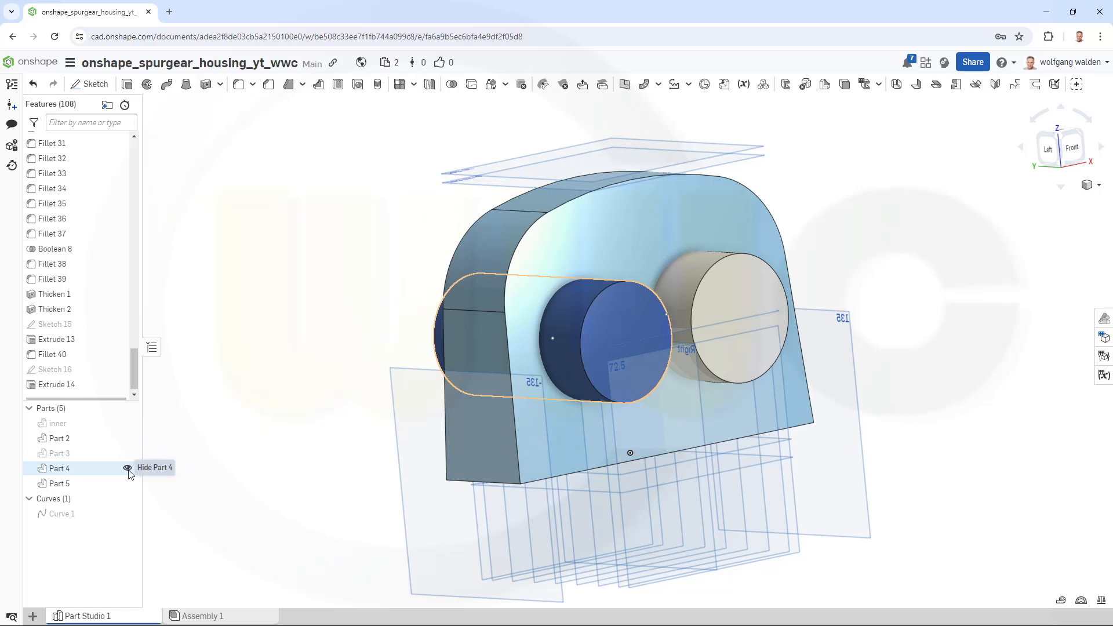
{"action": "left_click", "coordinate": [127, 468]}
{"action": "left_click", "coordinate": [127, 483]}
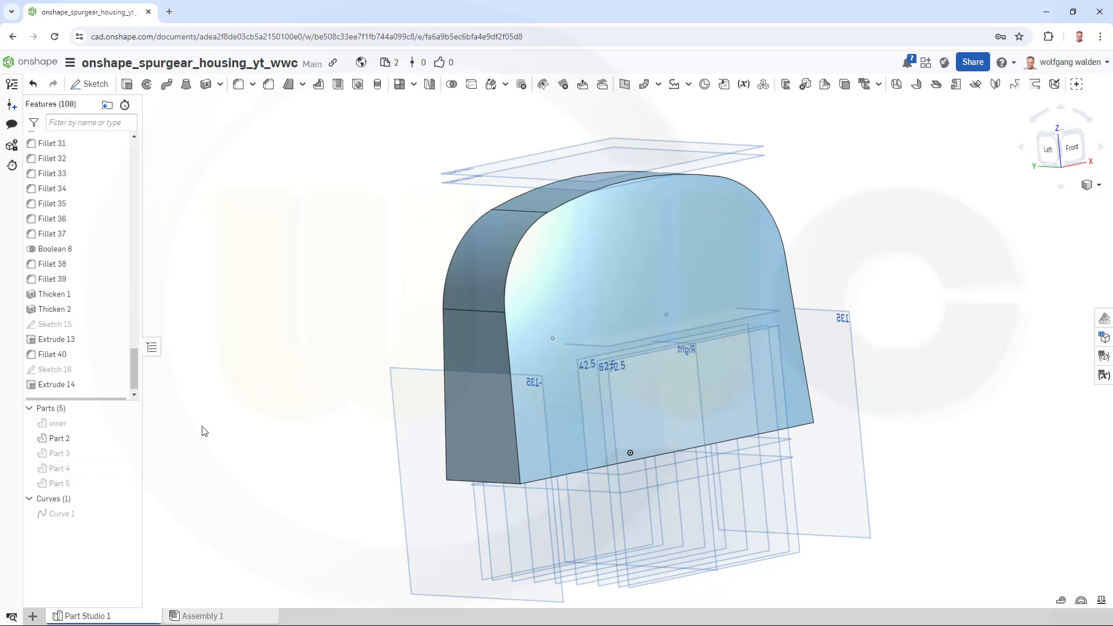
- Show the hidden Sketch 8 and Sketch 9 with the two large overlapping circles
{"action": "right_click_drag", "start_coordinate": [376, 335], "coordinate": [409, 330]}
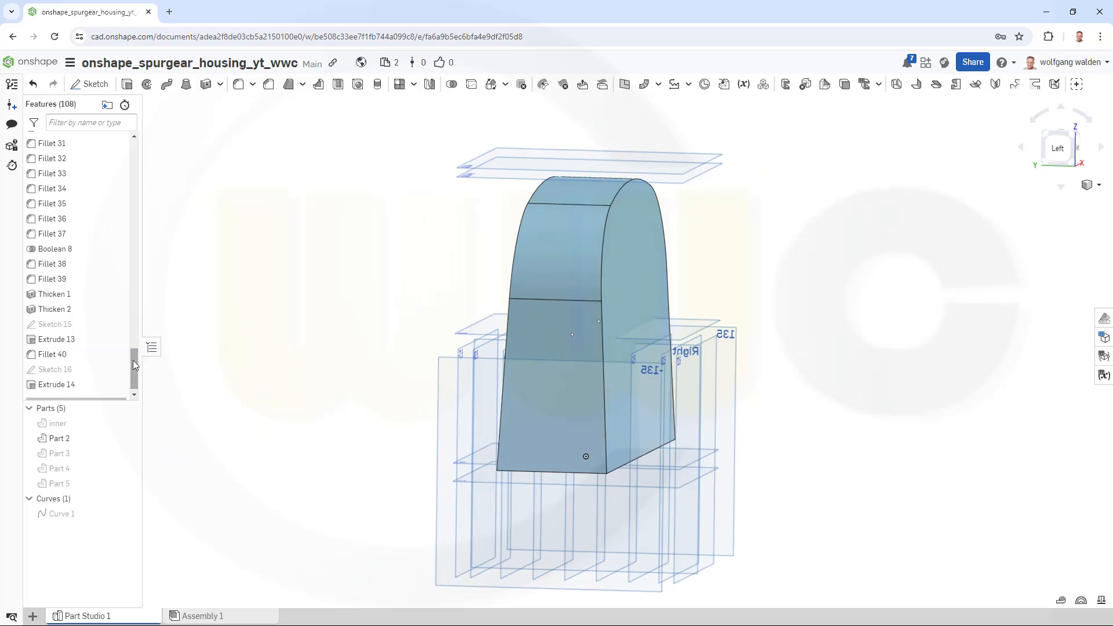
{"action": "left_click_drag", "start_coordinate": [133, 360], "coordinate": [139, 226]}
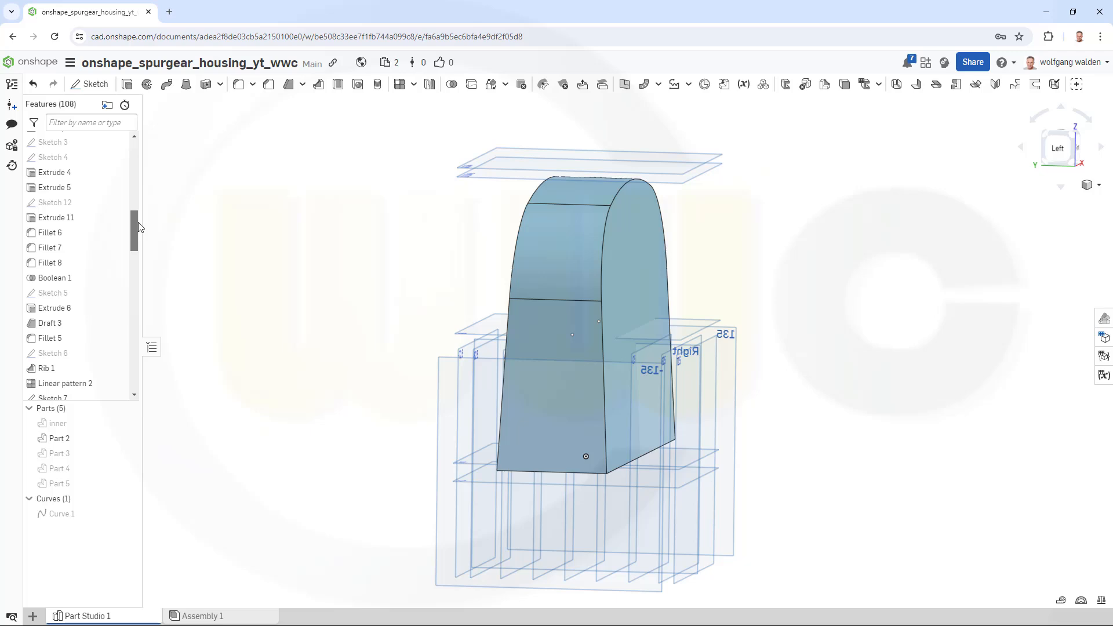
{"action": "scroll", "coordinate": [116, 243], "scroll_direction": "up", "scroll_amount": 2}
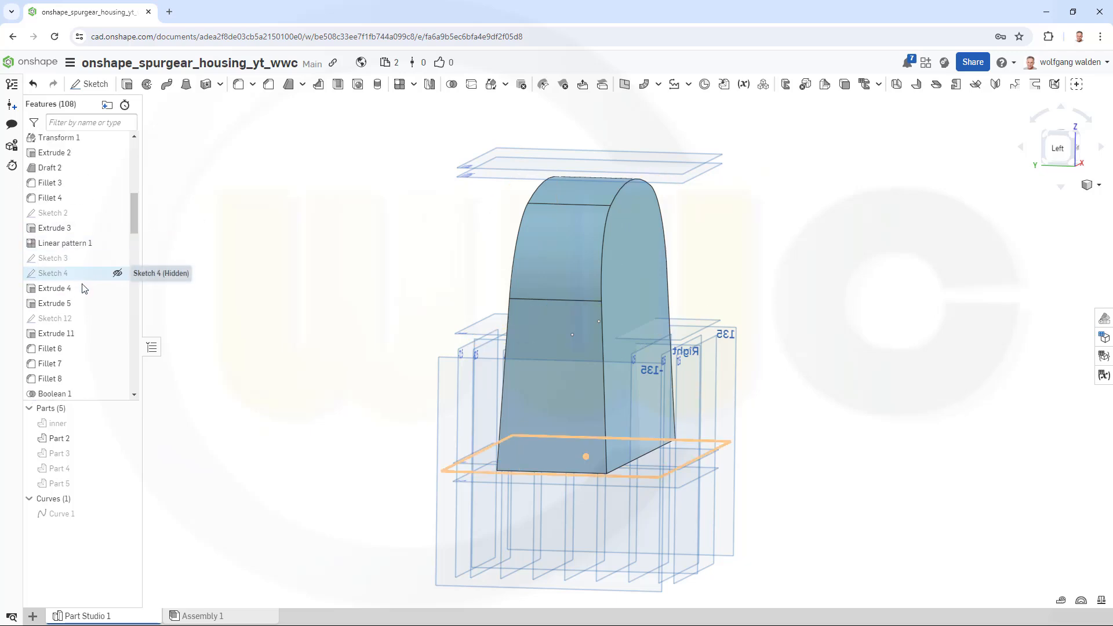
{"action": "scroll", "coordinate": [88, 311], "scroll_direction": "up", "scroll_amount": 3}
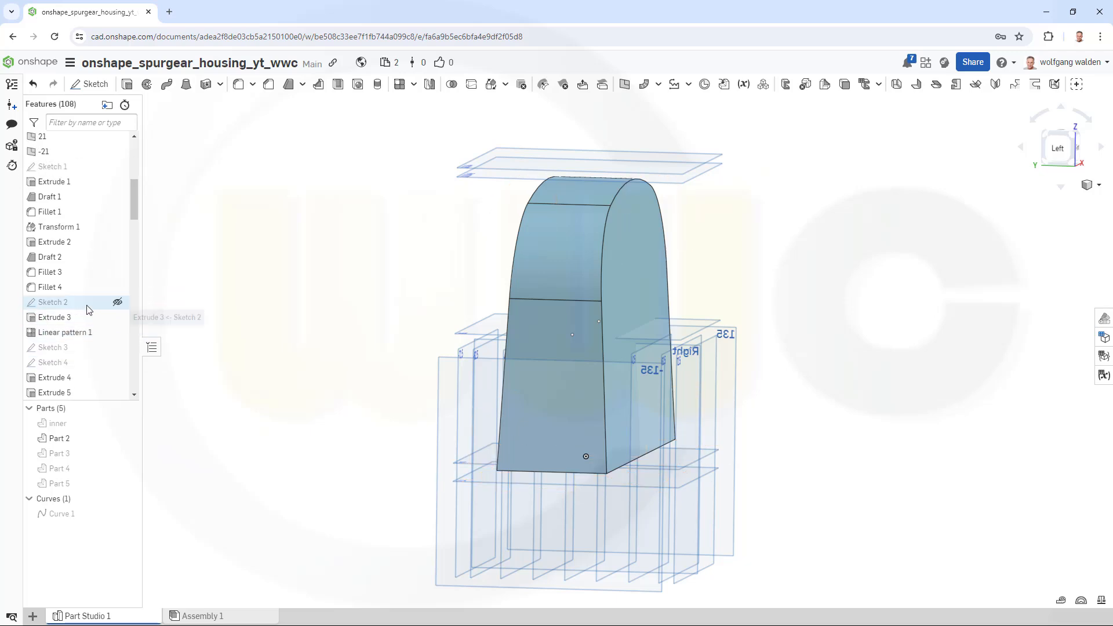
{"action": "scroll", "coordinate": [89, 310], "scroll_direction": "down", "scroll_amount": 3}
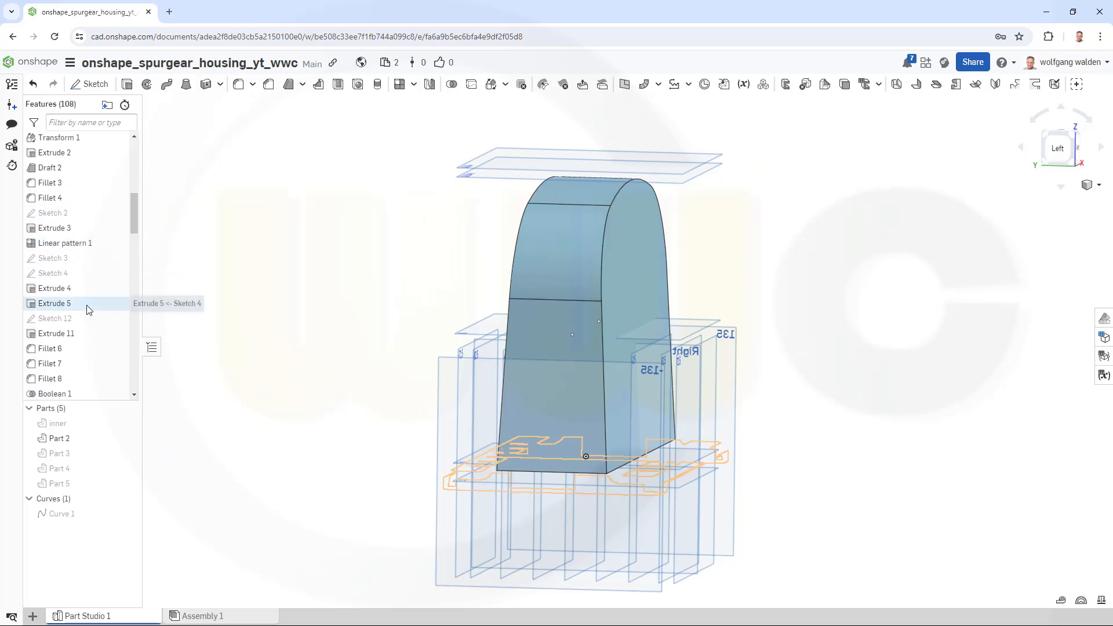
{"action": "scroll", "coordinate": [85, 313], "scroll_direction": "down", "scroll_amount": 3}
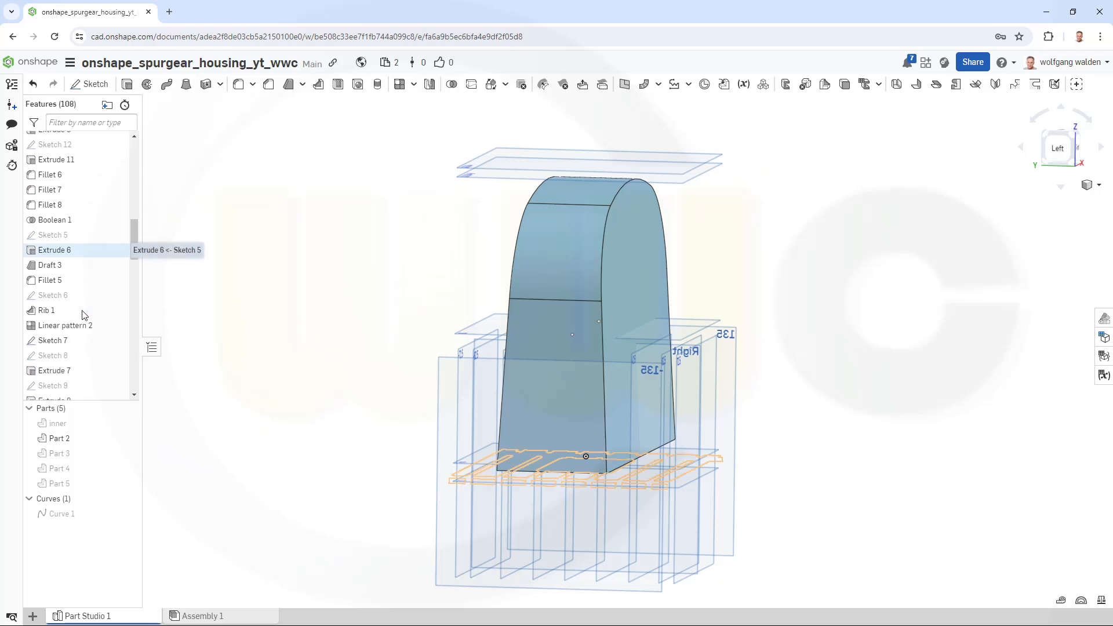
{"action": "left_click", "coordinate": [118, 356]}
{"action": "left_click", "coordinate": [117, 386]}
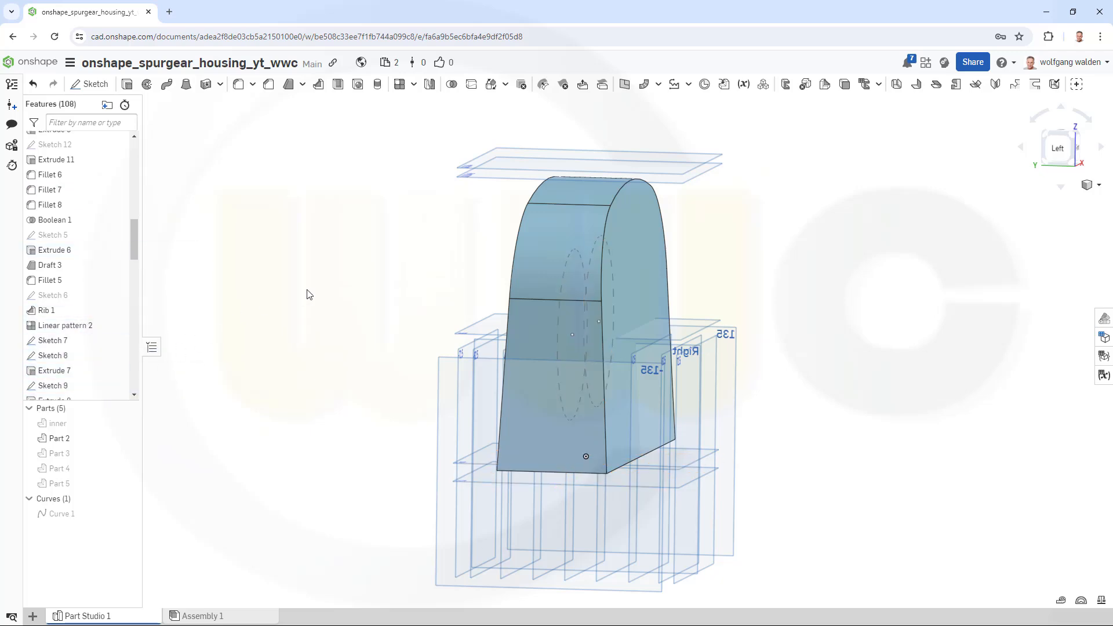
- Start a solid extrusion that removes material, hide Part 2, and choose the circles of Sketch 8 and Sketch 9 as profiles
{"action": "right_click_drag", "start_coordinate": [309, 293], "coordinate": [251, 316]}
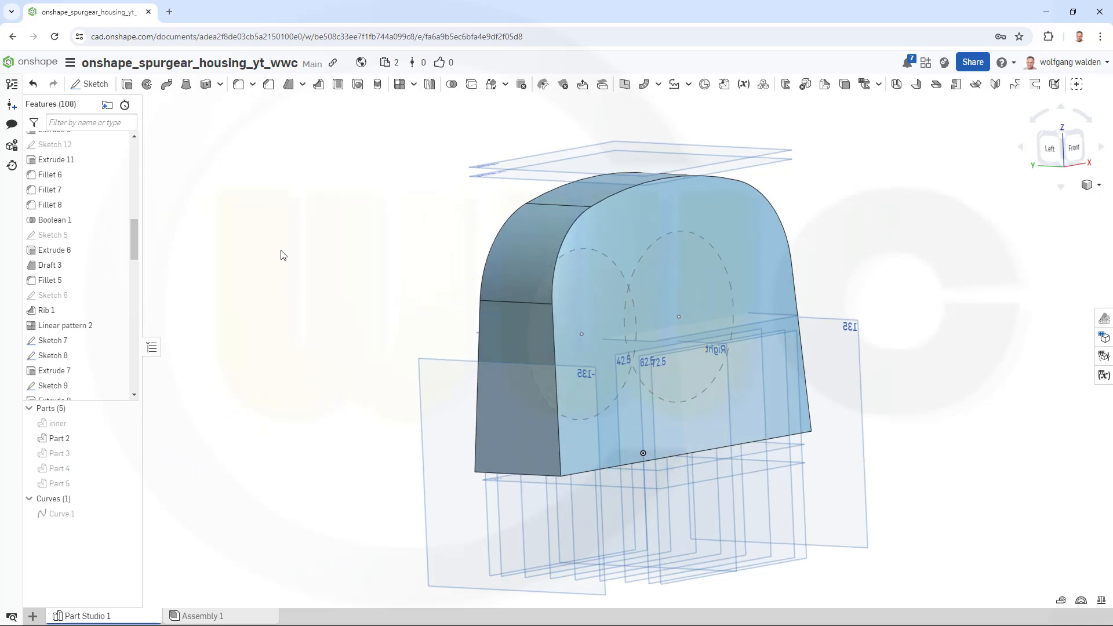
{"action": "left_click", "coordinate": [127, 85]}
{"action": "right_click_drag", "start_coordinate": [374, 306], "coordinate": [390, 305]}
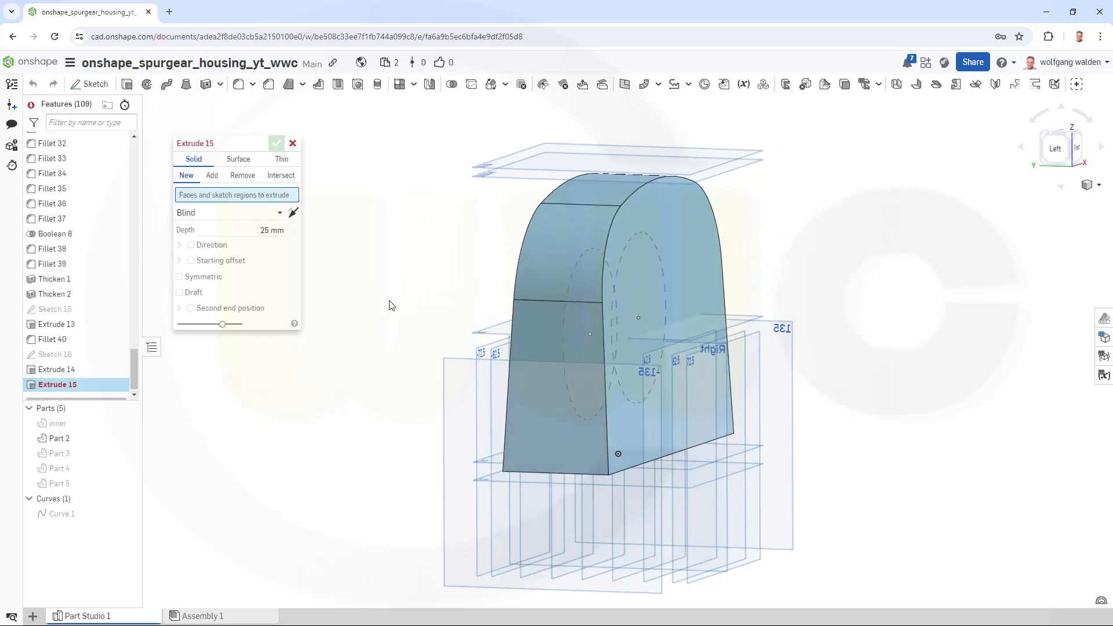
{"action": "left_click", "coordinate": [241, 177]}
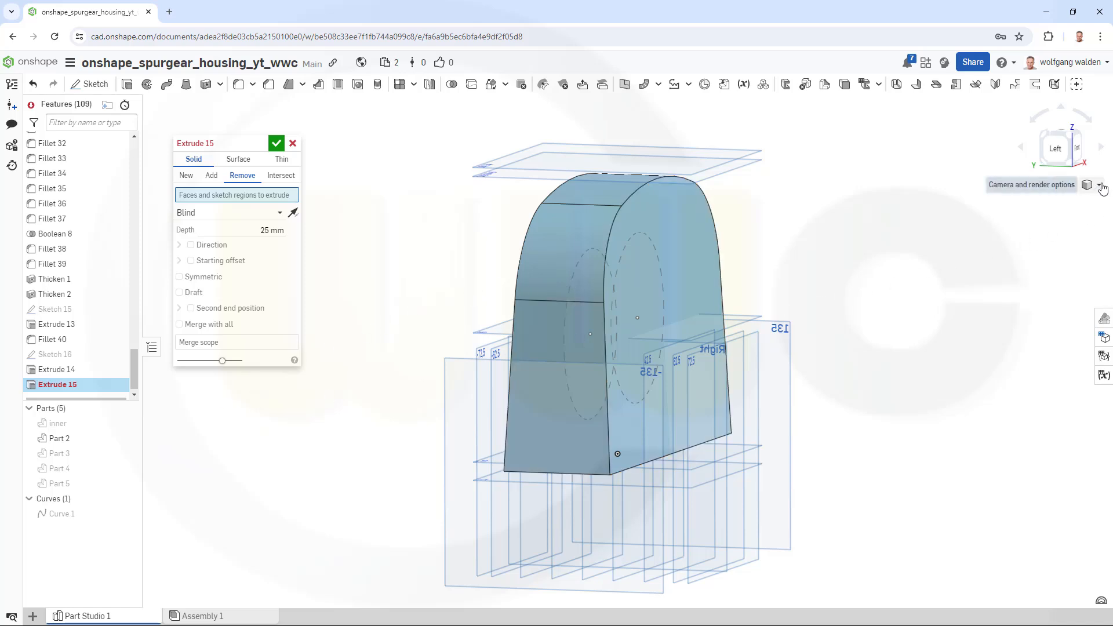
{"action": "left_click", "coordinate": [1102, 186]}
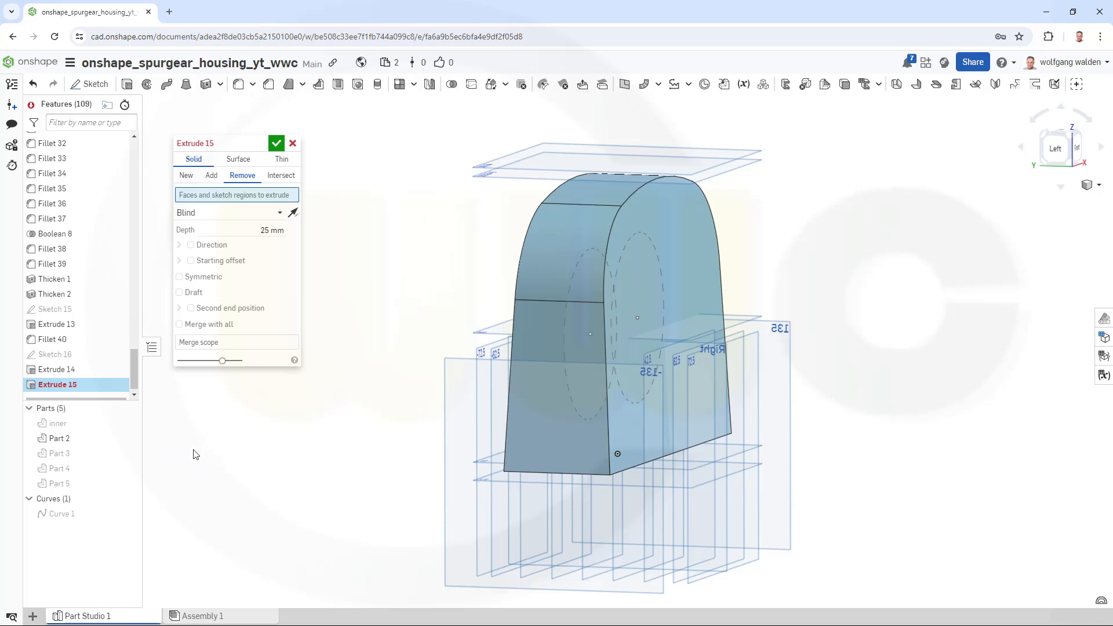
{"action": "left_click", "coordinate": [125, 439]}
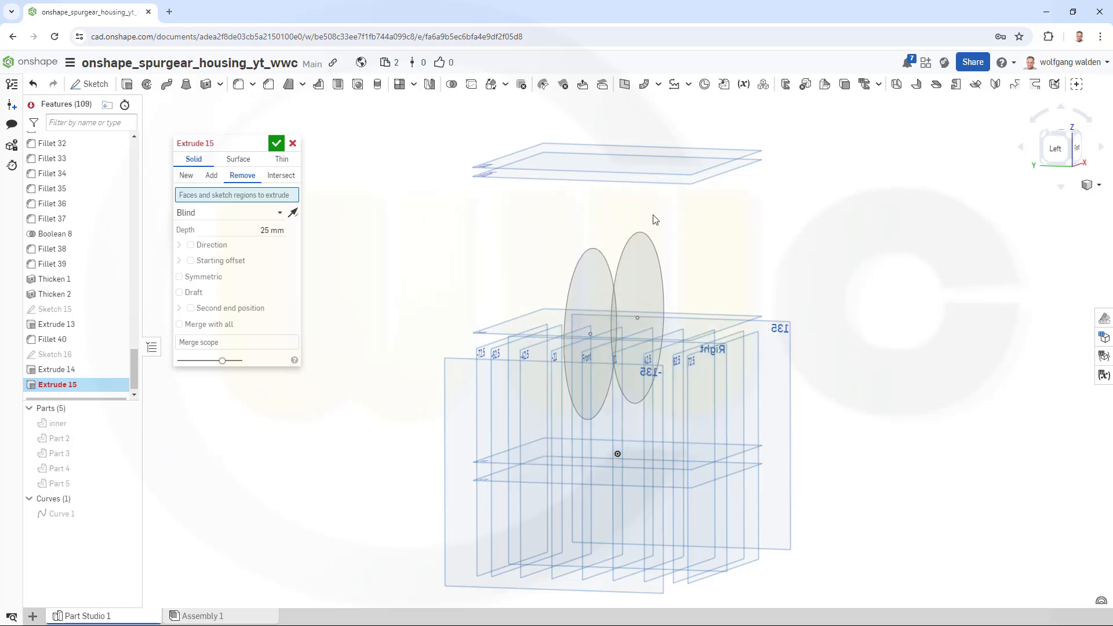
{"action": "left_click", "coordinate": [581, 275]}
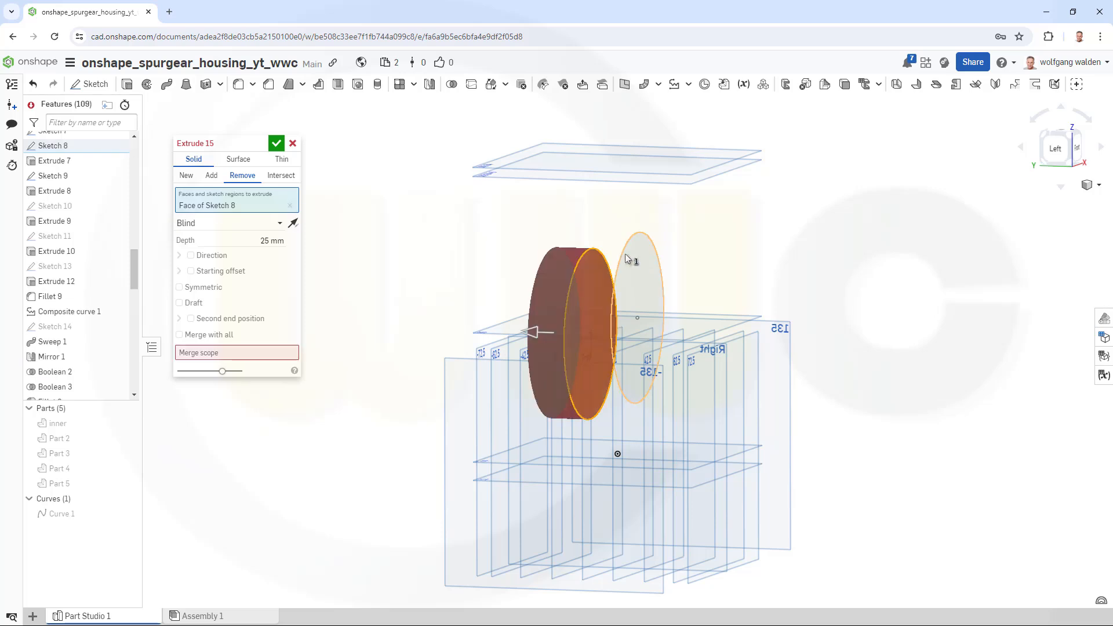
{"action": "left_click", "coordinate": [624, 255]}
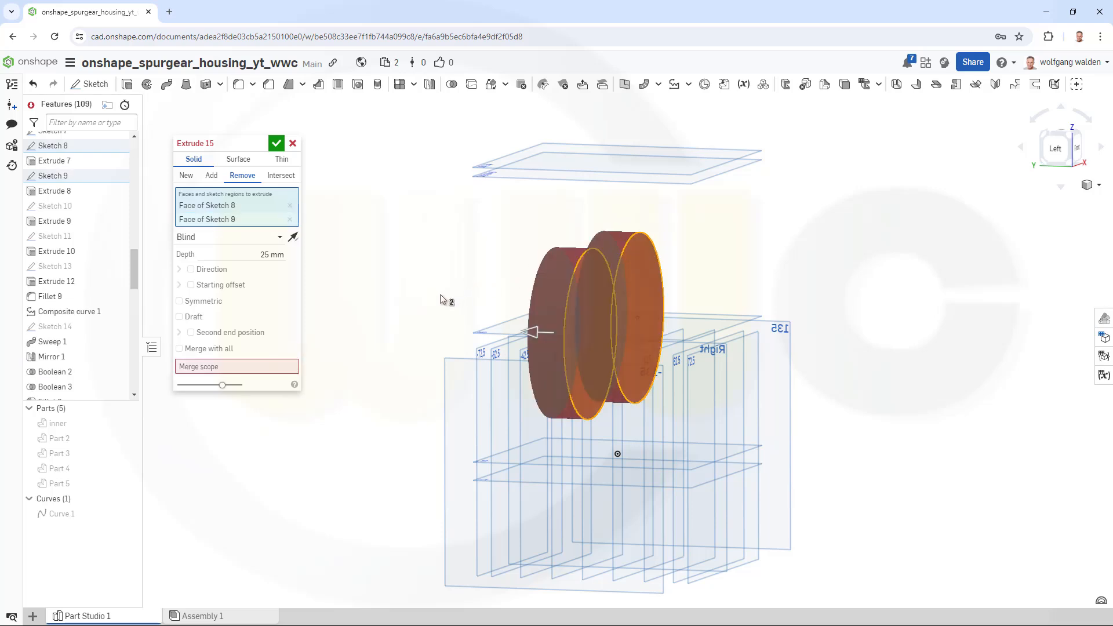
{"action": "right_click_drag", "start_coordinate": [422, 313], "coordinate": [444, 312]}
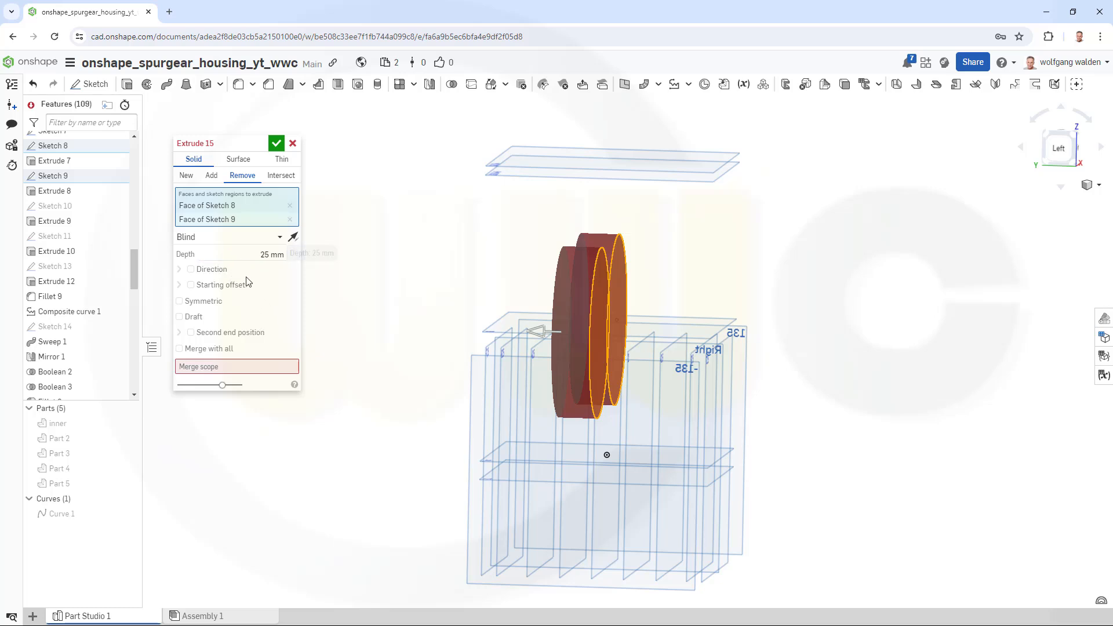
- Set the cut's end condition to Up to face with plane 72.5 as the target
{"action": "left_click", "coordinate": [279, 236]}
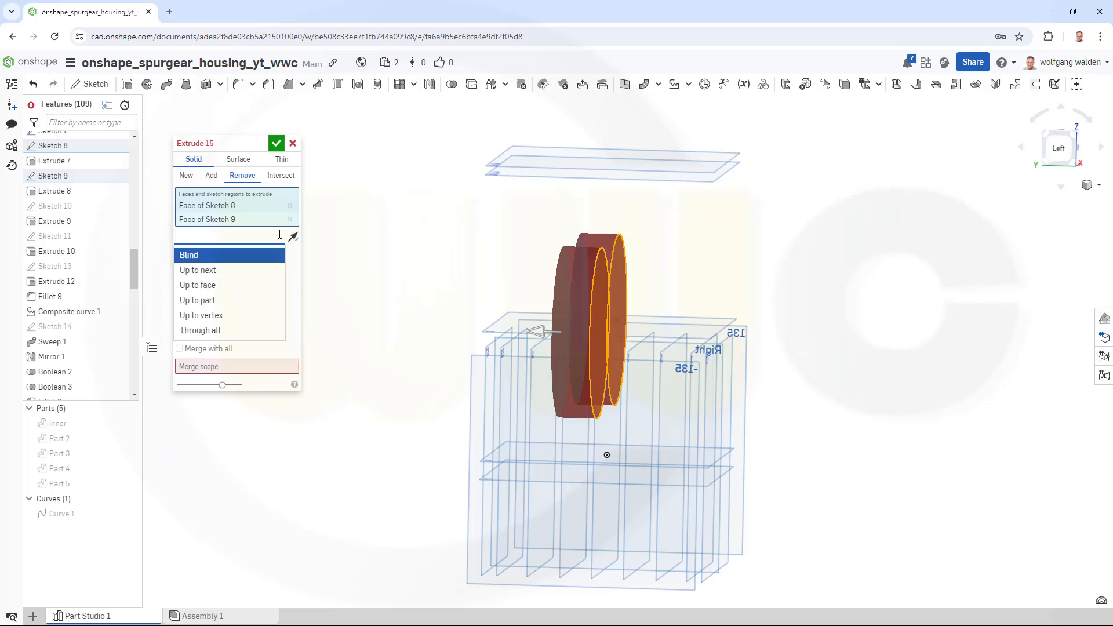
{"action": "left_click", "coordinate": [251, 287]}
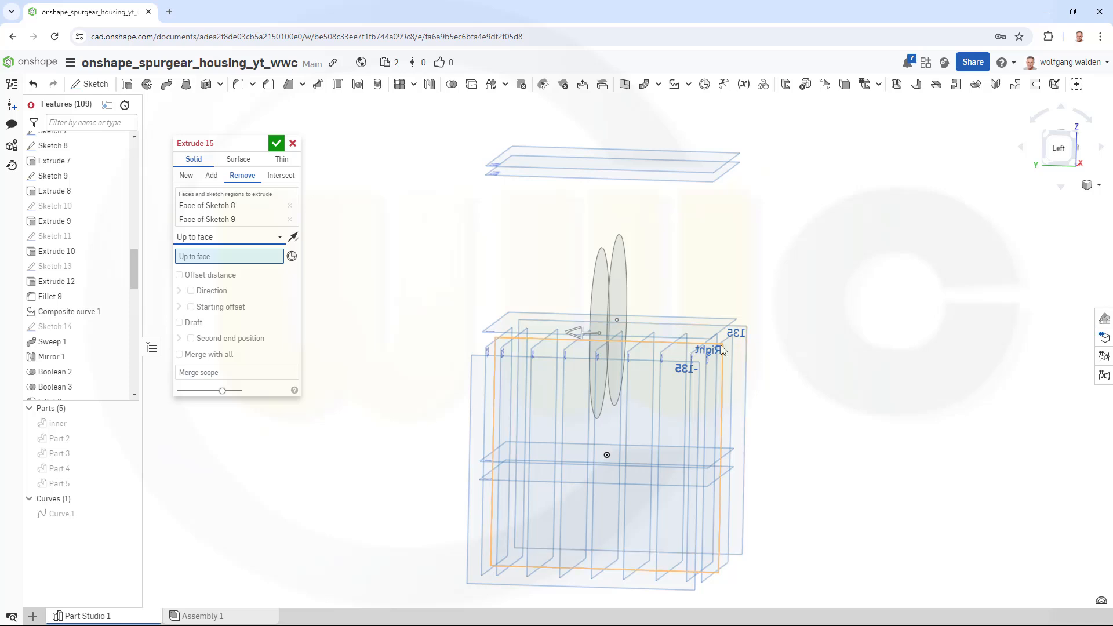
{"action": "right_click_drag", "start_coordinate": [763, 417], "coordinate": [775, 425]}
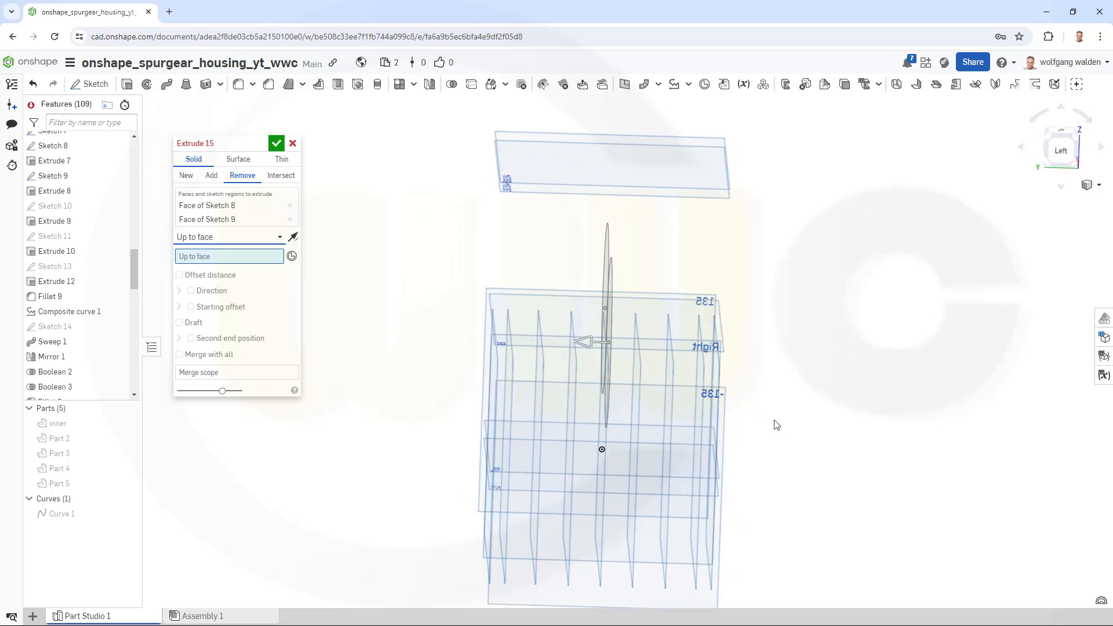
{"action": "left_click", "coordinate": [718, 332]}
{"action": "right_click_drag", "start_coordinate": [825, 440], "coordinate": [822, 422]}
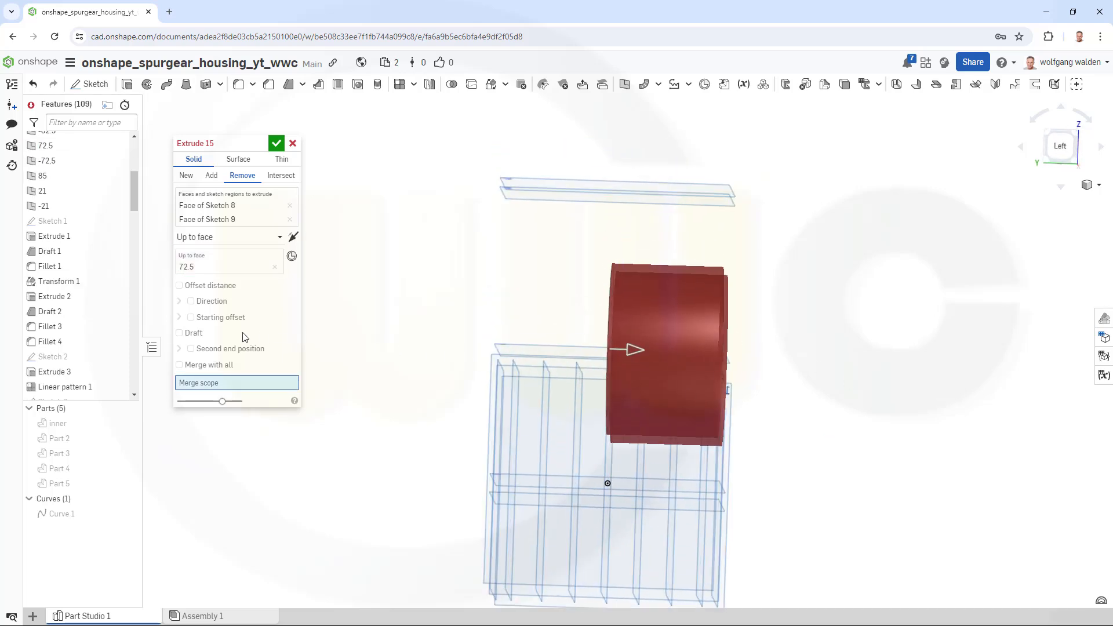
- Enable a starting offset of type Entity for the cut and choose plane 21 as its start
{"action": "left_click", "coordinate": [191, 318]}
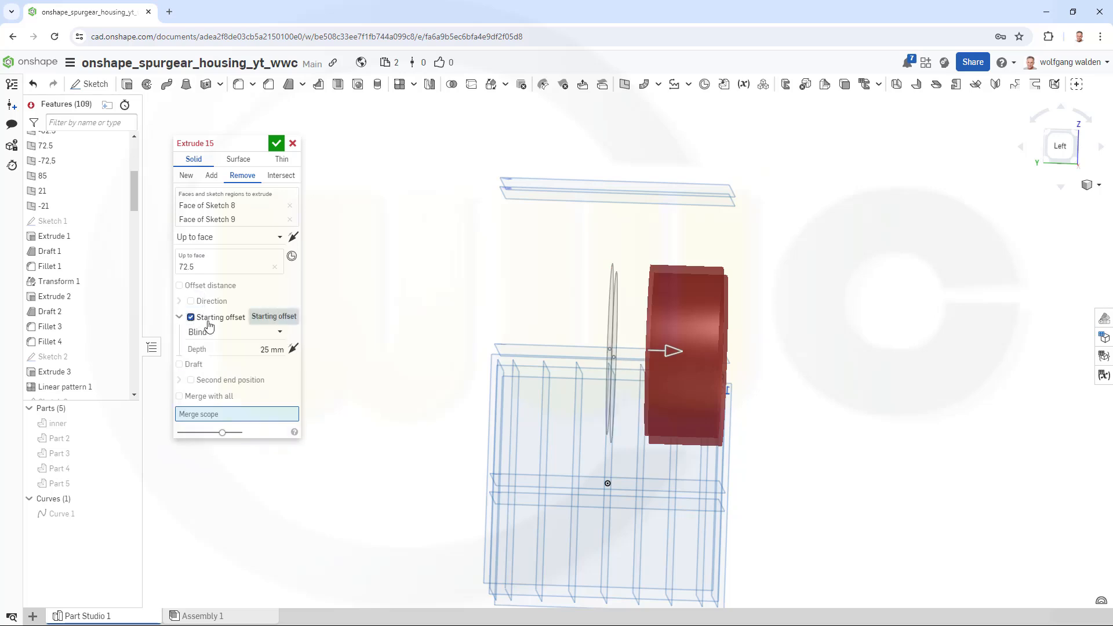
{"action": "left_click", "coordinate": [279, 331]}
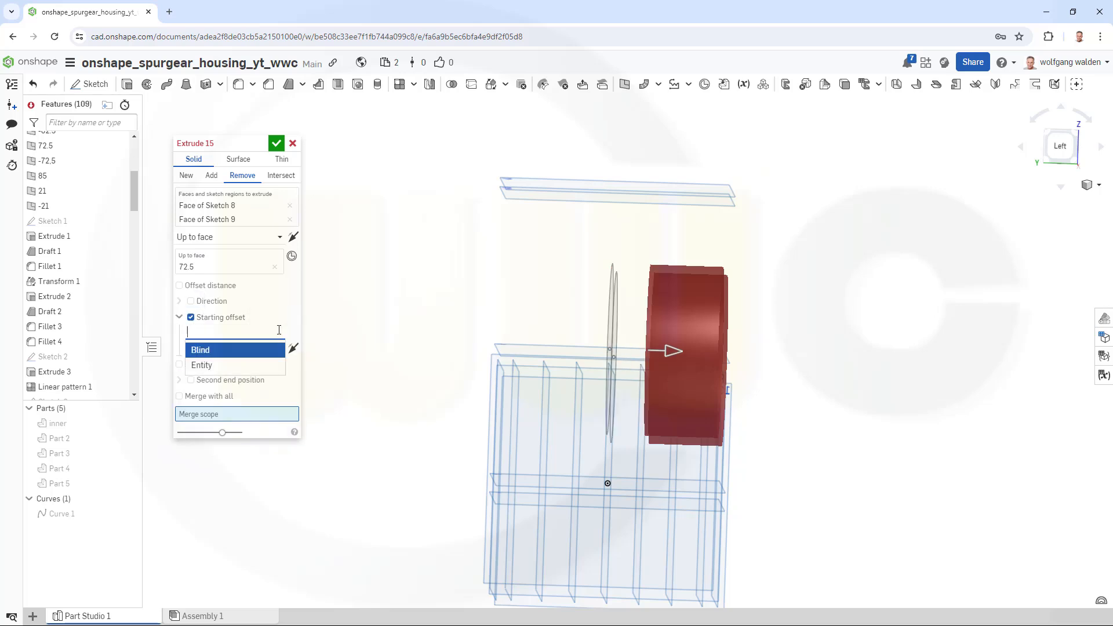
{"action": "left_click", "coordinate": [231, 365]}
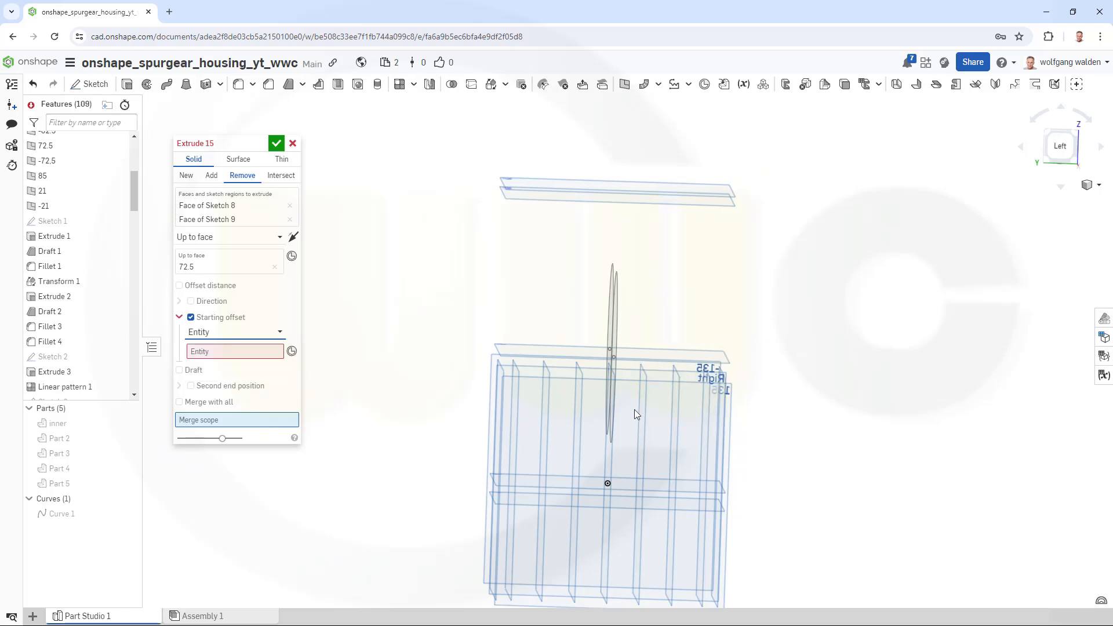
{"action": "right_click_drag", "start_coordinate": [634, 409], "coordinate": [631, 424]}
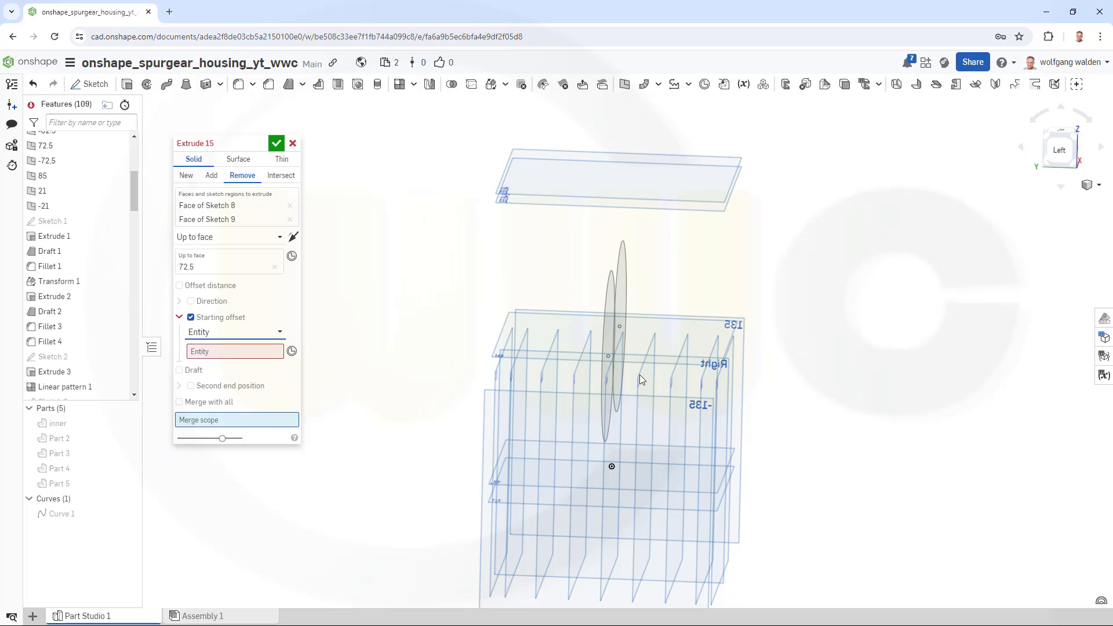
{"action": "left_click", "coordinate": [224, 352]}
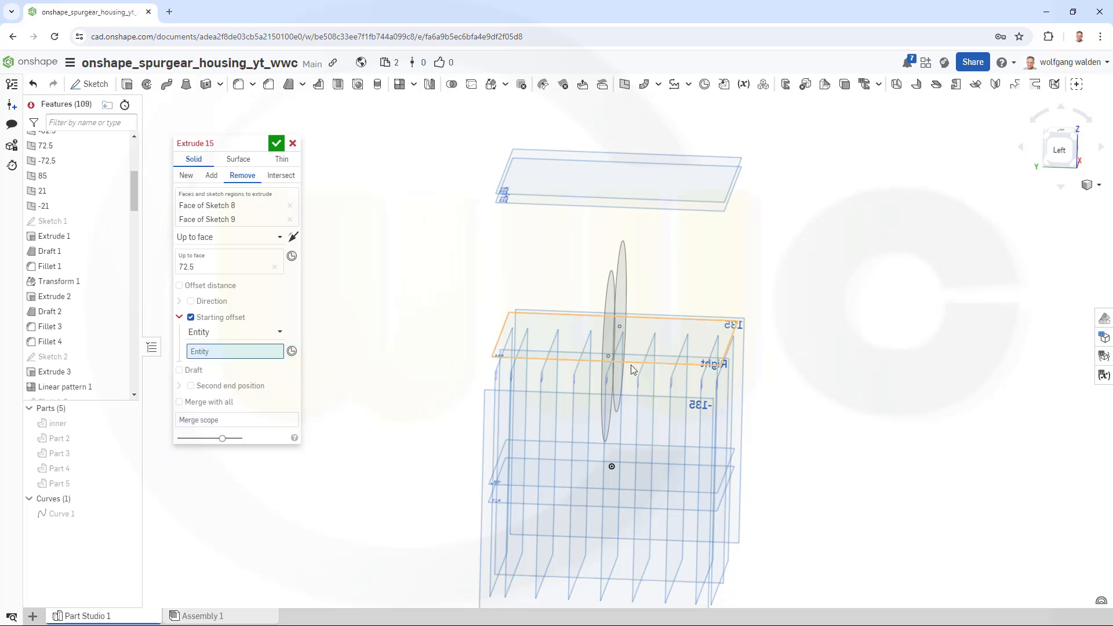
{"action": "left_click", "coordinate": [643, 375]}
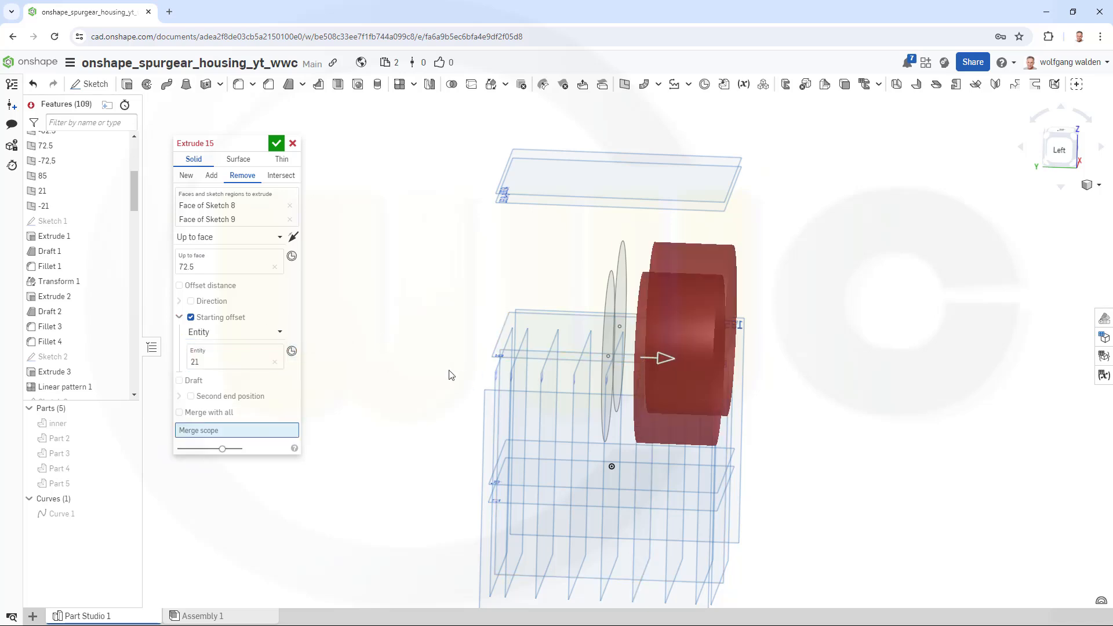
{"action": "mouse_move", "coordinate": [388, 322]}
{"action": "right_mouse_down"}
{"action": "mouse_move", "coordinate": [385, 308]}
{"action": "mouse_move", "coordinate": [392, 317]}
{"action": "right_mouse_up"}
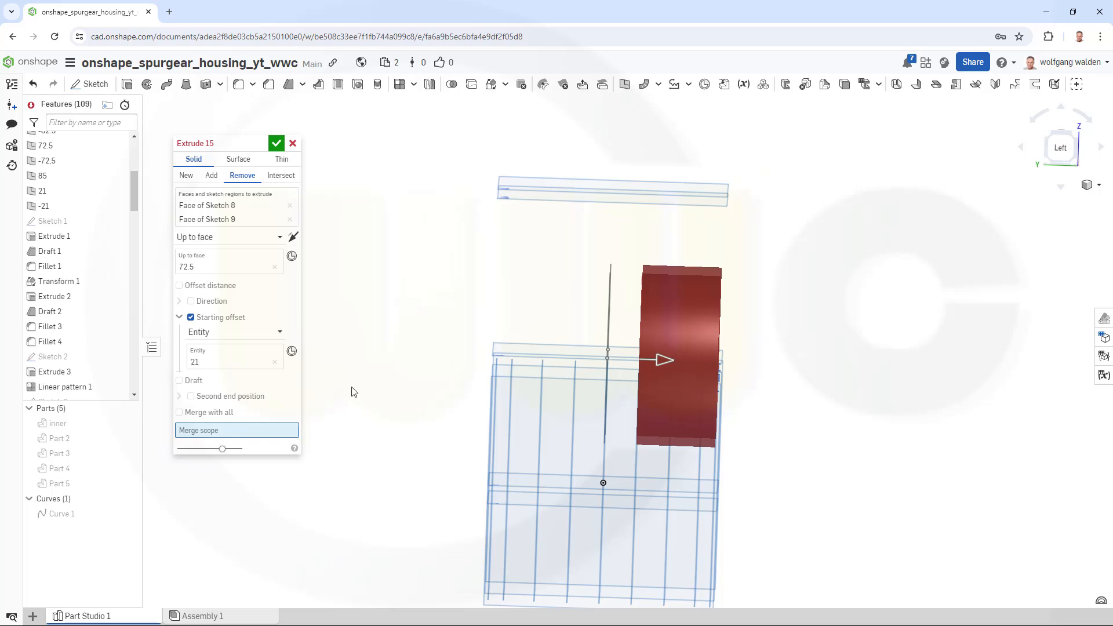
{"action": "left_click", "coordinate": [211, 363]}
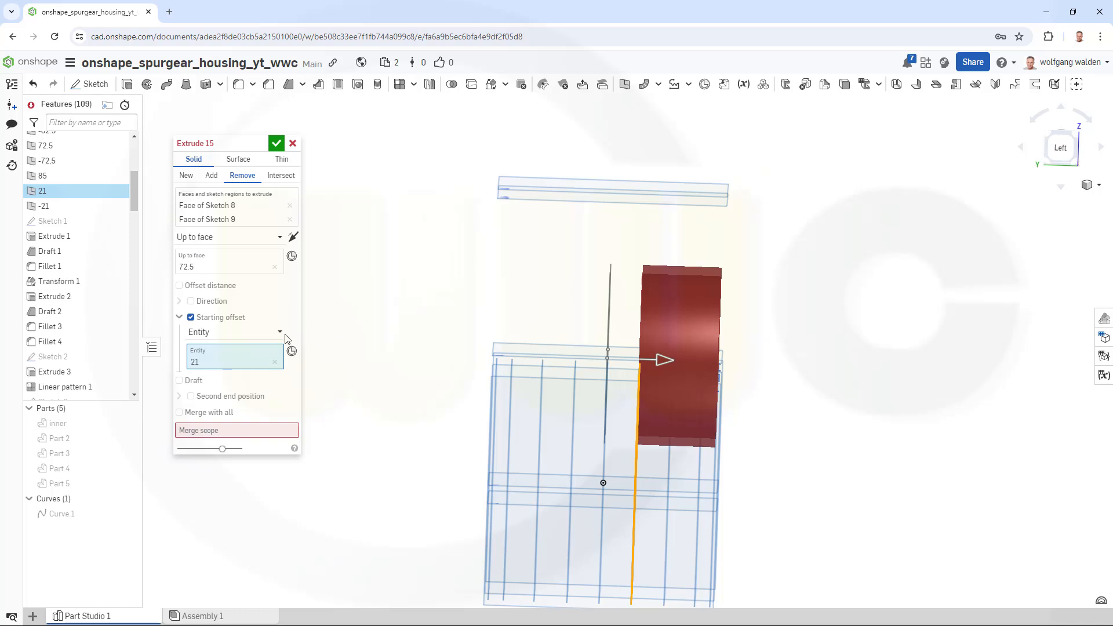
- Show Part 2, try to set it as the cut's merge scope, and accept the extrusion
{"action": "left_click", "coordinate": [238, 432]}
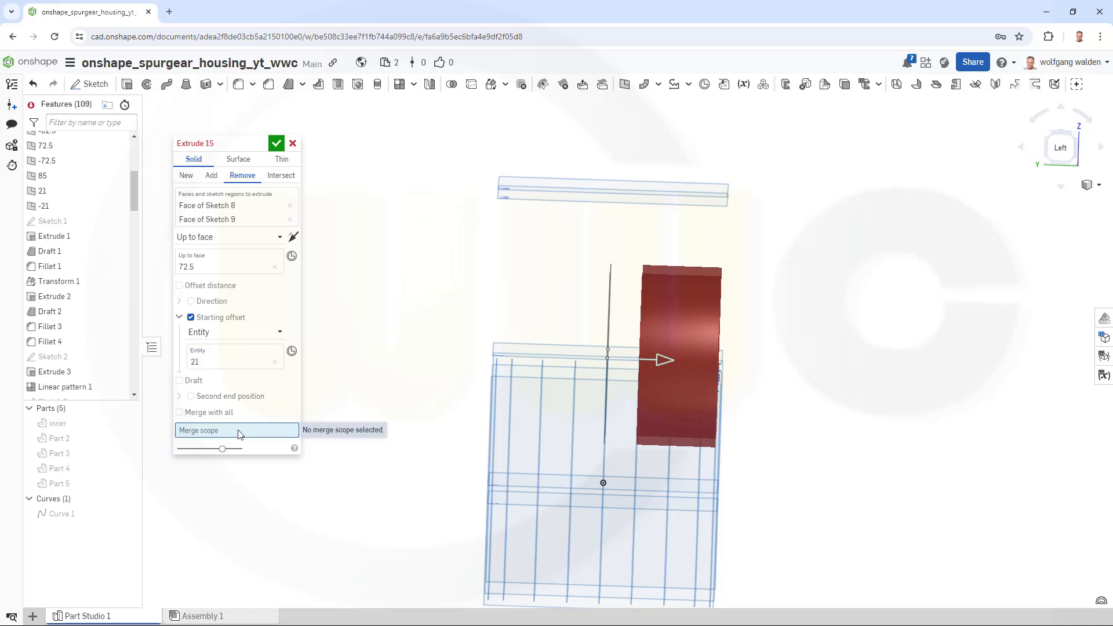
{"action": "left_click", "coordinate": [120, 440]}
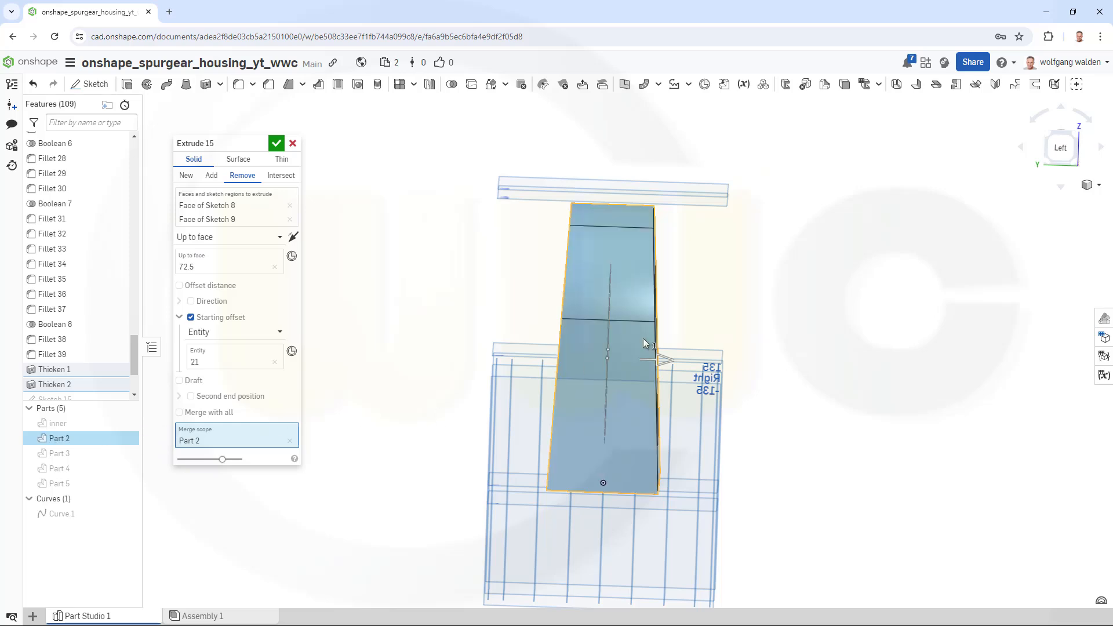
{"action": "left_click", "coordinate": [638, 270]}
{"action": "right_click_drag", "start_coordinate": [748, 323], "coordinate": [389, 381]}
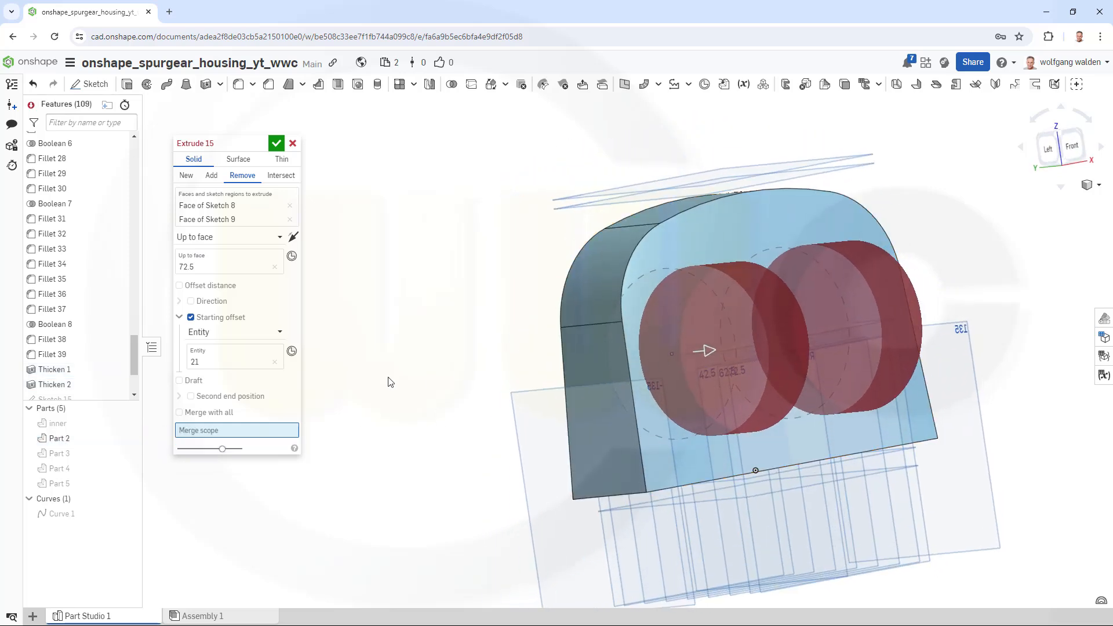
{"action": "left_click", "coordinate": [276, 143]}
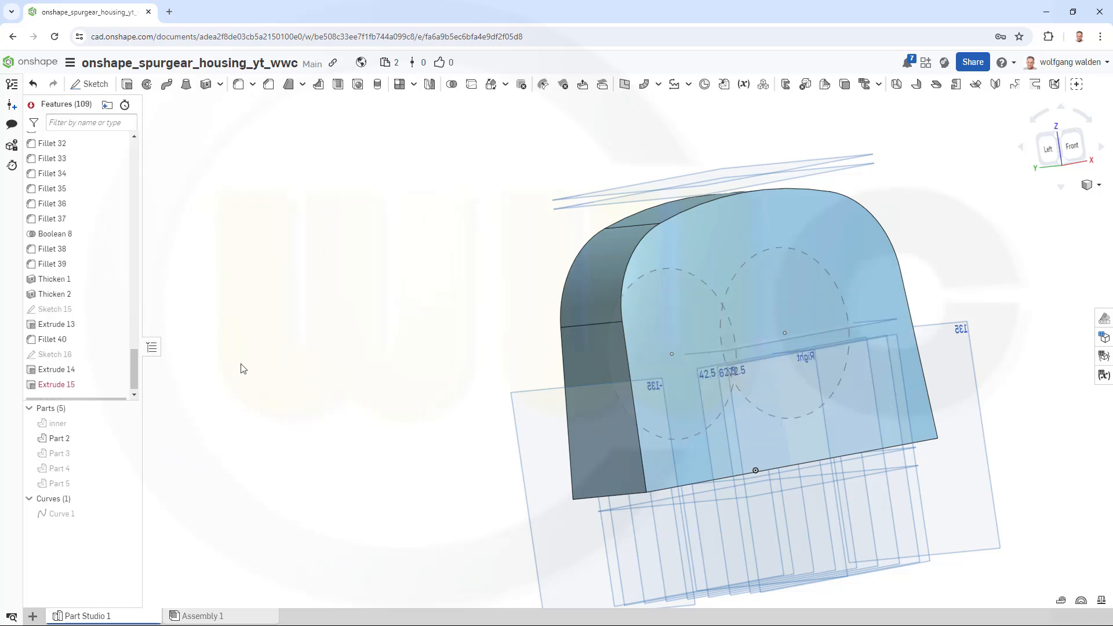
- Reopen Extrude 15 and set Part 2 as its merge scope to cut both circular recesses
{"action": "double_click", "coordinate": [64, 384]}
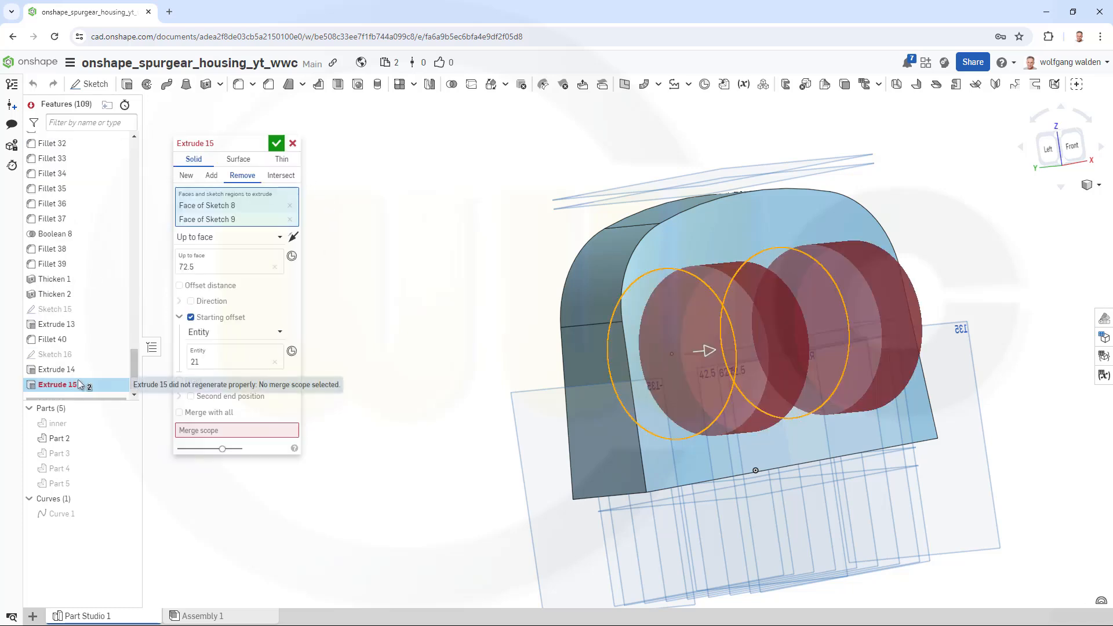
{"action": "left_click", "coordinate": [204, 430]}
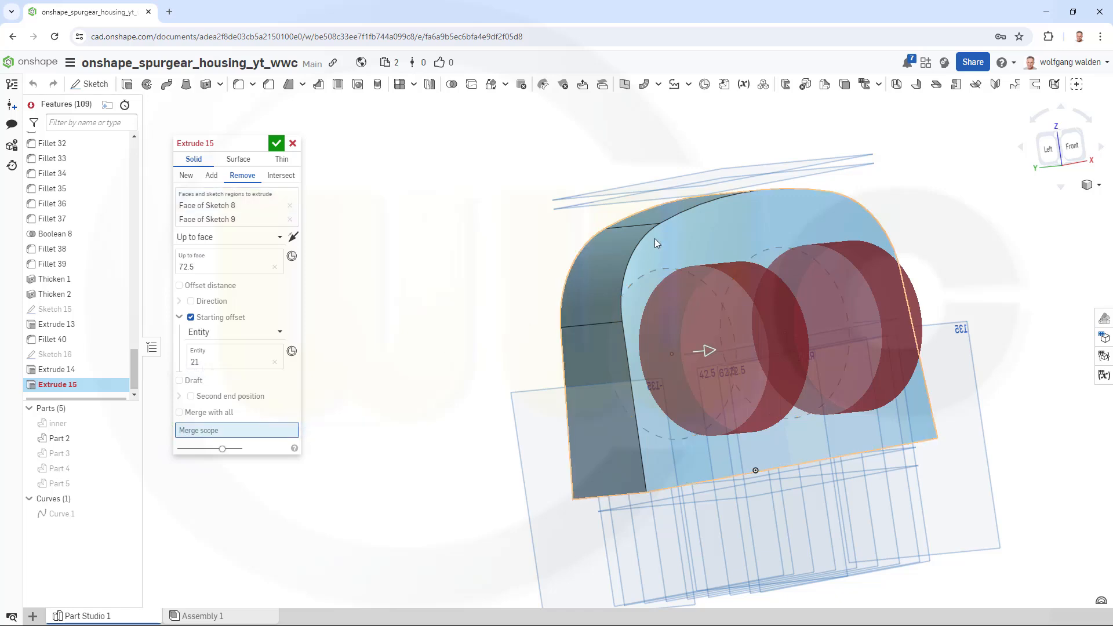
{"action": "left_click", "coordinate": [674, 234]}
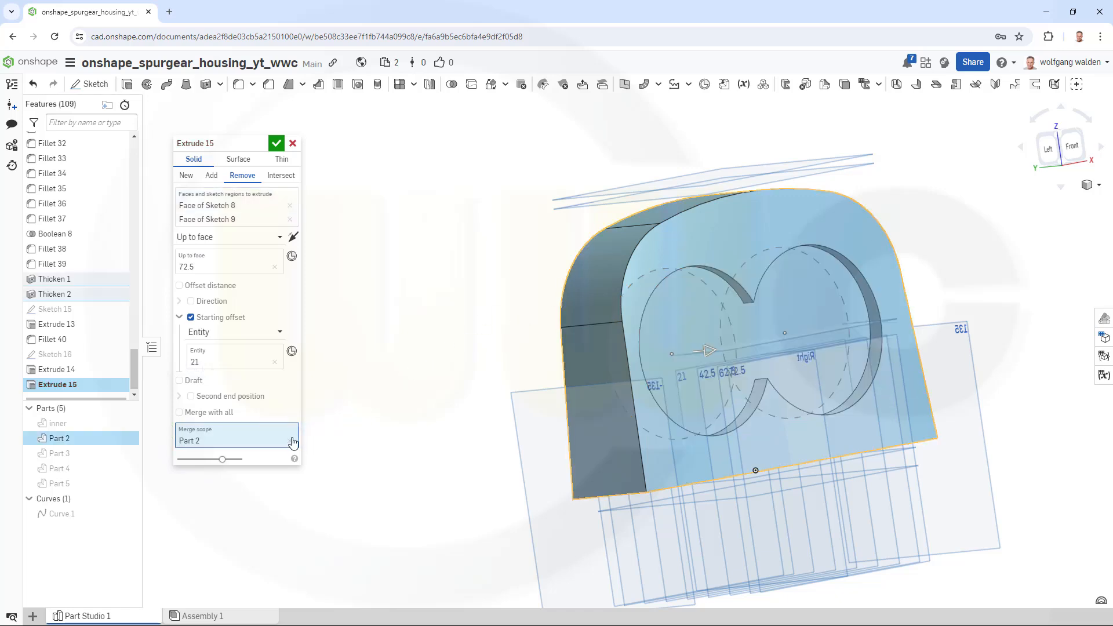
{"action": "left_click", "coordinate": [276, 143]}
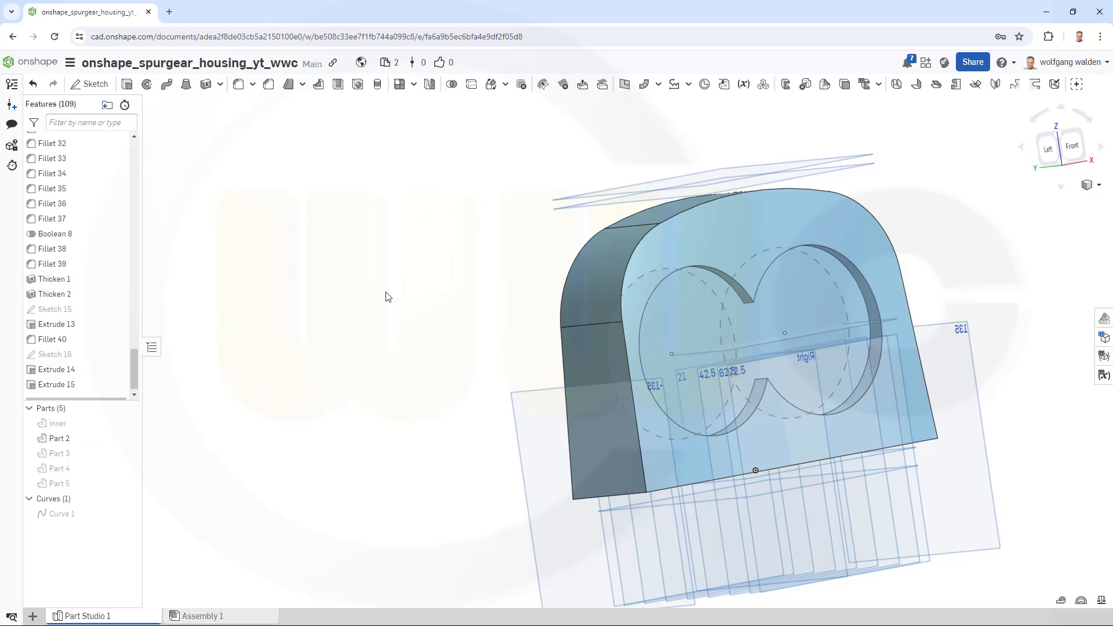
- Hide Part 2 and start a Remove extrusion using the circular regions of Sketch 8 and Sketch 9
{"action": "right_click_drag", "start_coordinate": [385, 295], "coordinate": [403, 312]}
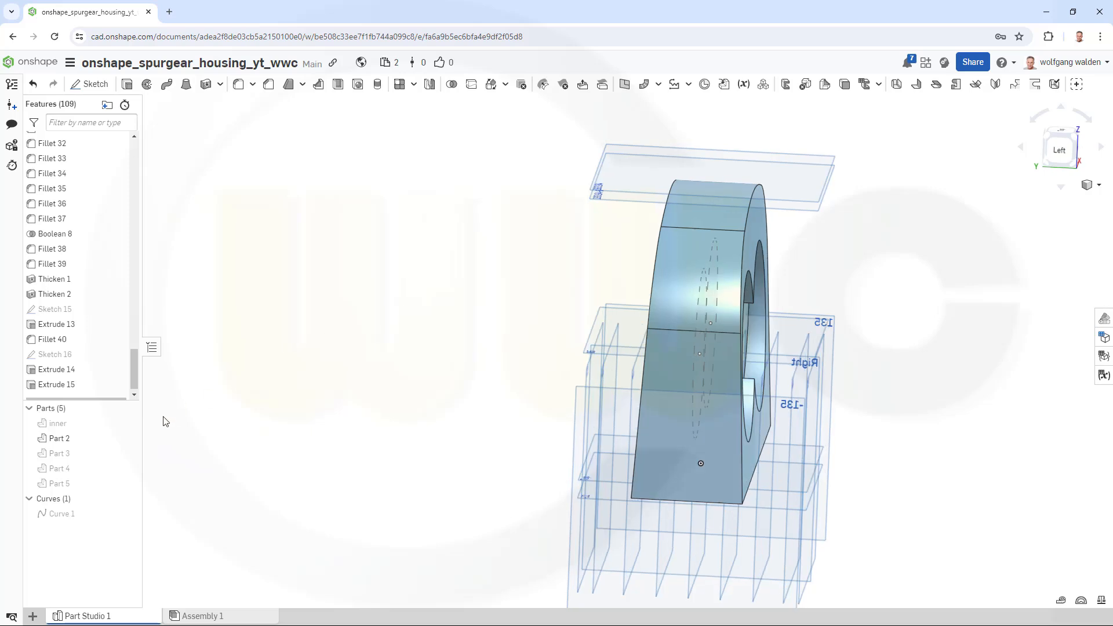
{"action": "left_click", "coordinate": [128, 439]}
{"action": "right_click_drag", "start_coordinate": [467, 380], "coordinate": [433, 373]}
{"action": "left_click", "coordinate": [127, 84]}
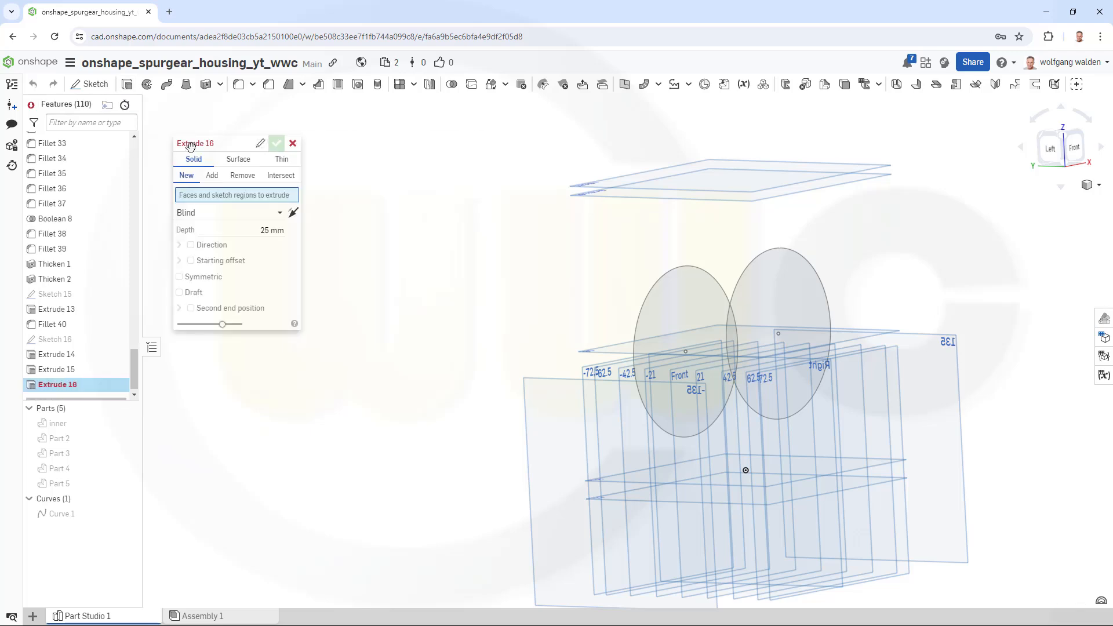
{"action": "left_click", "coordinate": [239, 177]}
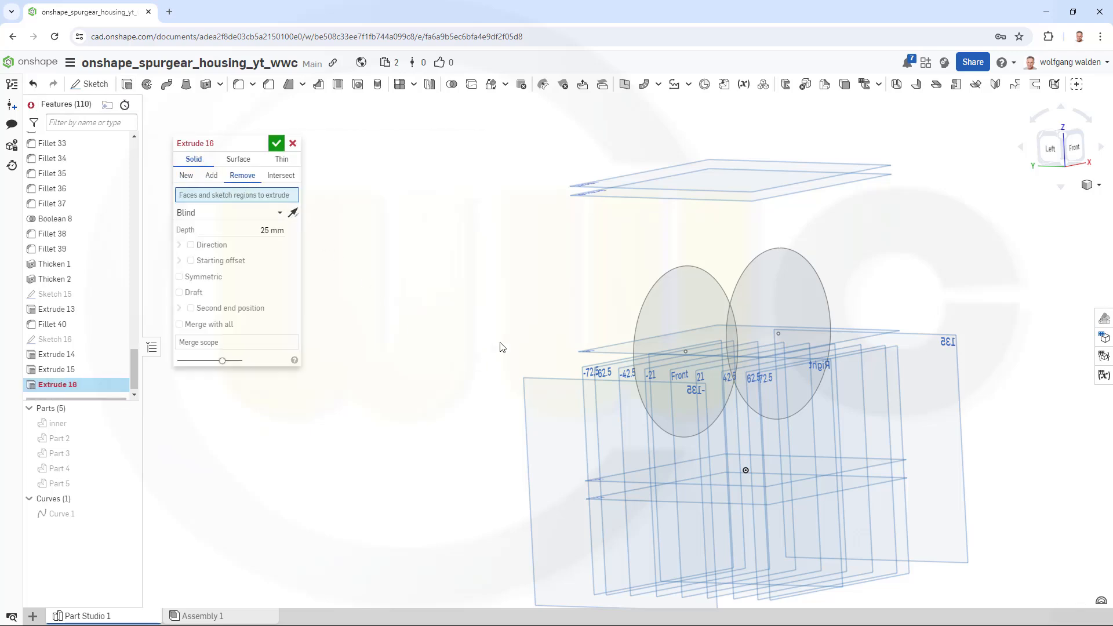
{"action": "left_click", "coordinate": [651, 298]}
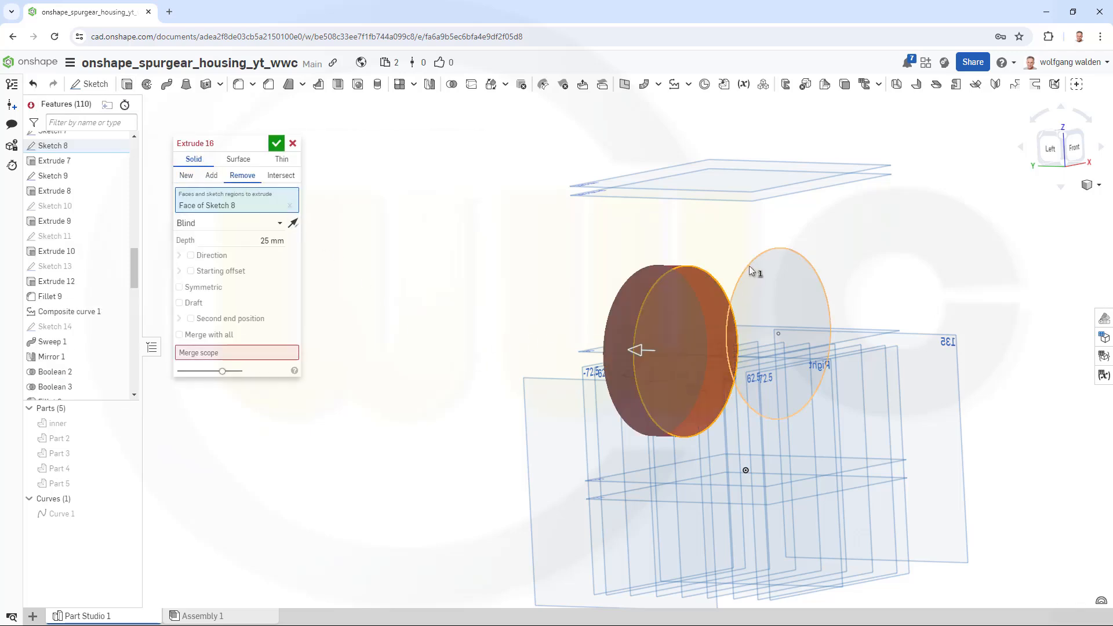
{"action": "left_click", "coordinate": [749, 267]}
- Set the cut's end condition to Up to face with plane -72.5 as the target
{"action": "right_click_drag", "start_coordinate": [474, 338], "coordinate": [496, 341]}
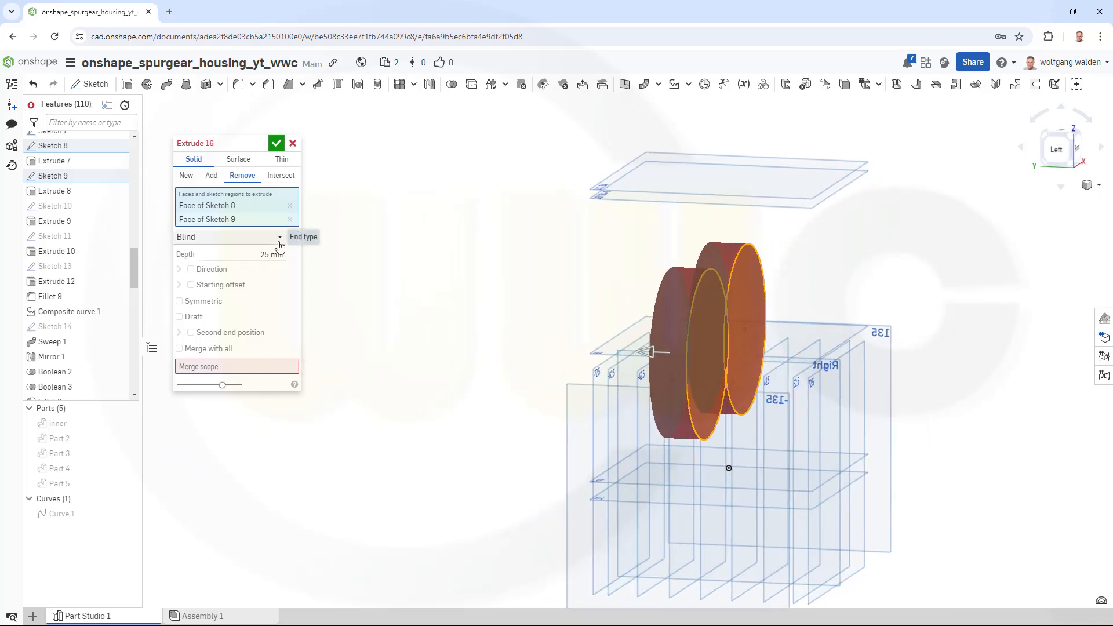
{"action": "left_click", "coordinate": [280, 244]}
{"action": "left_click", "coordinate": [220, 286]}
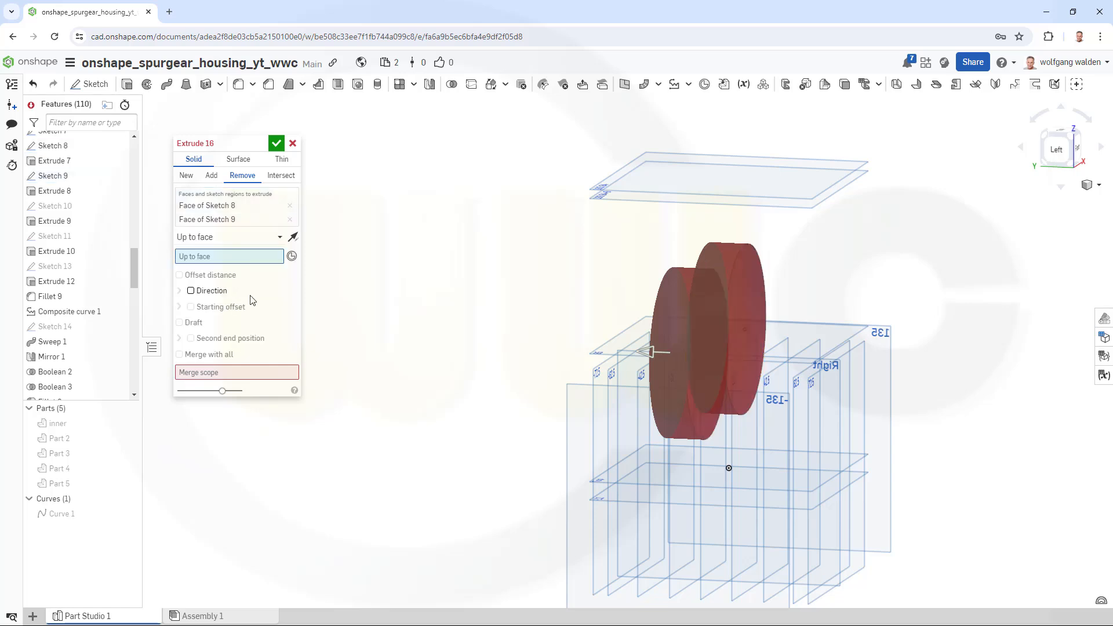
{"action": "left_click", "coordinate": [594, 381]}
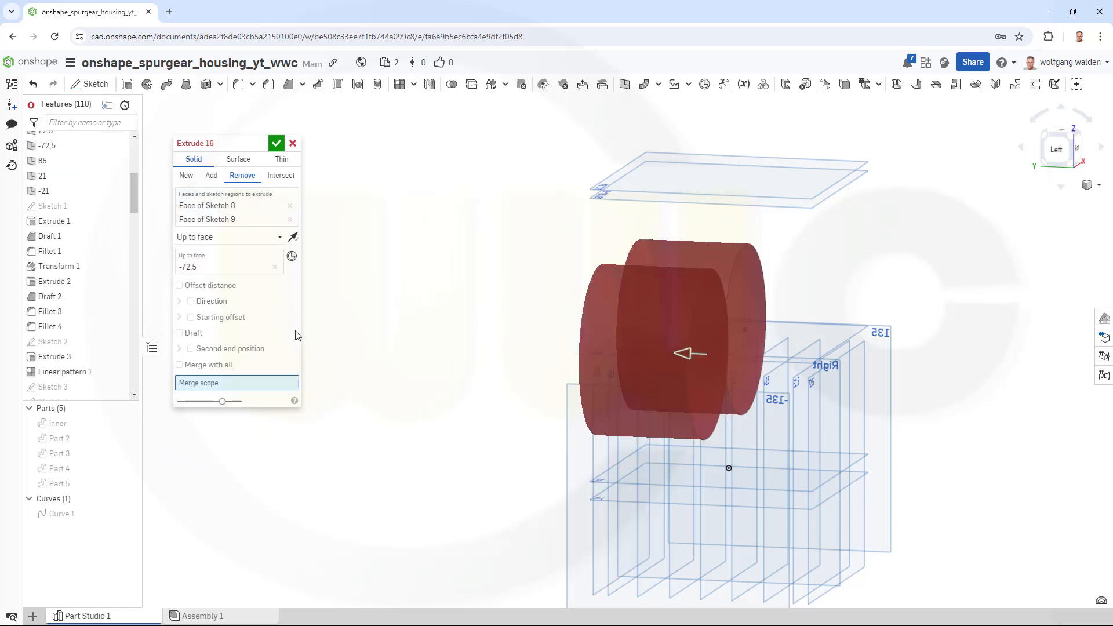
- Enable a starting offset of type Entity for the cut and choose plane -21 as its start
{"action": "left_click", "coordinate": [191, 318]}
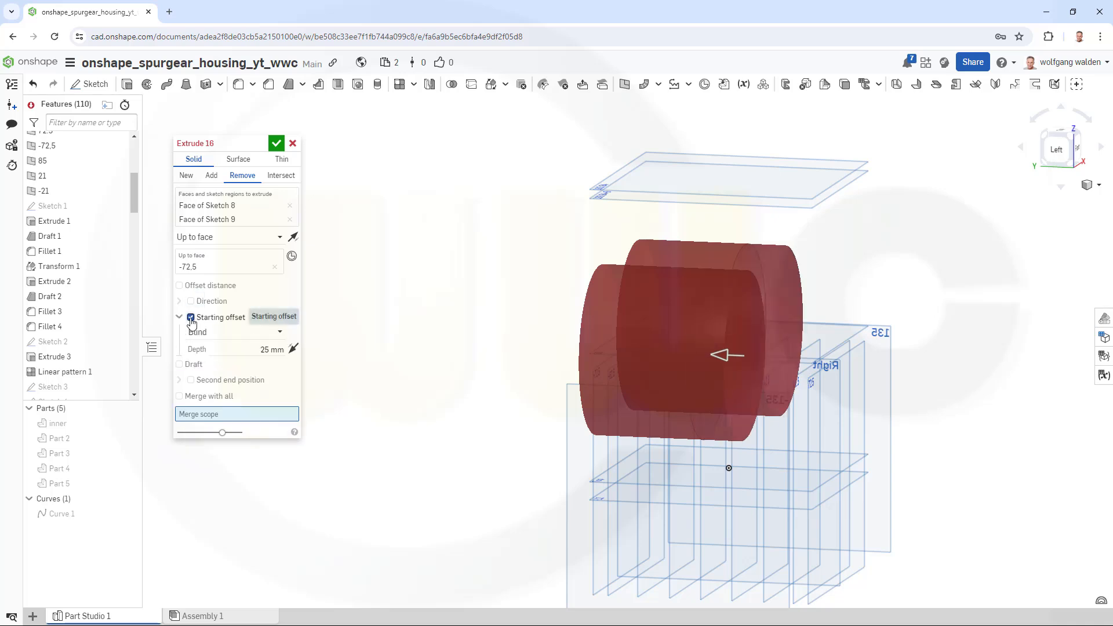
{"action": "left_click", "coordinate": [278, 335]}
{"action": "left_click", "coordinate": [239, 366]}
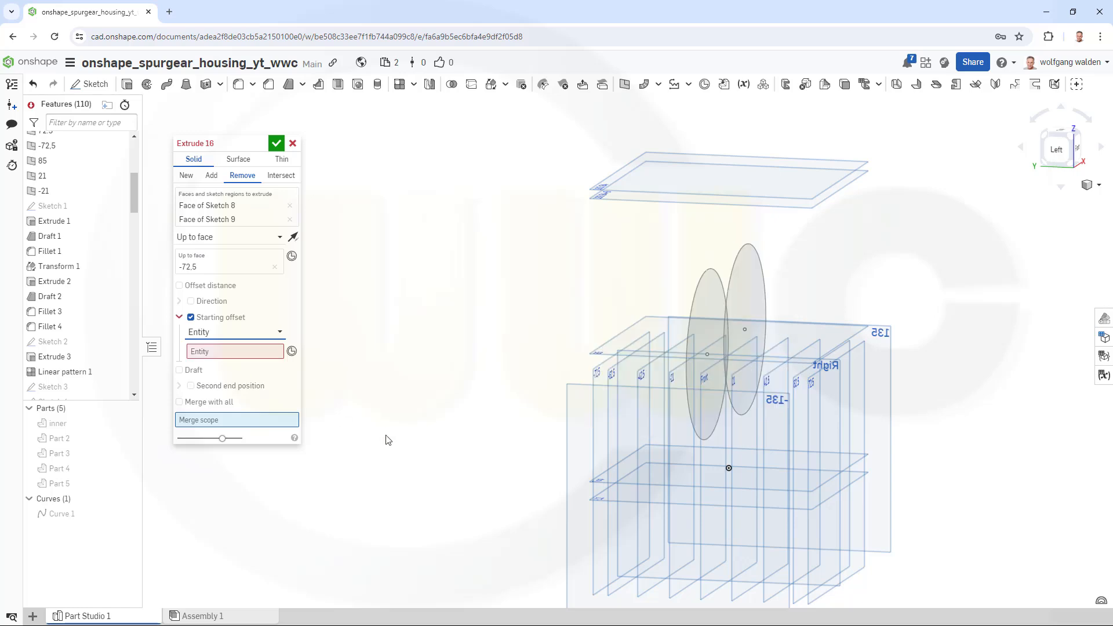
{"action": "right_click_drag", "start_coordinate": [436, 432], "coordinate": [451, 430]}
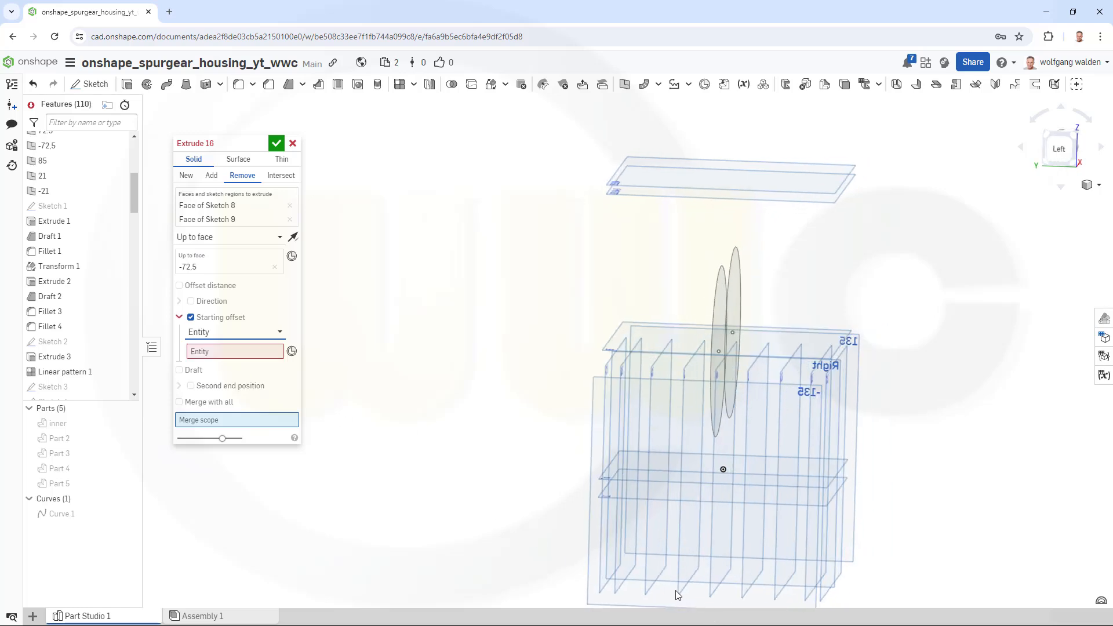
{"action": "left_click", "coordinate": [252, 353]}
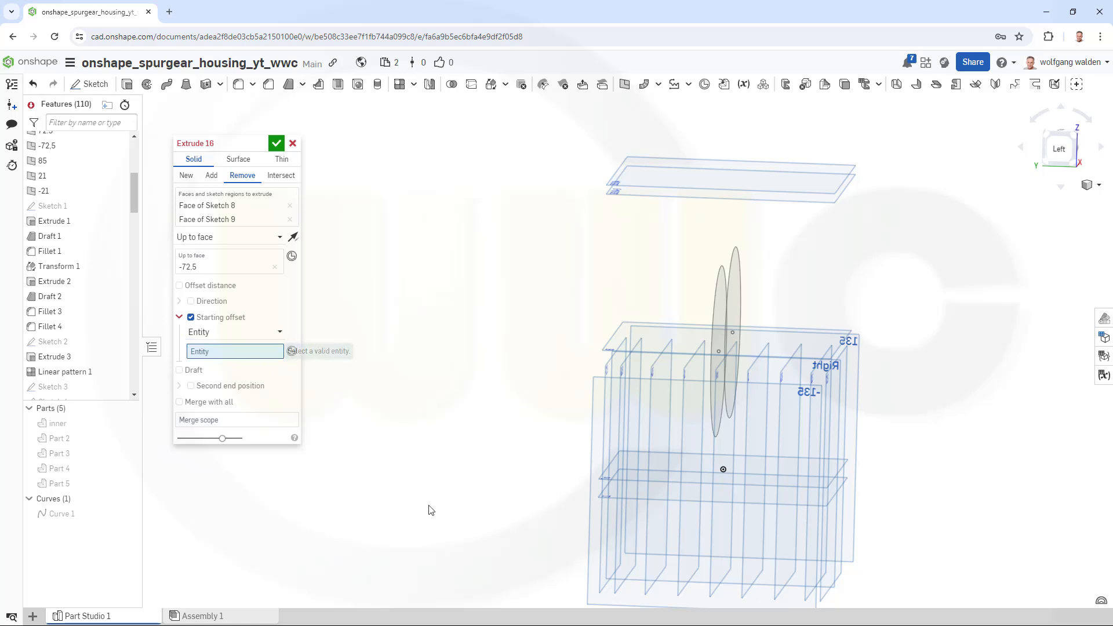
{"action": "left_click", "coordinate": [689, 594]}
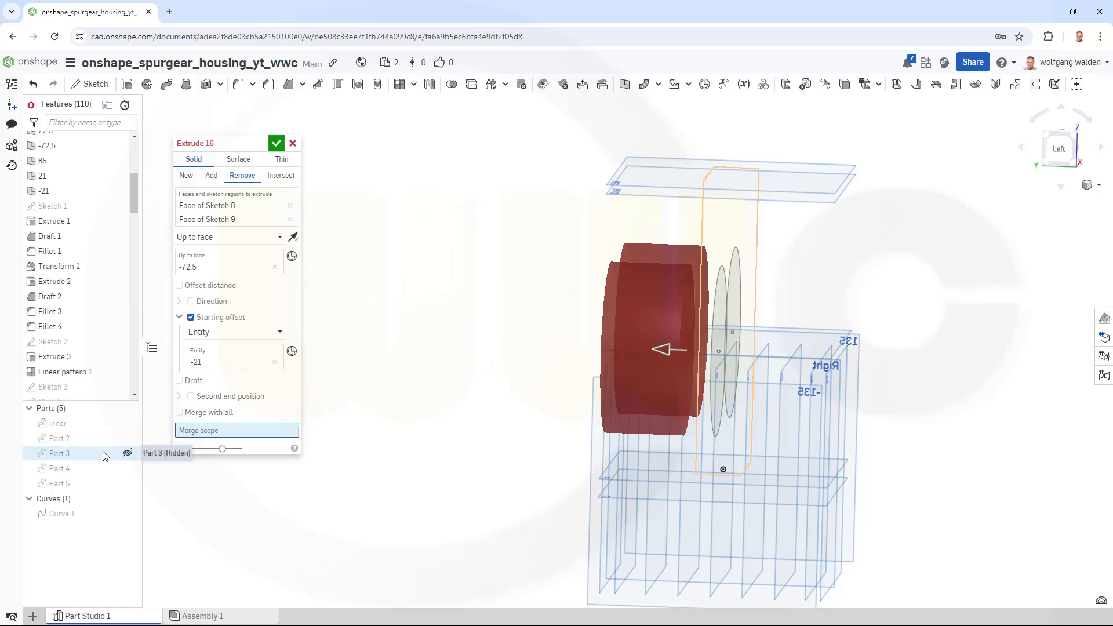
- Show Part 2, set it as the cut's merge scope, and accept the extrusion
{"action": "left_click", "coordinate": [127, 438]}
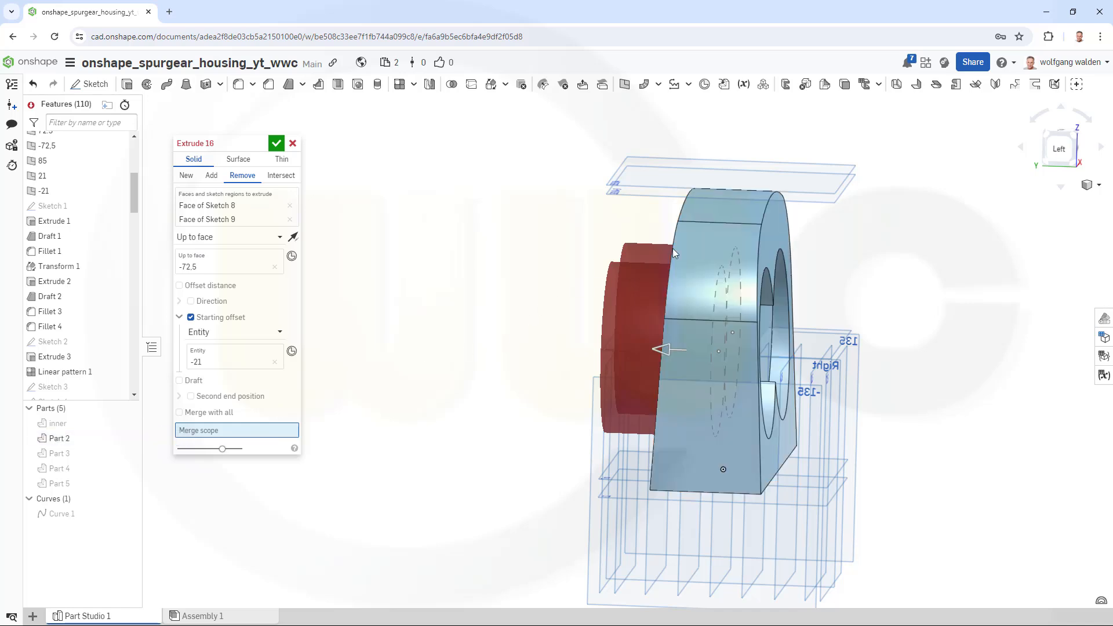
{"action": "left_click", "coordinate": [702, 243]}
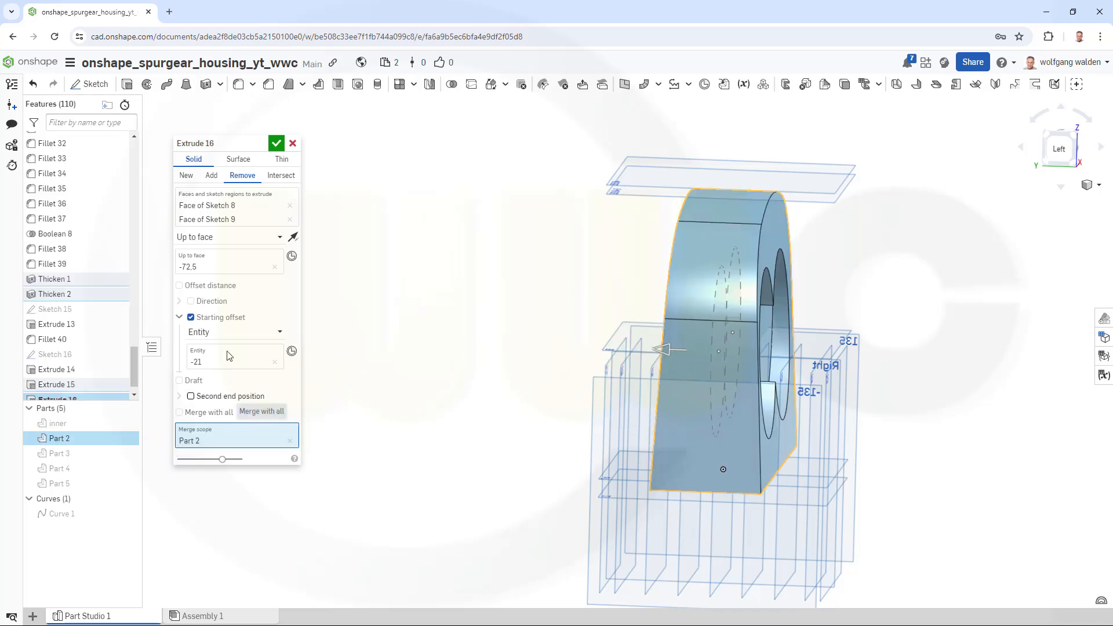
{"action": "left_click", "coordinate": [276, 144]}
{"action": "right_click_drag", "start_coordinate": [427, 281], "coordinate": [350, 283]}
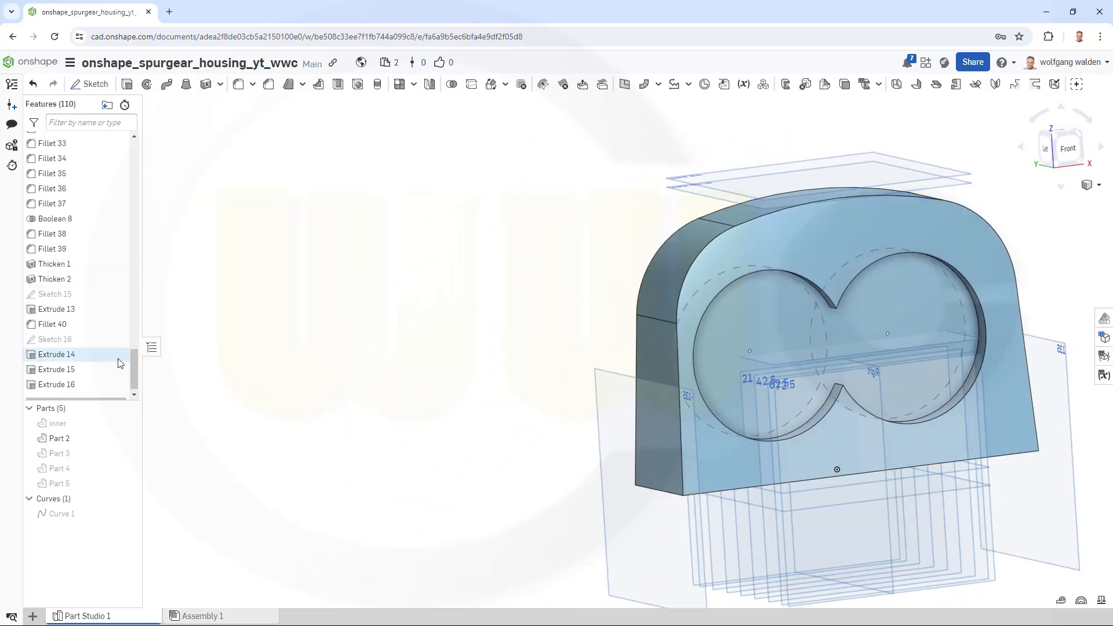
- Hide all planes in the part studio
{"action": "left_click_drag", "start_coordinate": [136, 371], "coordinate": [184, 144]}
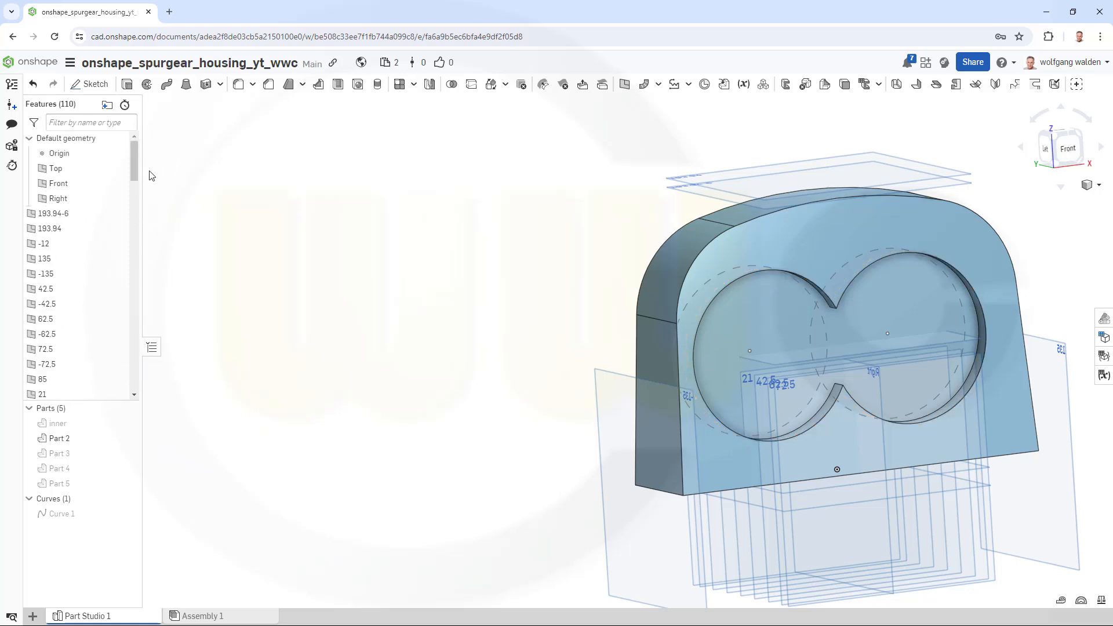
{"action": "right_click", "coordinate": [61, 168]}
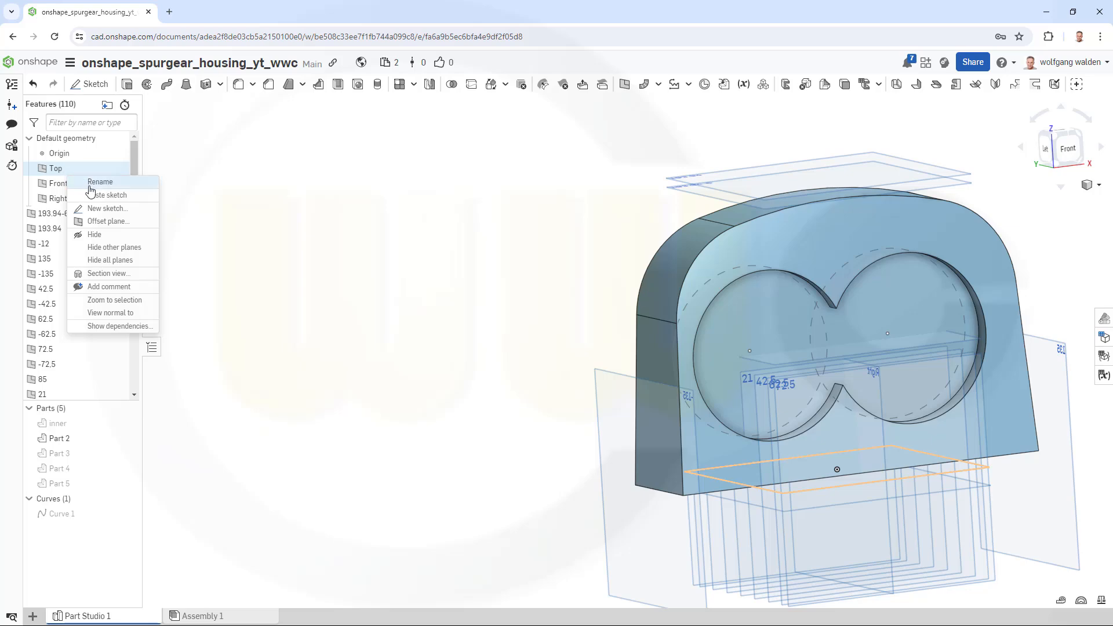
{"action": "left_click", "coordinate": [110, 260]}
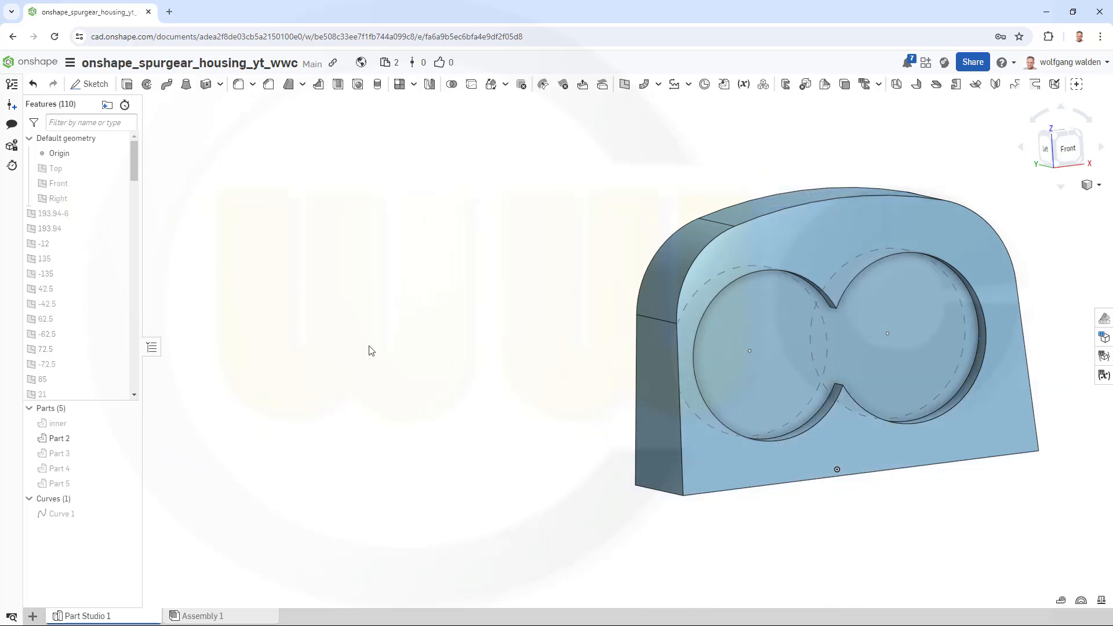
- Hide all sketches in the part studio, including the circle sketches
{"action": "right_click_drag", "start_coordinate": [370, 347], "coordinate": [262, 368]}
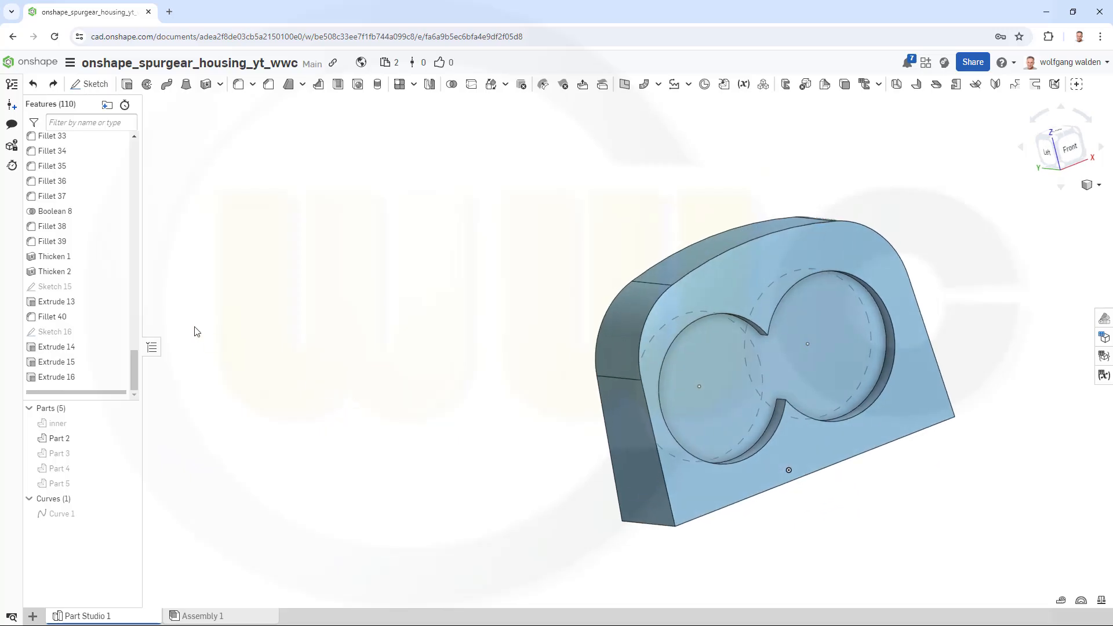
{"action": "scroll", "coordinate": [109, 236], "scroll_direction": "up", "scroll_amount": 10}
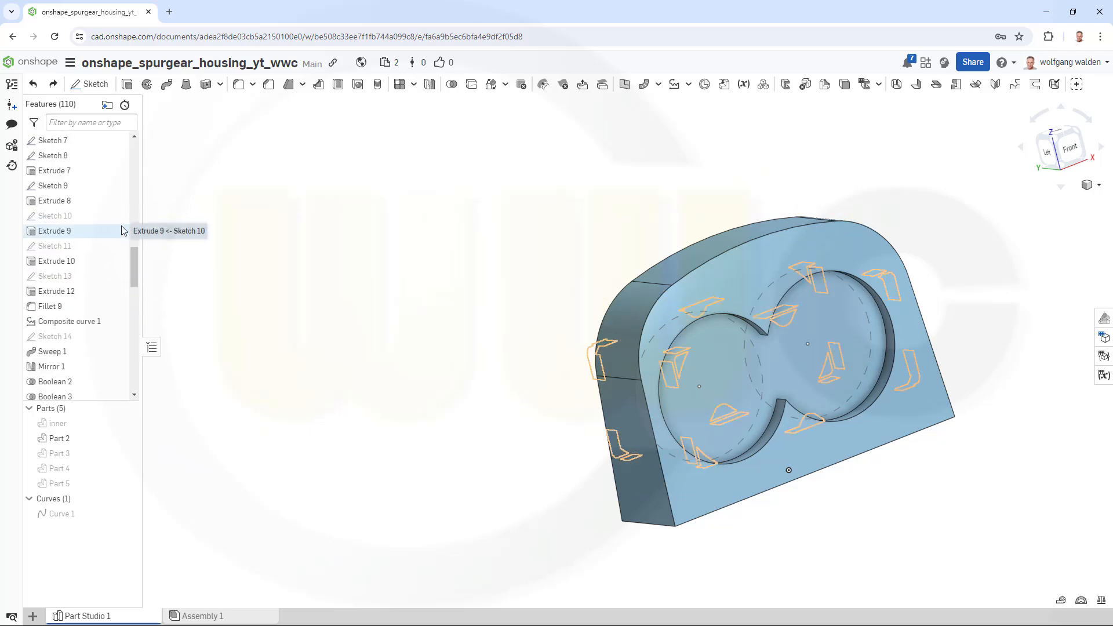
{"action": "scroll", "coordinate": [124, 230], "scroll_direction": "up", "scroll_amount": 4}
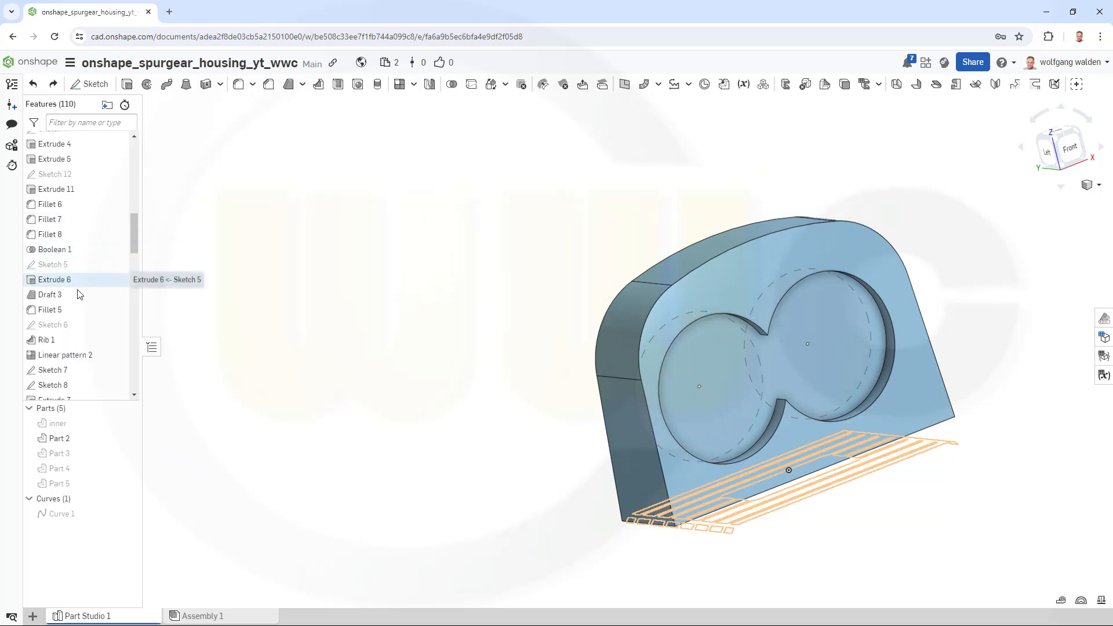
{"action": "right_click", "coordinate": [64, 387]}
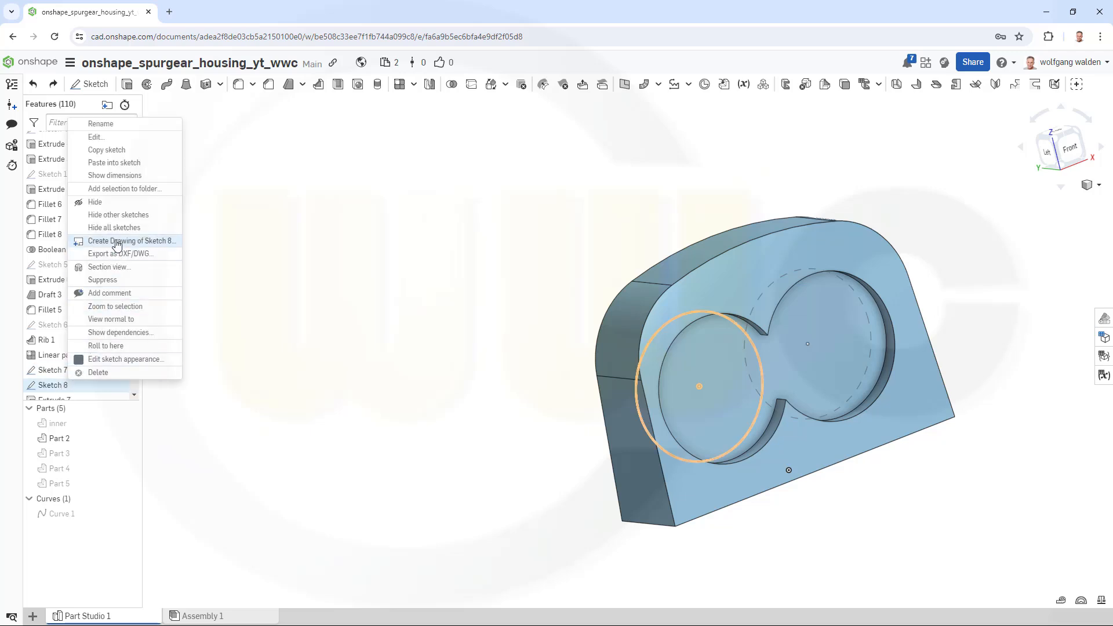
{"action": "left_click", "coordinate": [323, 285]}
- Start a 10 mm radius fillet on the two sharp wall edges where the circles meet in the Extrude 15 recess
{"action": "right_click_drag", "start_coordinate": [475, 364], "coordinate": [435, 356]}
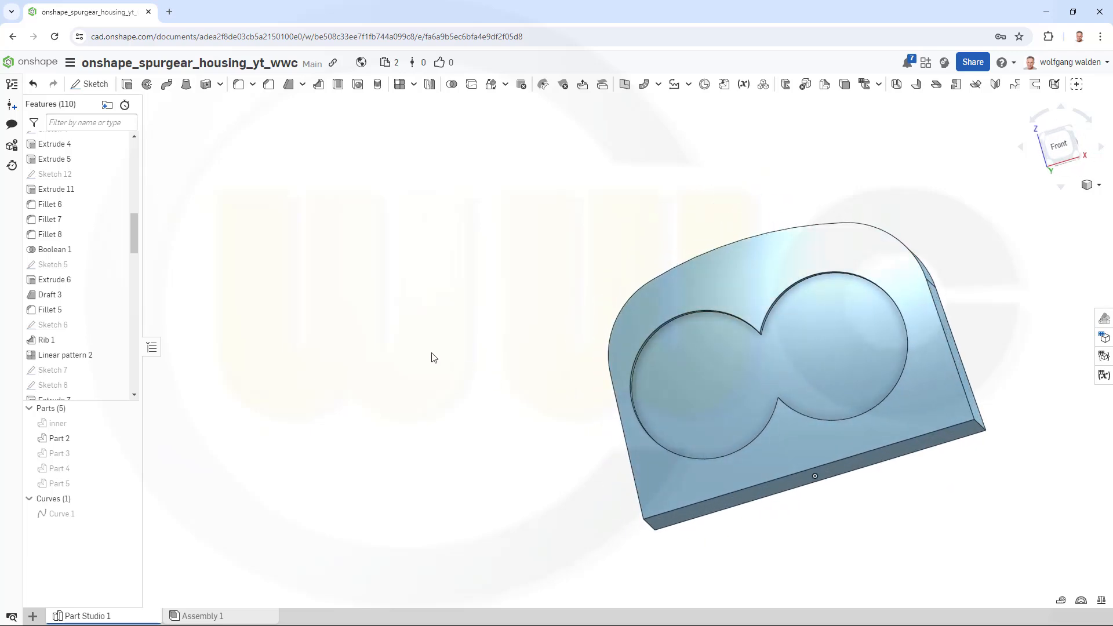
{"action": "left_click", "coordinate": [238, 84]}
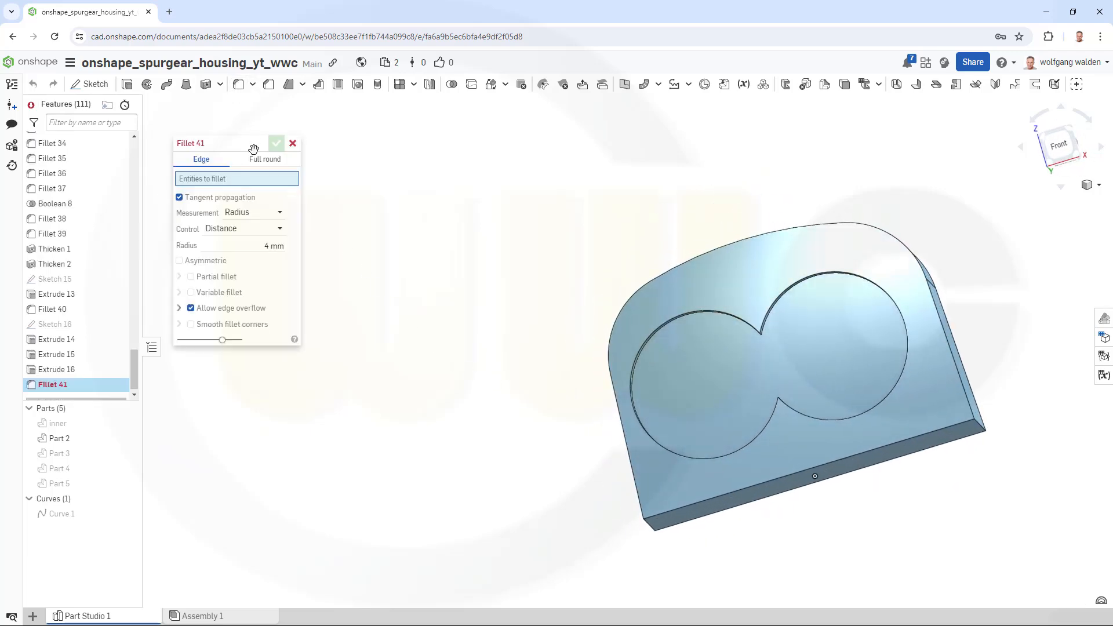
{"action": "left_click", "coordinate": [274, 246]}
{"action": "type", "text": "10"}
{"action": "right_click_drag", "start_coordinate": [741, 347], "coordinate": [742, 332]}
{"action": "scroll", "coordinate": [789, 350], "scroll_direction": "up", "scroll_amount": 3}
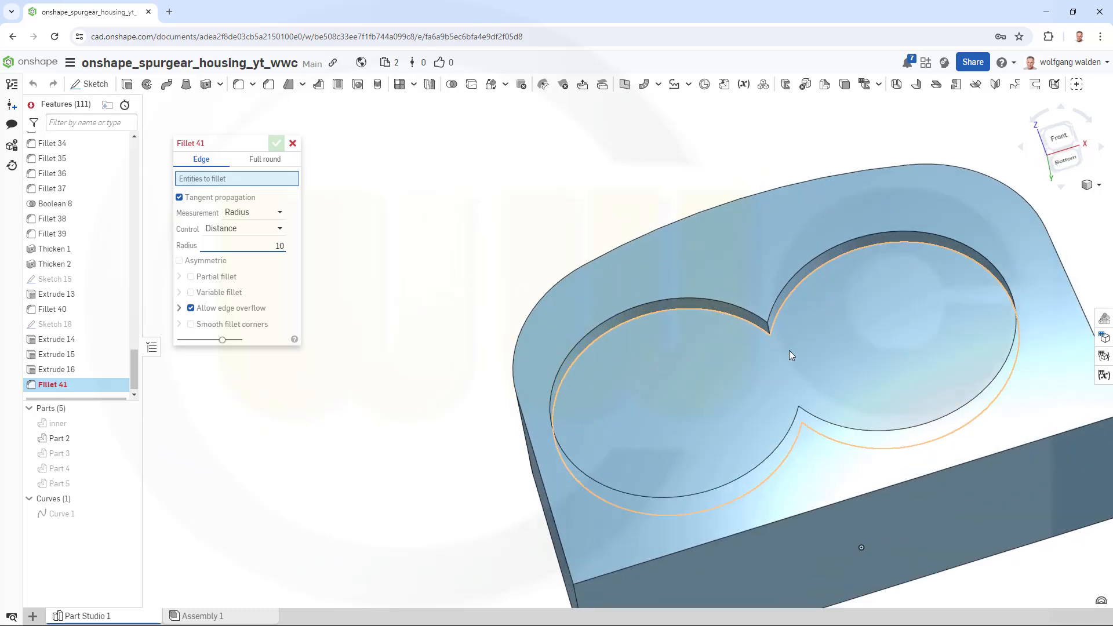
{"action": "left_click", "coordinate": [768, 329]}
{"action": "right_click_drag", "start_coordinate": [816, 386], "coordinate": [814, 443]}
{"action": "left_click", "coordinate": [809, 437]}
- Add the two matching sharp wall edges of the Extrude 16 recess on the opposite side and accept the fillet
{"action": "right_click_drag", "start_coordinate": [677, 377], "coordinate": [645, 278]}
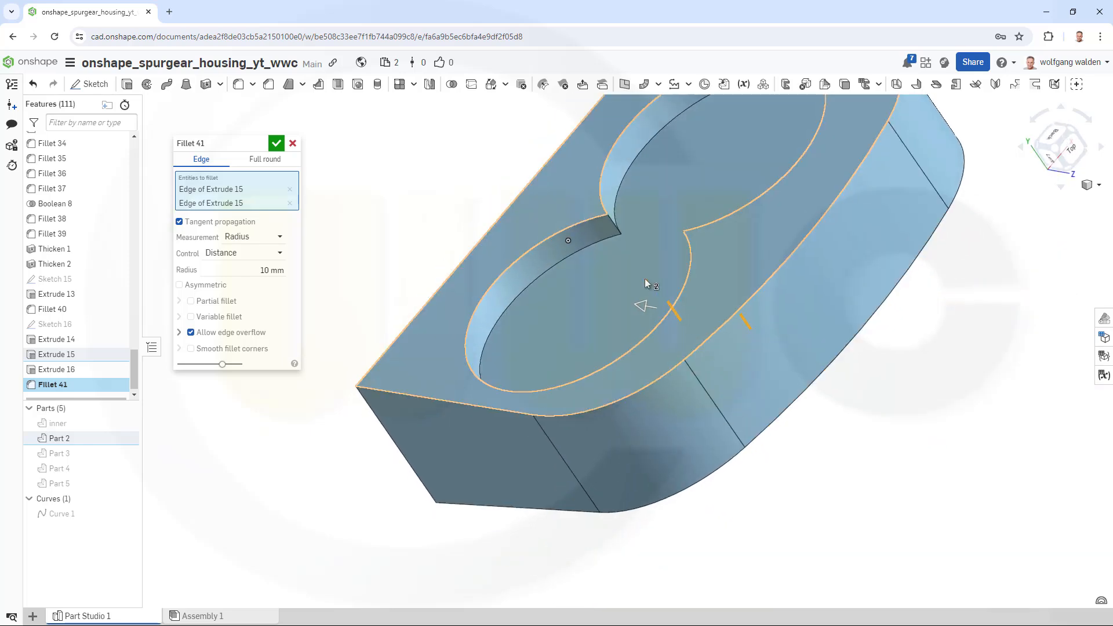
{"action": "left_click", "coordinate": [614, 228]}
{"action": "right_click_drag", "start_coordinate": [615, 228], "coordinate": [700, 244]}
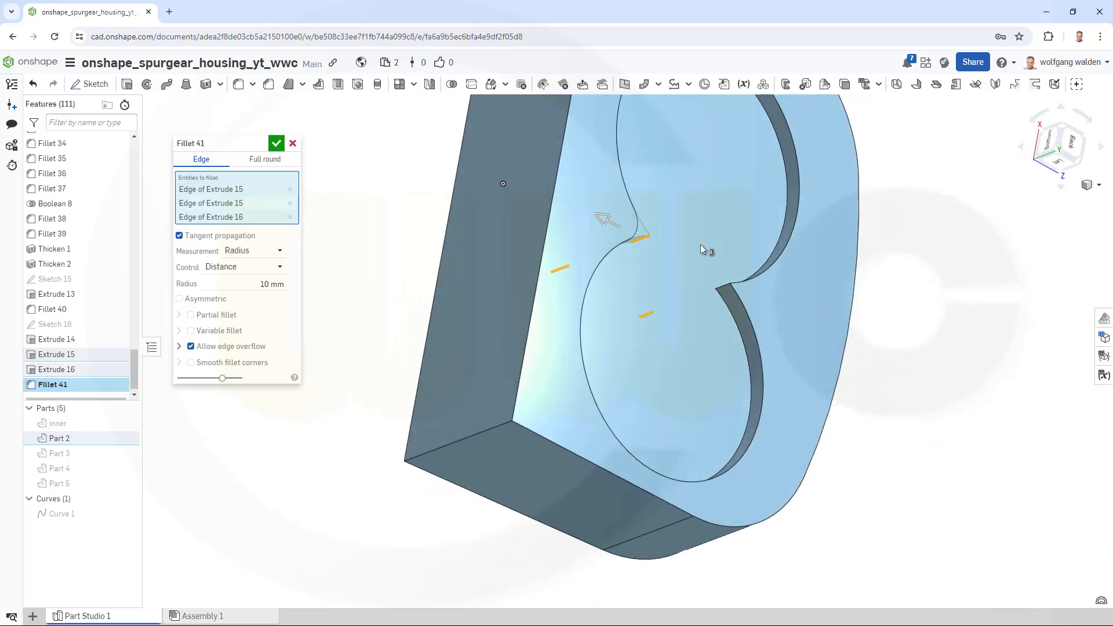
{"action": "left_click", "coordinate": [722, 290]}
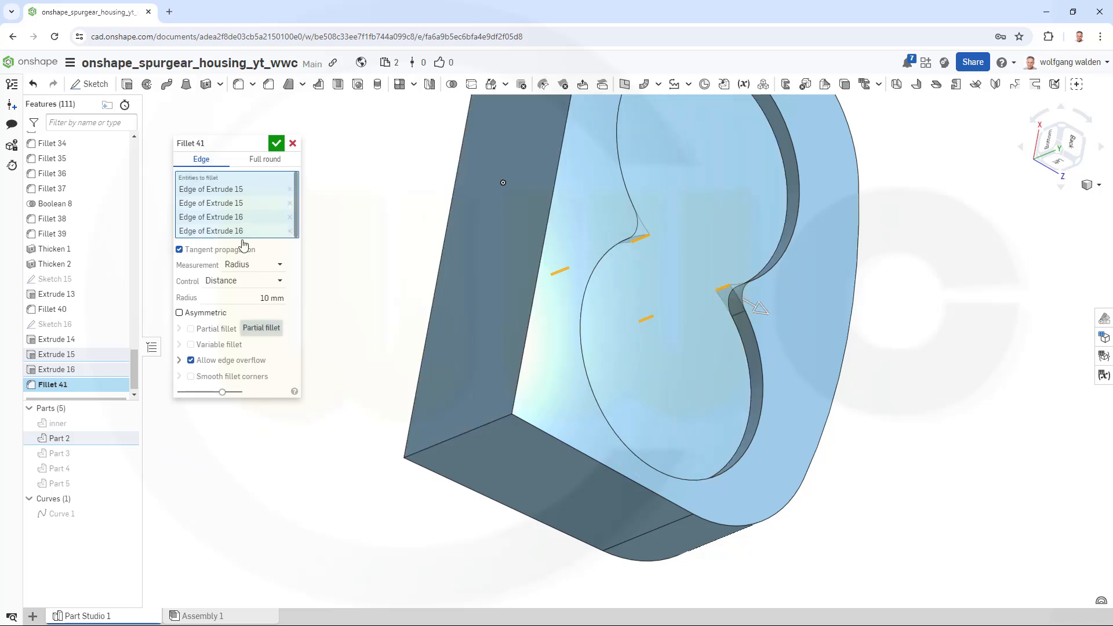
{"action": "left_click", "coordinate": [273, 148]}
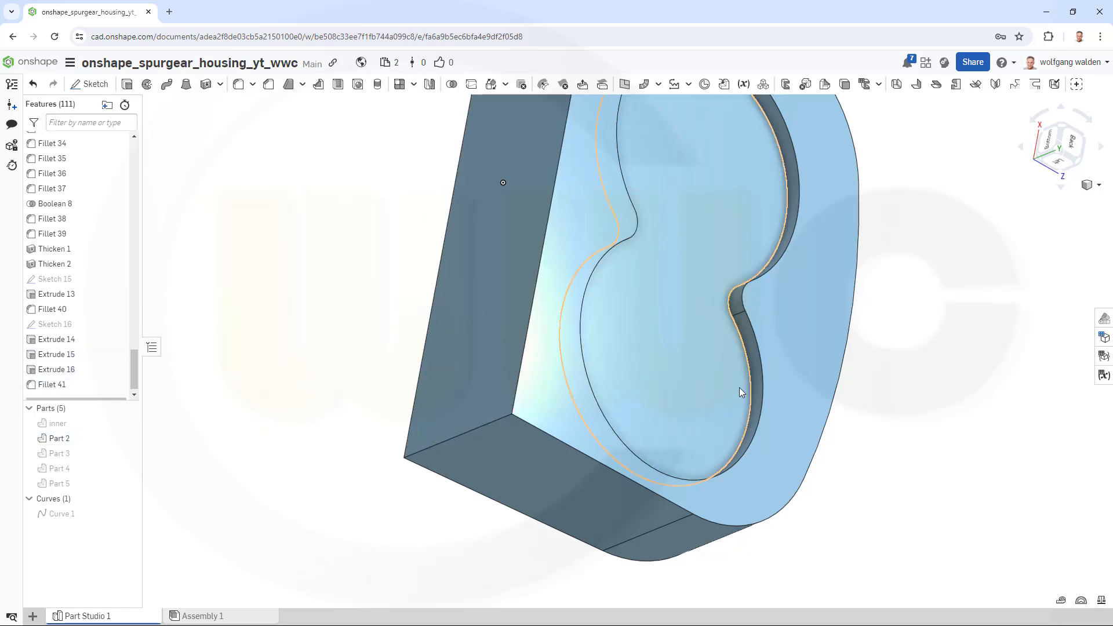
- Fillet the floor edge around the Extrude 15 recess with a 5 mm radius
{"action": "right_click_drag", "start_coordinate": [740, 387], "coordinate": [688, 314]}
{"action": "mouse_move", "coordinate": [720, 443]}
{"action": "right_mouse_down"}
{"action": "mouse_move", "coordinate": [728, 475]}
{"action": "mouse_move", "coordinate": [686, 450]}
{"action": "mouse_move", "coordinate": [740, 399]}
{"action": "mouse_move", "coordinate": [723, 420]}
{"action": "mouse_move", "coordinate": [725, 475]}
{"action": "mouse_move", "coordinate": [812, 492]}
{"action": "mouse_move", "coordinate": [857, 487]}
{"action": "mouse_move", "coordinate": [732, 463]}
{"action": "mouse_move", "coordinate": [712, 474]}
{"action": "mouse_move", "coordinate": [718, 440]}
{"action": "mouse_move", "coordinate": [765, 430]}
{"action": "mouse_move", "coordinate": [703, 389]}
{"action": "mouse_move", "coordinate": [746, 435]}
{"action": "mouse_move", "coordinate": [733, 474]}
{"action": "mouse_move", "coordinate": [656, 437]}
{"action": "right_mouse_up"}
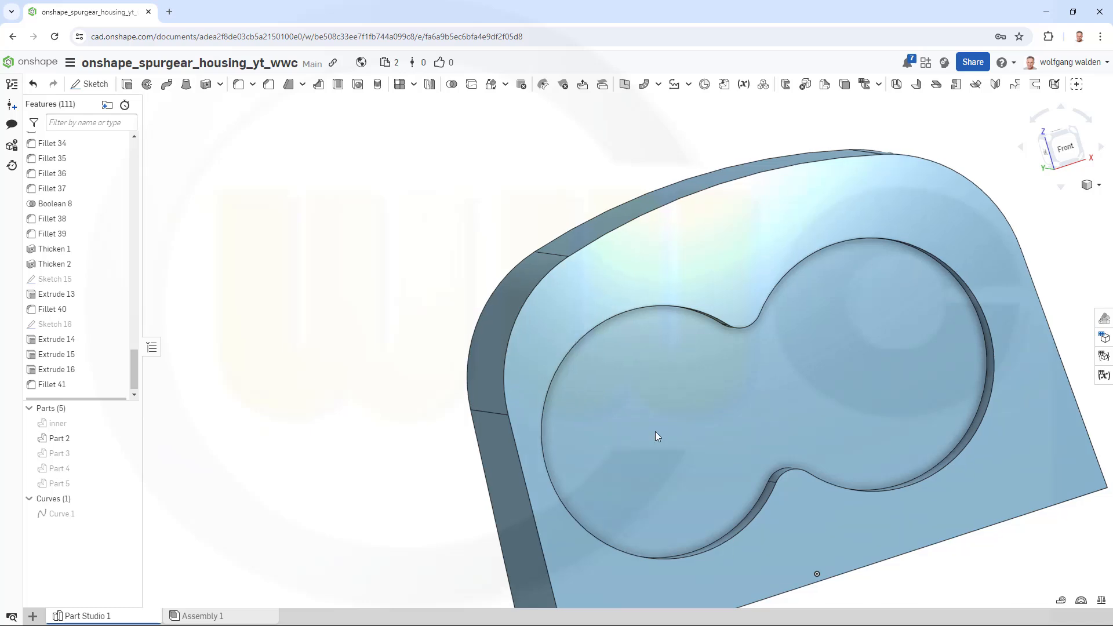
{"action": "left_click", "coordinate": [238, 85]}
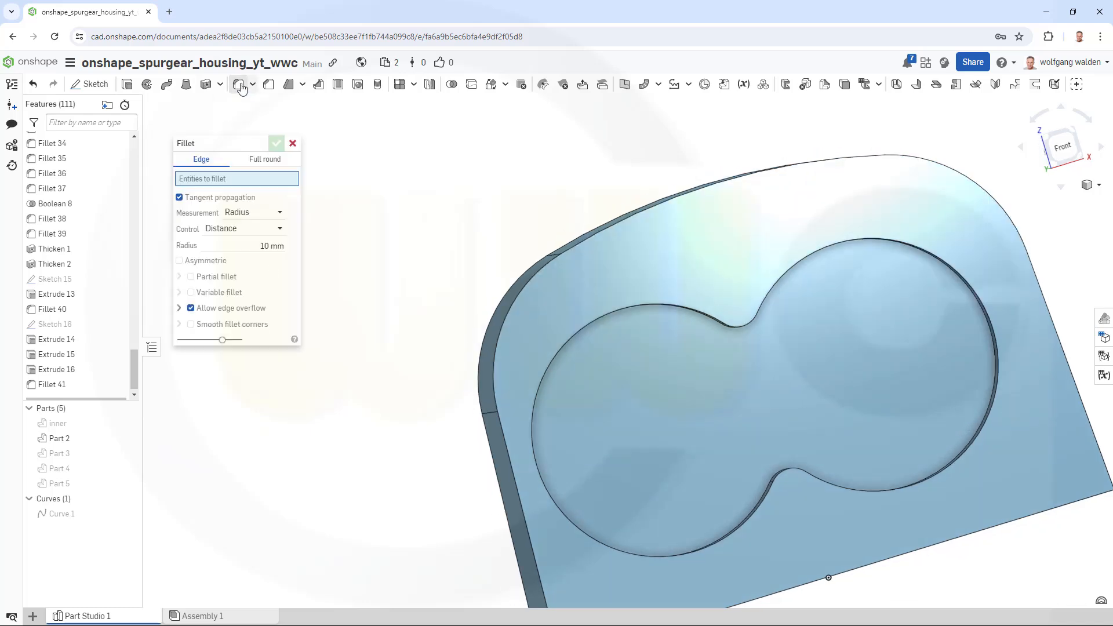
{"action": "left_click", "coordinate": [250, 243]}
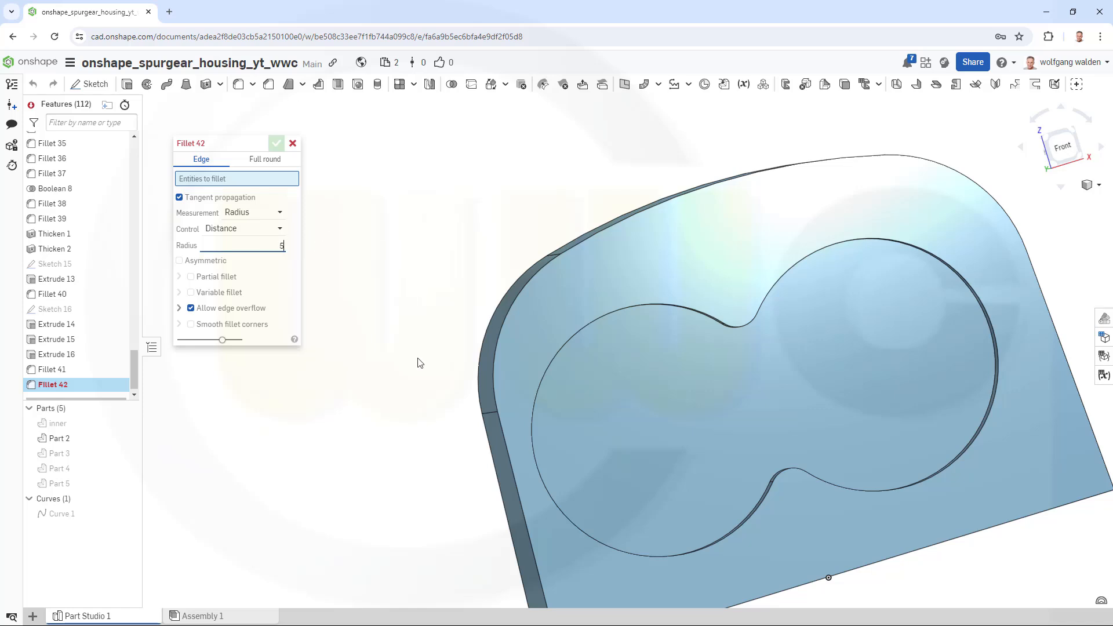
{"action": "right_click_drag", "start_coordinate": [409, 346], "coordinate": [381, 302]}
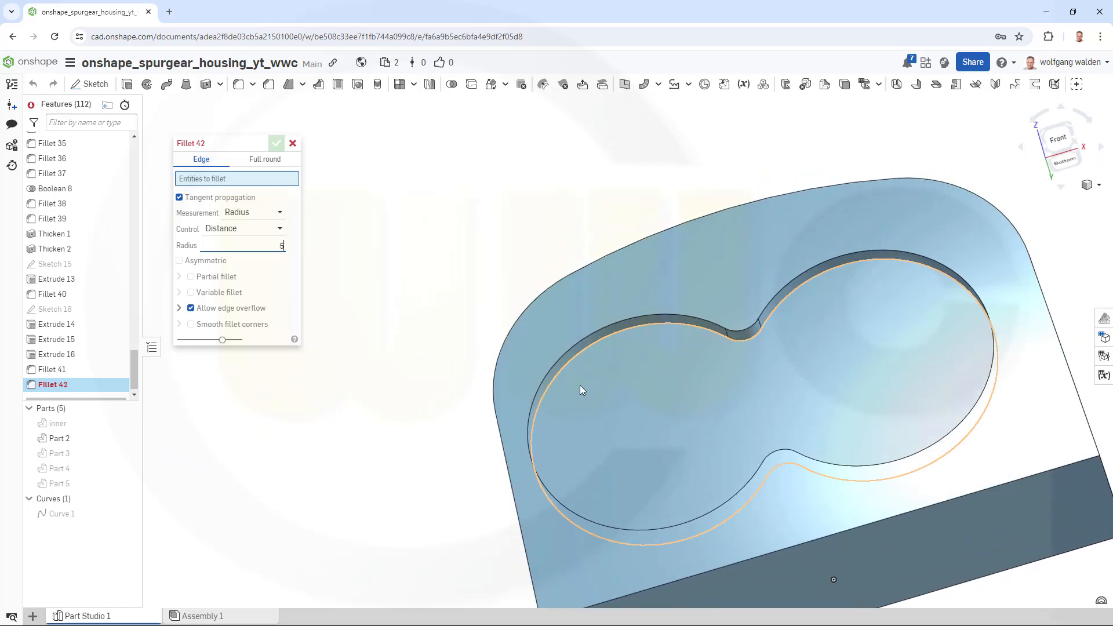
{"action": "left_click", "coordinate": [588, 347]}
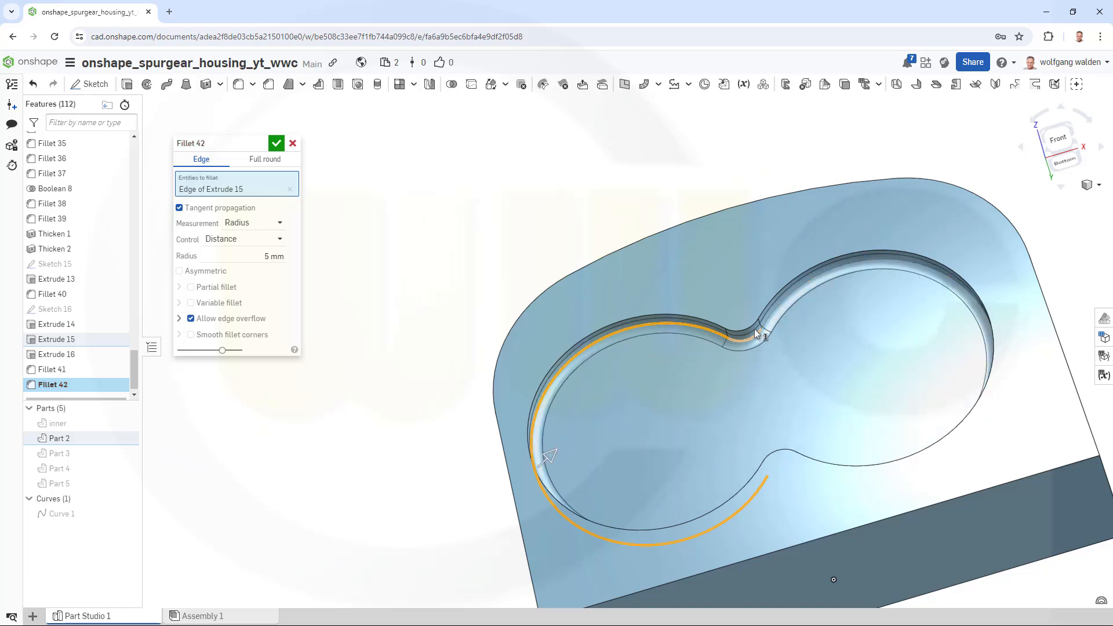
{"action": "left_click", "coordinate": [276, 143]}
{"action": "right_click_drag", "start_coordinate": [422, 318], "coordinate": [452, 294]}
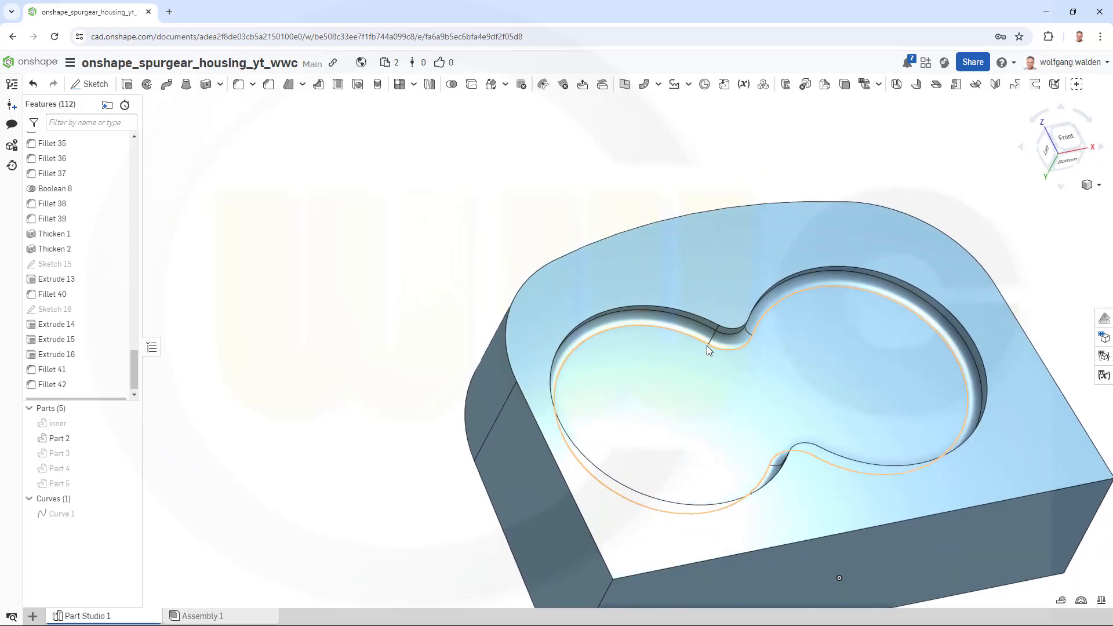
- Start a variable fillet with a 4 mm base radius on the outer rim edge of the Extrude 15 recess
{"action": "right_click_drag", "start_coordinate": [713, 375], "coordinate": [689, 350]}
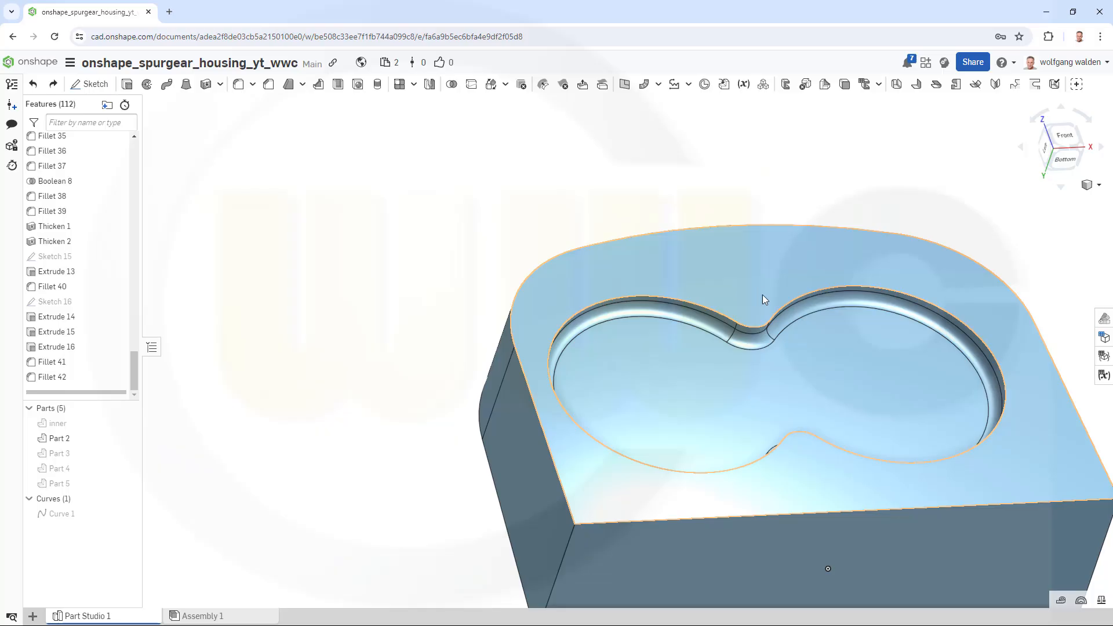
{"action": "right_click_drag", "start_coordinate": [763, 294], "coordinate": [810, 383]}
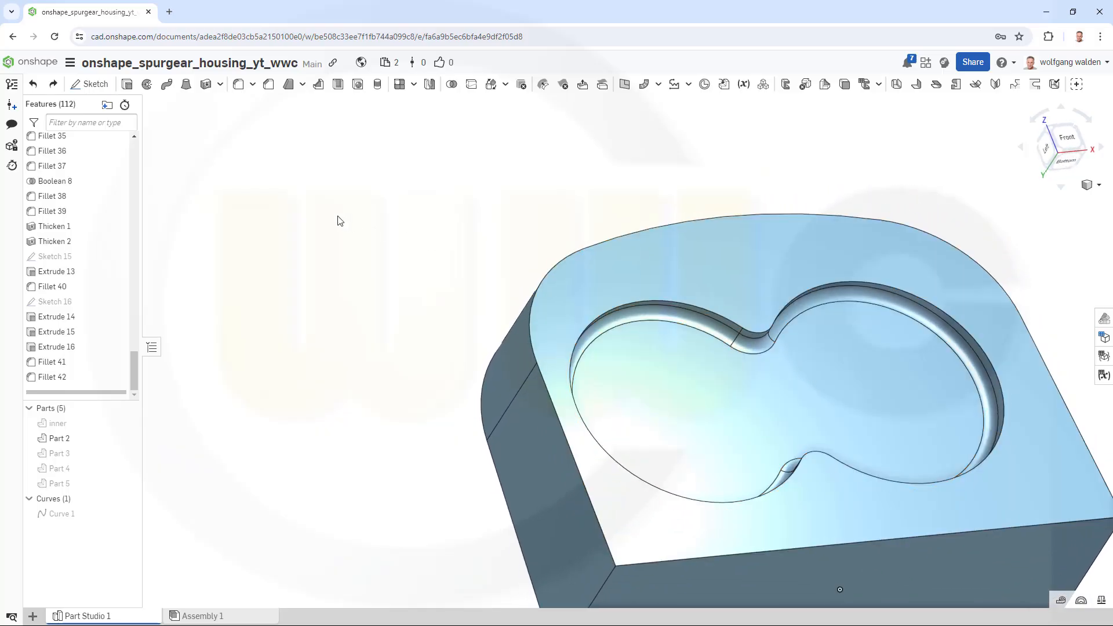
{"action": "left_click", "coordinate": [238, 84]}
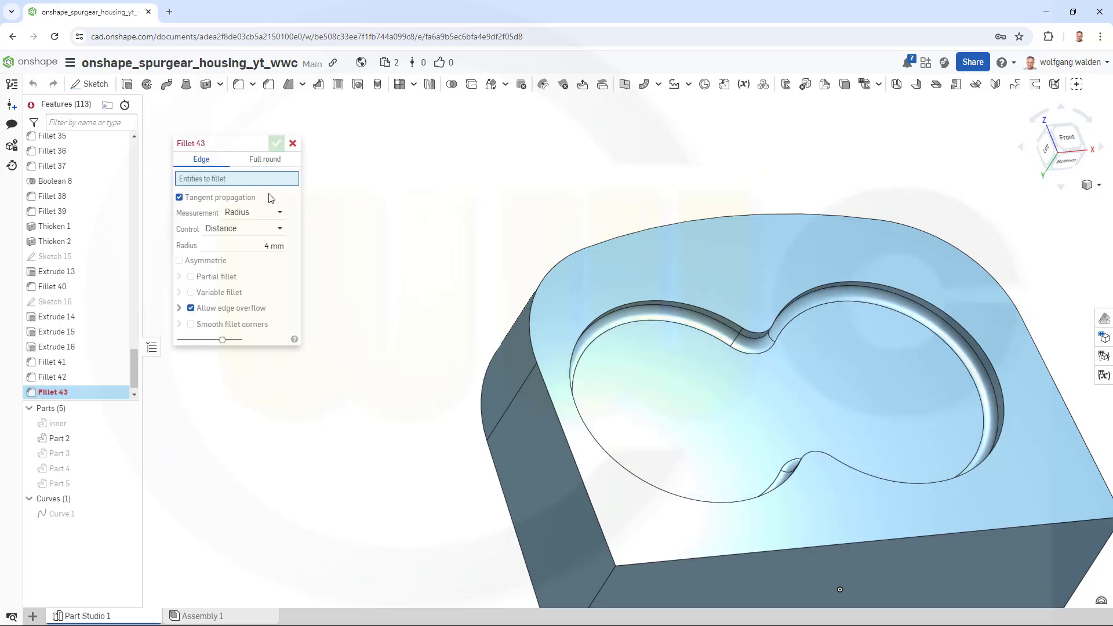
{"action": "left_click", "coordinate": [190, 292]}
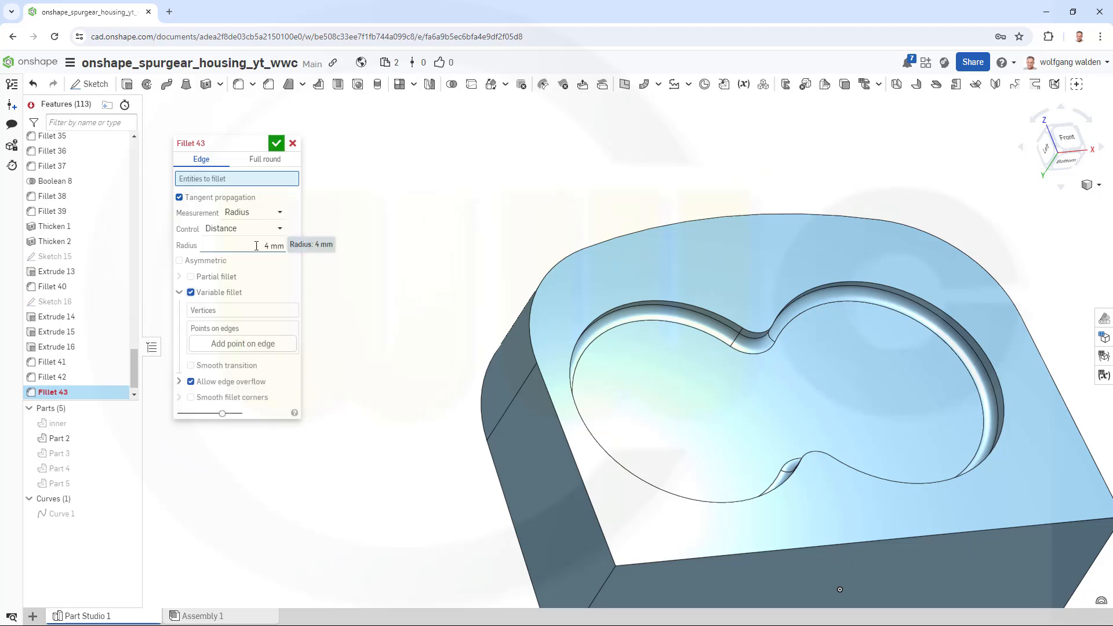
{"action": "left_click", "coordinate": [705, 309]}
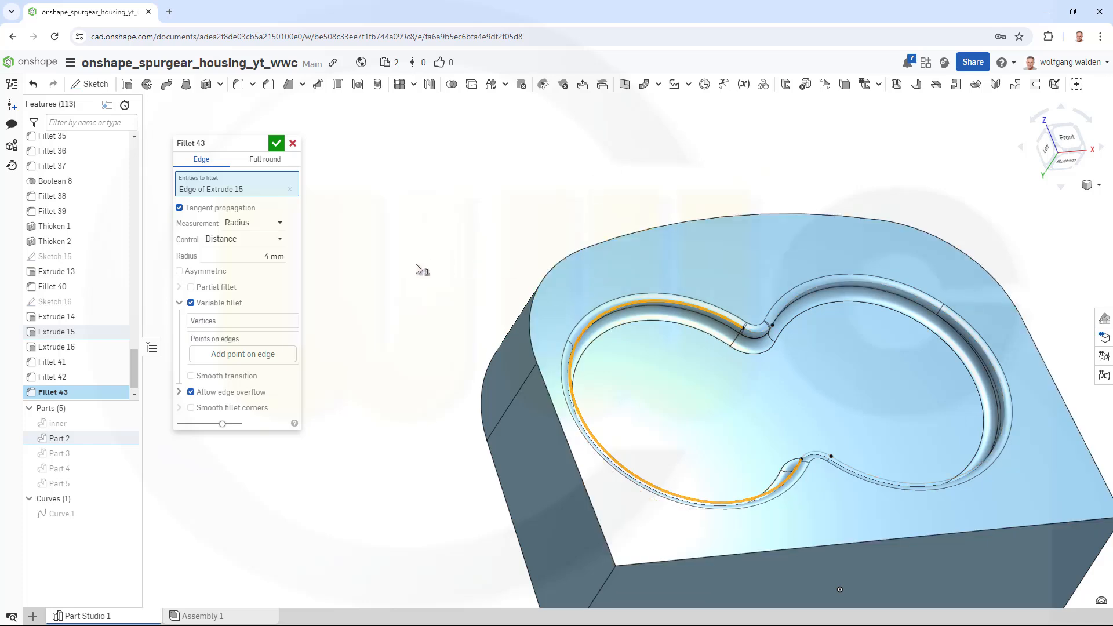
- Add the four rim vertices at the ends of the two neck roundings as 4 mm control points of the variable fillet
{"action": "left_click", "coordinate": [238, 323]}
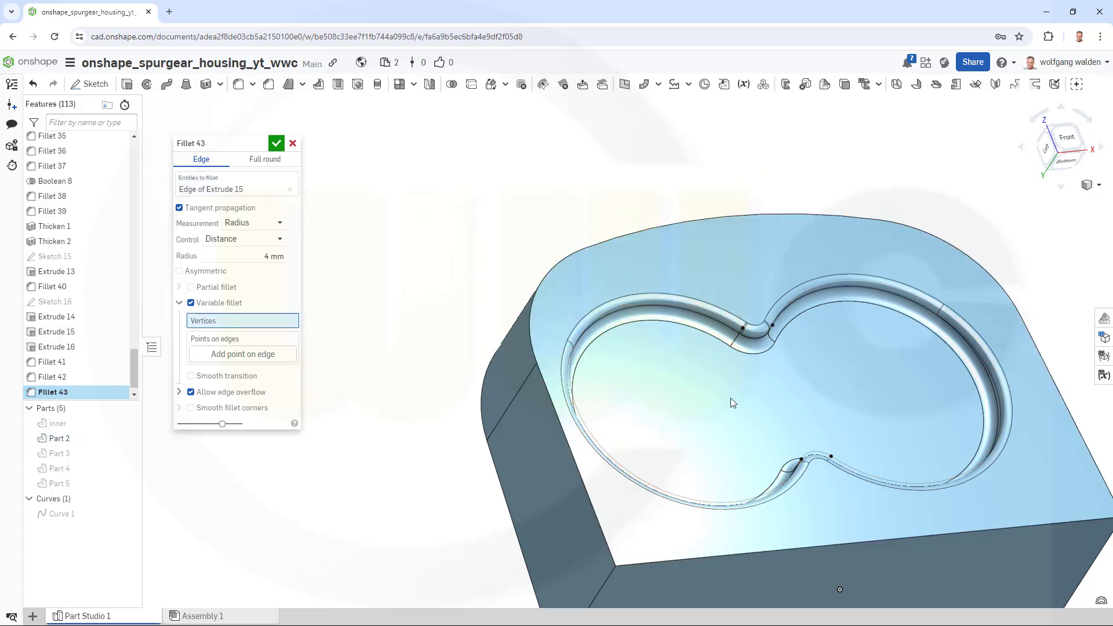
{"action": "left_click", "coordinate": [742, 331]}
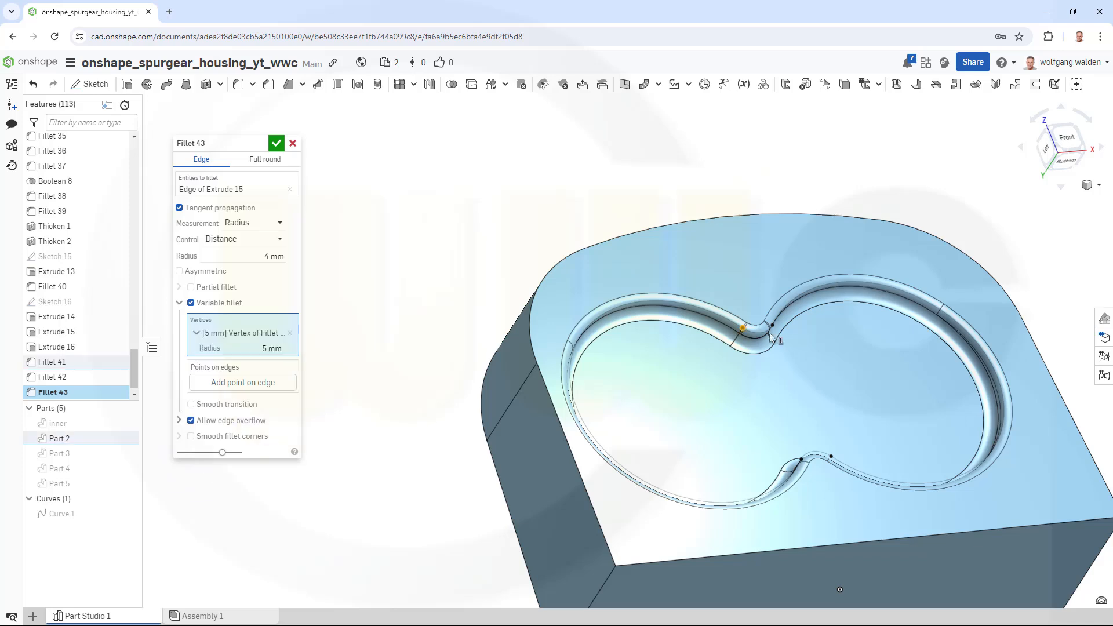
{"action": "right_click_drag", "start_coordinate": [813, 359], "coordinate": [781, 339]}
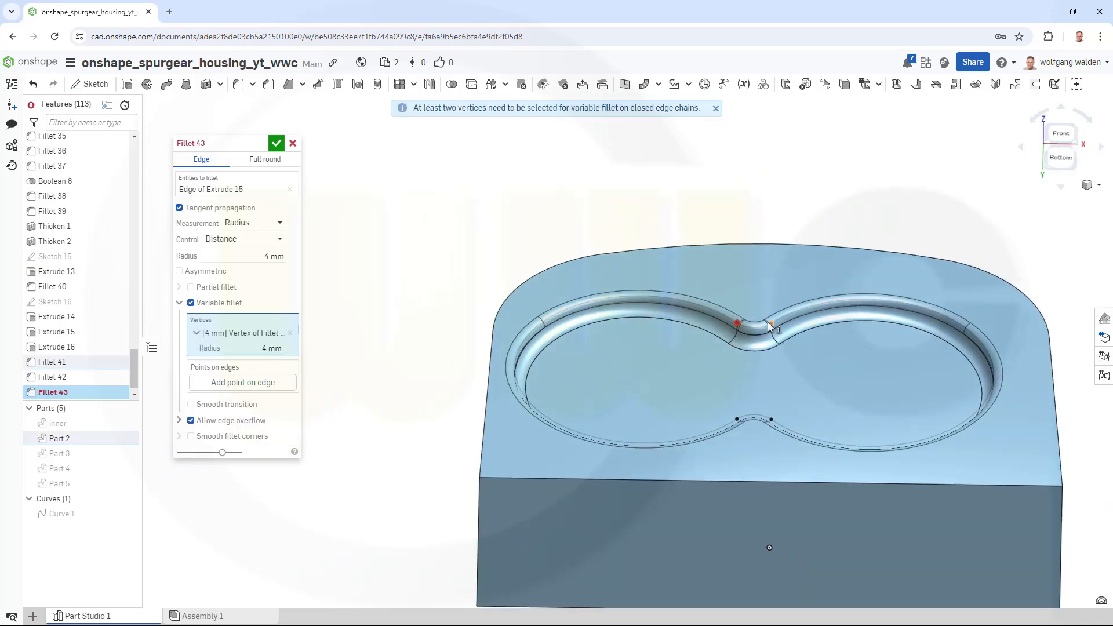
{"action": "left_click", "coordinate": [771, 323]}
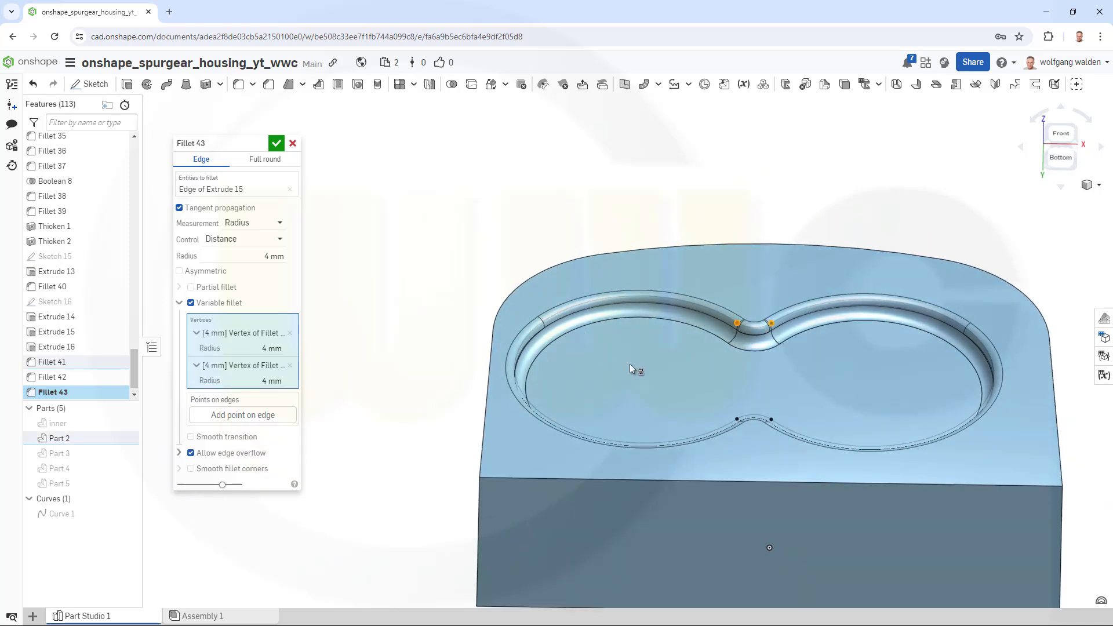
{"action": "left_click", "coordinate": [739, 413]}
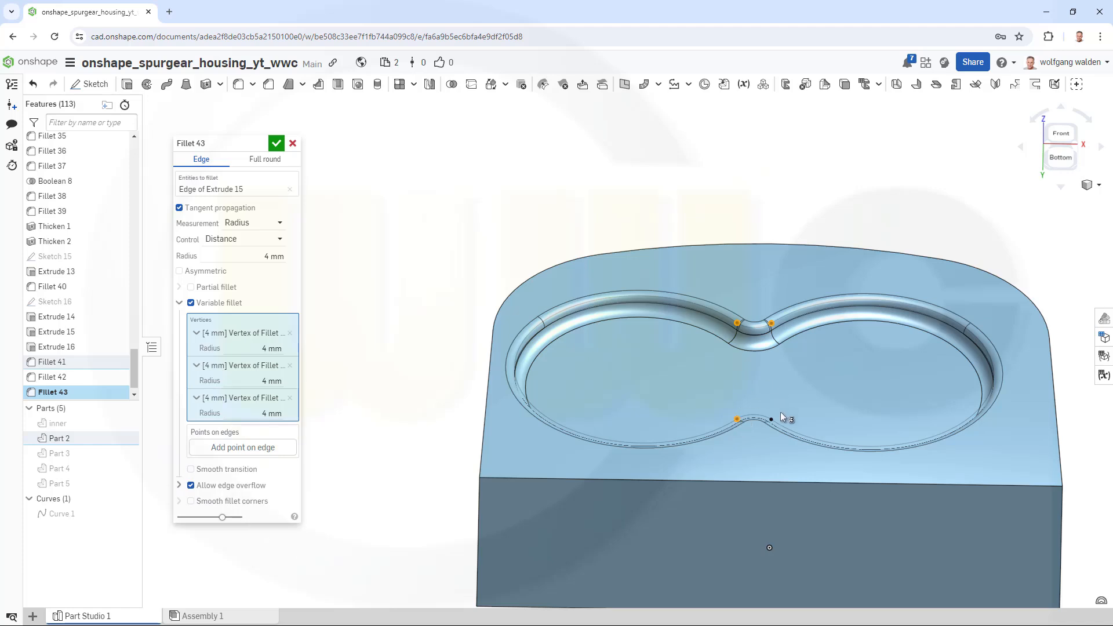
{"action": "left_click", "coordinate": [771, 419]}
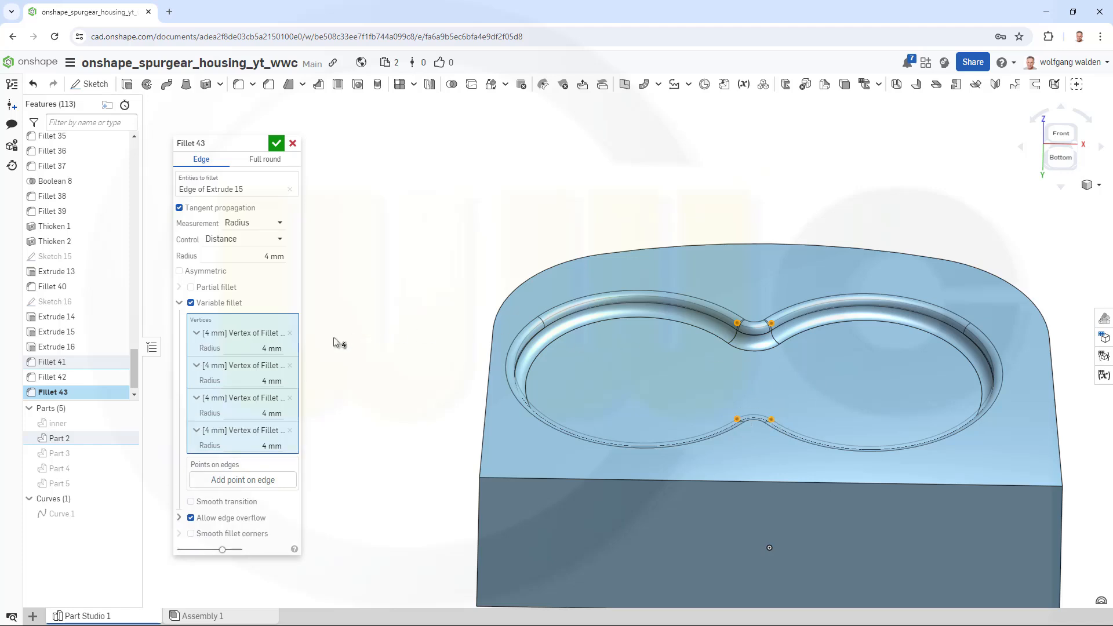
- Set the fillet radius to 8 mm at the two rim vertices nearest the block's flat side
{"action": "left_click_drag", "start_coordinate": [257, 411], "coordinate": [307, 411]}
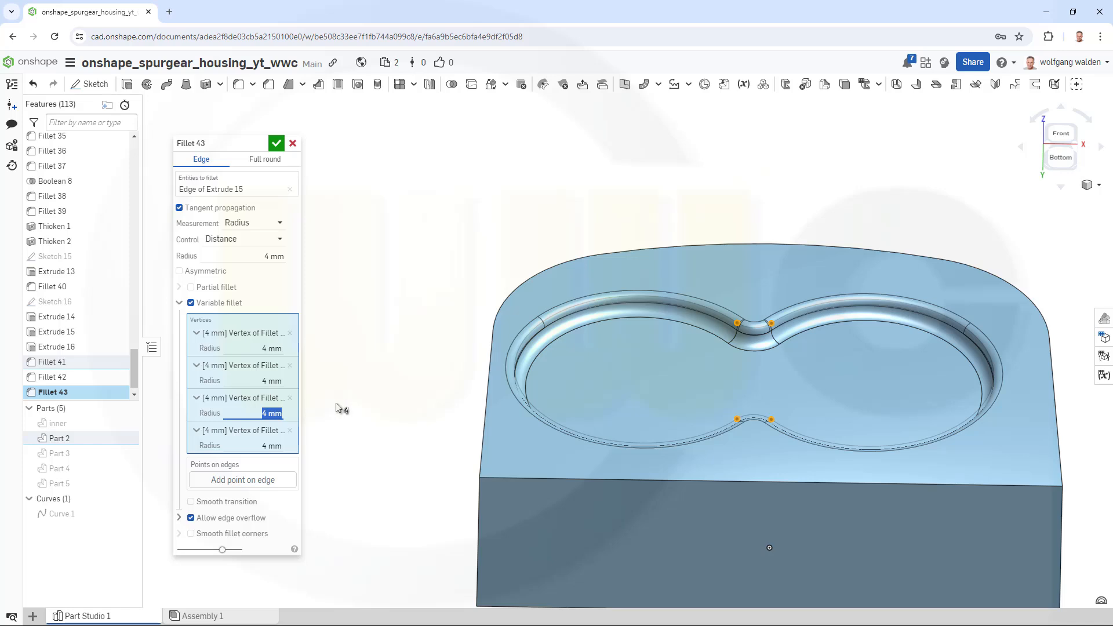
{"action": "type", "text": "8"}
{"action": "key", "text": "Tab"}
{"action": "left_click_drag", "start_coordinate": [316, 445], "coordinate": [327, 444]}
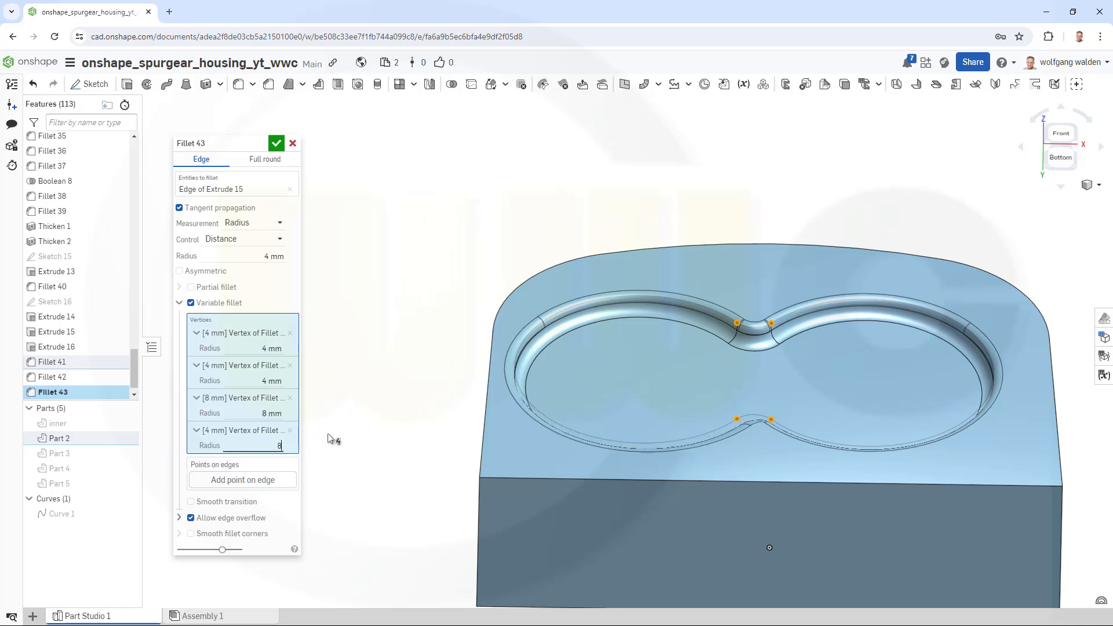
{"action": "key", "text": "Tab"}
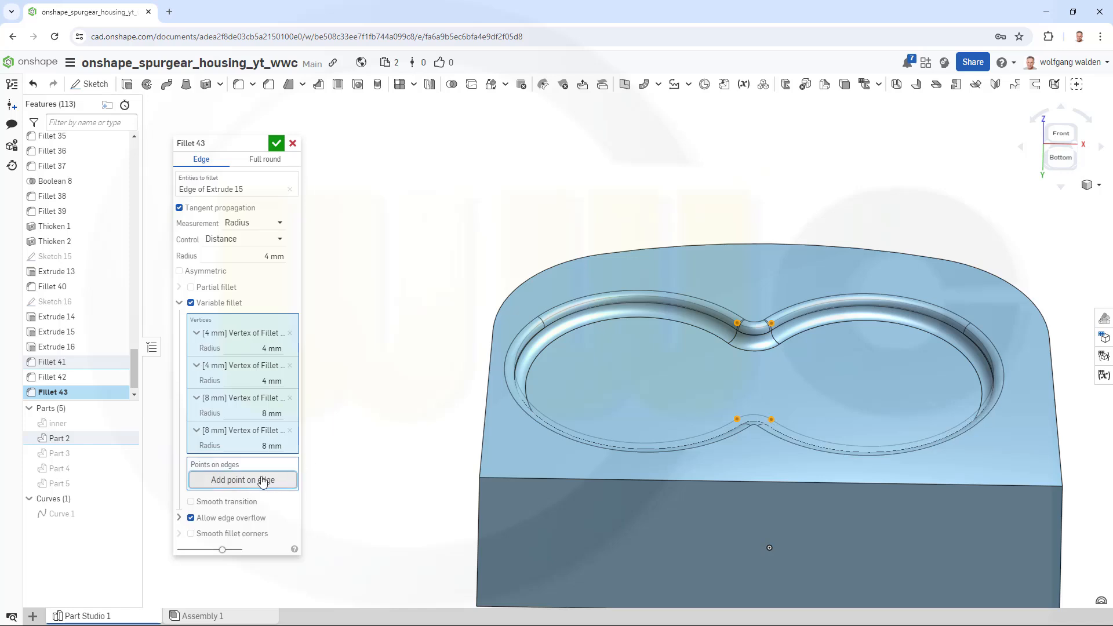
- Add a 6 mm radius point at location 0.5 on each of the two large rim arcs and accept the variable fillet
{"action": "left_click", "coordinate": [257, 481]}
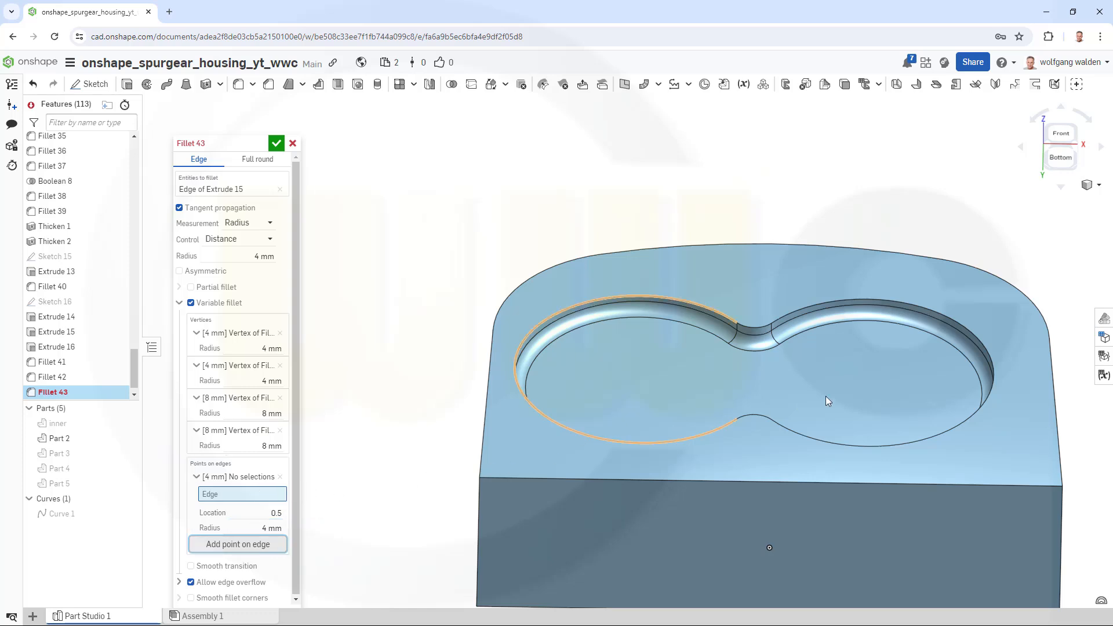
{"action": "left_click", "coordinate": [986, 344]}
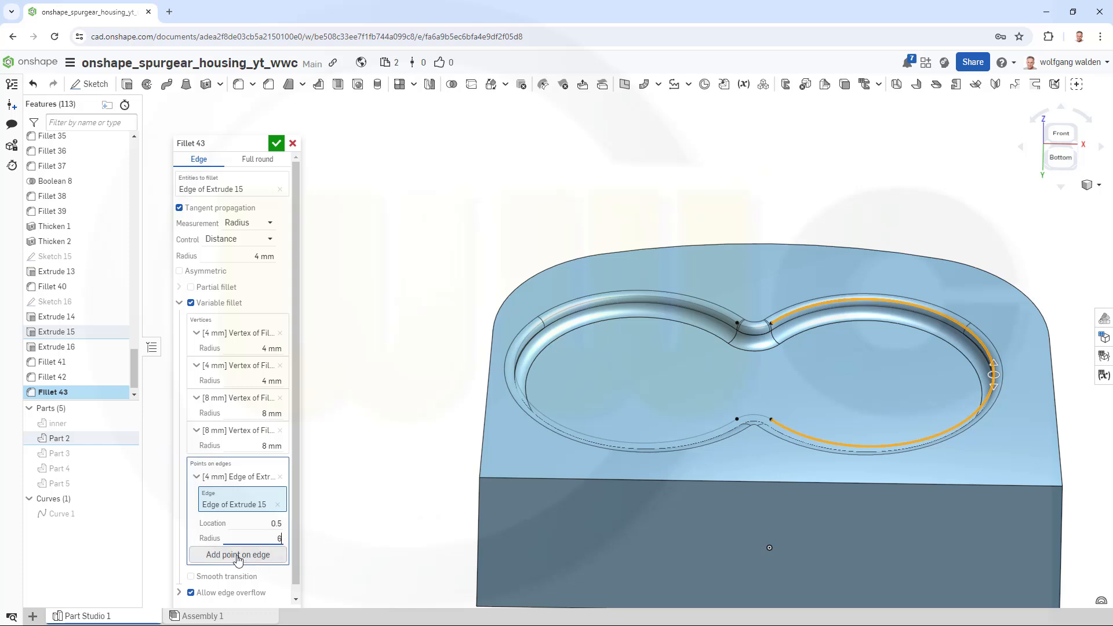
{"action": "left_click", "coordinate": [270, 556]}
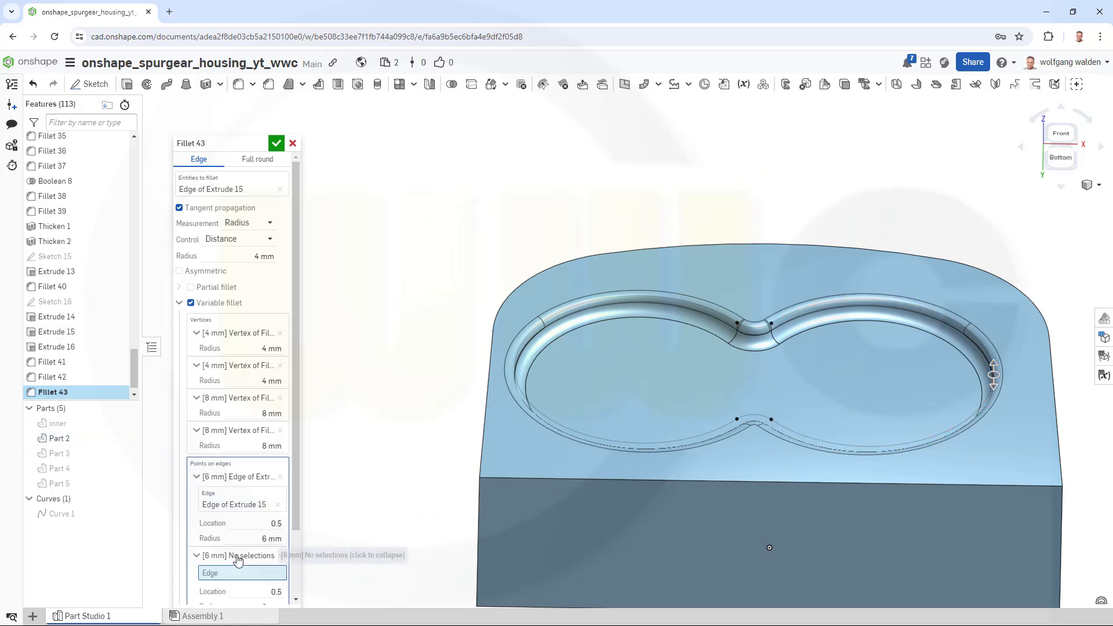
{"action": "left_click", "coordinate": [513, 367]}
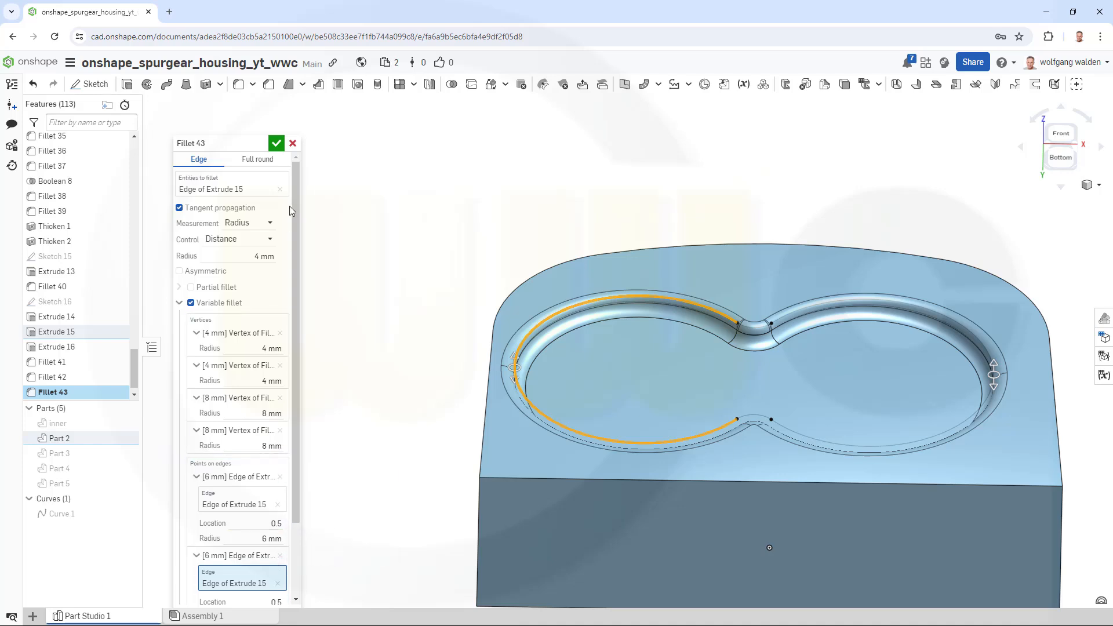
{"action": "left_click", "coordinate": [276, 143]}
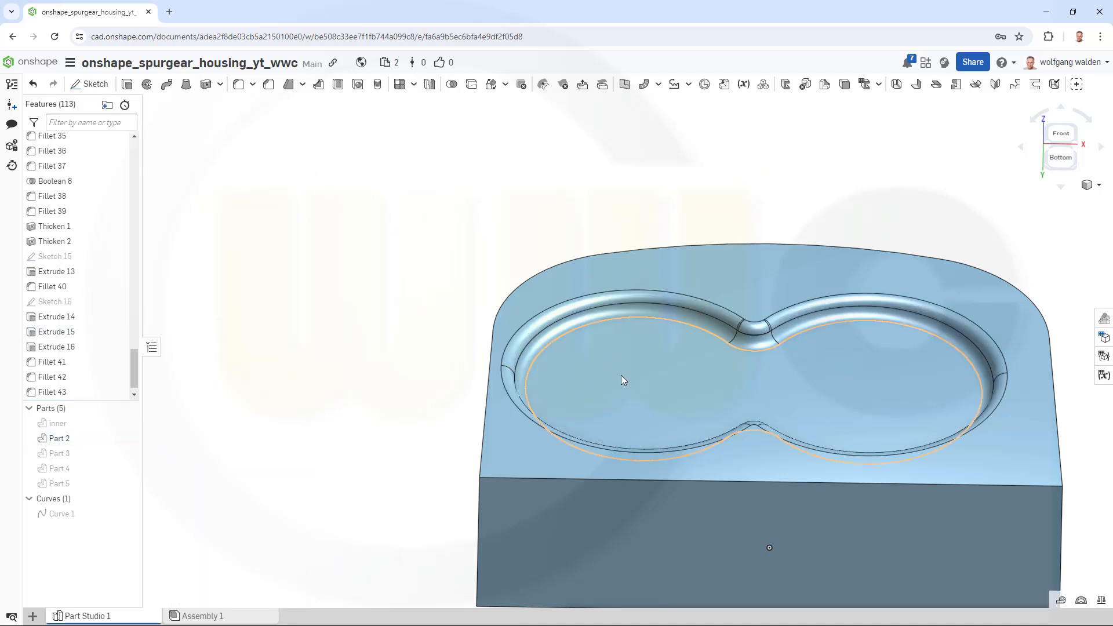
- Delete Fillet 42, the floor-edge fillet of the Extrude 15 recess
{"action": "right_click_drag", "start_coordinate": [620, 377], "coordinate": [548, 408]}
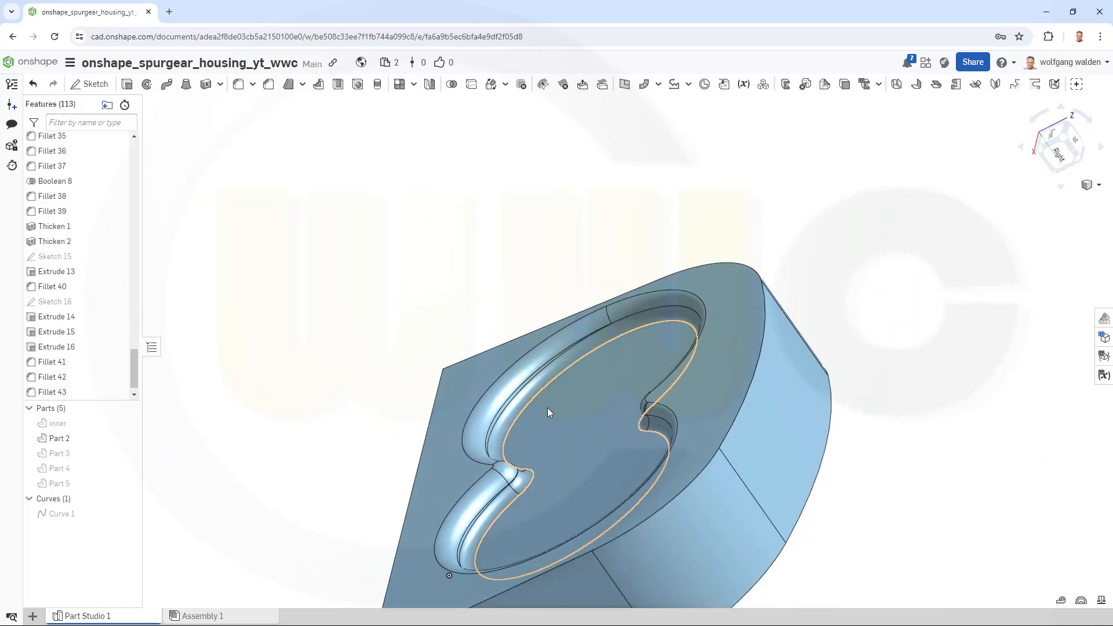
{"action": "scroll", "coordinate": [558, 409], "scroll_direction": "up", "scroll_amount": 3}
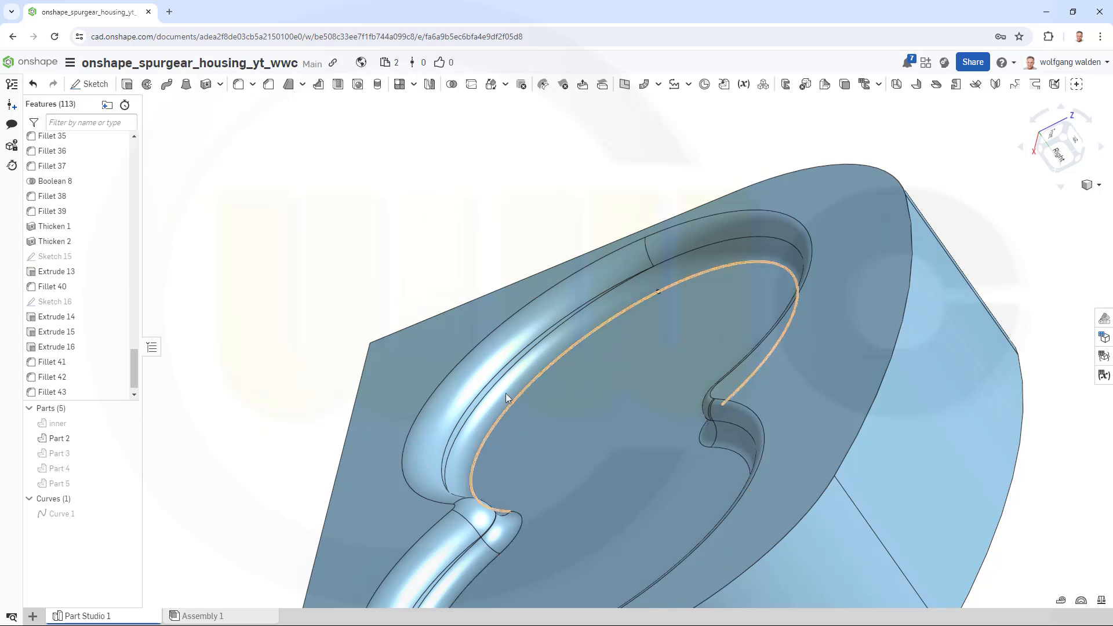
{"action": "scroll", "coordinate": [541, 427], "scroll_direction": "down", "scroll_amount": 3}
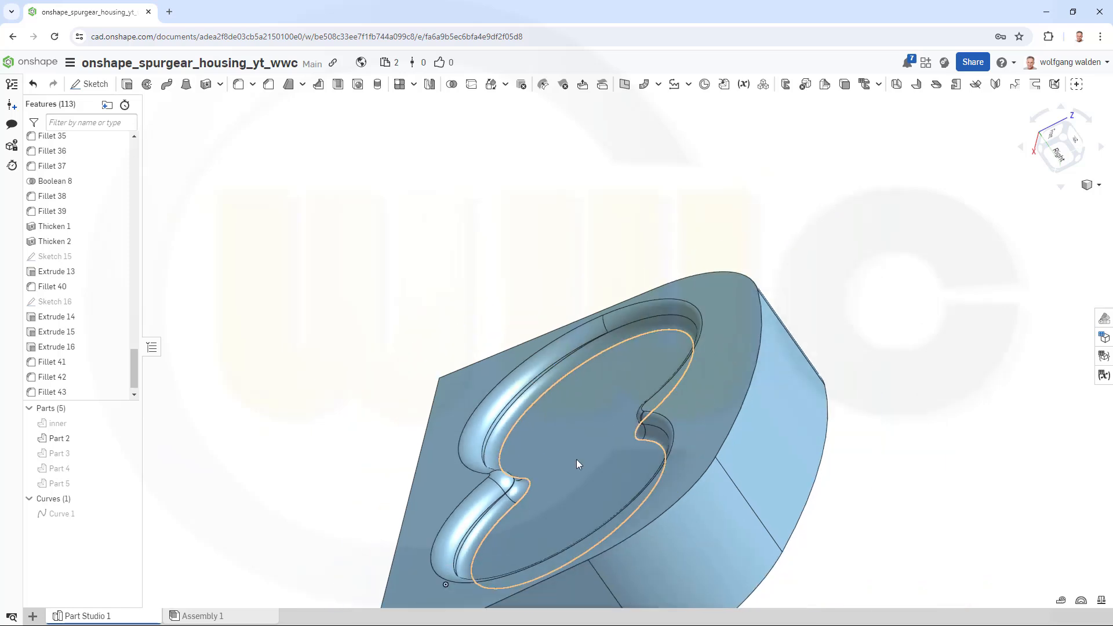
{"action": "right_click_drag", "start_coordinate": [568, 508], "coordinate": [535, 463]}
{"action": "scroll", "coordinate": [534, 461], "scroll_direction": "up", "scroll_amount": 3}
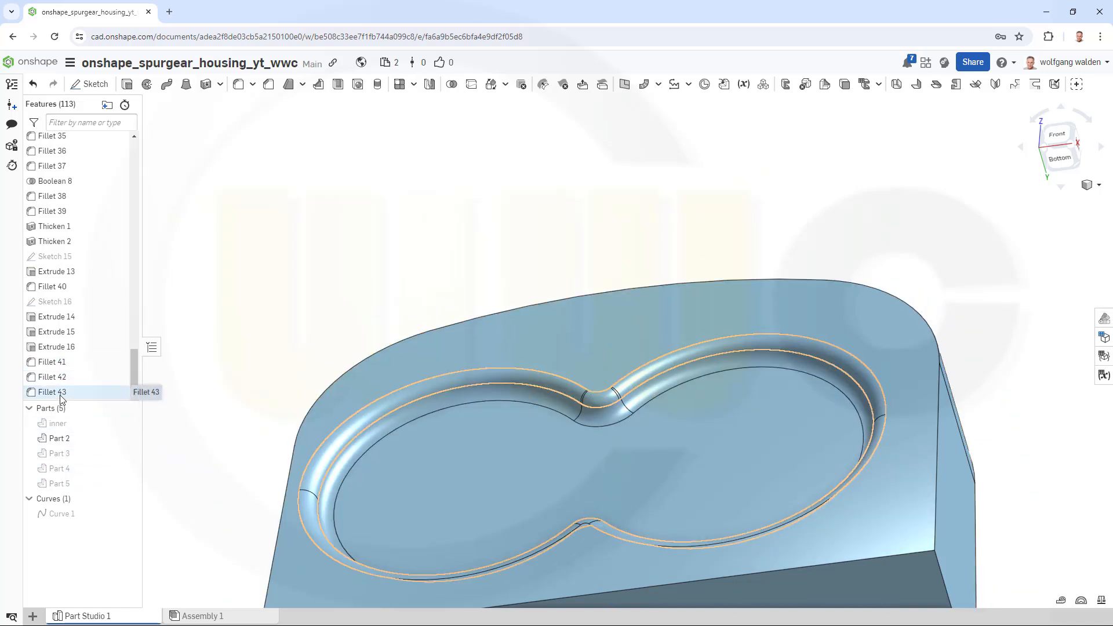
{"action": "left_click", "coordinate": [61, 378]}
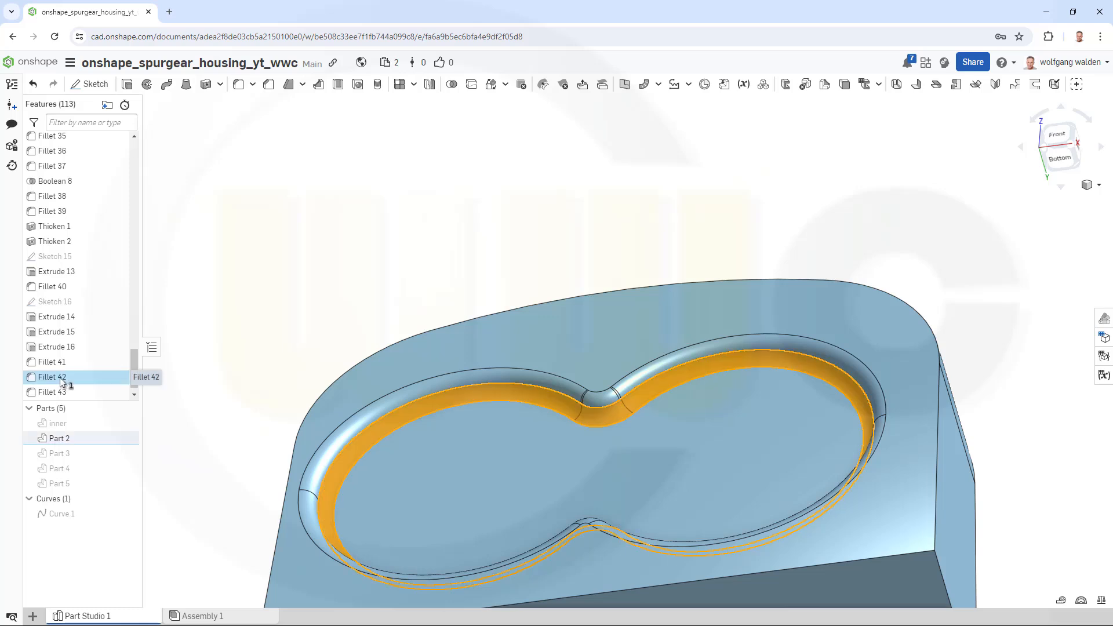
{"action": "right_click", "coordinate": [61, 377]}
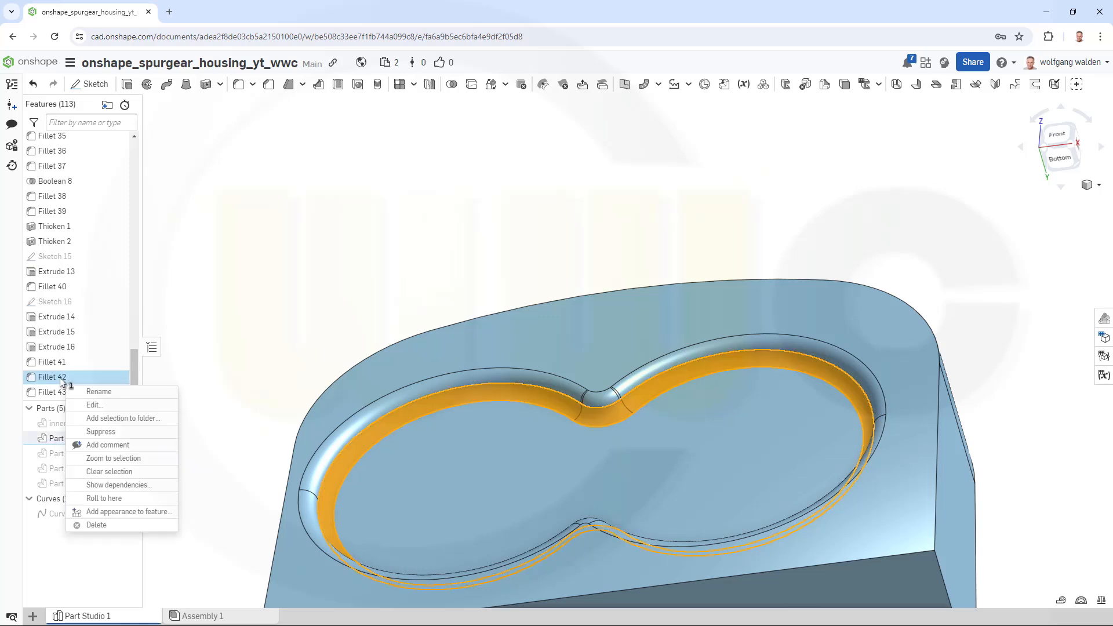
{"action": "left_click", "coordinate": [110, 524]}
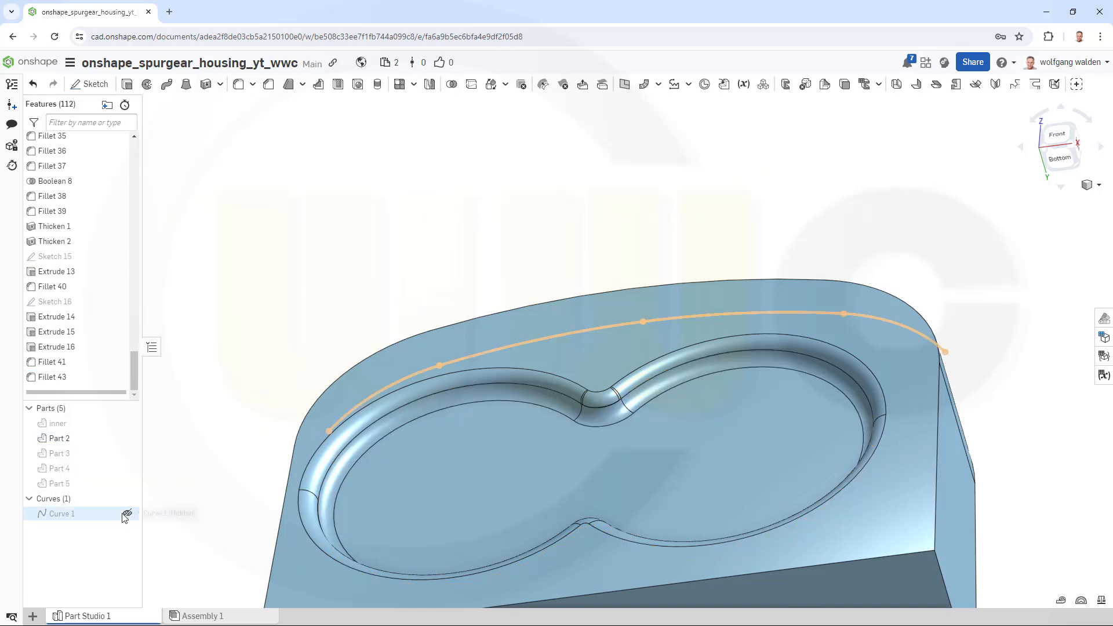
- Start a variable fillet with a 4 mm base radius on the outer rim edge of the Extrude 16 recess on the opposite side
{"action": "right_click_drag", "start_coordinate": [385, 400], "coordinate": [340, 428]}
{"action": "middle_click_drag", "start_coordinate": [339, 428], "coordinate": [550, 461]}
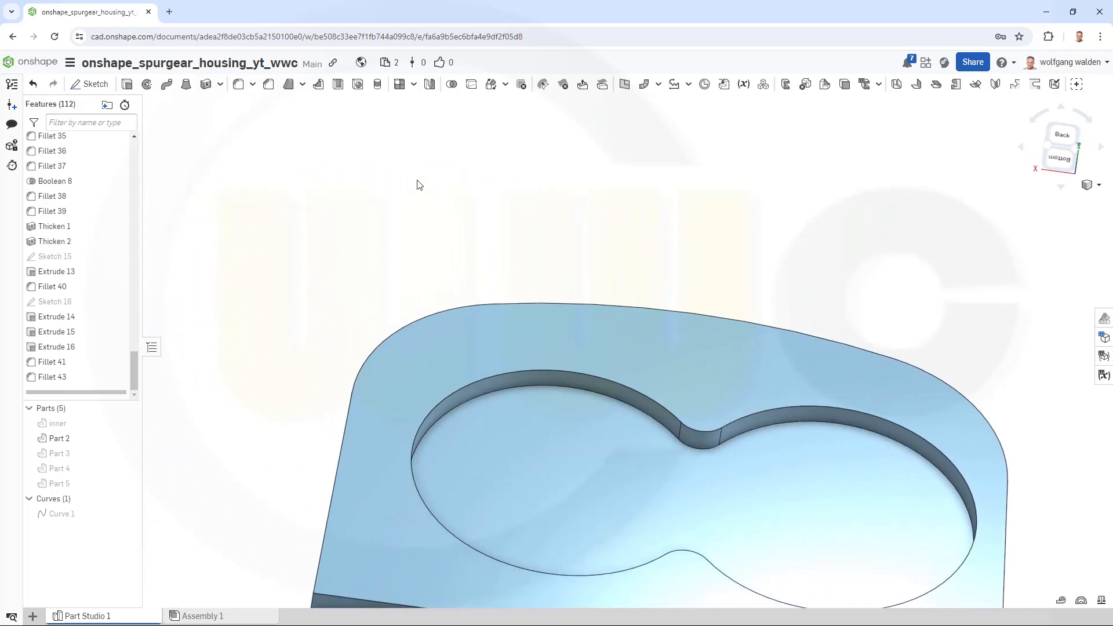
{"action": "left_click", "coordinate": [237, 84]}
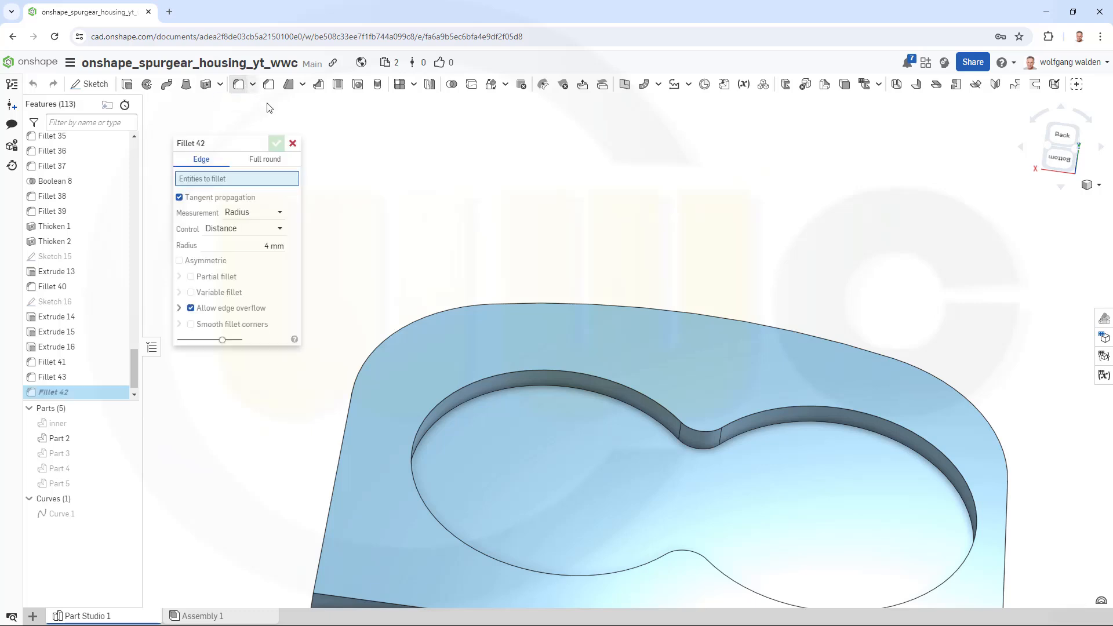
{"action": "left_click", "coordinate": [190, 293]}
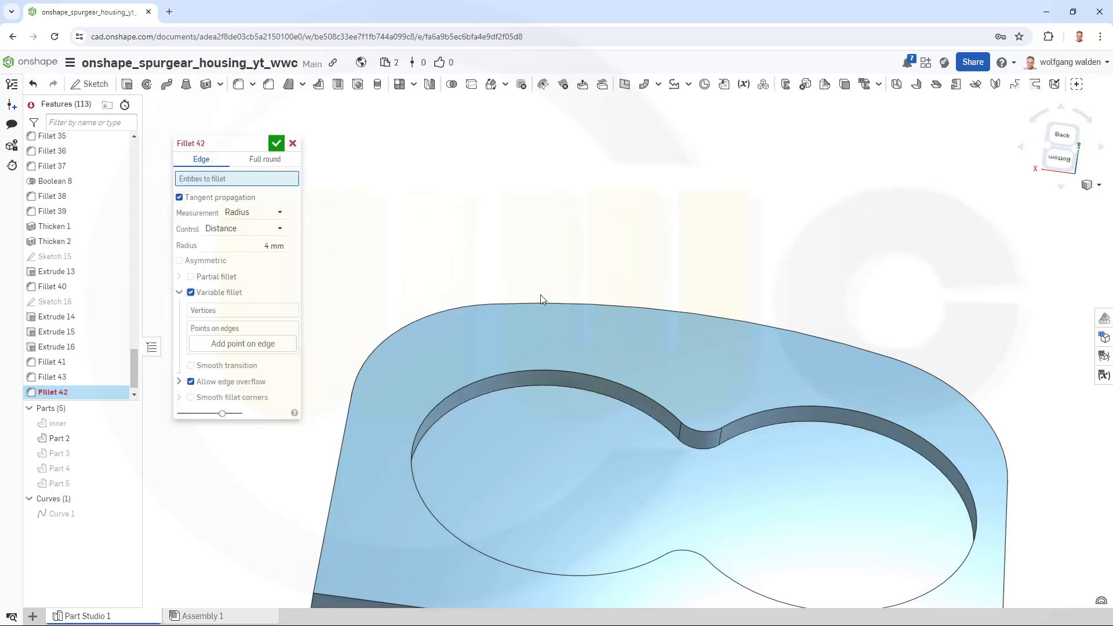
{"action": "left_click", "coordinate": [565, 370]}
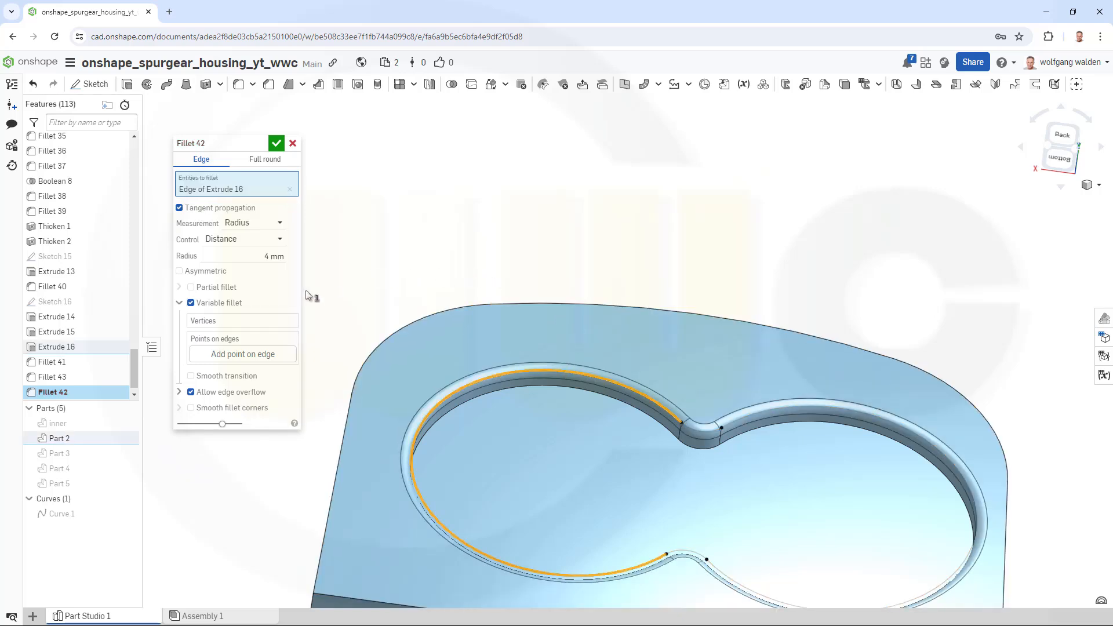
- Add the four neck vertices of the Extrude 16 rim as 4 mm control points of the variable fillet
{"action": "left_click", "coordinate": [216, 320]}
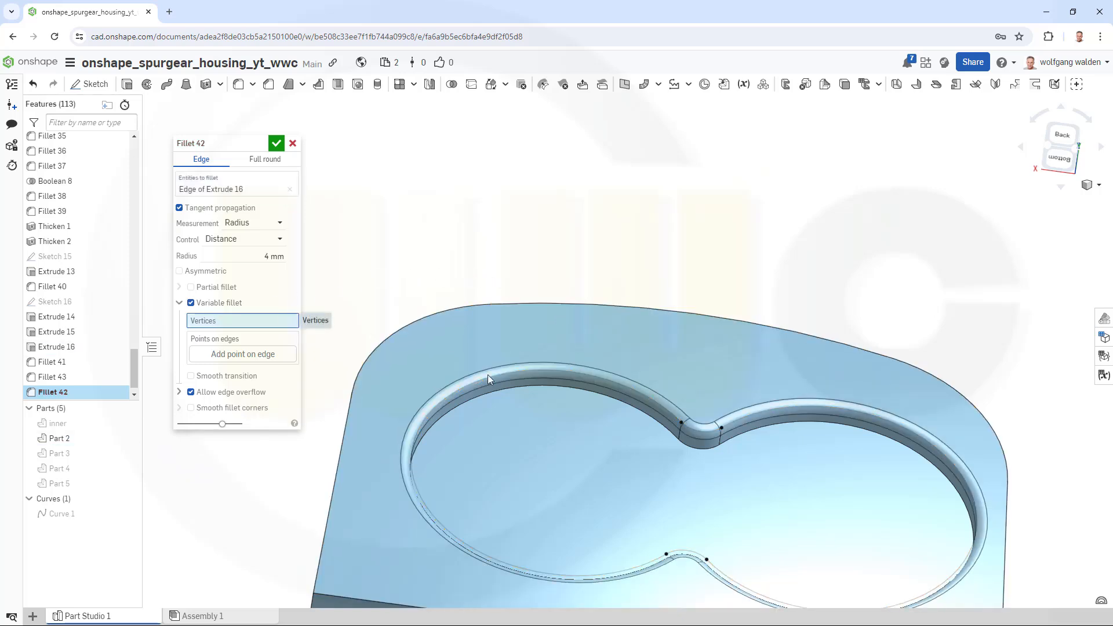
{"action": "left_click", "coordinate": [681, 423]}
{"action": "left_click", "coordinate": [721, 428]}
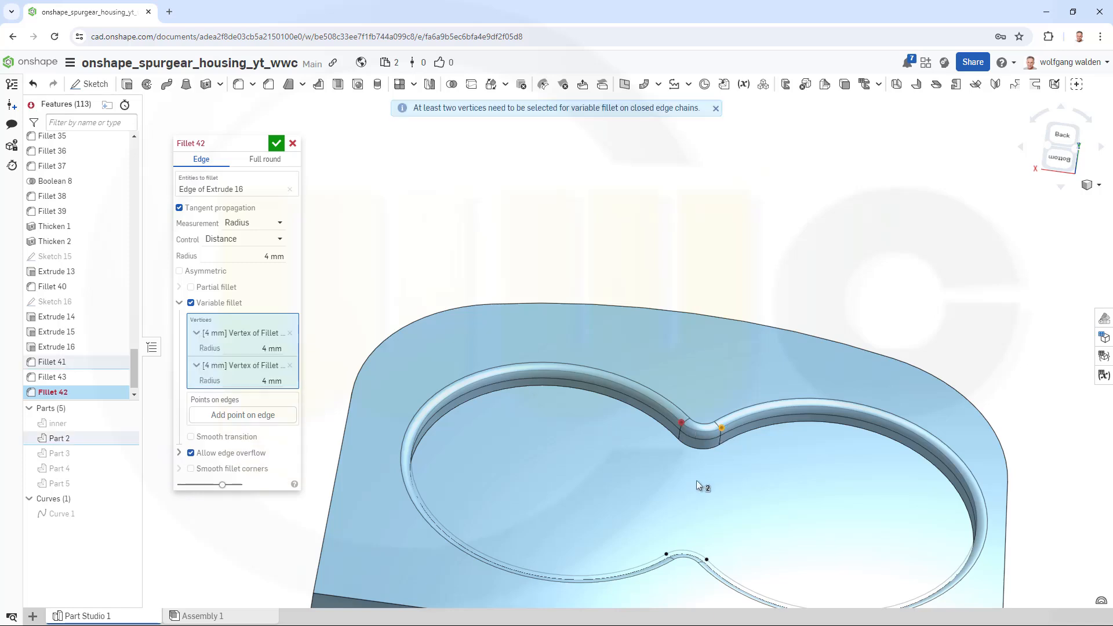
{"action": "left_click", "coordinate": [667, 555]}
{"action": "left_click", "coordinate": [708, 560]}
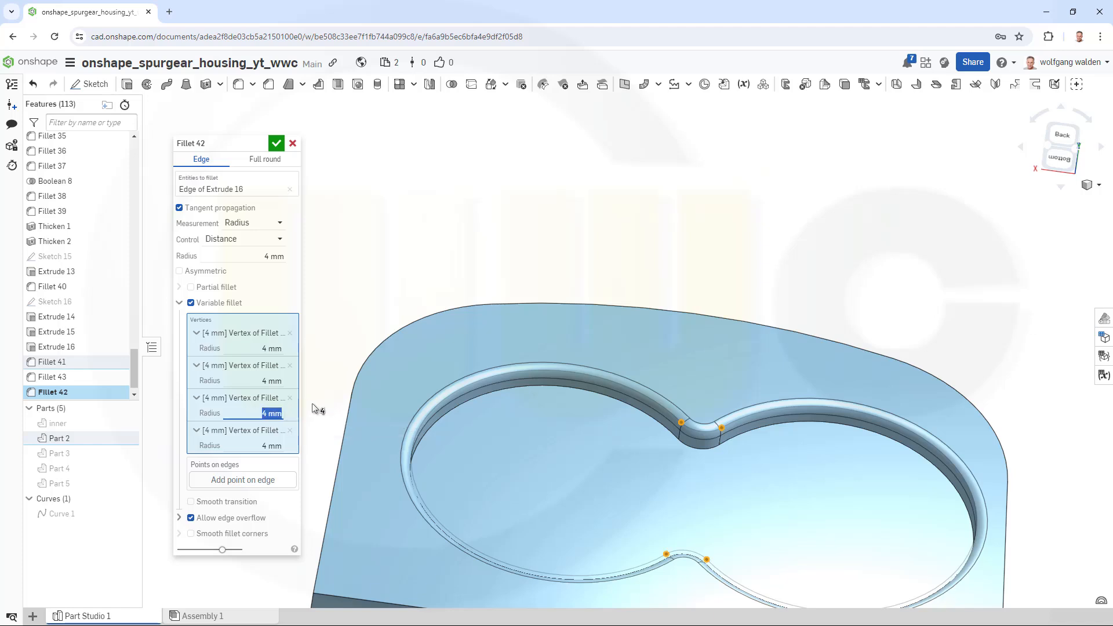
- Set the radius of the third and fourth neck vertices of the variable fillet to 8 mm
{"action": "type", "text": "8"}
{"action": "key", "text": "Tab"}
{"action": "type", "text": "8"}
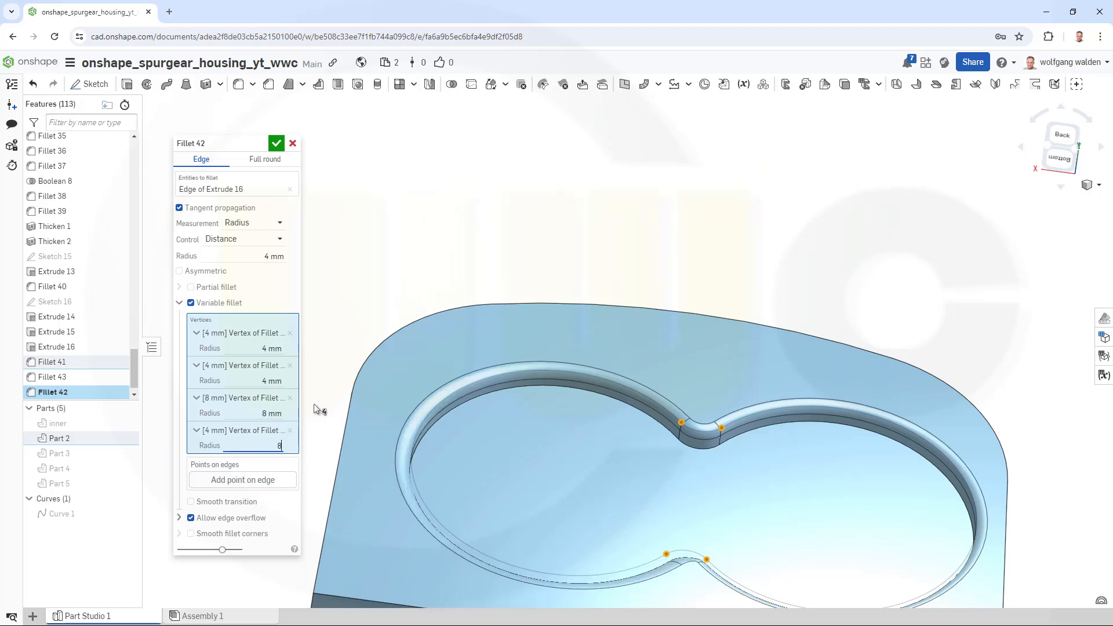
- Add a 6 mm radius point at location 0.5 on each large rim arc of the Extrude 16 recess and accept the variable fillet
{"action": "left_click", "coordinate": [242, 481]}
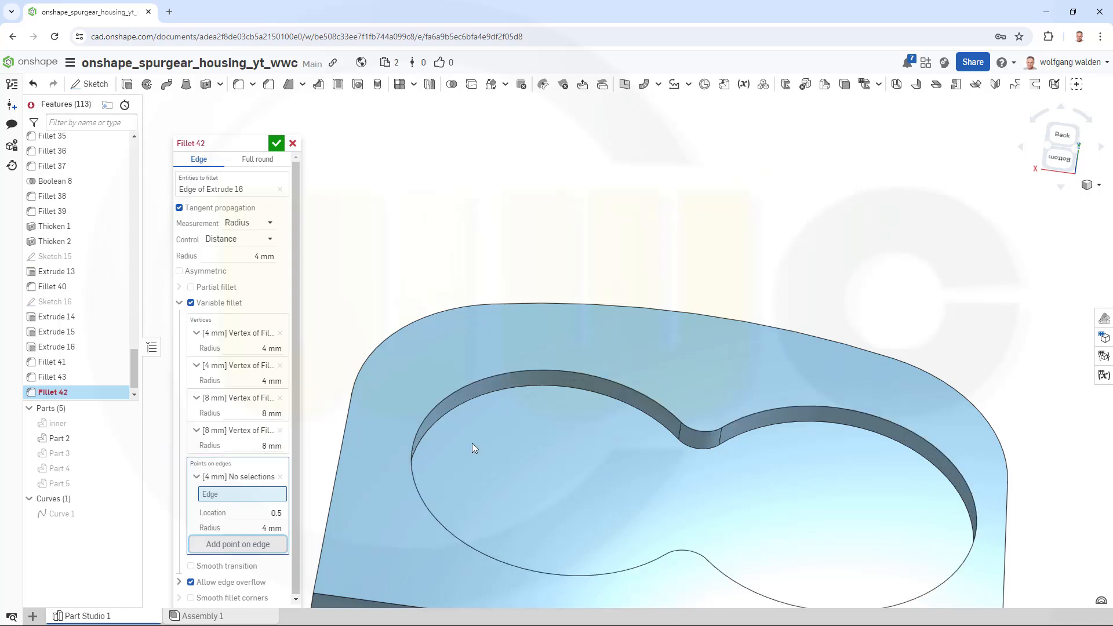
{"action": "left_click", "coordinate": [974, 511]}
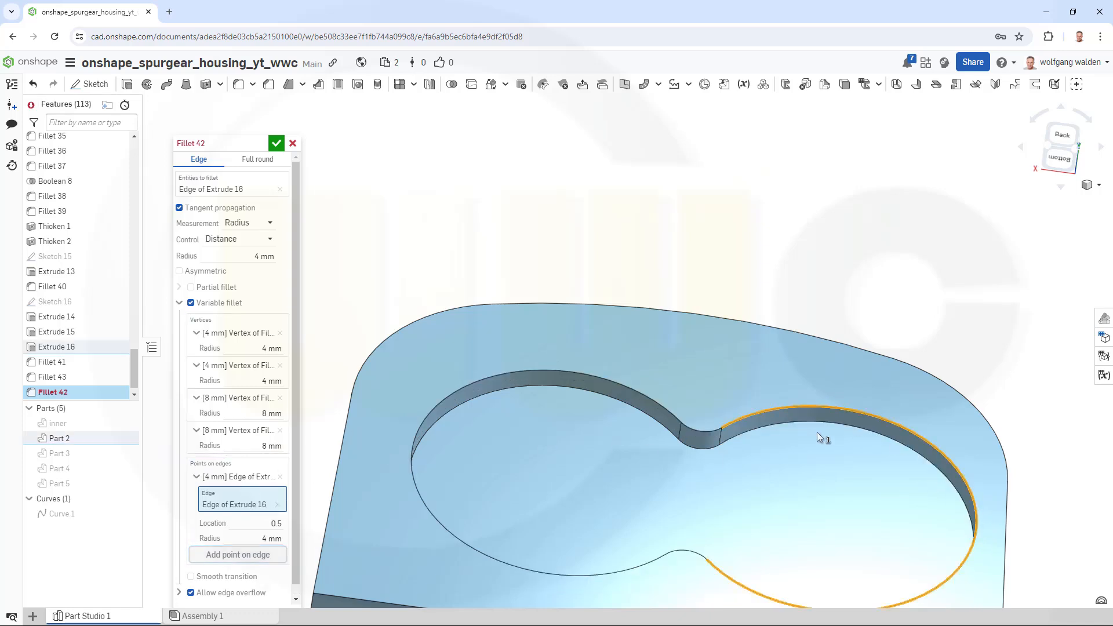
{"action": "left_click", "coordinate": [273, 538]}
{"action": "type", "text": "6"}
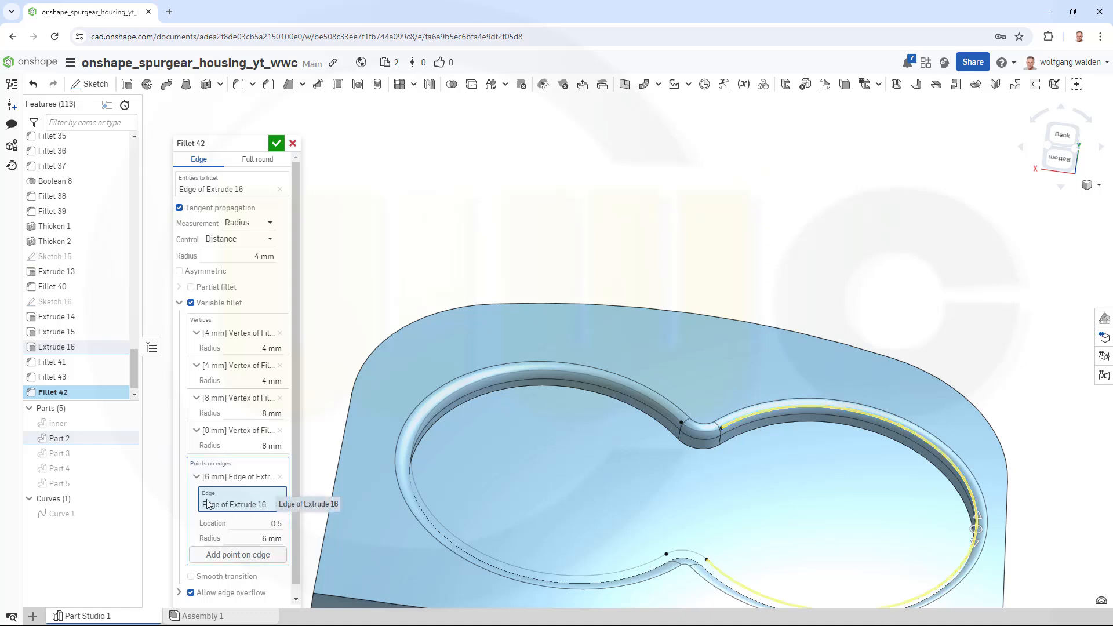
{"action": "key", "text": "Tab"}
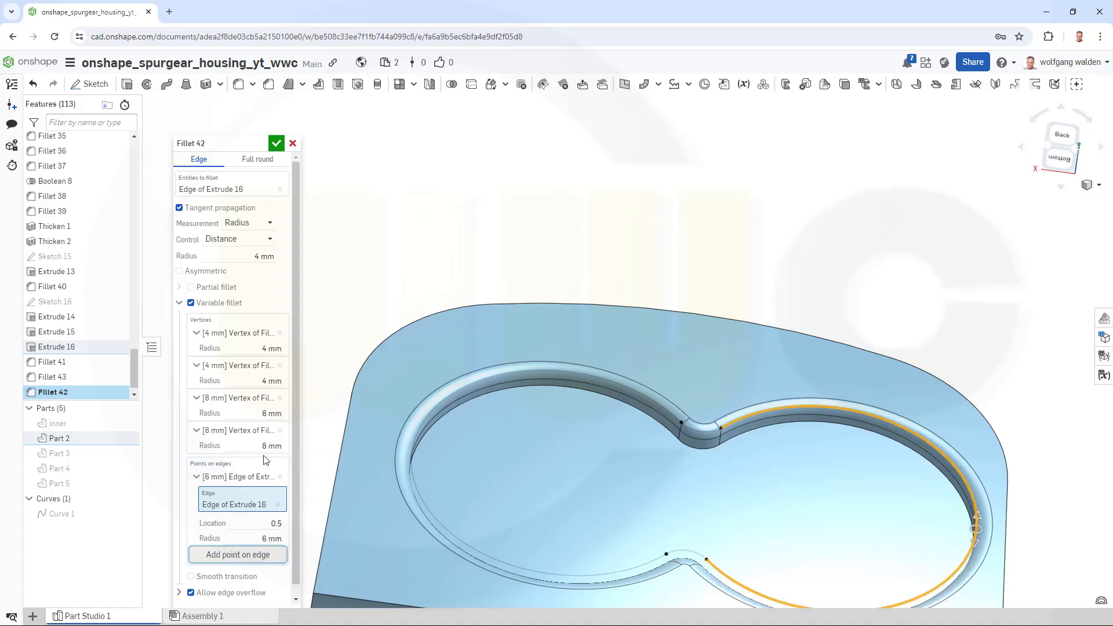
{"action": "left_click", "coordinate": [238, 555]}
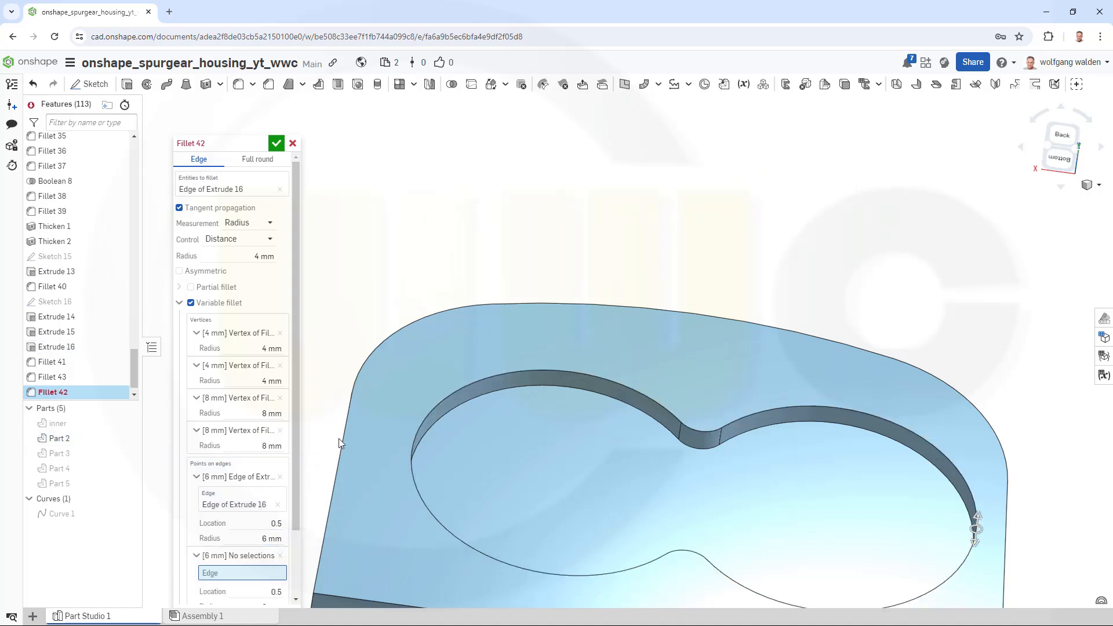
{"action": "left_click", "coordinate": [417, 438]}
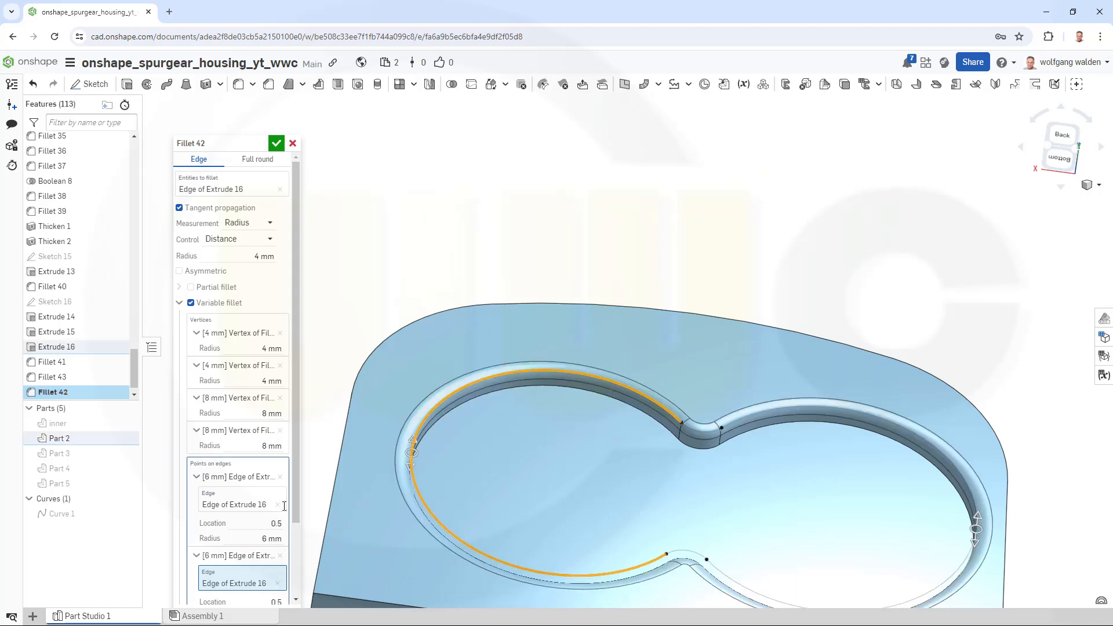
{"action": "left_click", "coordinate": [277, 144]}
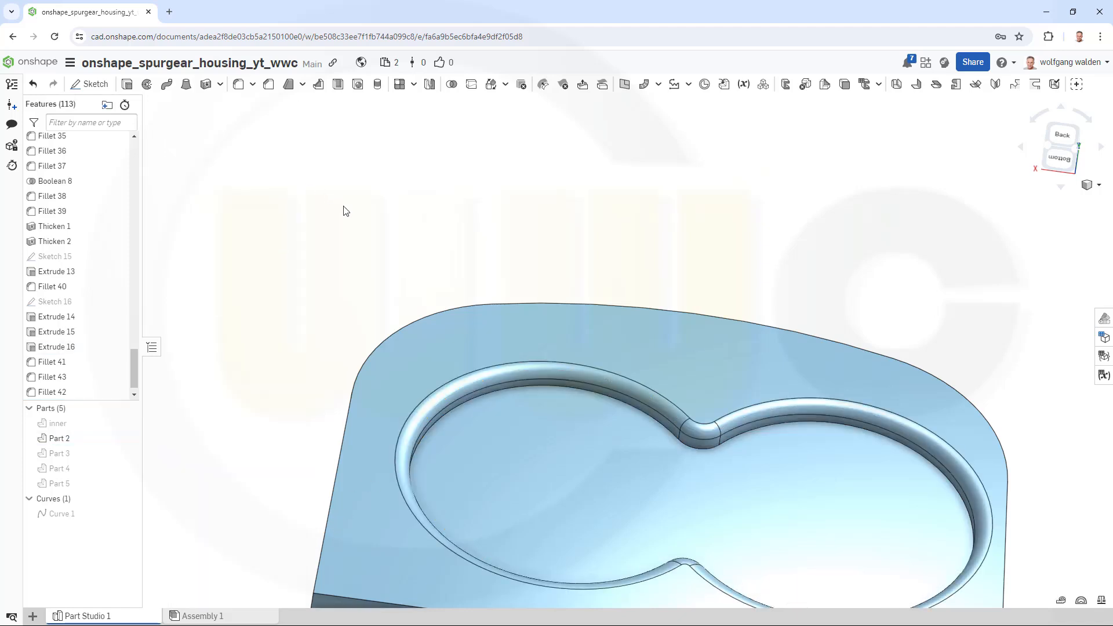
- Show the hidden Part 5, Part 4 and Part 3 together with Part 2
{"action": "right_click_drag", "start_coordinate": [579, 449], "coordinate": [620, 520]}
{"action": "scroll", "coordinate": [645, 504], "scroll_direction": "down", "scroll_amount": 5}
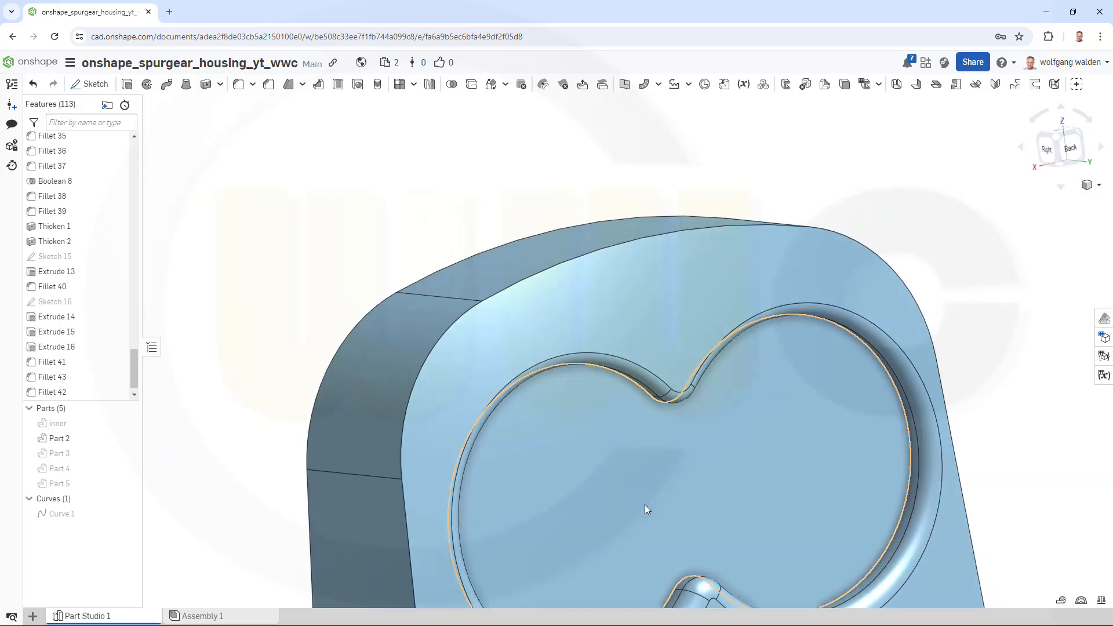
{"action": "middle_click_drag", "start_coordinate": [666, 493], "coordinate": [631, 386]}
{"action": "right_click_drag", "start_coordinate": [631, 387], "coordinate": [593, 395]}
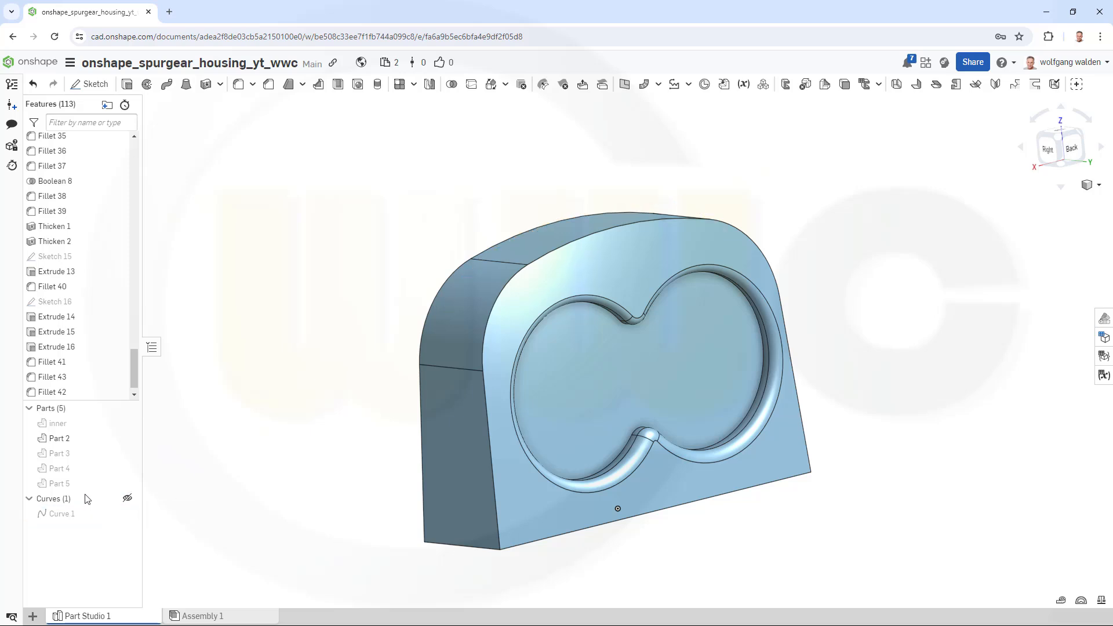
{"action": "left_click", "coordinate": [127, 484]}
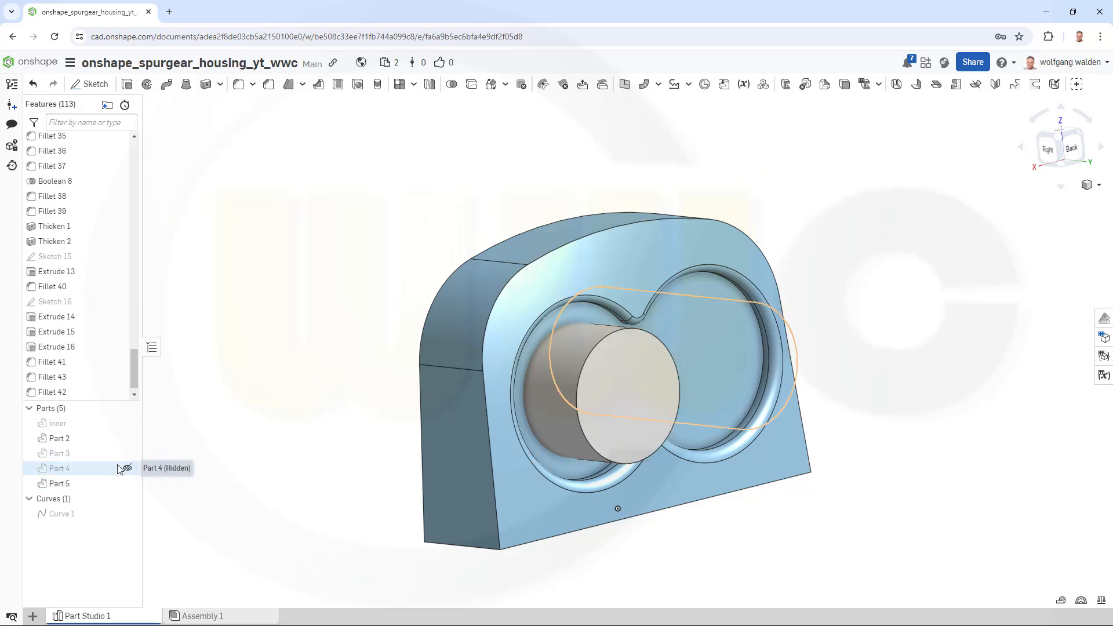
{"action": "left_click", "coordinate": [118, 469]}
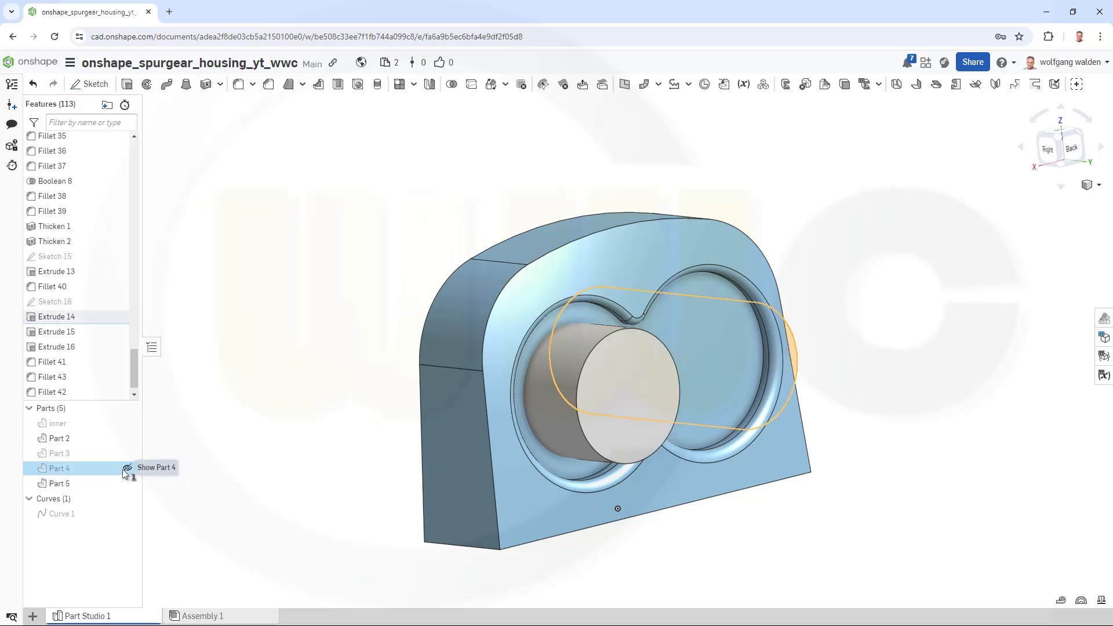
{"action": "left_click", "coordinate": [127, 469]}
{"action": "left_click", "coordinate": [127, 453]}
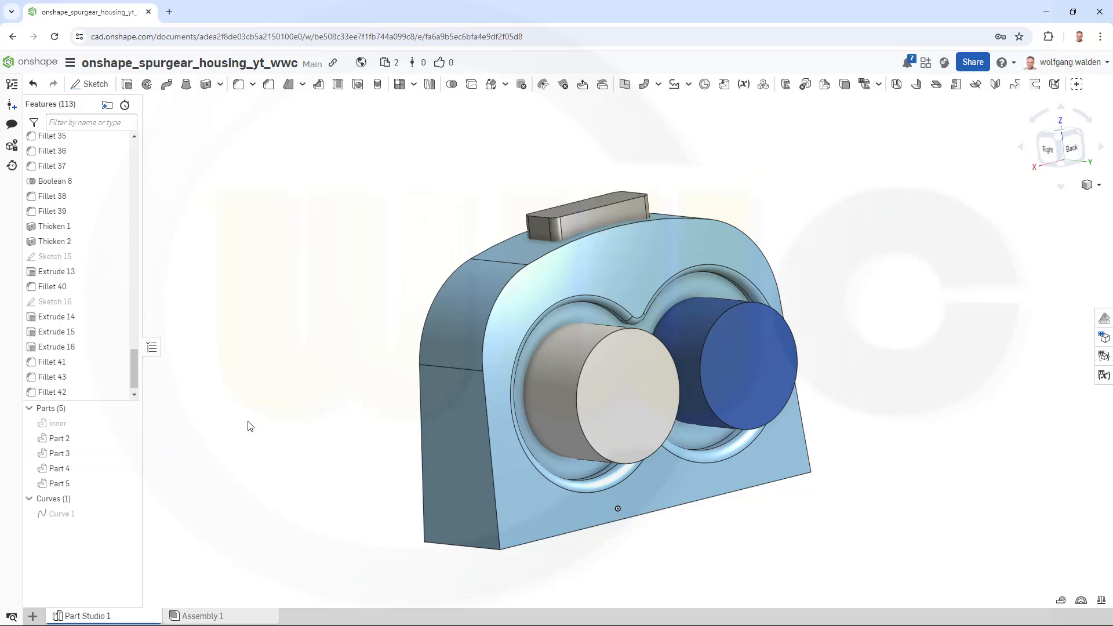
{"action": "right_click_drag", "start_coordinate": [248, 423], "coordinate": [212, 439]}
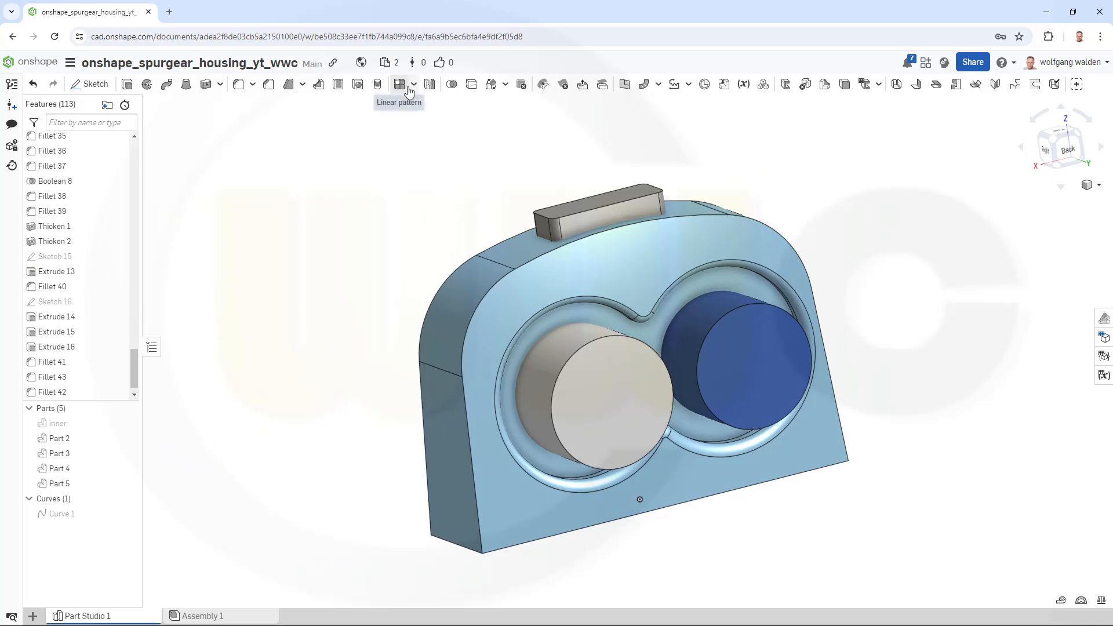
- Unite Part 2, the Part 5 cylinder and the Part 3 block with a Boolean union
{"action": "left_click", "coordinate": [451, 84]}
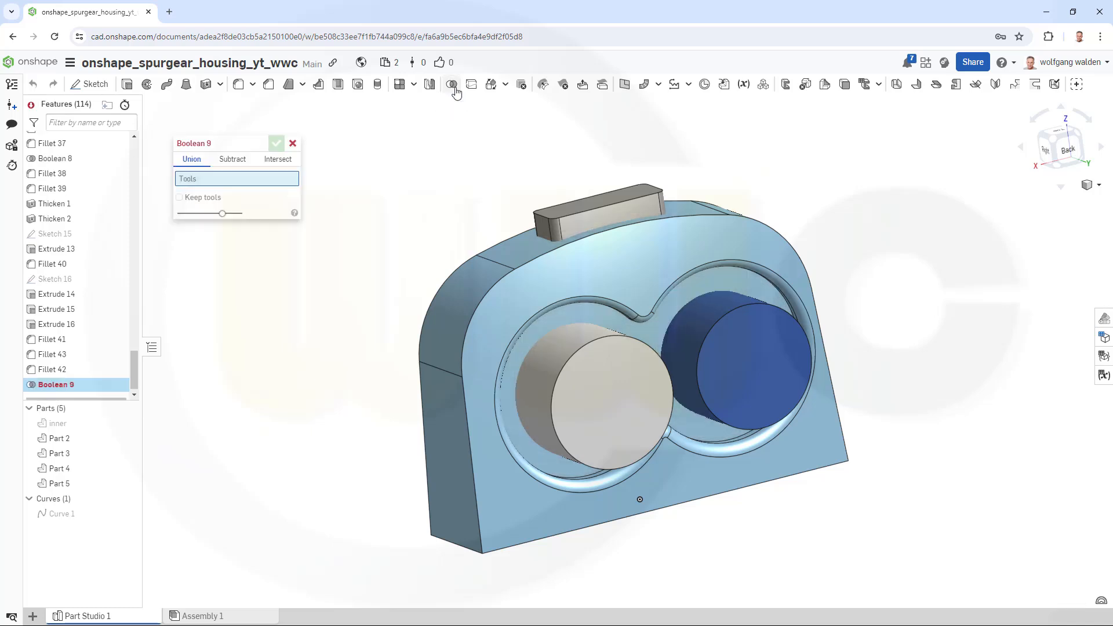
{"action": "left_click", "coordinate": [506, 302]}
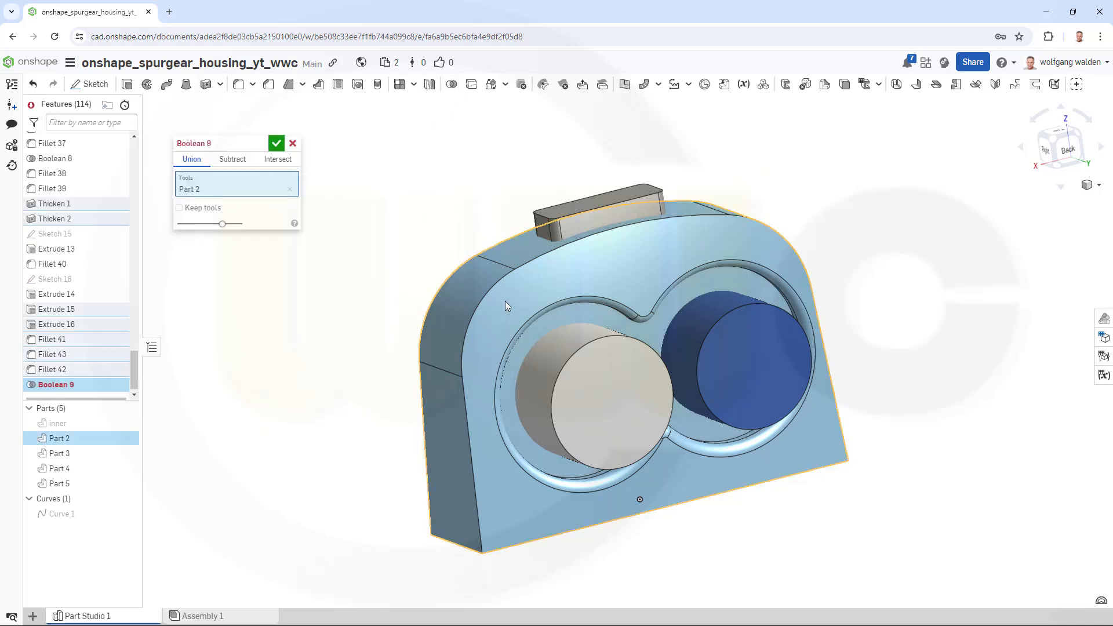
{"action": "left_click", "coordinate": [595, 378]}
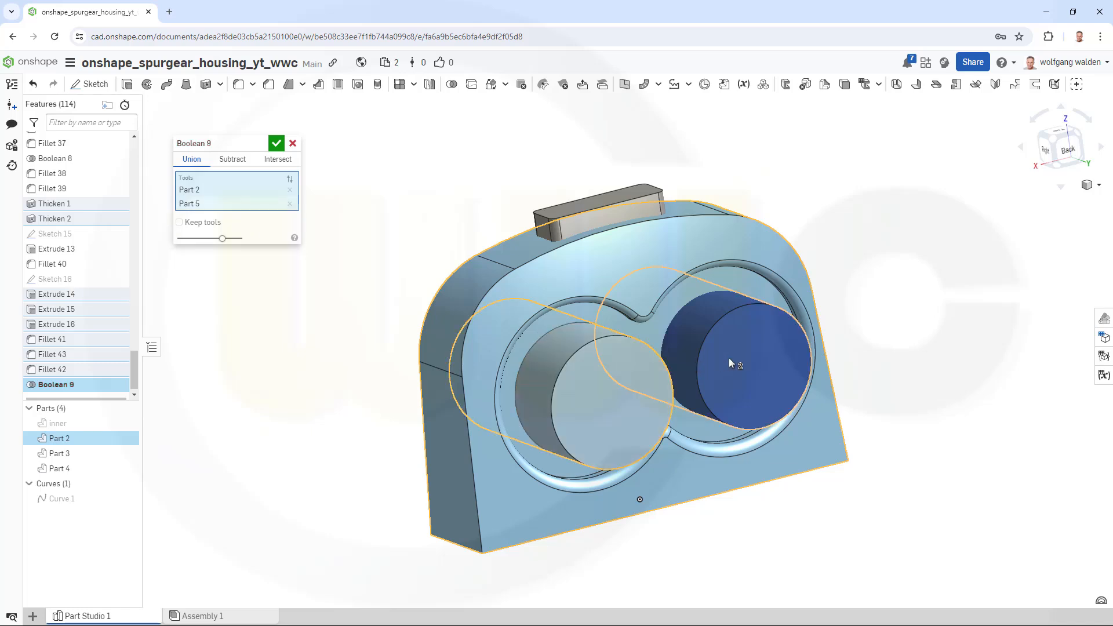
{"action": "left_click", "coordinate": [585, 221]}
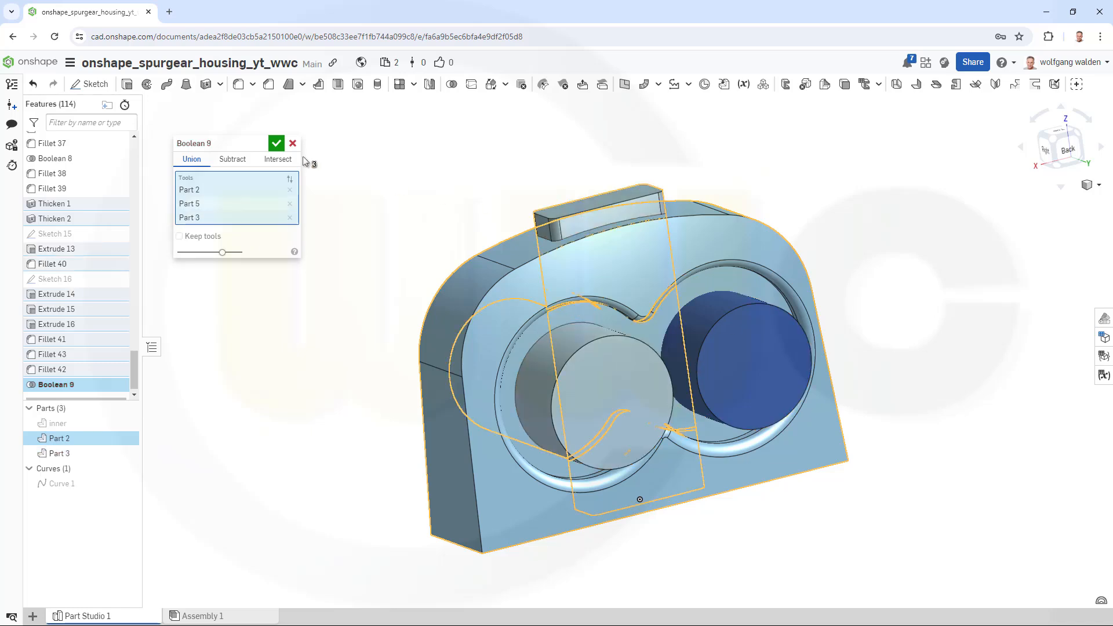
{"action": "left_click", "coordinate": [277, 144]}
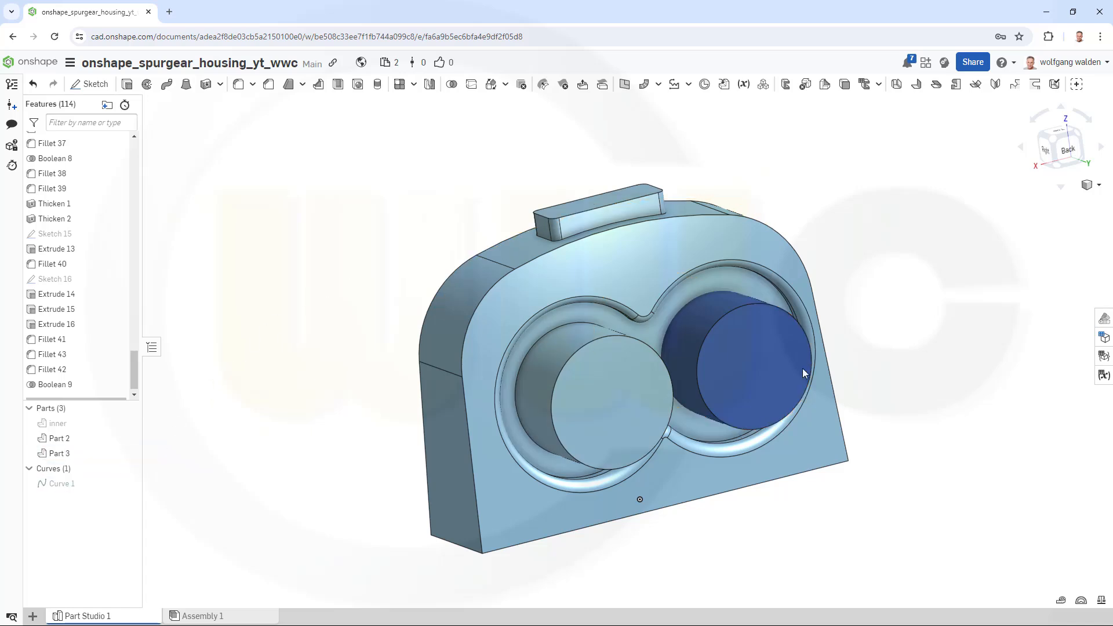
- Edit Boolean 9 to include the blue Part 4 cylinder in the union
{"action": "double_click", "coordinate": [72, 387]}
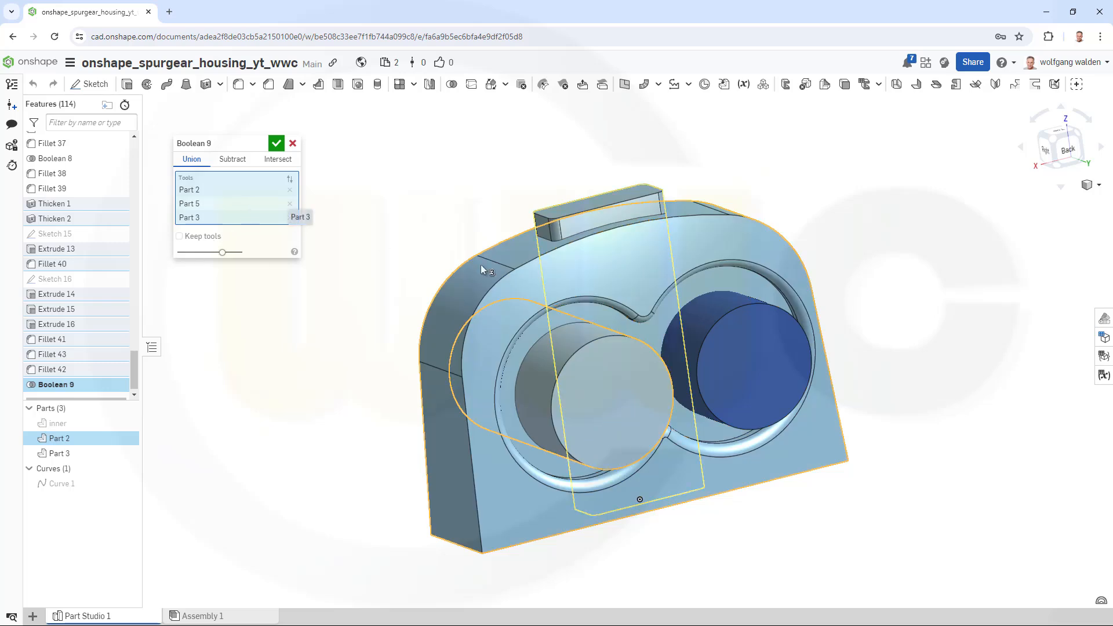
{"action": "left_click", "coordinate": [749, 356]}
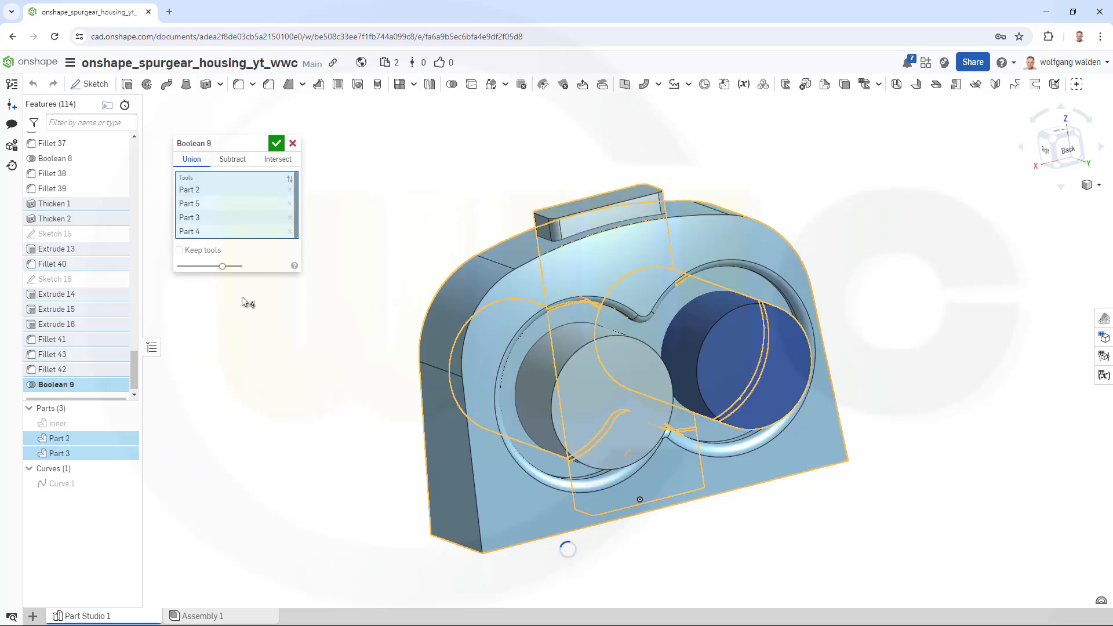
{"action": "left_click", "coordinate": [276, 144]}
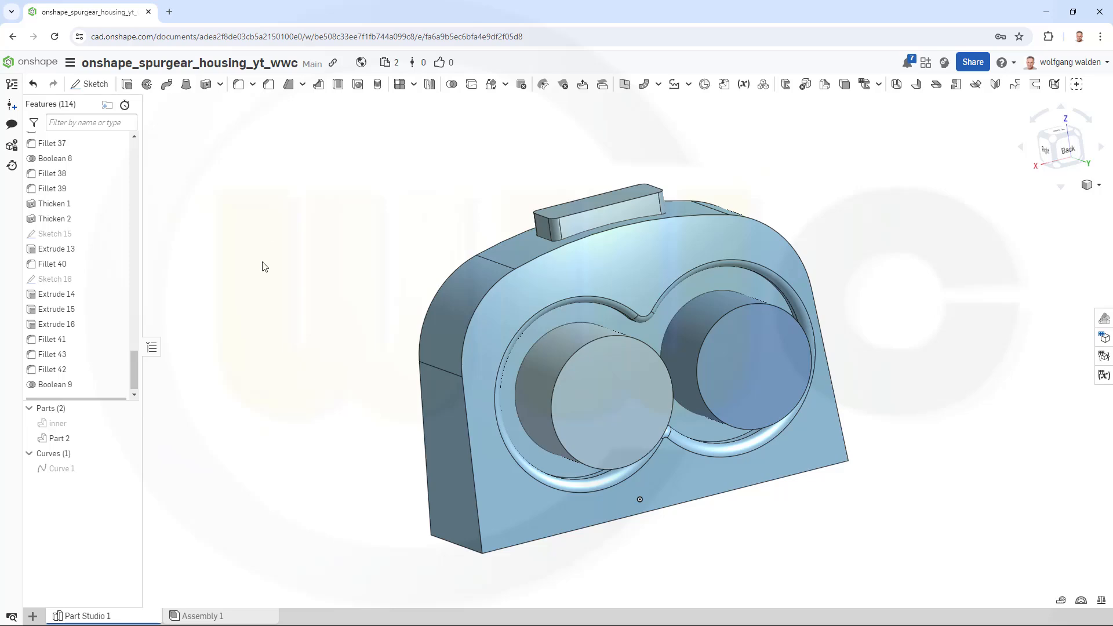
- Show the inner housing part and hide Part 2
{"action": "right_click_drag", "start_coordinate": [276, 318], "coordinate": [218, 285]}
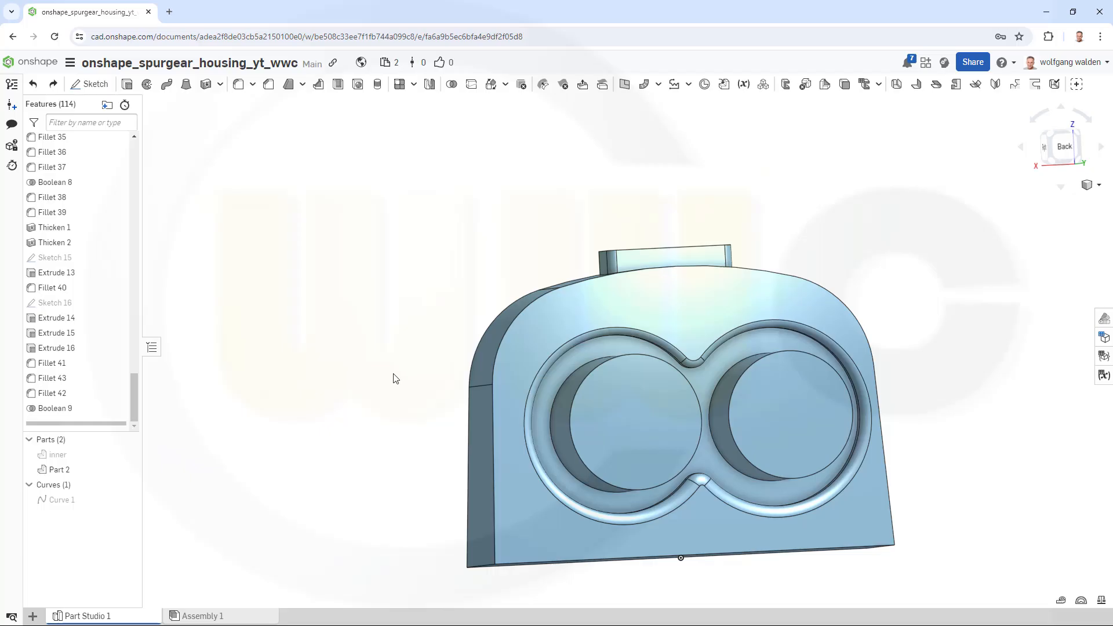
{"action": "right_click_drag", "start_coordinate": [394, 374], "coordinate": [381, 383]}
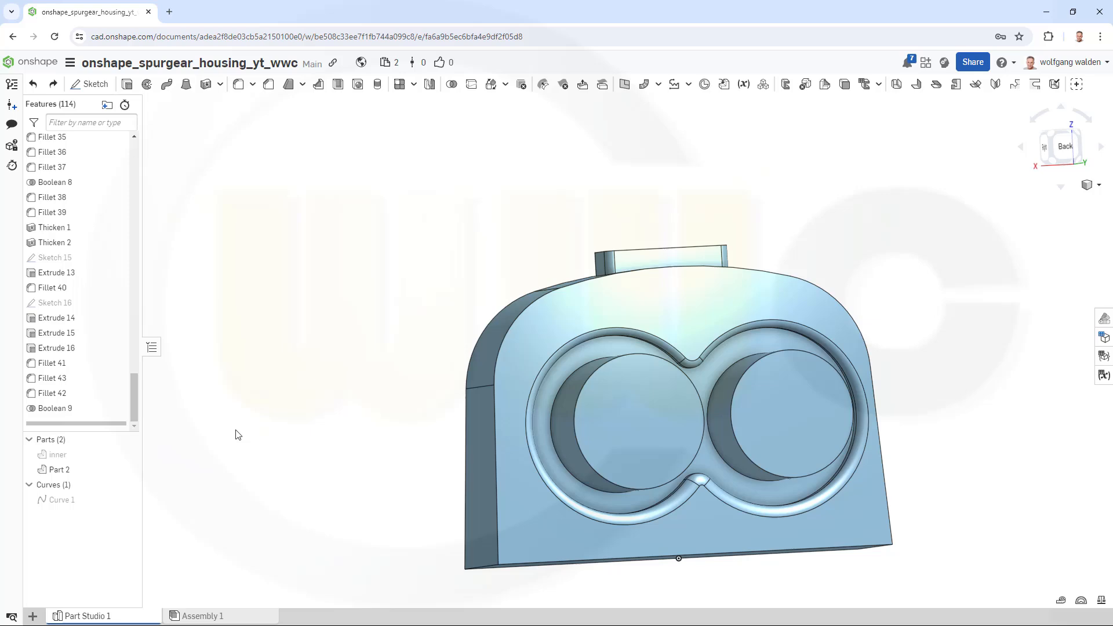
{"action": "left_click", "coordinate": [127, 454]}
{"action": "right_click_drag", "start_coordinate": [362, 471], "coordinate": [419, 406]}
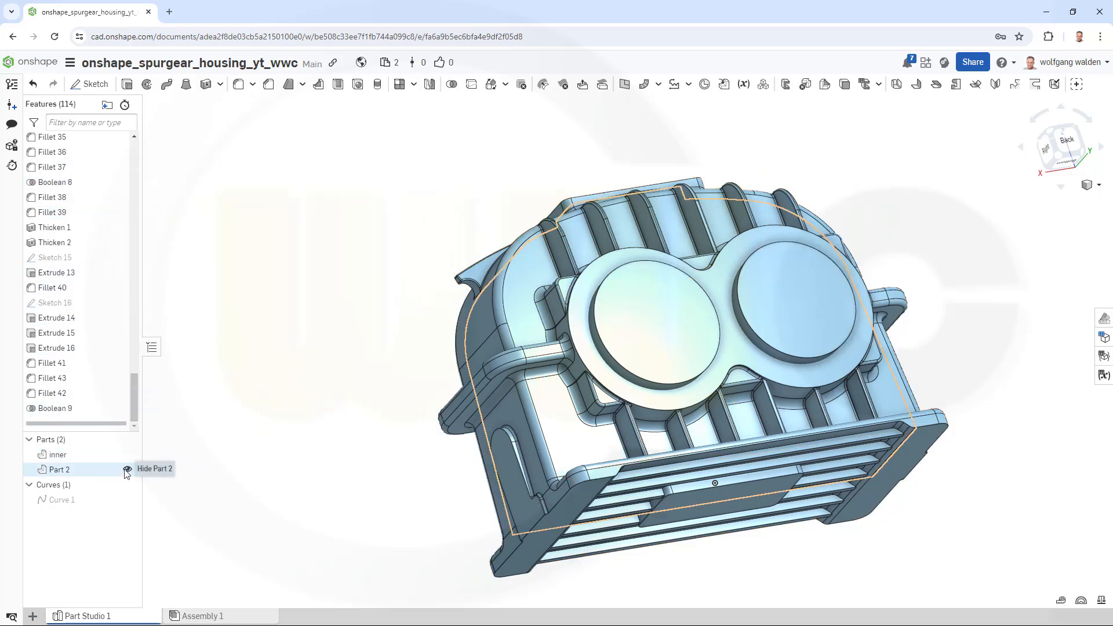
{"action": "left_click", "coordinate": [127, 469]}
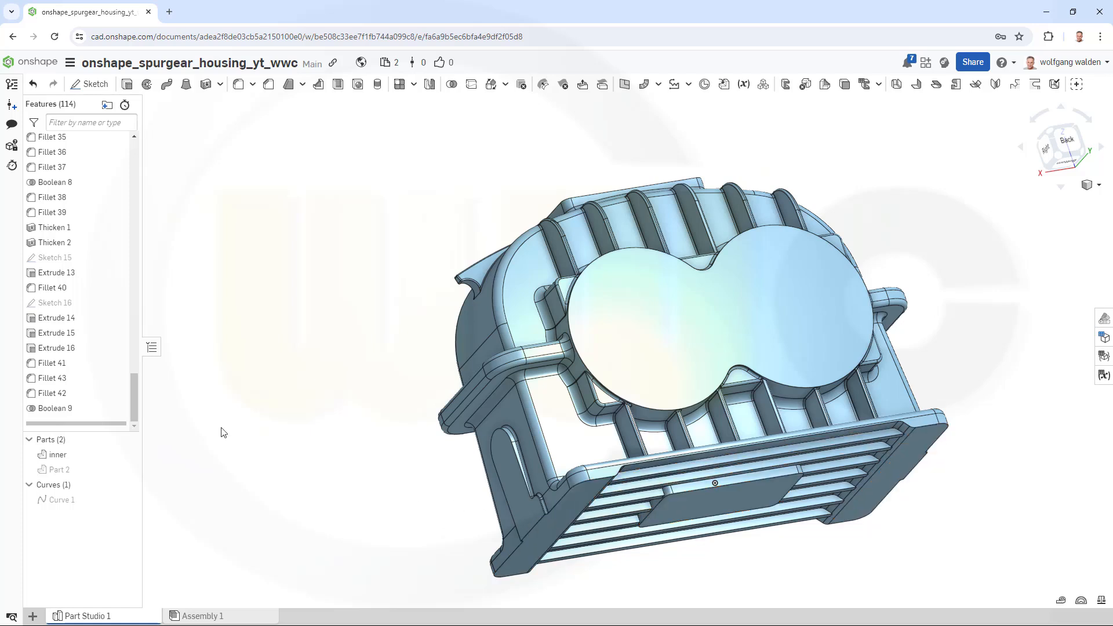
- Roll the feature history back to directly after Boolean 7
{"action": "scroll", "coordinate": [88, 354], "scroll_direction": "up", "scroll_amount": 2}
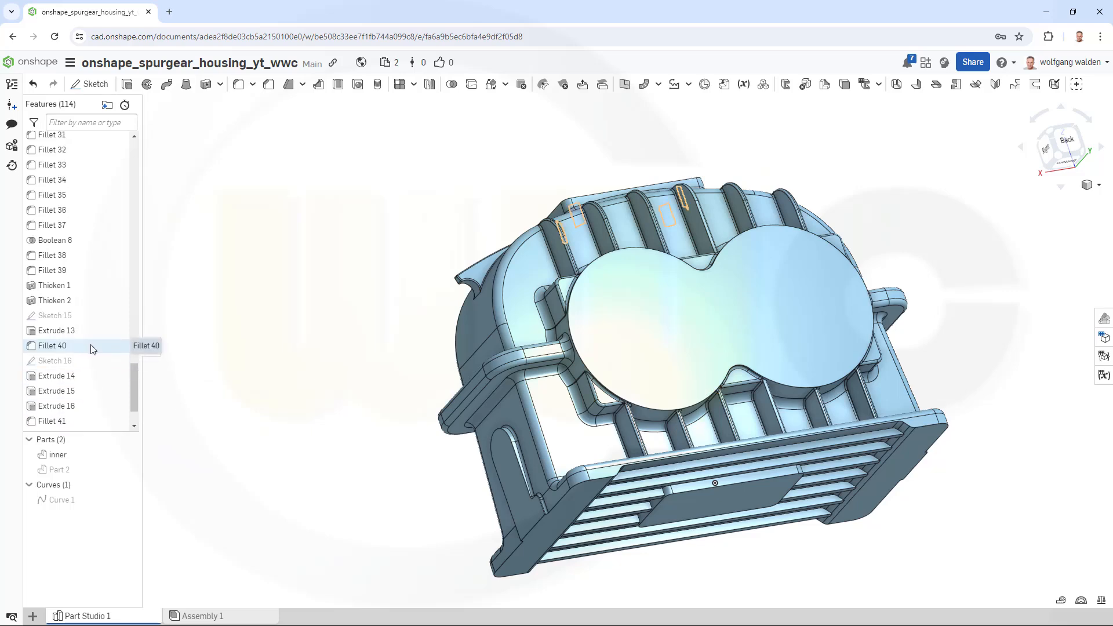
{"action": "scroll", "coordinate": [91, 371], "scroll_direction": "down", "scroll_amount": 2}
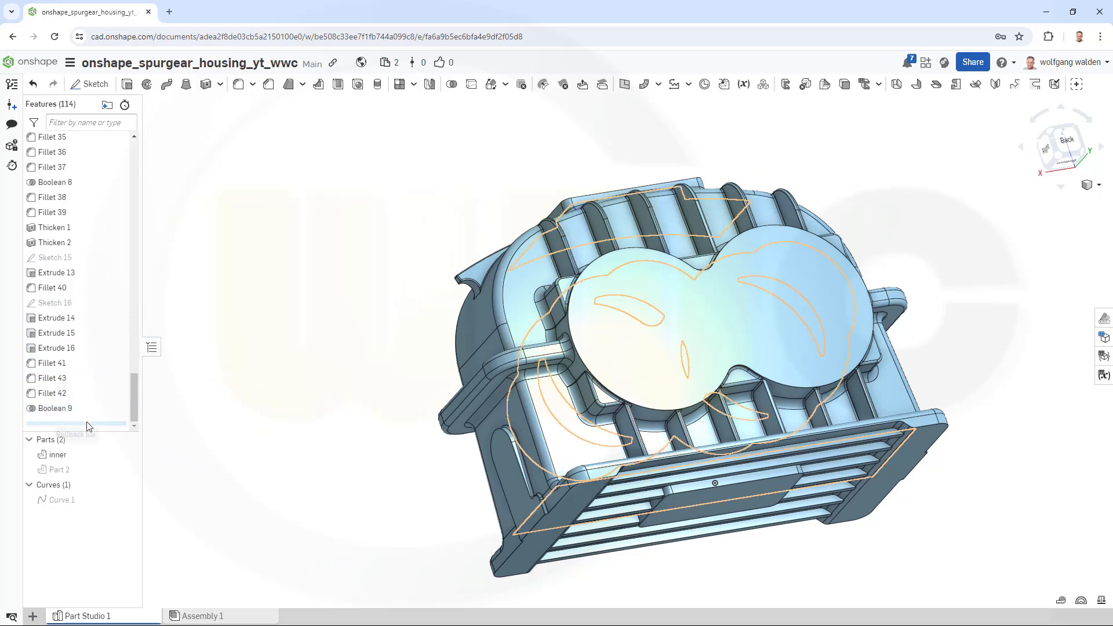
{"action": "scroll", "coordinate": [91, 343], "scroll_direction": "up", "scroll_amount": 4}
{"action": "scroll", "coordinate": [88, 308], "scroll_direction": "up", "scroll_amount": 2}
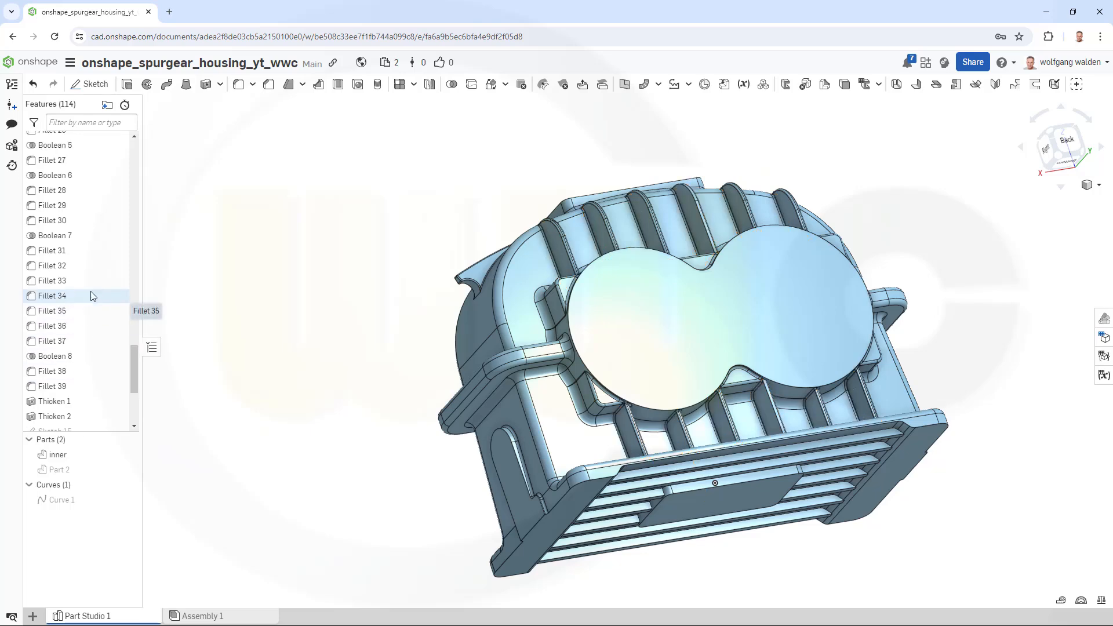
{"action": "right_click", "coordinate": [66, 238]}
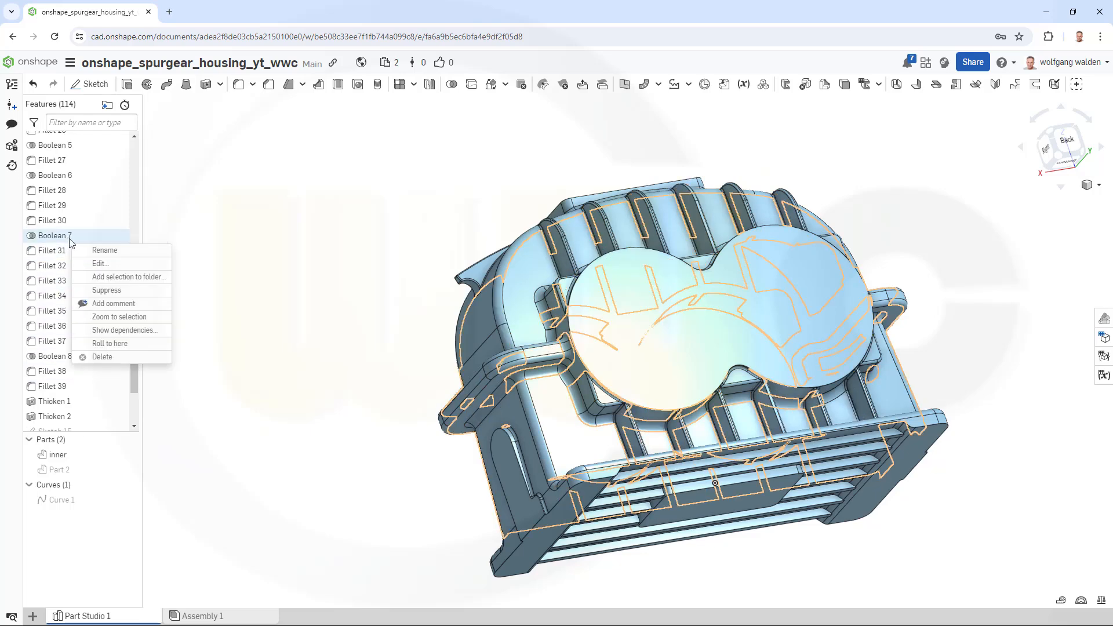
{"action": "left_click", "coordinate": [123, 343]}
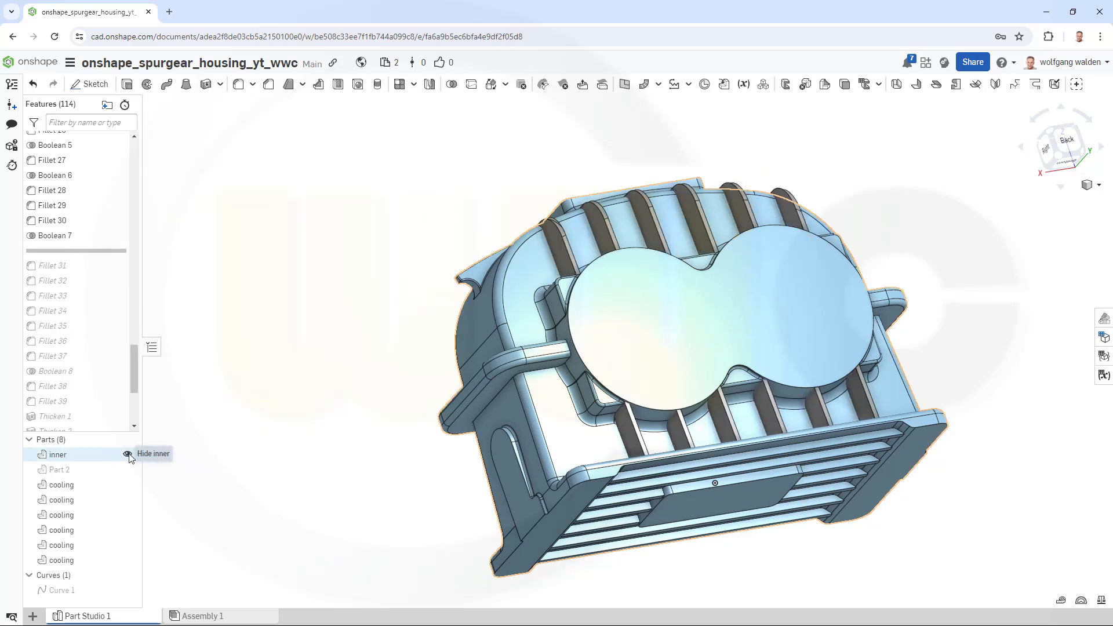
- Toggle the visibility of the inner part and of Part 2 off and on to compare the two bodies
{"action": "left_click", "coordinate": [128, 456]}
{"action": "left_click", "coordinate": [127, 456]}
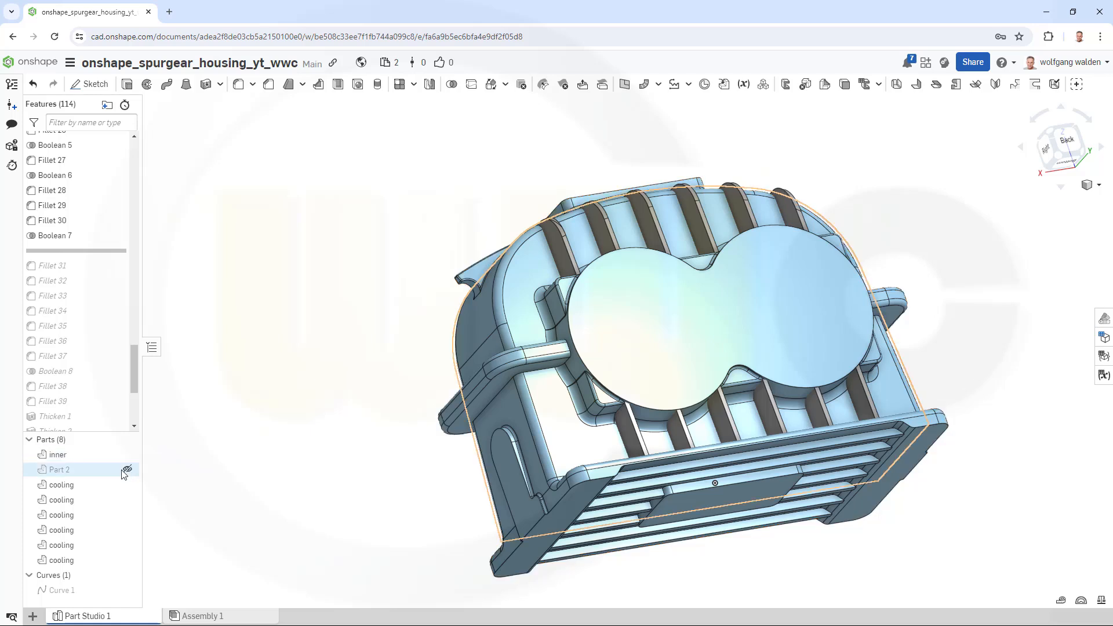
{"action": "left_click", "coordinate": [127, 469]}
{"action": "left_click", "coordinate": [127, 470]}
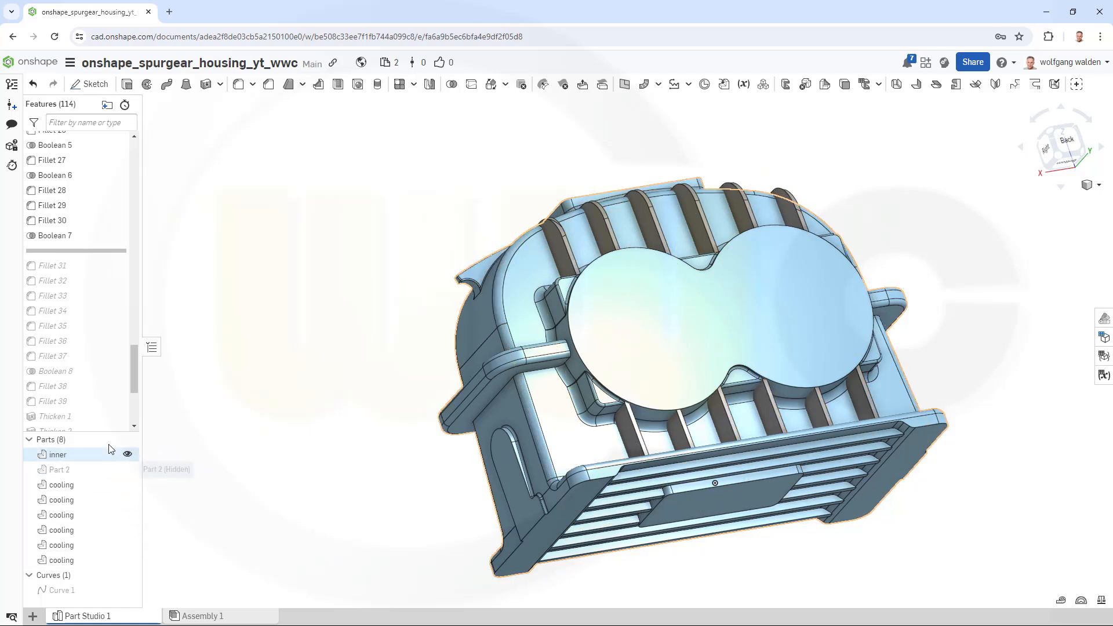
- Examine which extrude feature creates the rectangular block face on the housing's underside by highlighting Extrude 6 to Extrude 10 in the model
{"action": "left_click", "coordinate": [688, 502]}
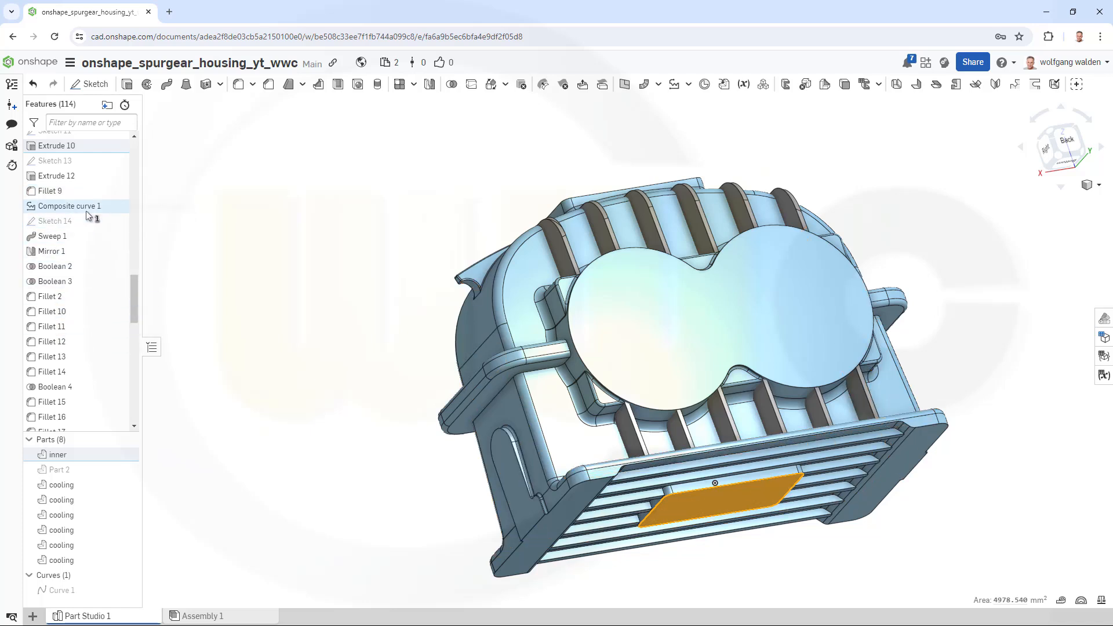
{"action": "scroll", "coordinate": [91, 212], "scroll_direction": "up", "scroll_amount": 2}
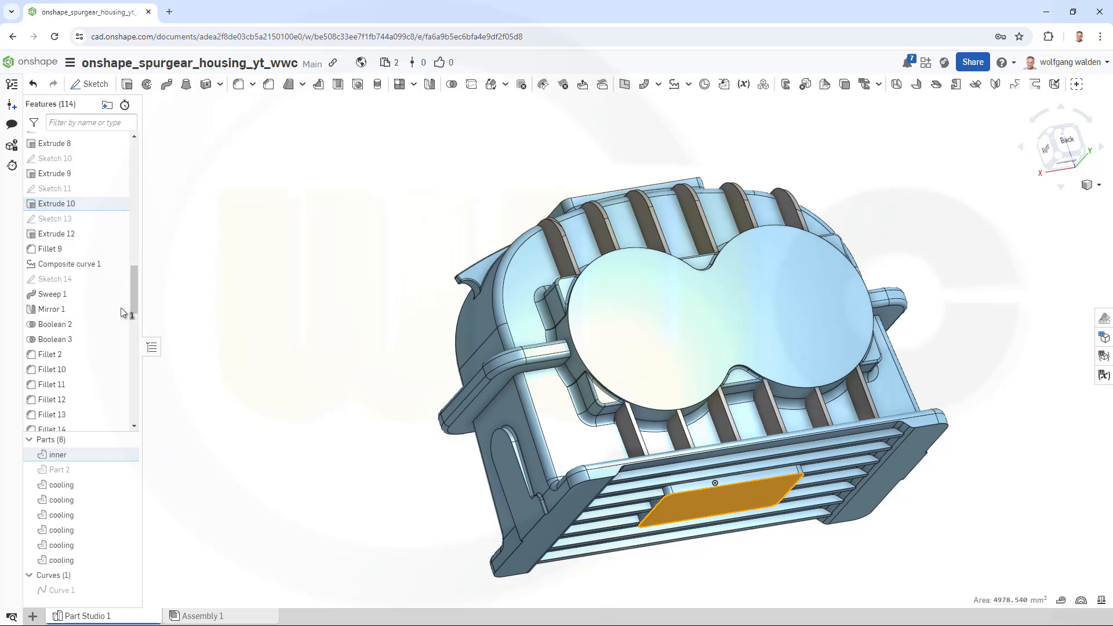
{"action": "scroll", "coordinate": [74, 244], "scroll_direction": "up", "scroll_amount": 1}
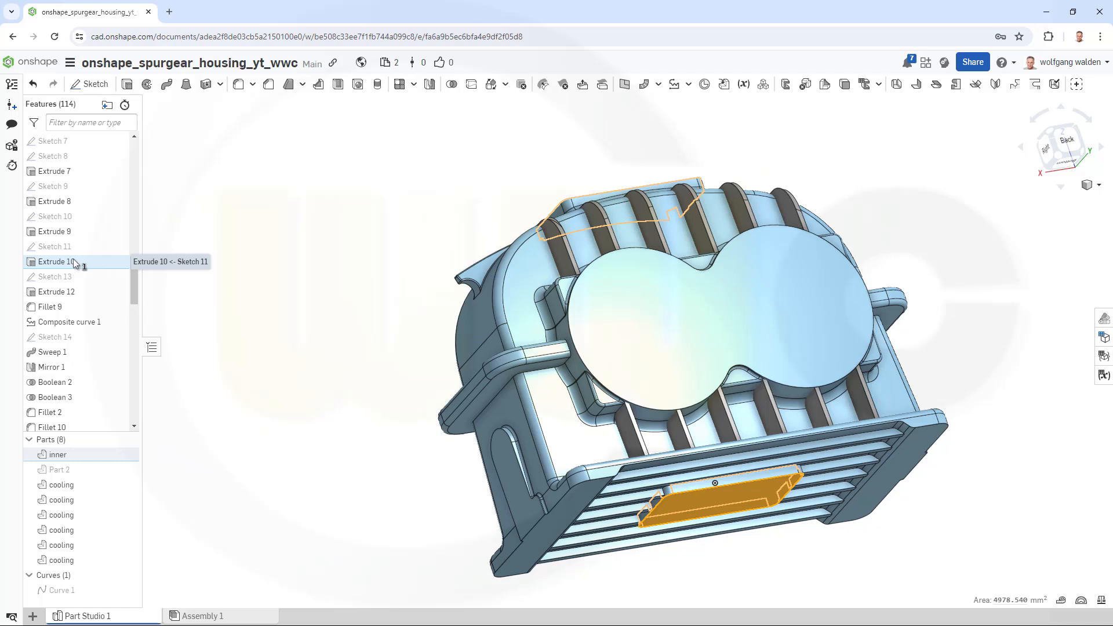
{"action": "left_click", "coordinate": [60, 235]}
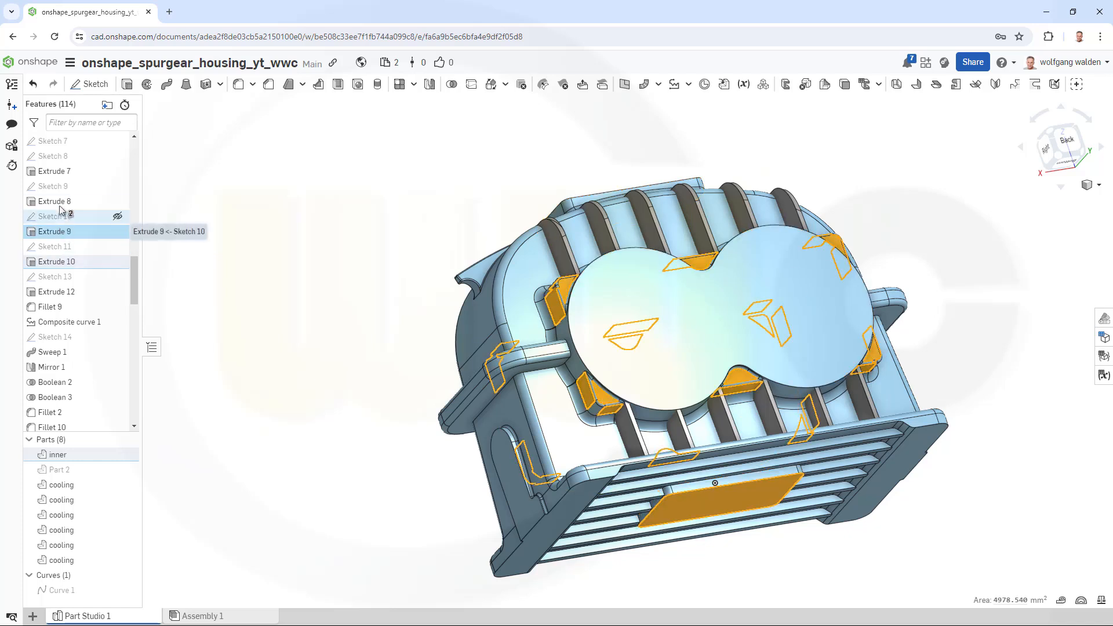
{"action": "left_click", "coordinate": [58, 202], "text": "ctrl"}
{"action": "left_click", "coordinate": [59, 173], "text": "ctrl"}
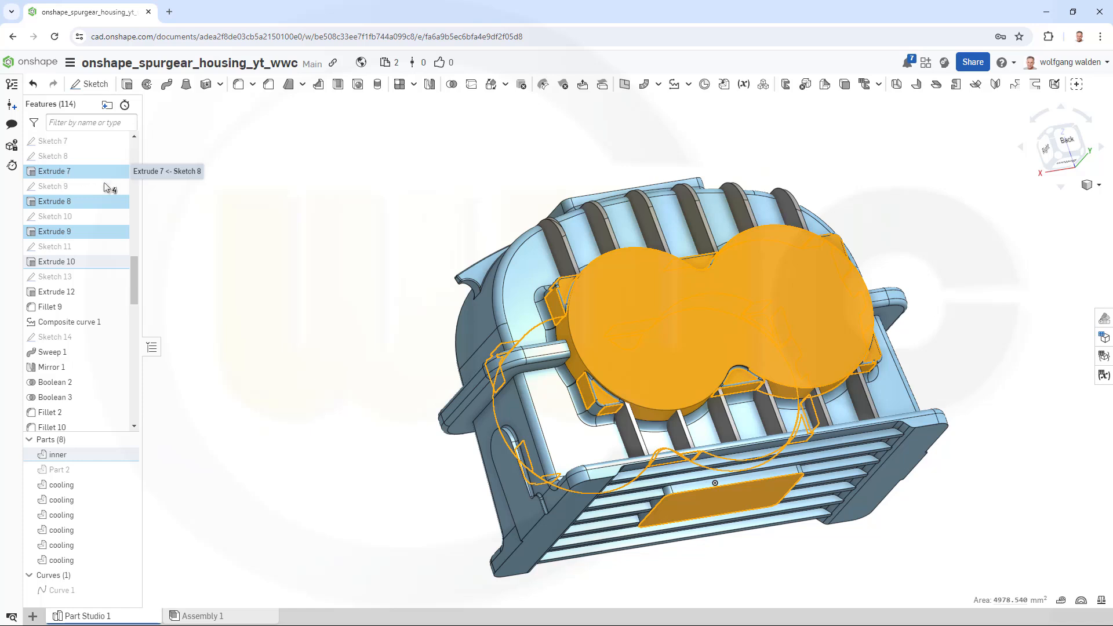
{"action": "scroll", "coordinate": [98, 186], "scroll_direction": "up", "scroll_amount": 2}
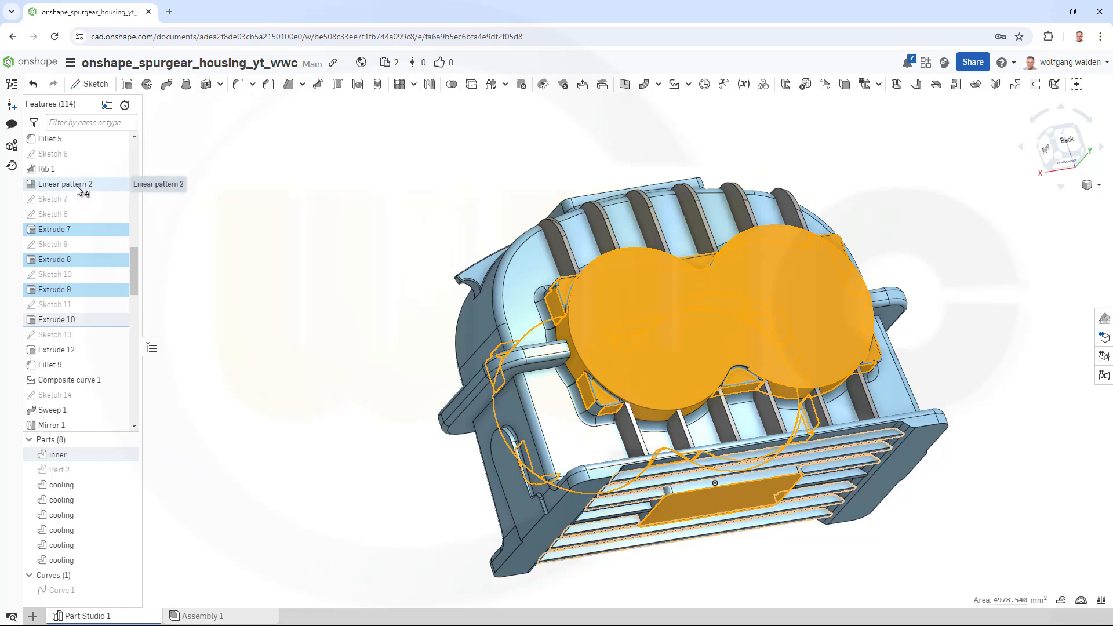
{"action": "scroll", "coordinate": [79, 191], "scroll_direction": "up", "scroll_amount": 2}
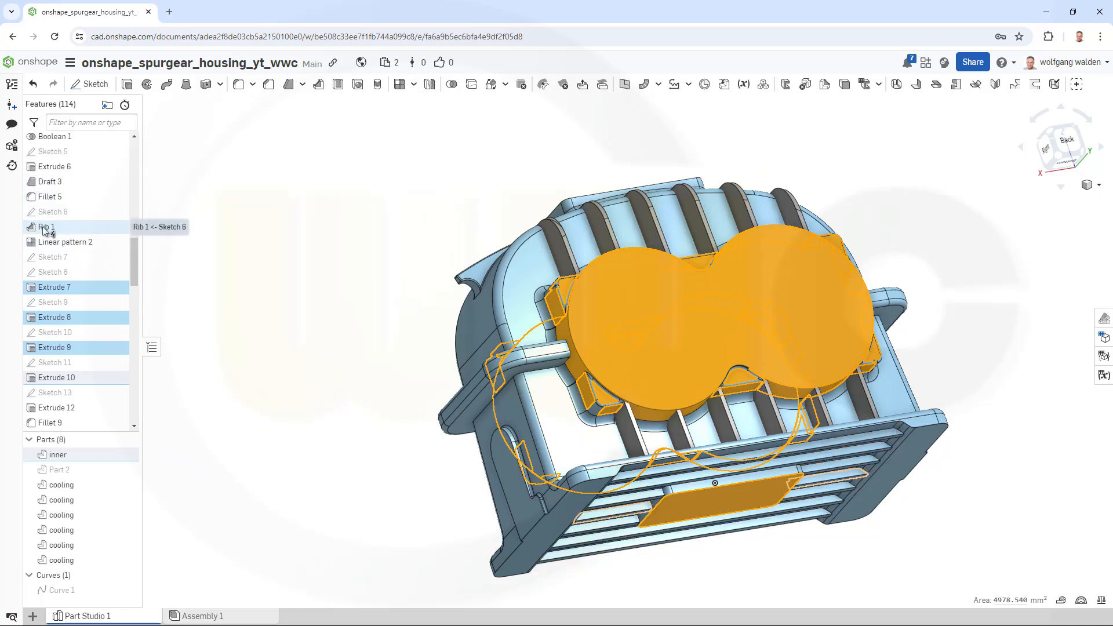
{"action": "left_click", "coordinate": [55, 168]}
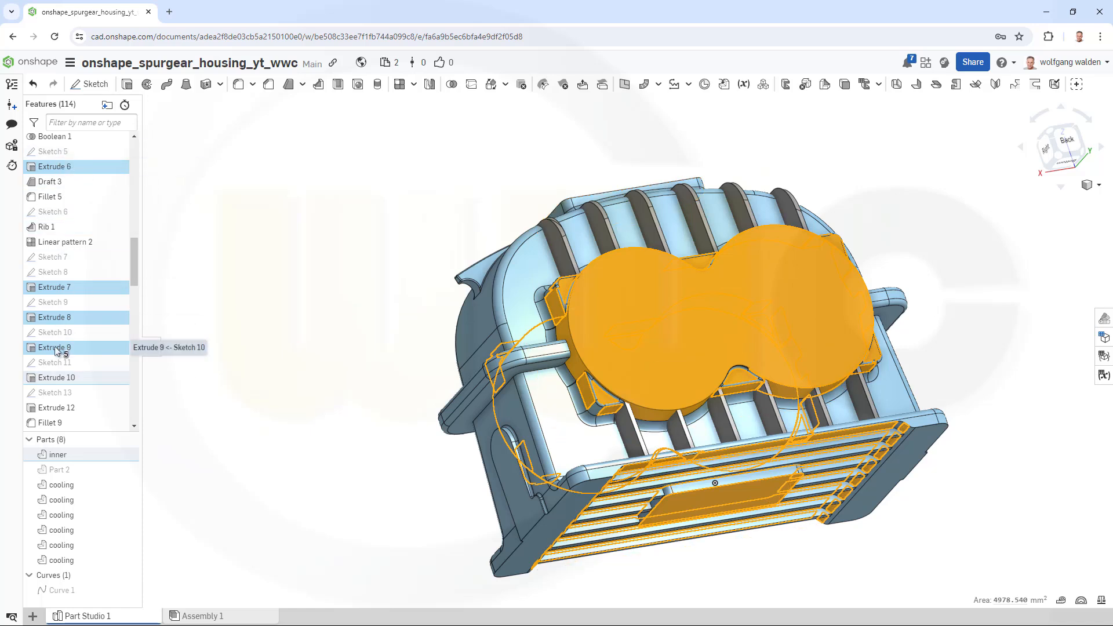
{"action": "left_click", "coordinate": [71, 349]}
{"action": "left_click", "coordinate": [65, 361]}
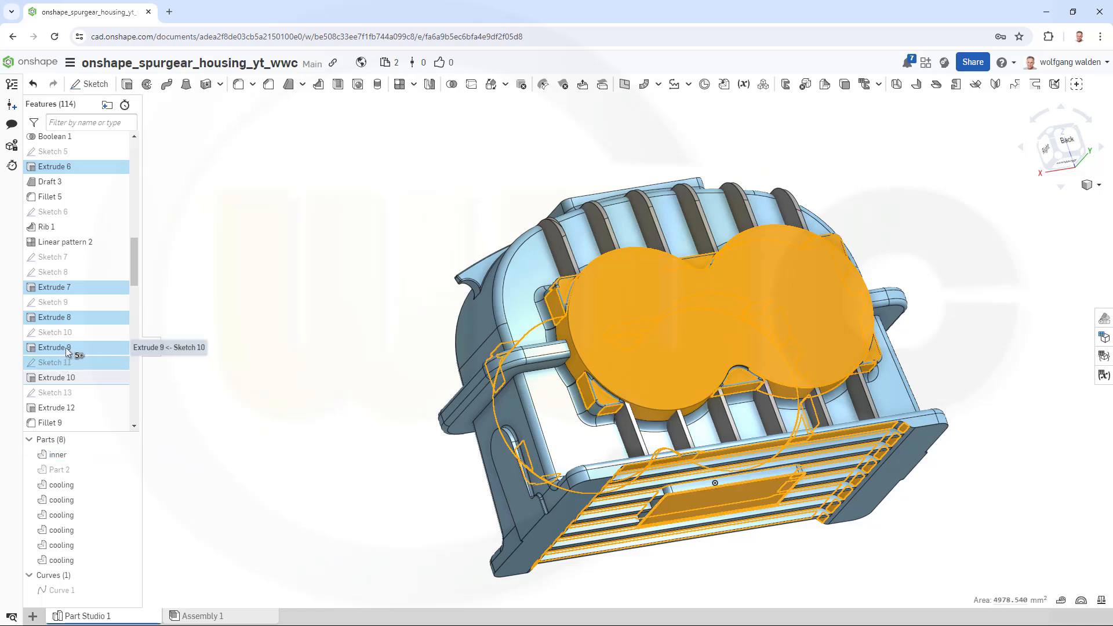
{"action": "left_click", "coordinate": [230, 325]}
{"action": "left_click", "coordinate": [63, 378]}
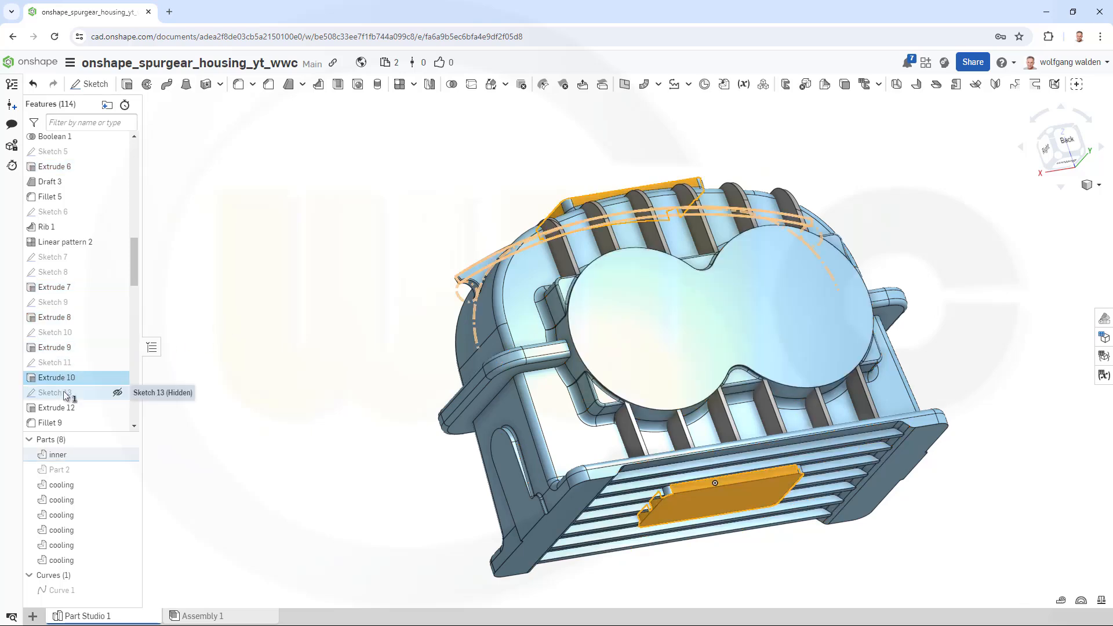
{"action": "right_click", "coordinate": [65, 396]}
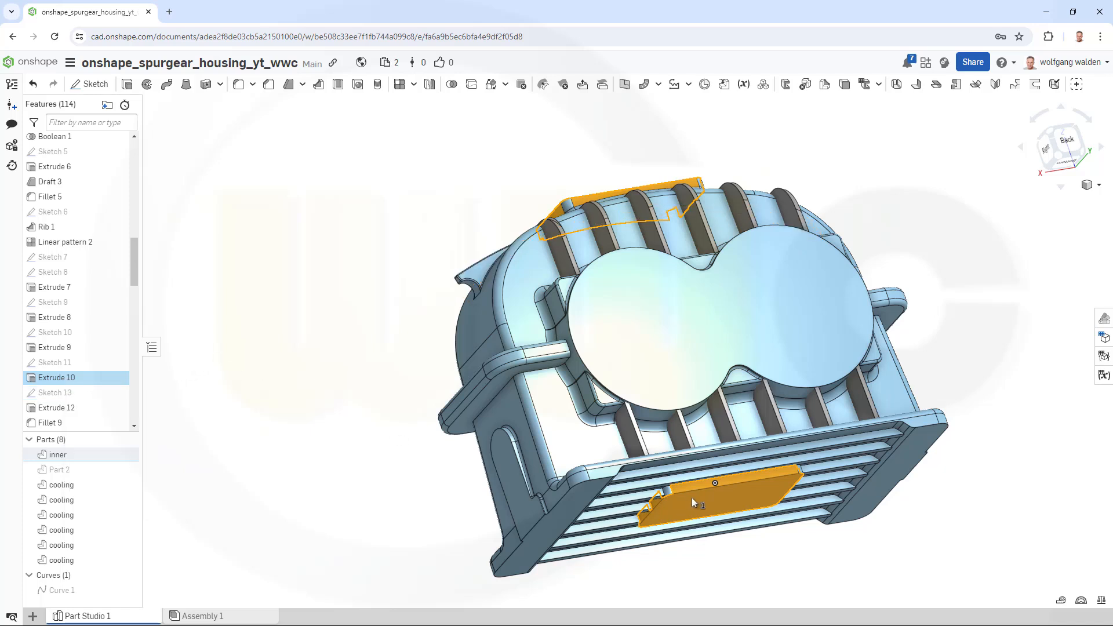
{"action": "left_click", "coordinate": [276, 394]}
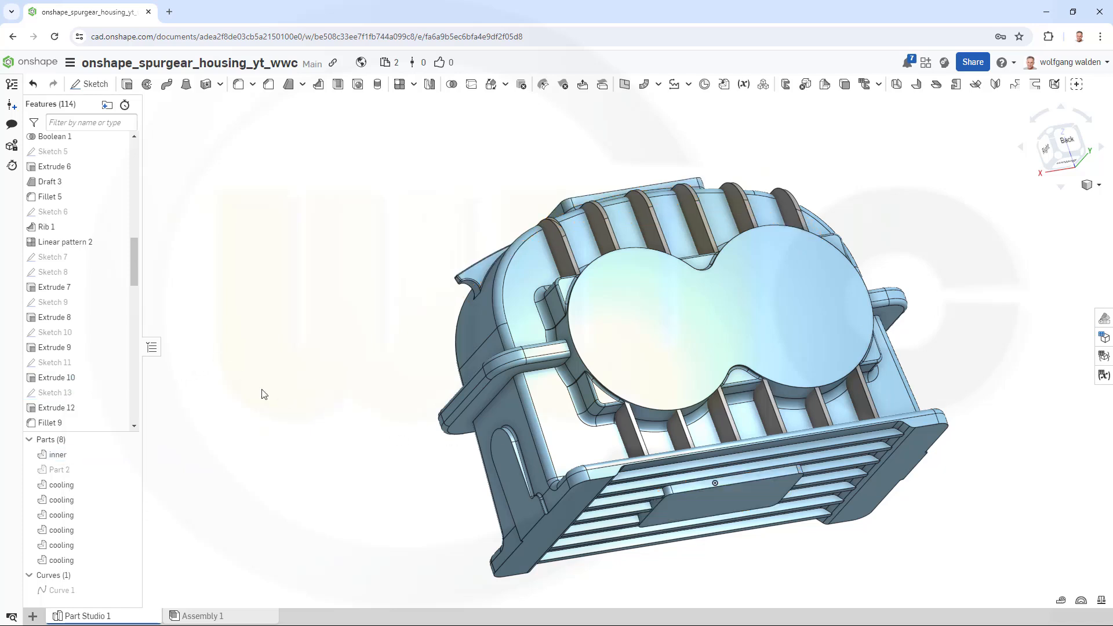
- Edit Extrude 10 to use a starting offset of type Entity, referencing the Top plane
{"action": "double_click", "coordinate": [64, 378]}
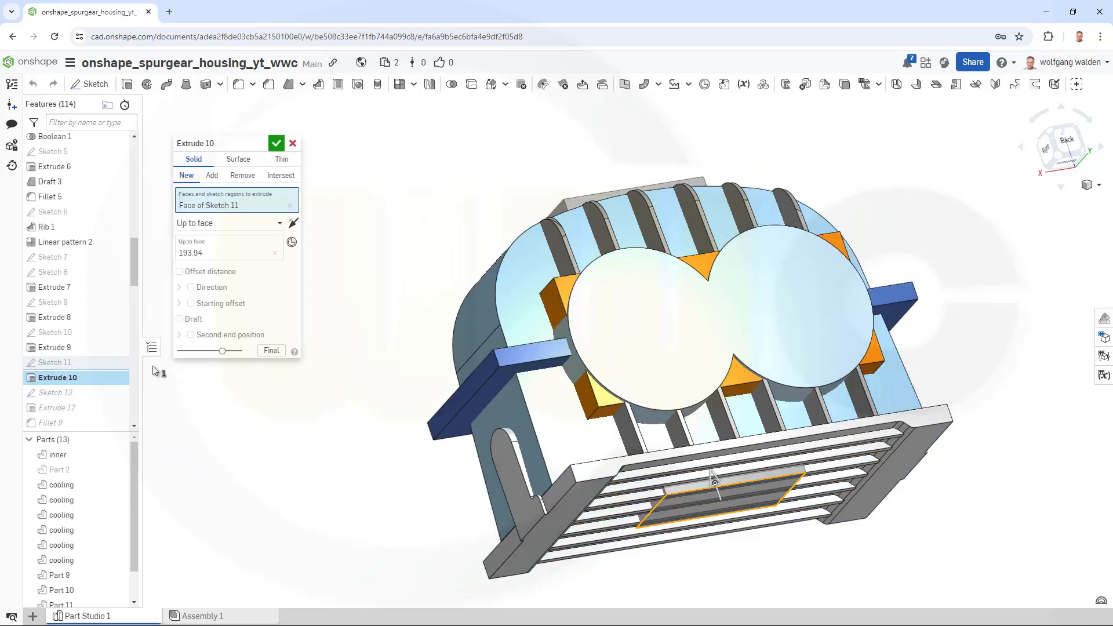
{"action": "right_click_drag", "start_coordinate": [331, 436], "coordinate": [332, 446]}
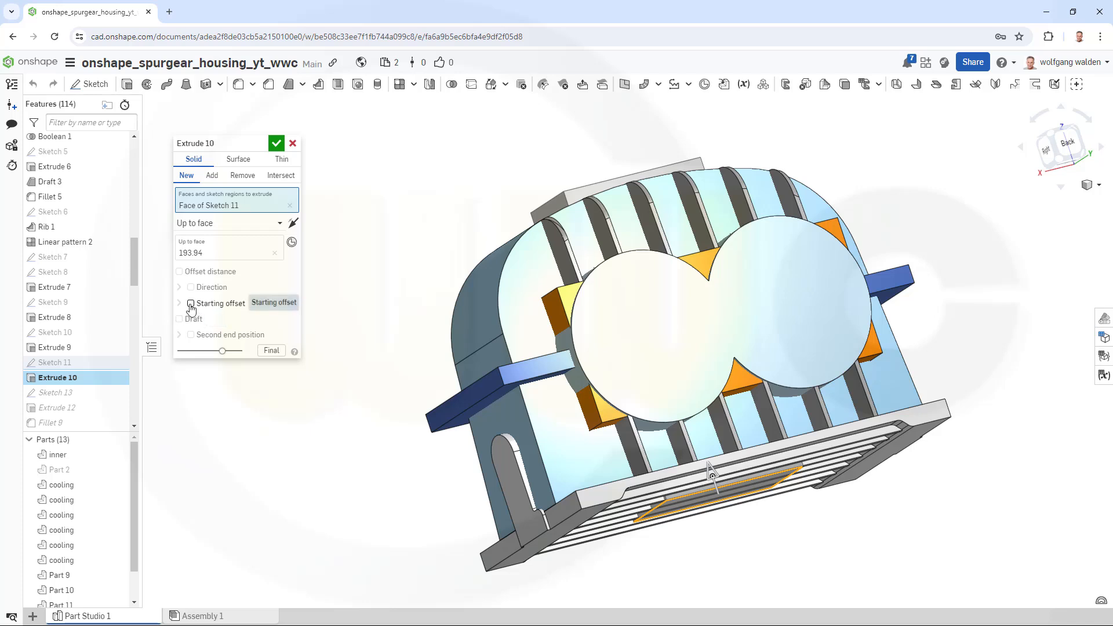
{"action": "left_click", "coordinate": [192, 305]}
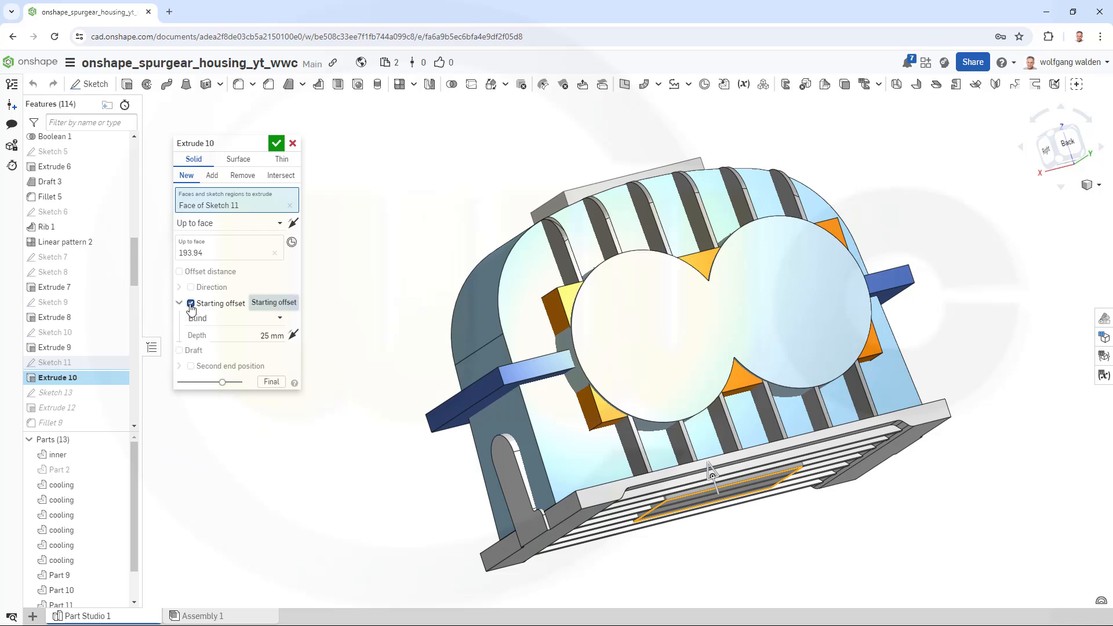
{"action": "left_click", "coordinate": [279, 319]}
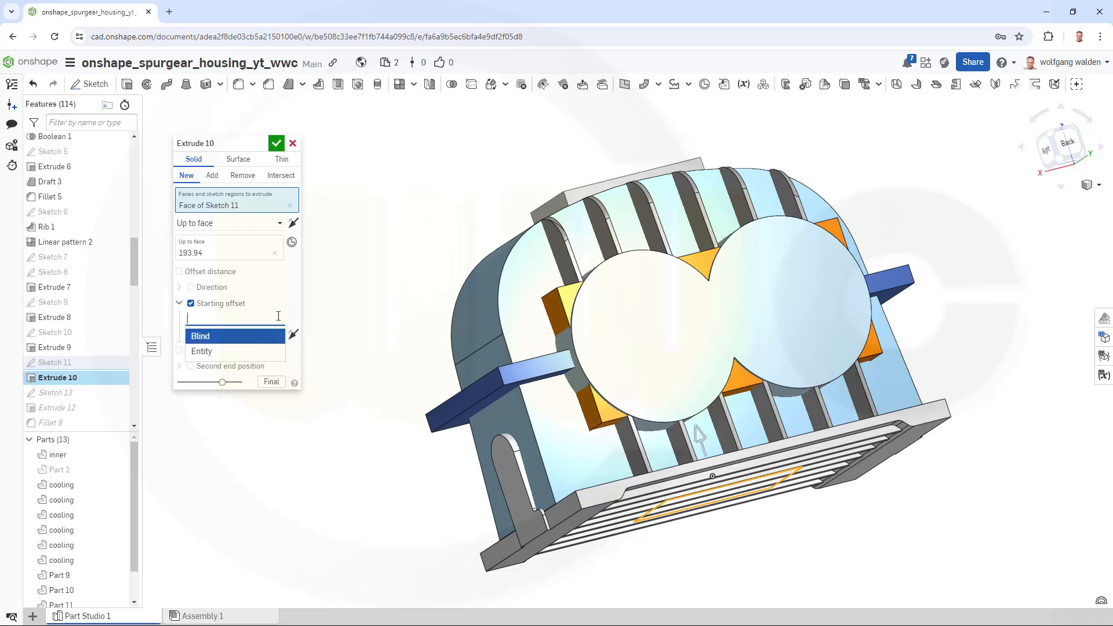
{"action": "left_click", "coordinate": [202, 352]}
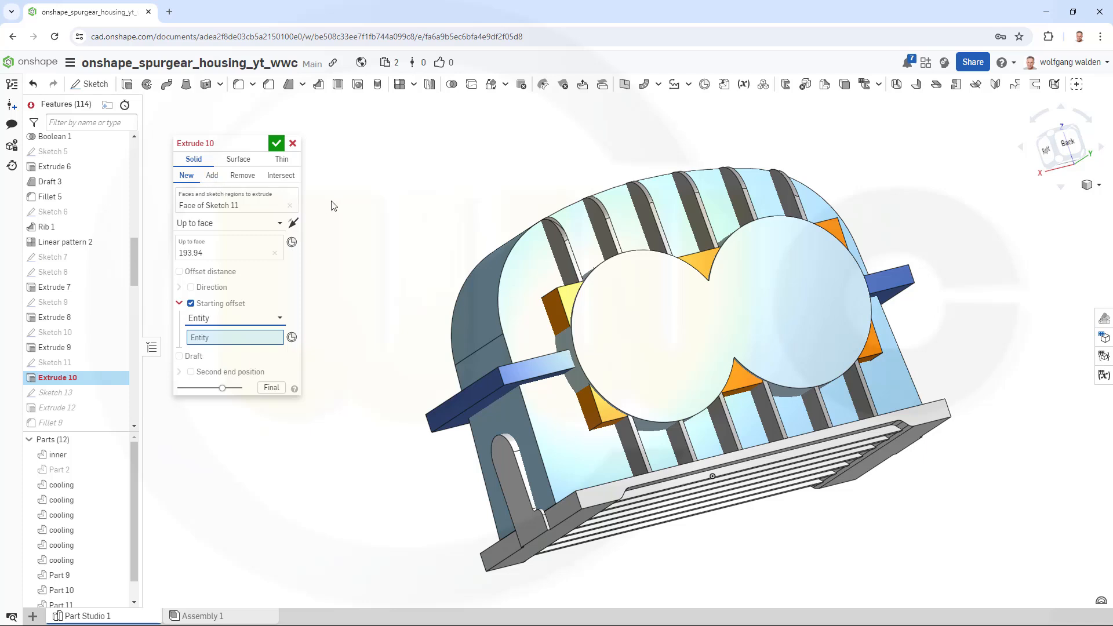
{"action": "scroll", "coordinate": [129, 180], "scroll_direction": "up", "scroll_amount": 3}
{"action": "scroll", "coordinate": [130, 220], "scroll_direction": "up", "scroll_amount": 10}
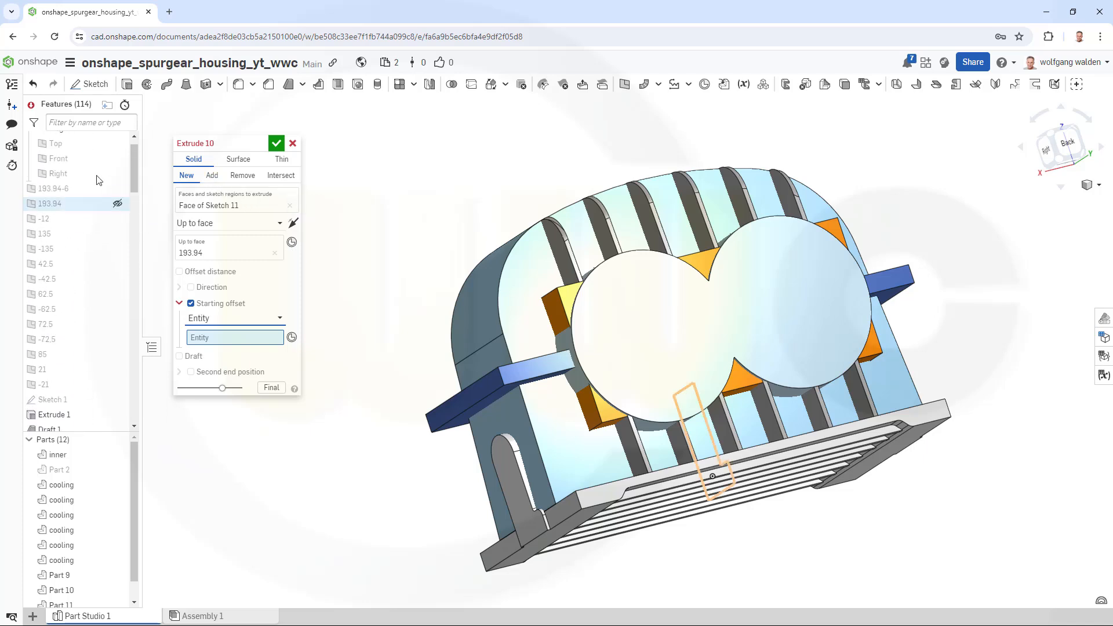
{"action": "left_click", "coordinate": [61, 144]}
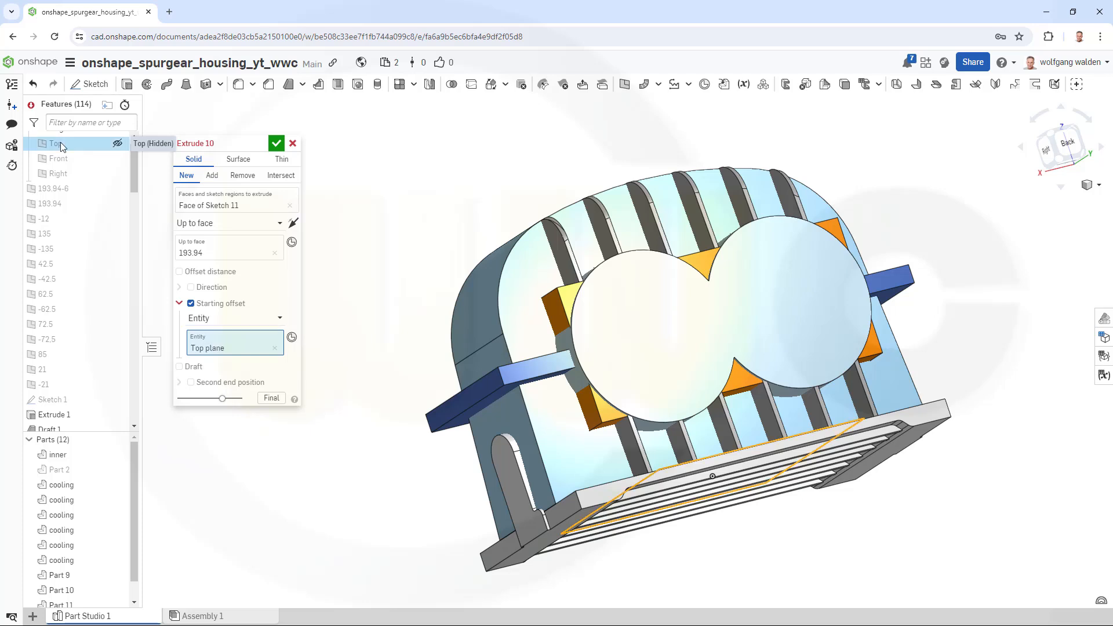
{"action": "left_click", "coordinate": [277, 144]}
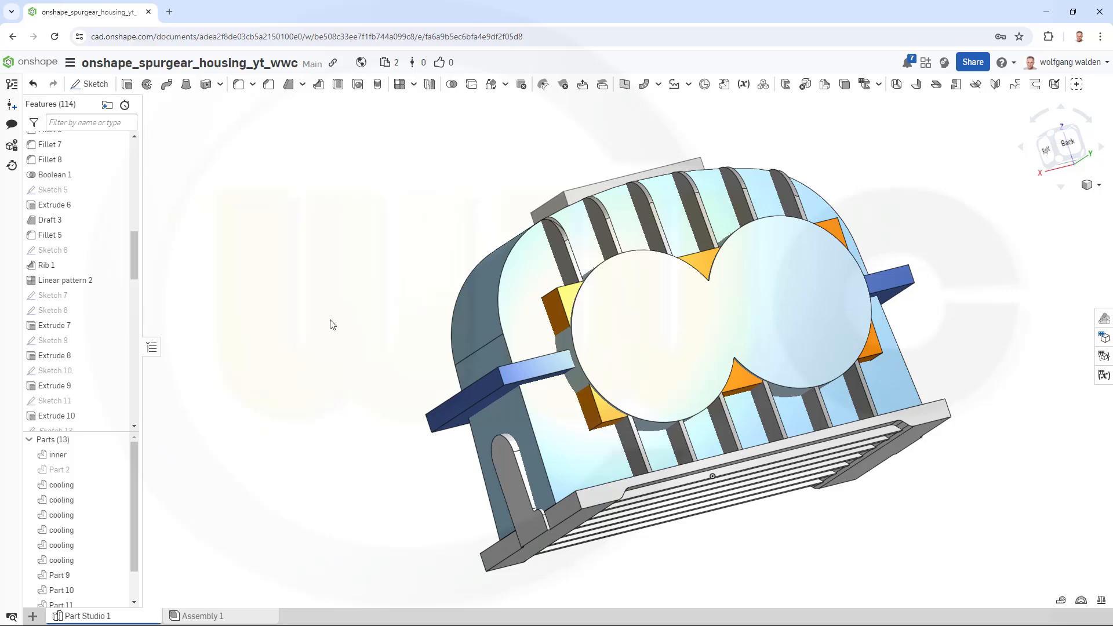
- Roll the feature history forward to the end and check the housing's underside
{"action": "right_click_drag", "start_coordinate": [330, 320], "coordinate": [185, 355]}
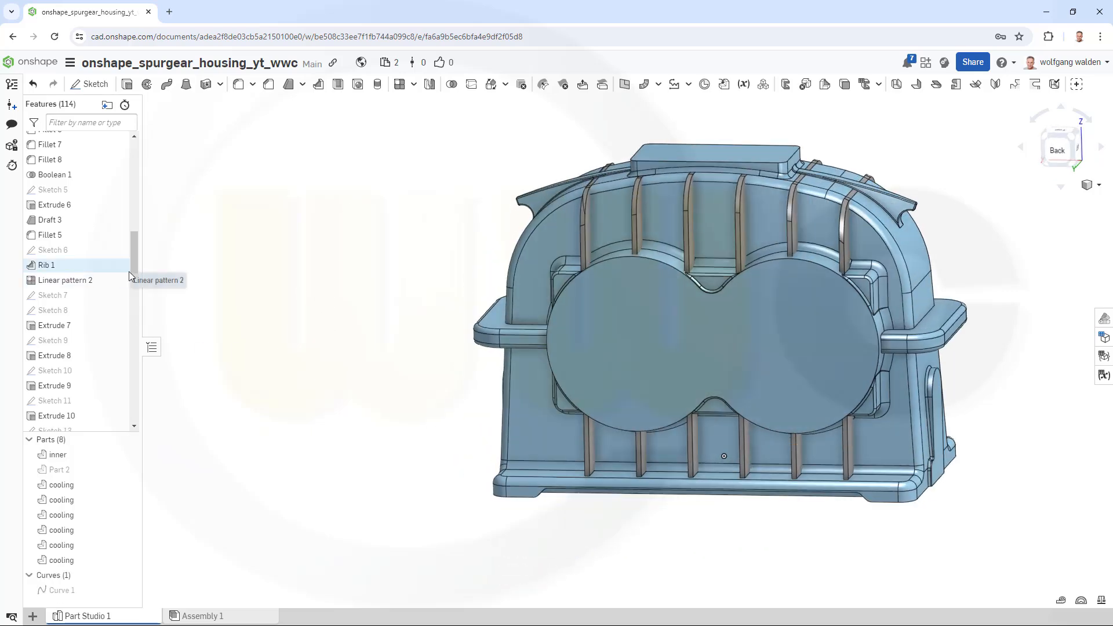
{"action": "left_click_drag", "start_coordinate": [134, 267], "coordinate": [121, 433]}
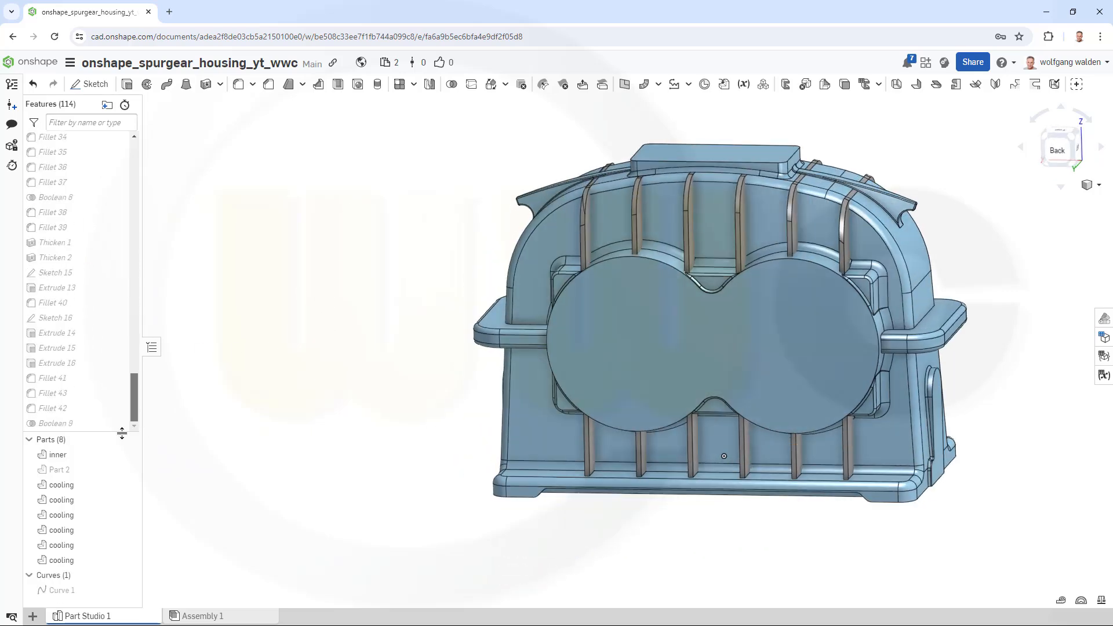
{"action": "right_click", "coordinate": [63, 410]}
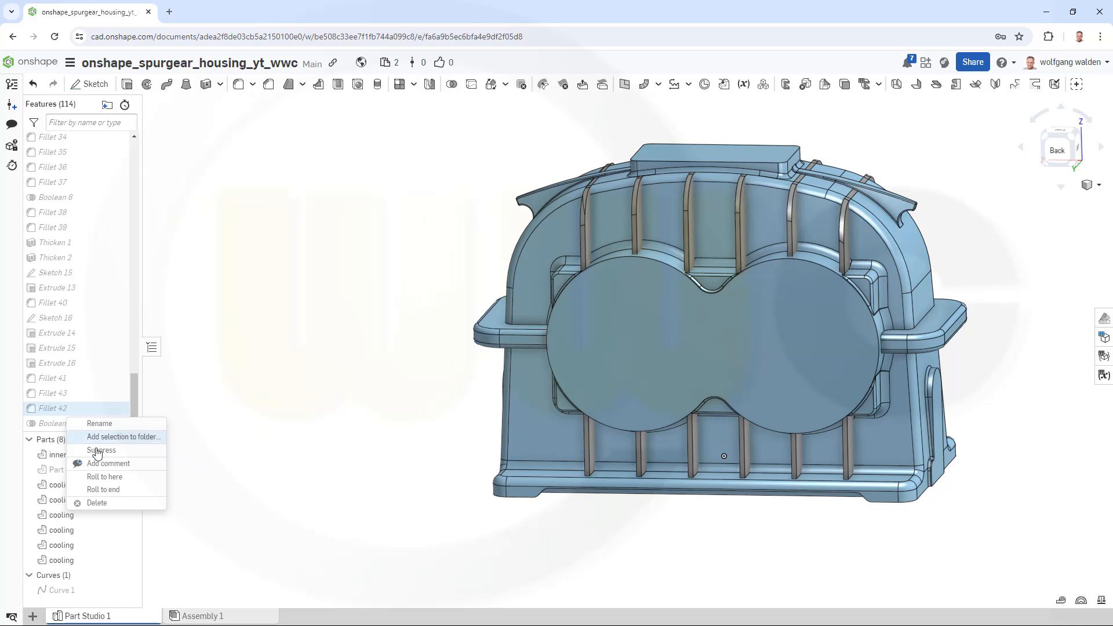
{"action": "left_click", "coordinate": [101, 491]}
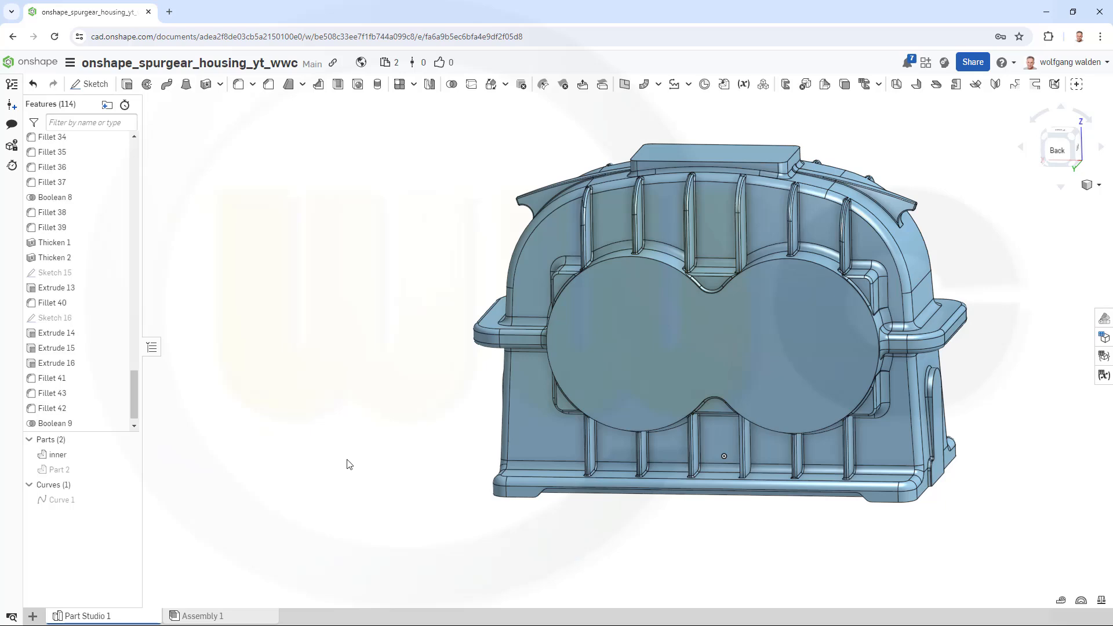
{"action": "right_click_drag", "start_coordinate": [349, 464], "coordinate": [377, 417]}
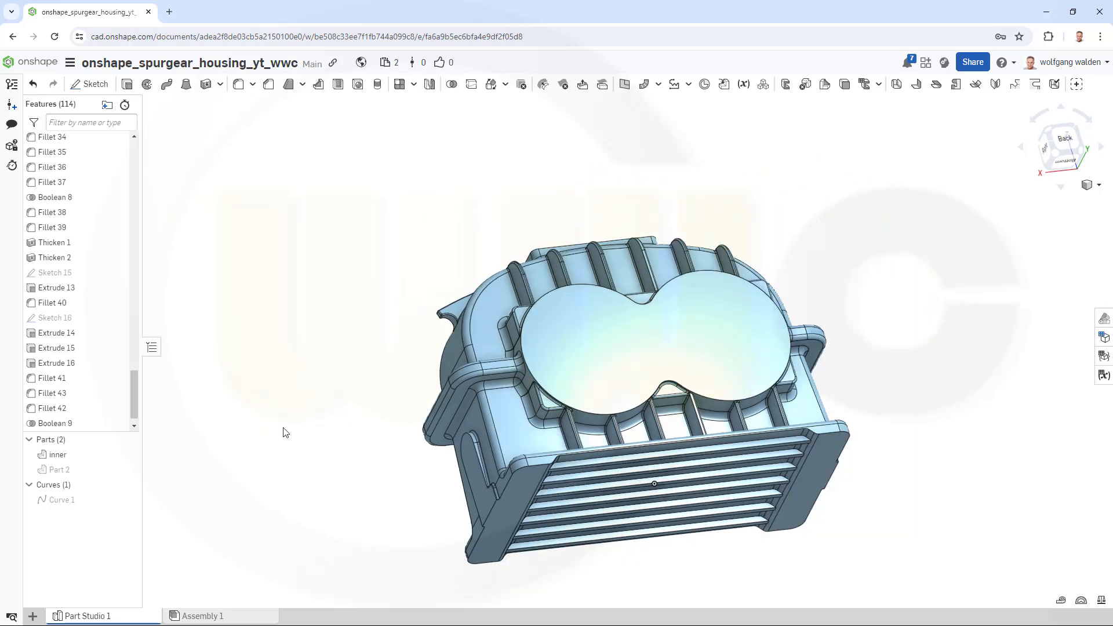
{"action": "right_click_drag", "start_coordinate": [284, 447], "coordinate": [286, 477]}
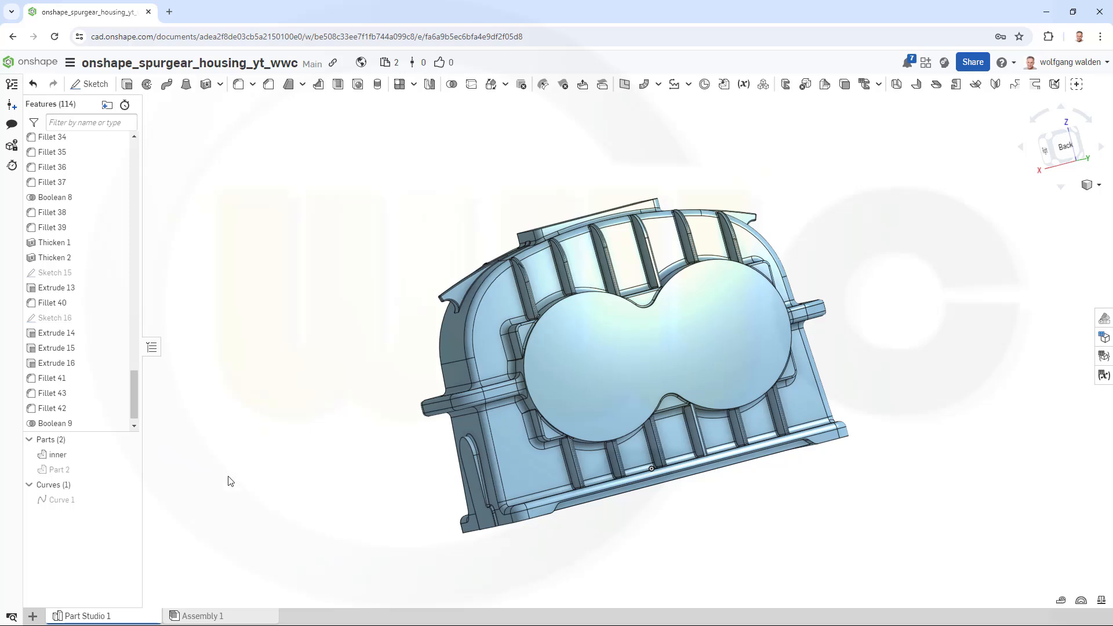
- Show Part 2 and hollow out the housing with a Boolean Subtract, using Part 2 as the tool and the inner part as the target
{"action": "left_click", "coordinate": [126, 469]}
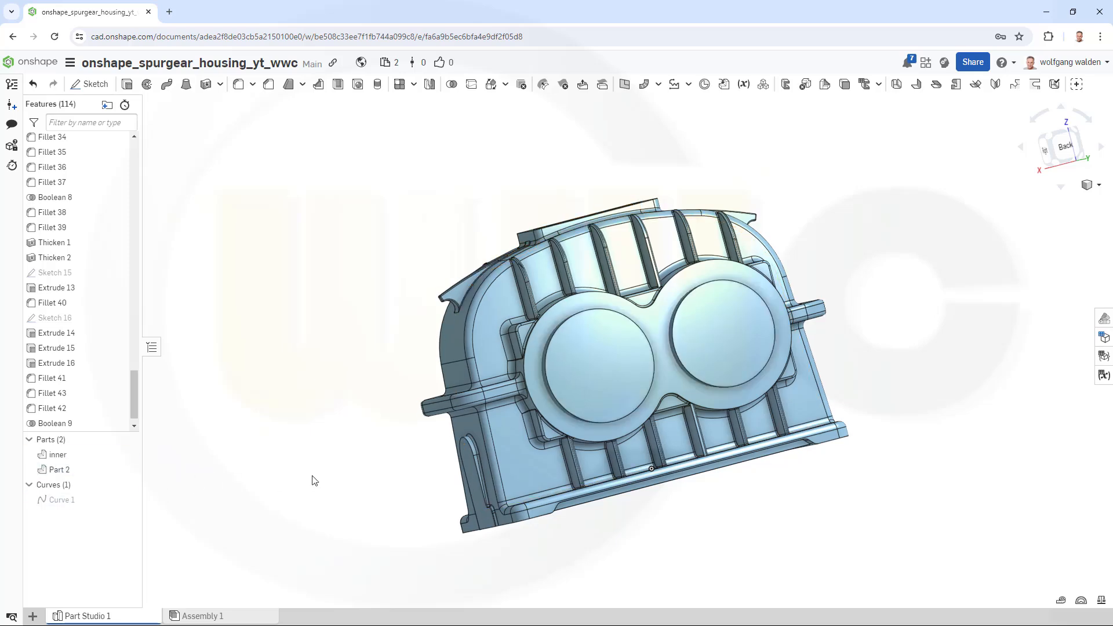
{"action": "mouse_move", "coordinate": [313, 480]}
{"action": "right_mouse_down"}
{"action": "mouse_move", "coordinate": [300, 393]}
{"action": "mouse_move", "coordinate": [288, 415]}
{"action": "mouse_move", "coordinate": [297, 462]}
{"action": "mouse_move", "coordinate": [318, 477]}
{"action": "mouse_move", "coordinate": [293, 480]}
{"action": "right_mouse_up"}
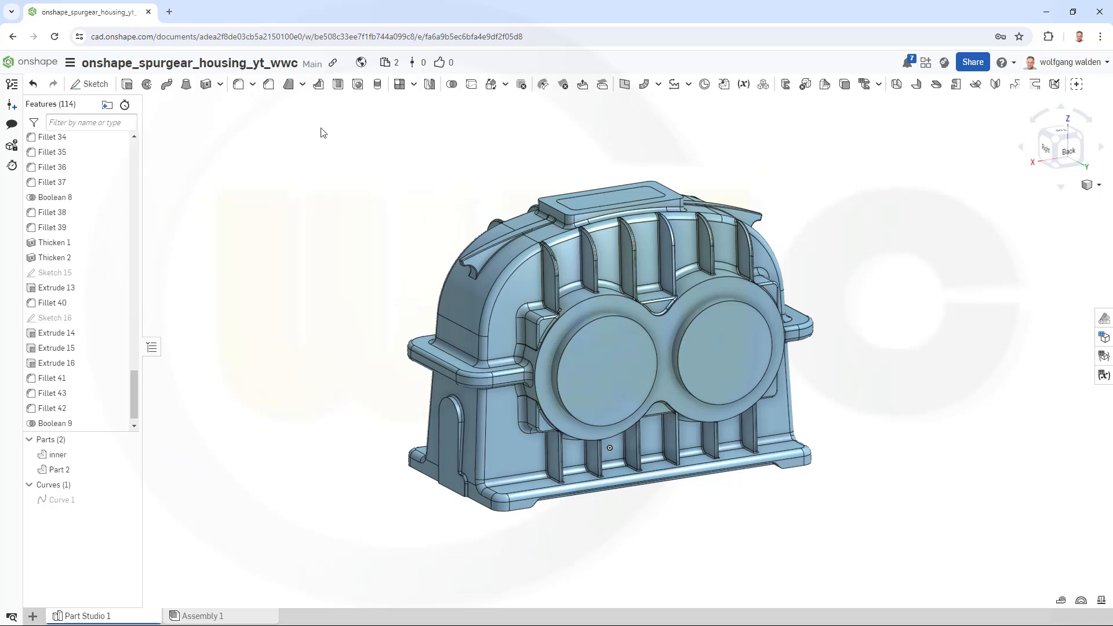
{"action": "left_click", "coordinate": [452, 84]}
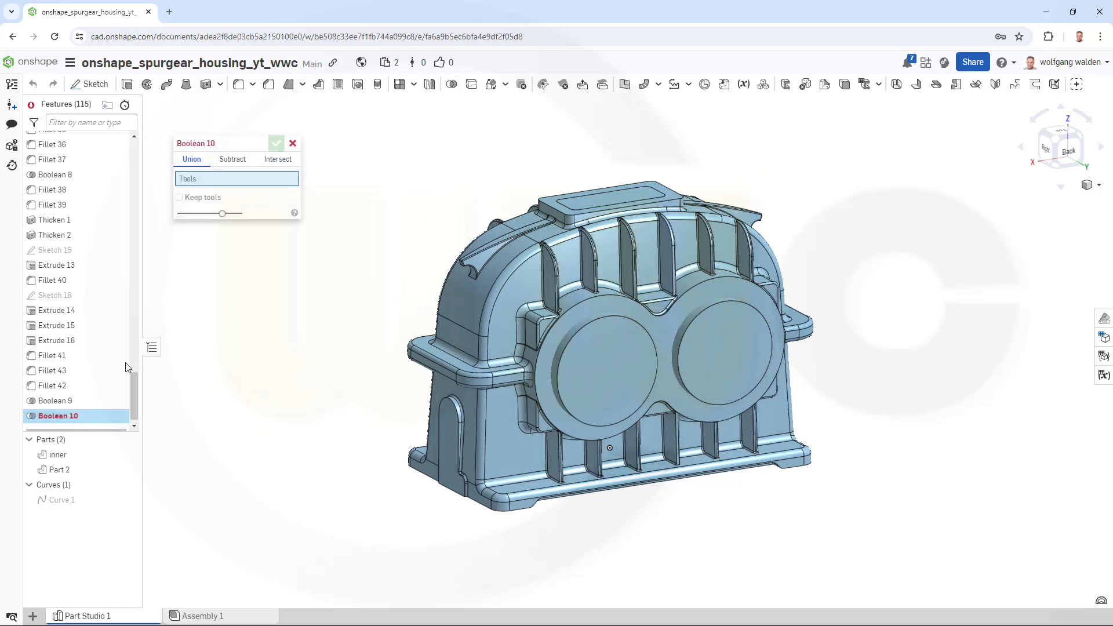
{"action": "left_click", "coordinate": [234, 161]}
{"action": "left_click", "coordinate": [221, 197]}
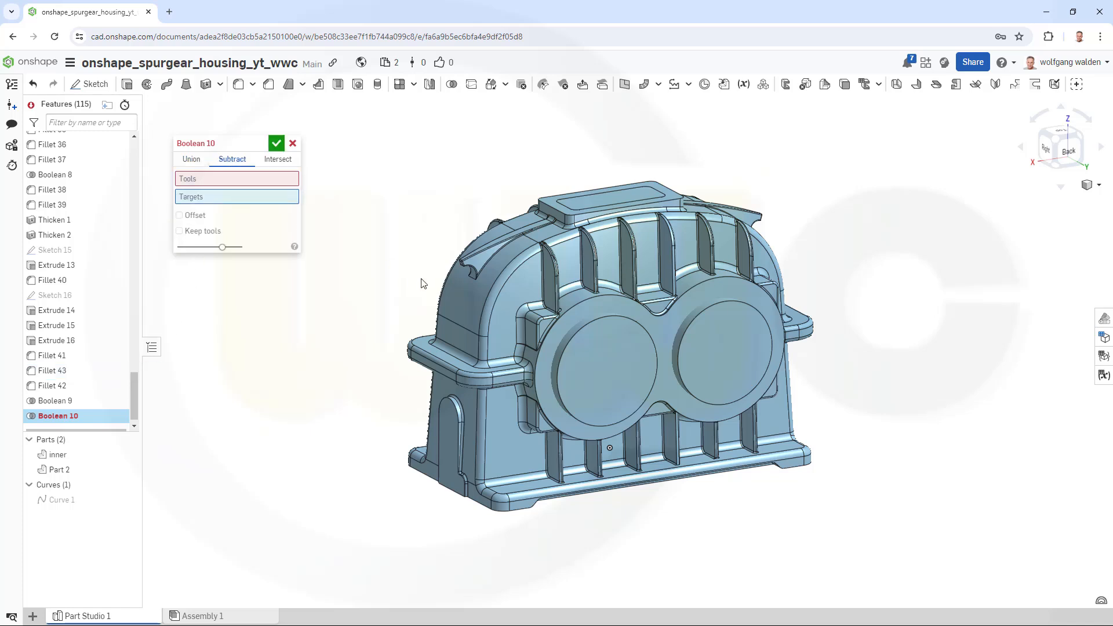
{"action": "left_click", "coordinate": [71, 455]}
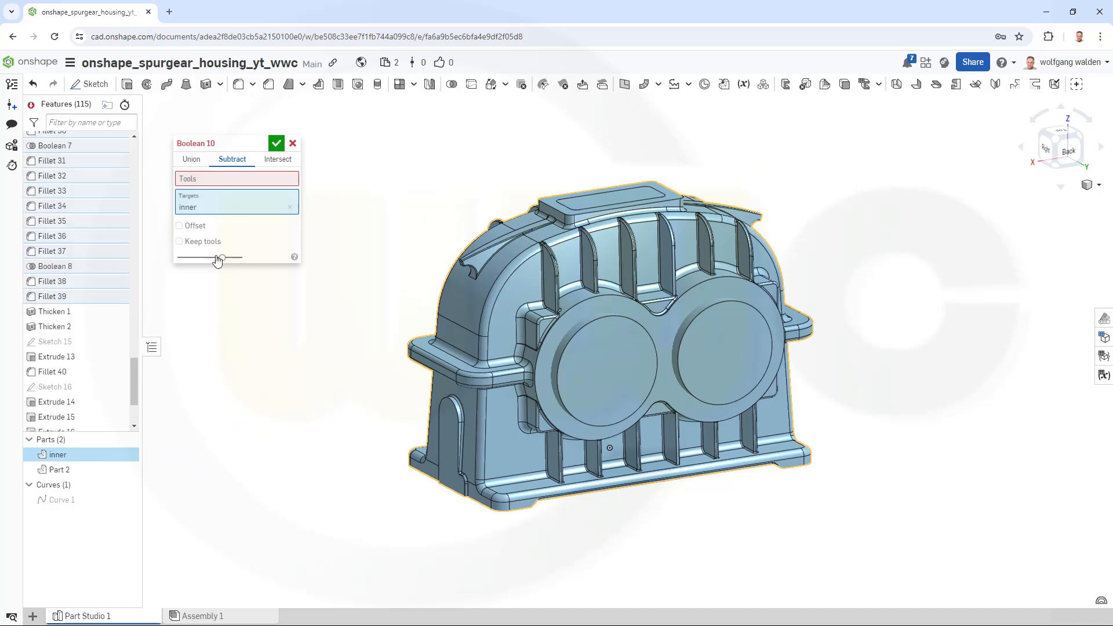
{"action": "left_click", "coordinate": [199, 179]}
{"action": "left_click", "coordinate": [78, 471]}
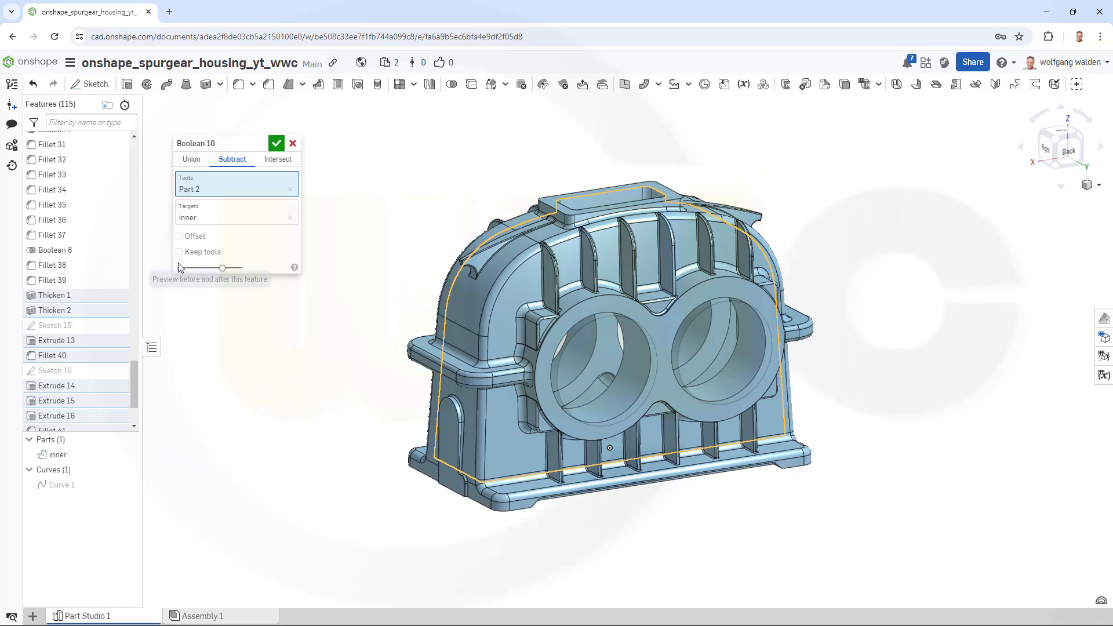
{"action": "left_click", "coordinate": [276, 143]}
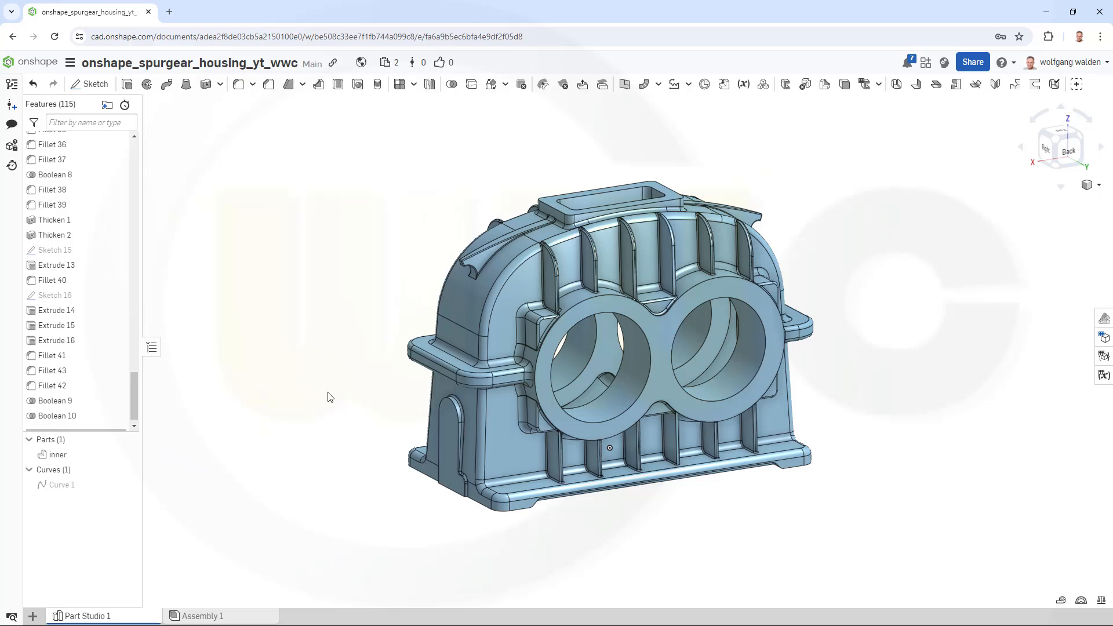
{"action": "right_click_drag", "start_coordinate": [328, 396], "coordinate": [179, 391]}
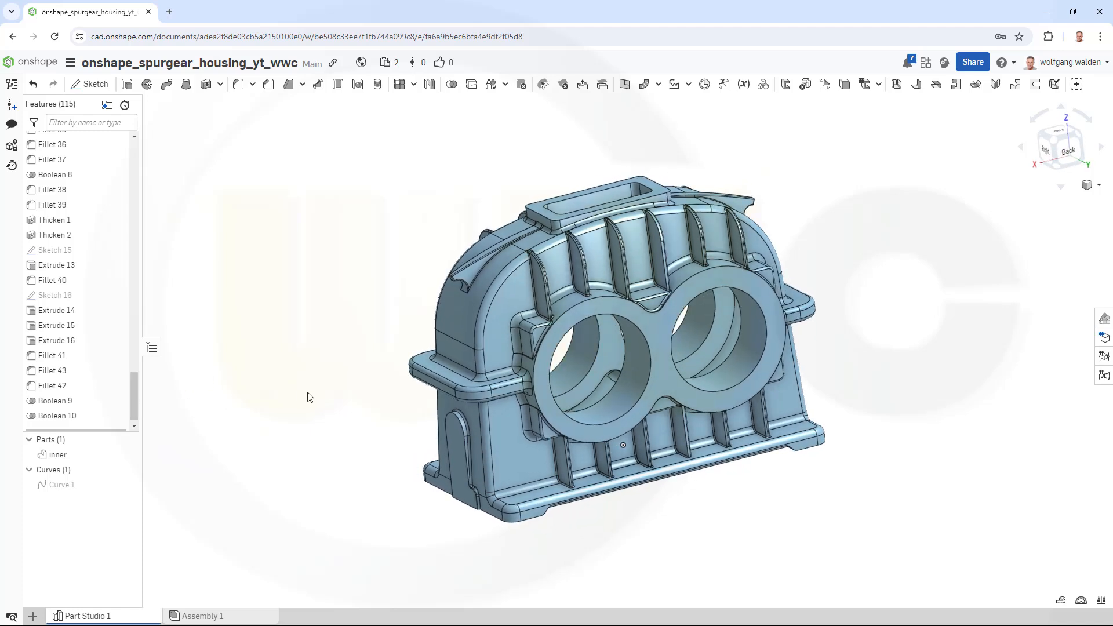